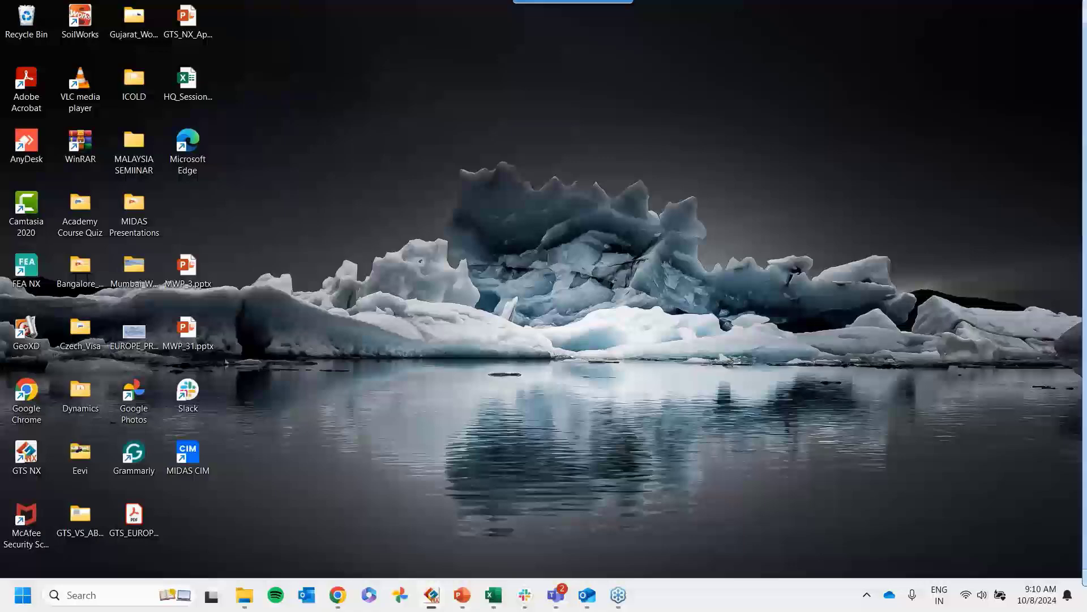
Zoom Fit the soil block, Auto-Range the displacement legend, and move the legend nearer the model
mouse_move(1086, 145)
left_mouse_down()
mouse_move(811, 145)
mouse_move(604, 123)
mouse_move(604, 1)
left_mouse_up()
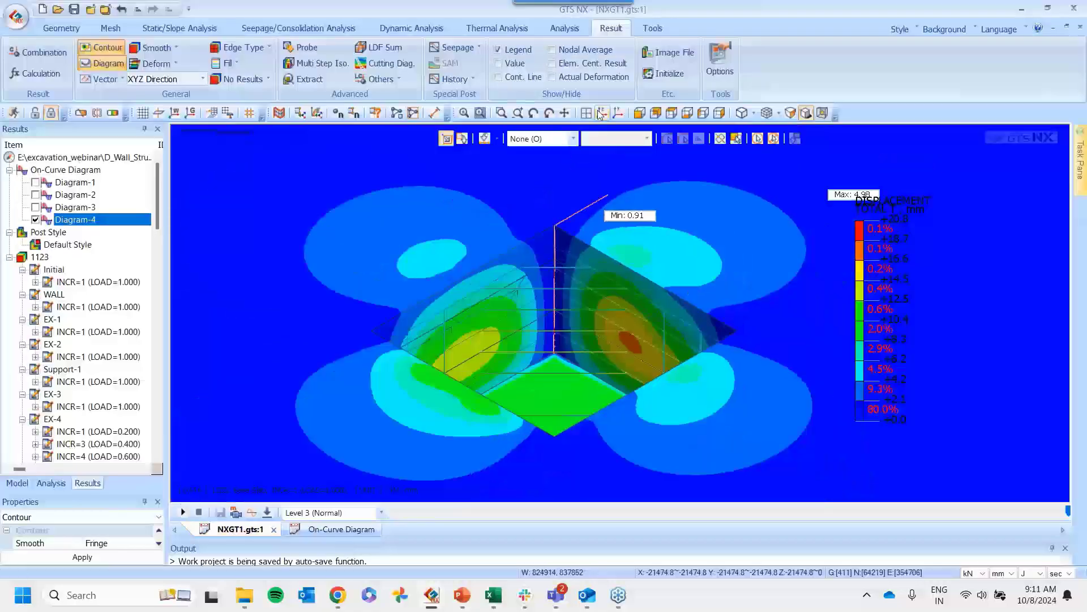
left_click(480, 113)
right_click(879, 274)
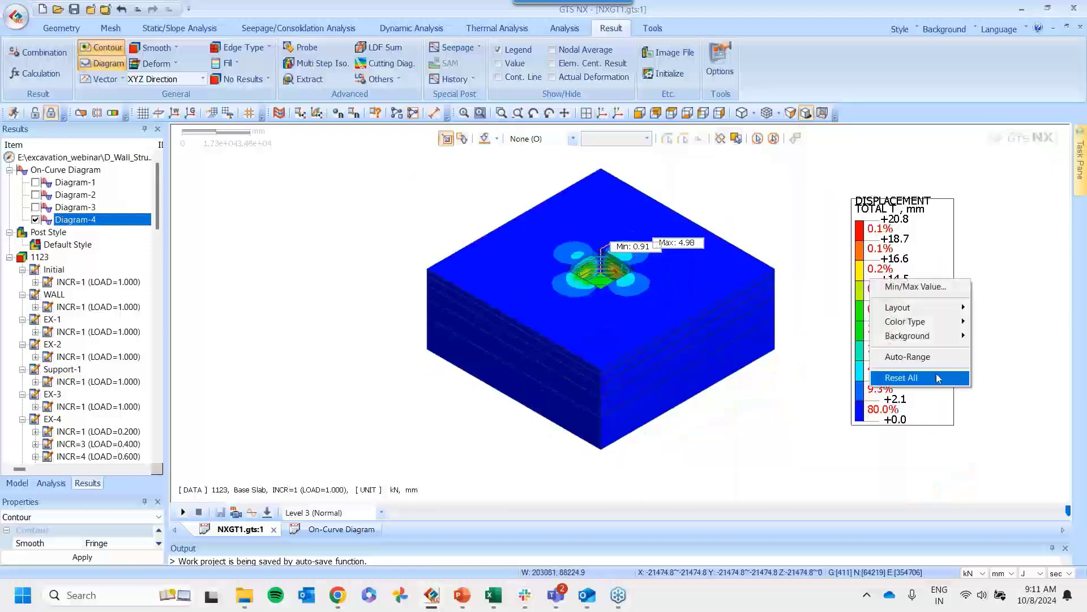
left_click(909, 357)
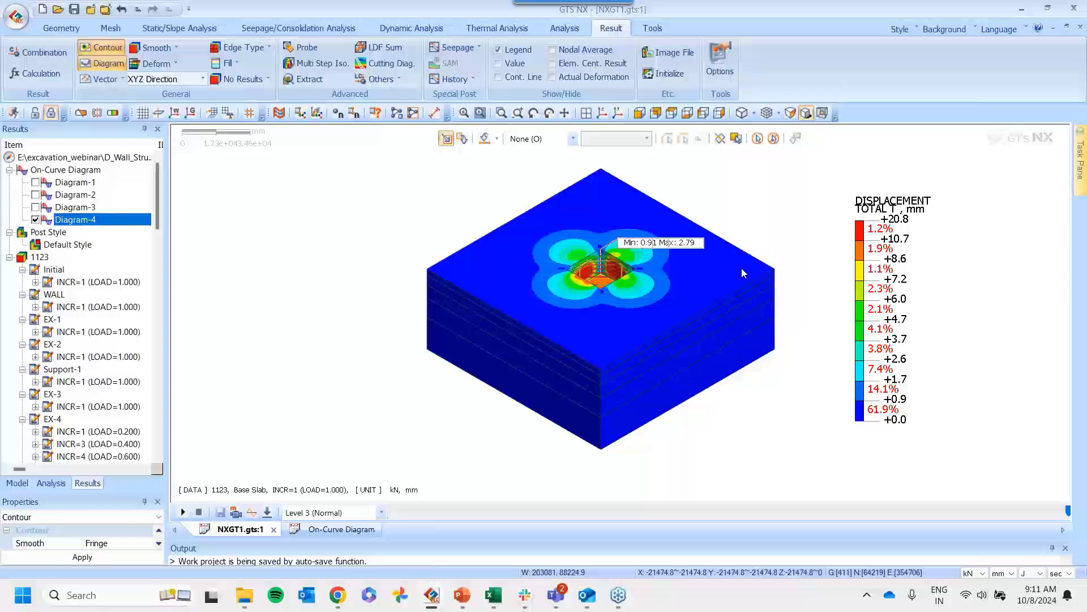
left_click_drag(891, 252, 837, 229)
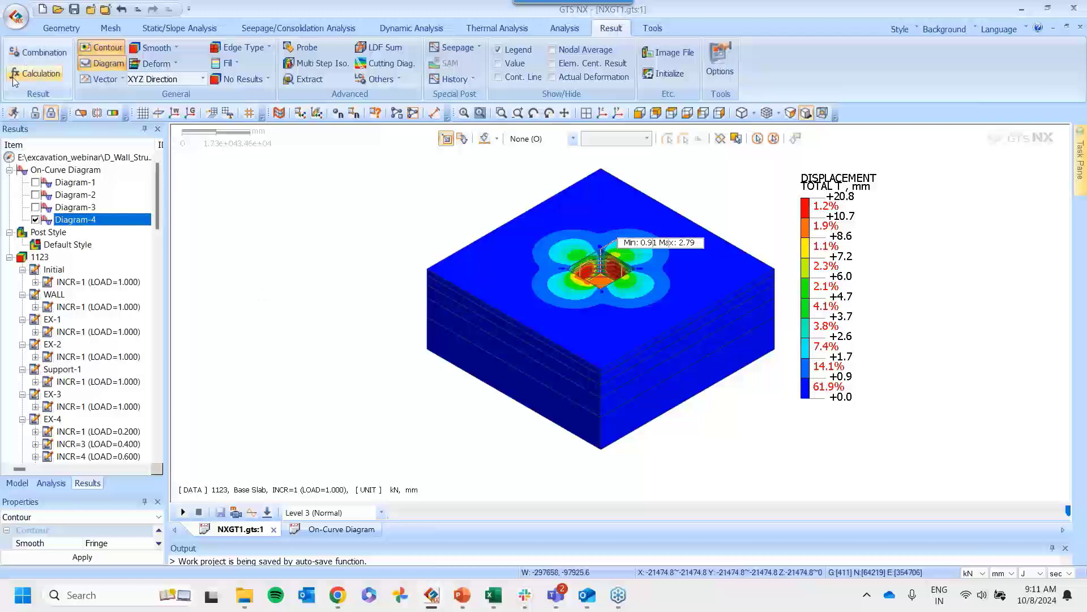
Create a new project, accepting the 3D, Gravity Z, kN–m analysis settings
left_click(16, 14)
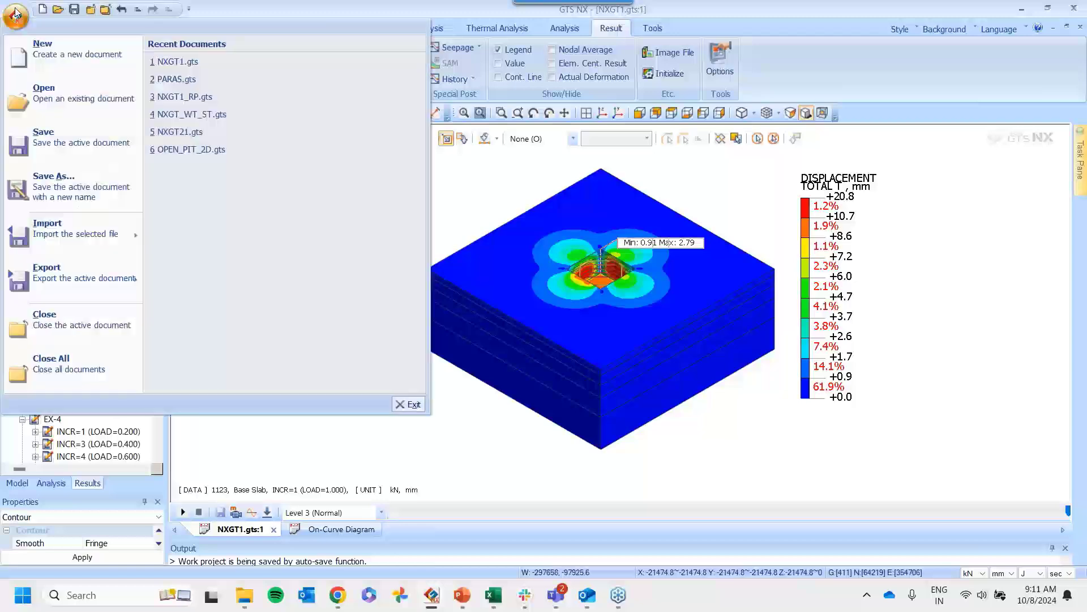
left_click(67, 57)
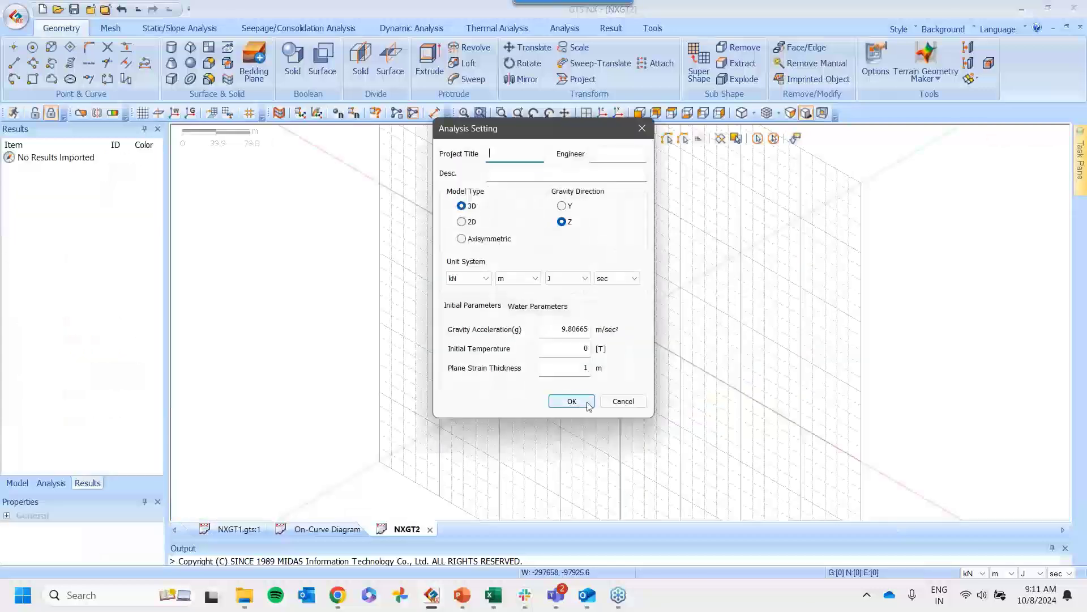
left_click(573, 402)
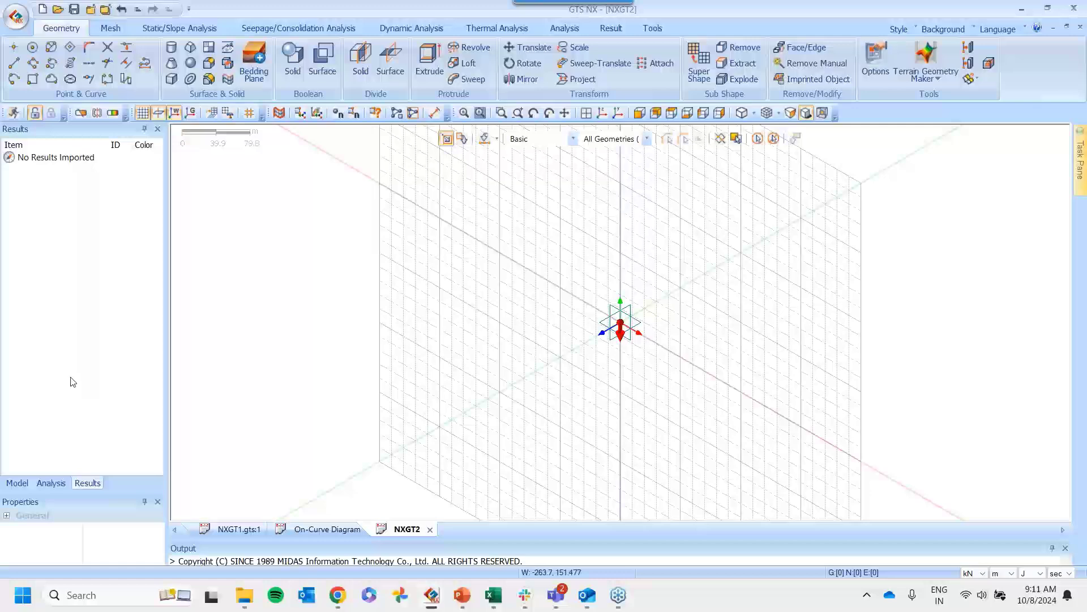
Look through the Model, Analysis and Results trees, then enlarge the Output panel upward
left_click(16, 483)
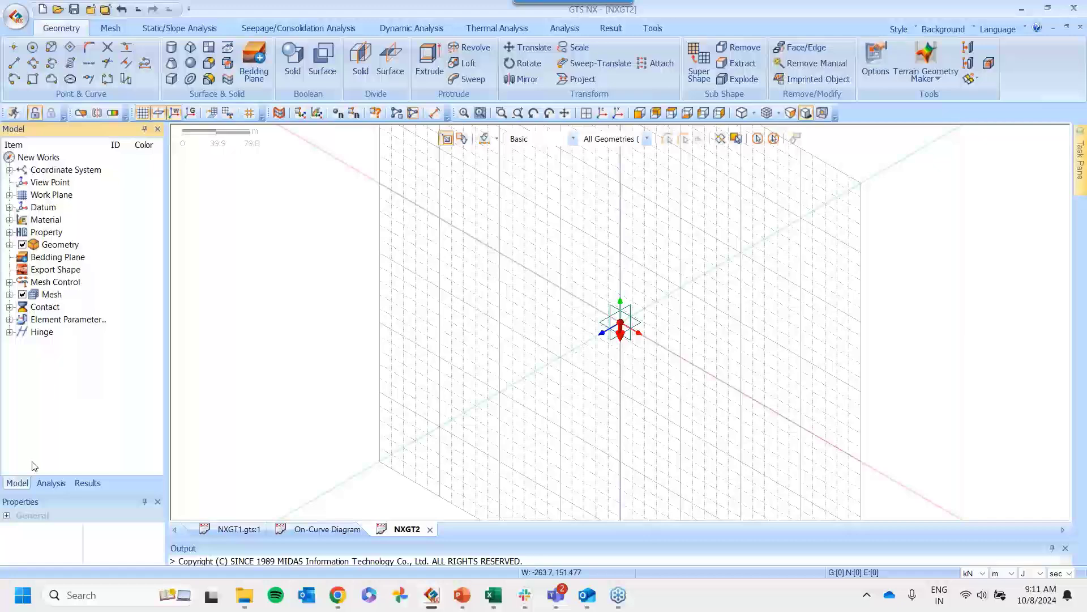
left_click(51, 484)
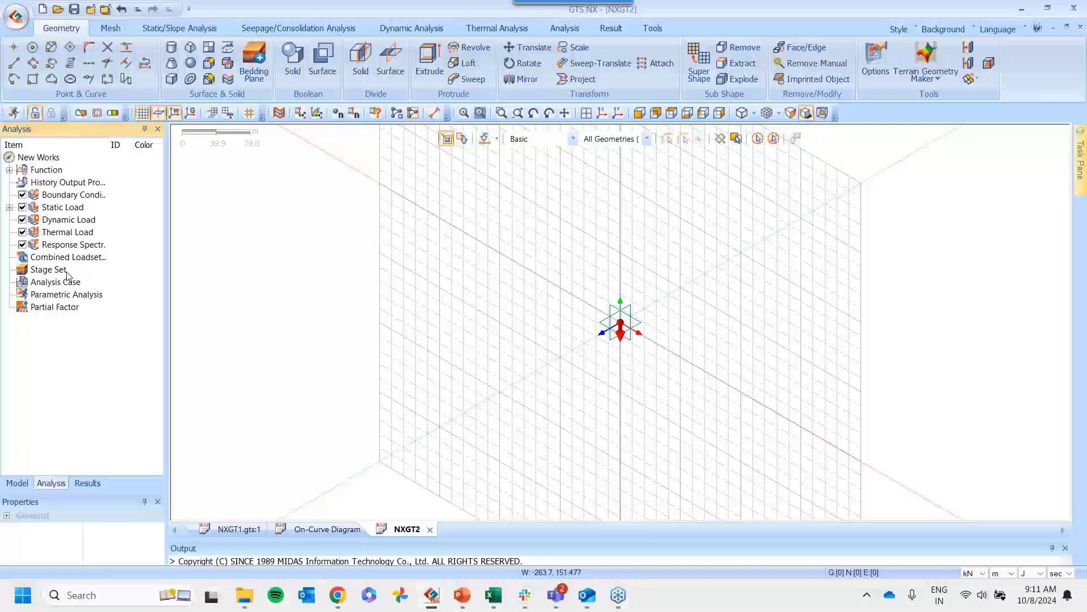
left_click(86, 482)
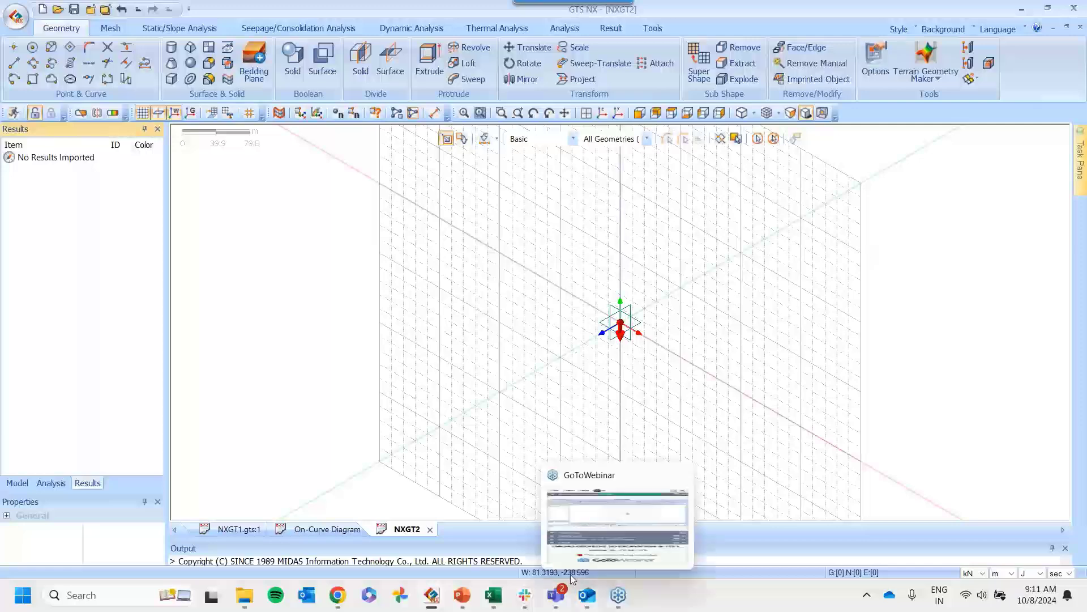
left_click_drag(749, 539, 750, 489)
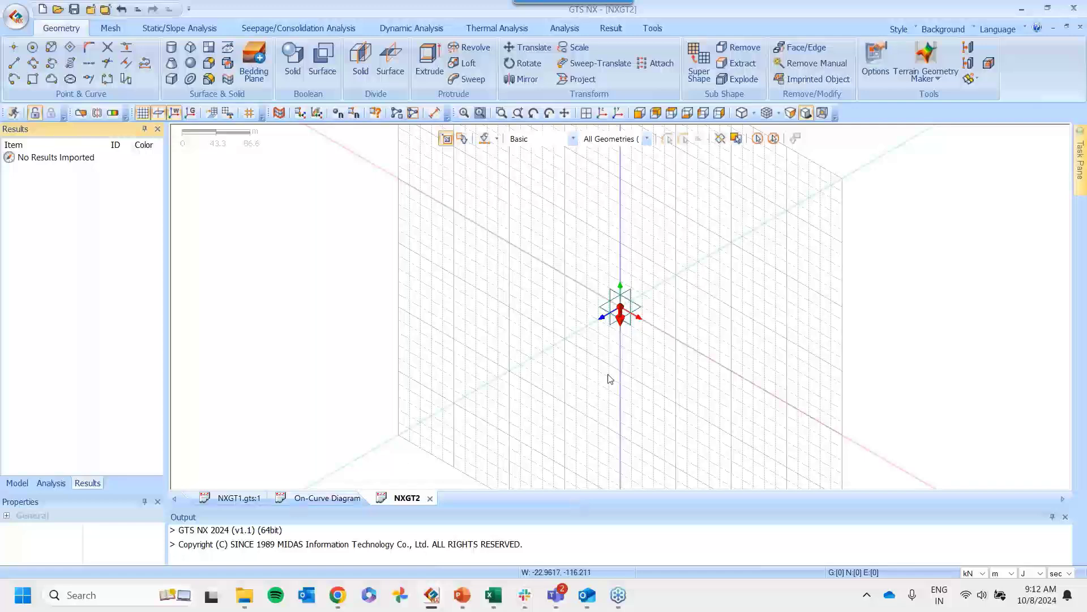
scroll(711, 260, "down", 3)
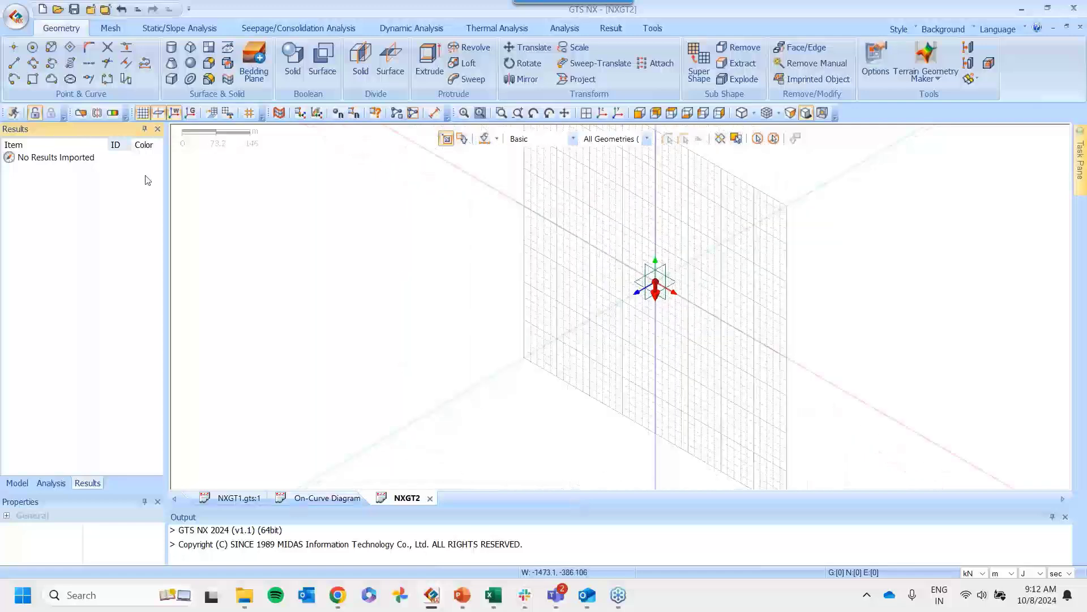
Import the Parasolid CAD file model.X_T into the project
left_click(26, 14)
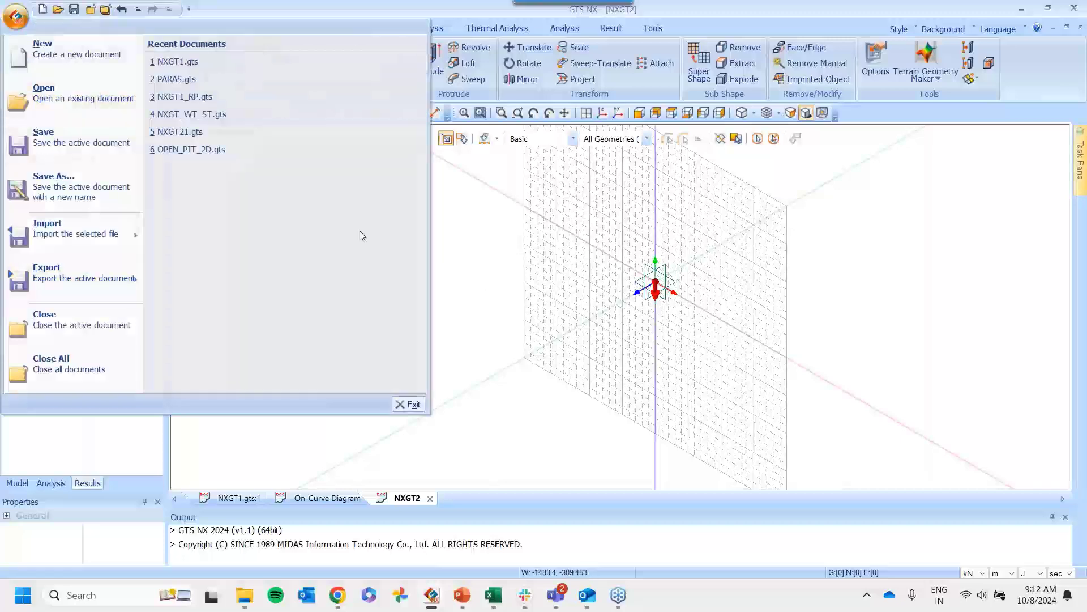
mouse_move(113, 237)
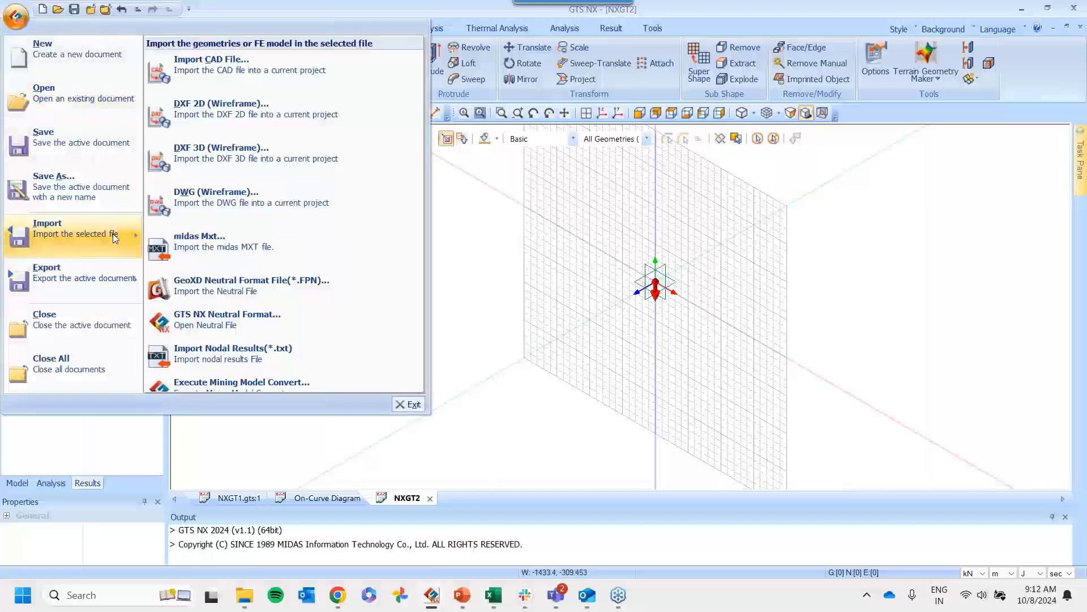
left_click(287, 69)
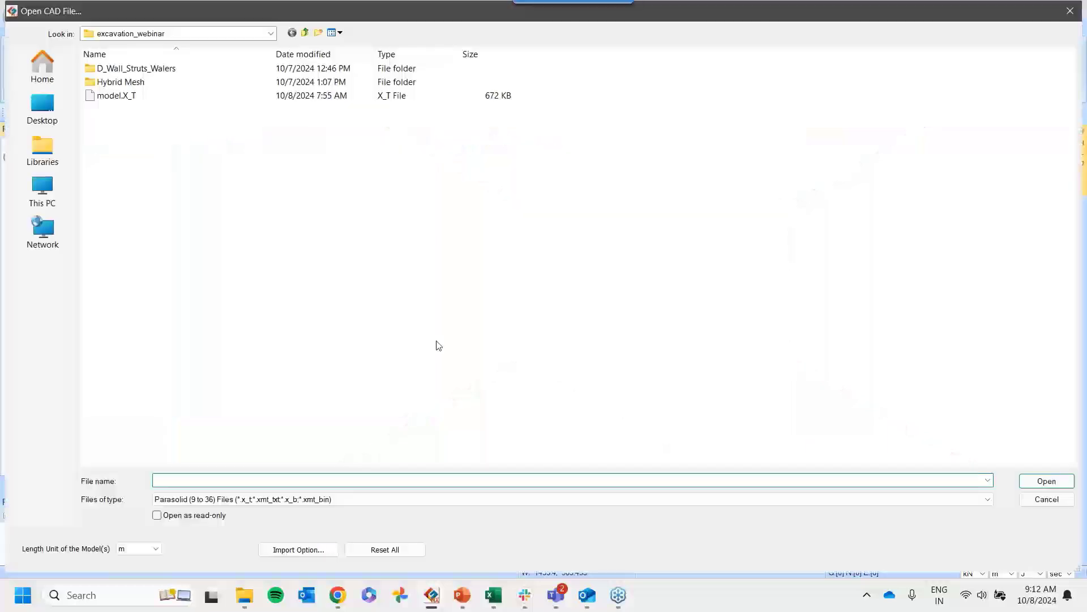
left_click(253, 501)
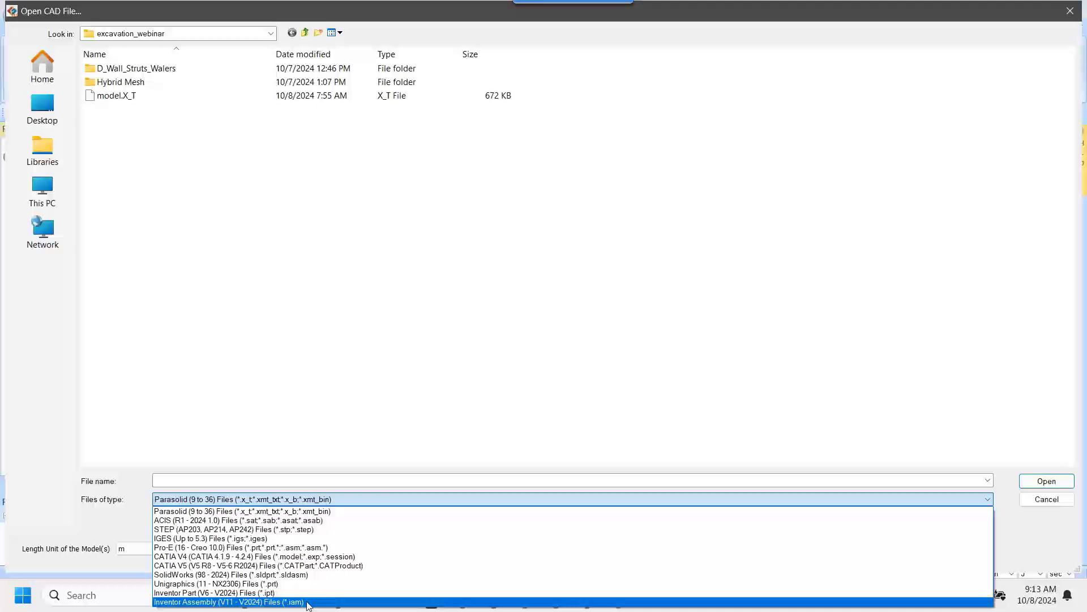
left_click(323, 511)
left_click(116, 95)
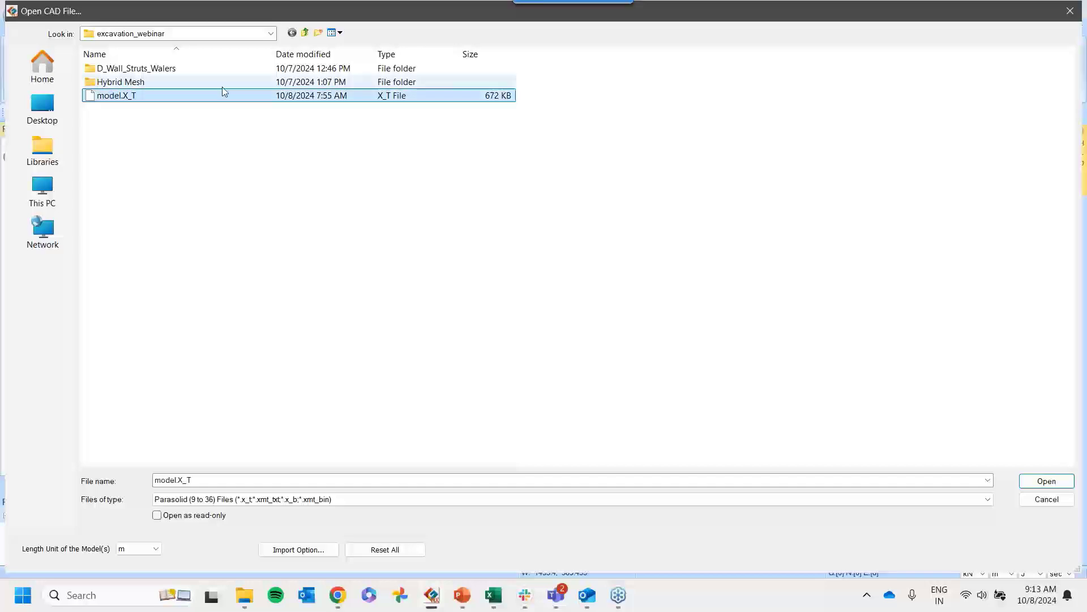
left_click(1047, 481)
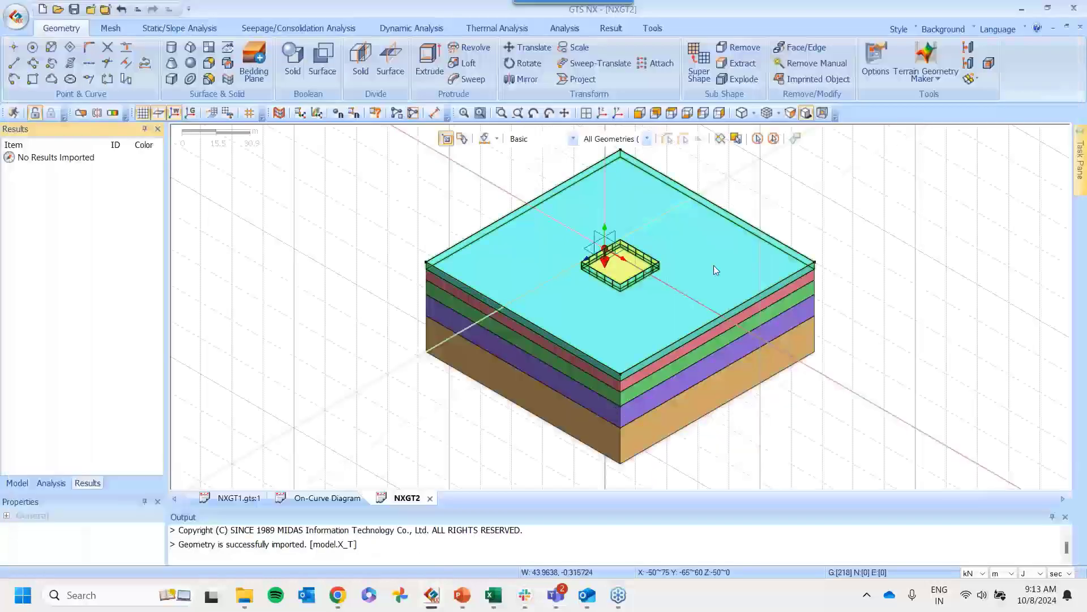
Expand Geometry Set 1 in the Model tree and hide the soil solids
scroll(797, 258, "up", 3)
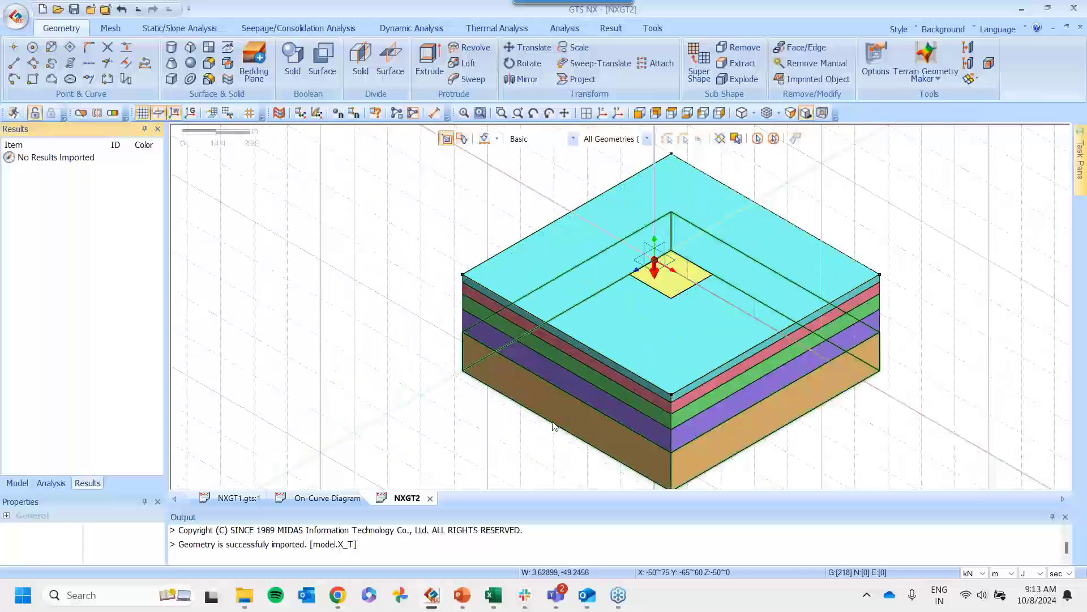
left_click(10, 485)
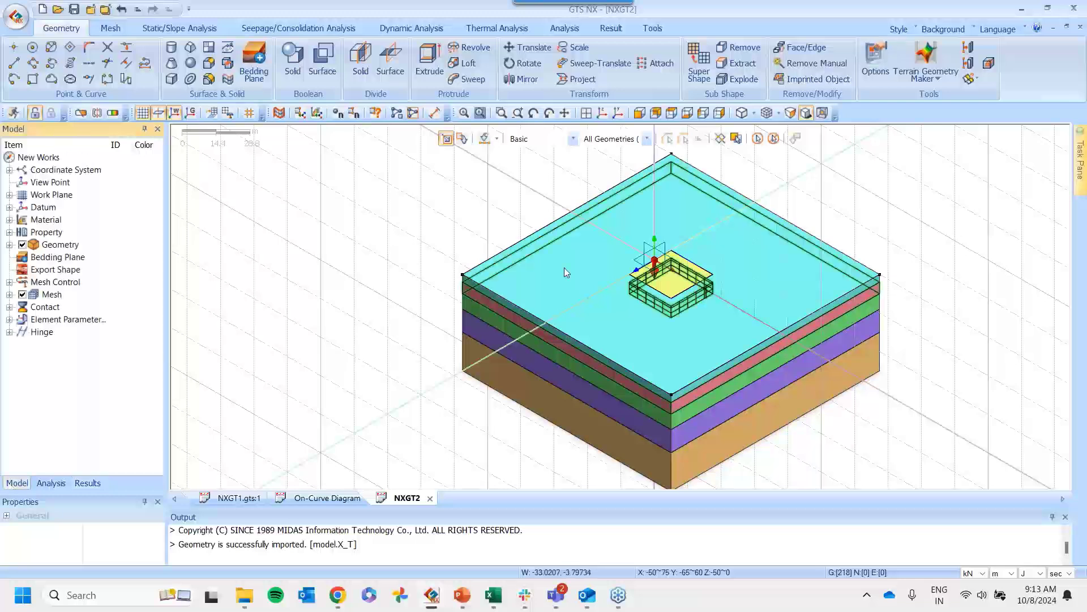
left_click(23, 244)
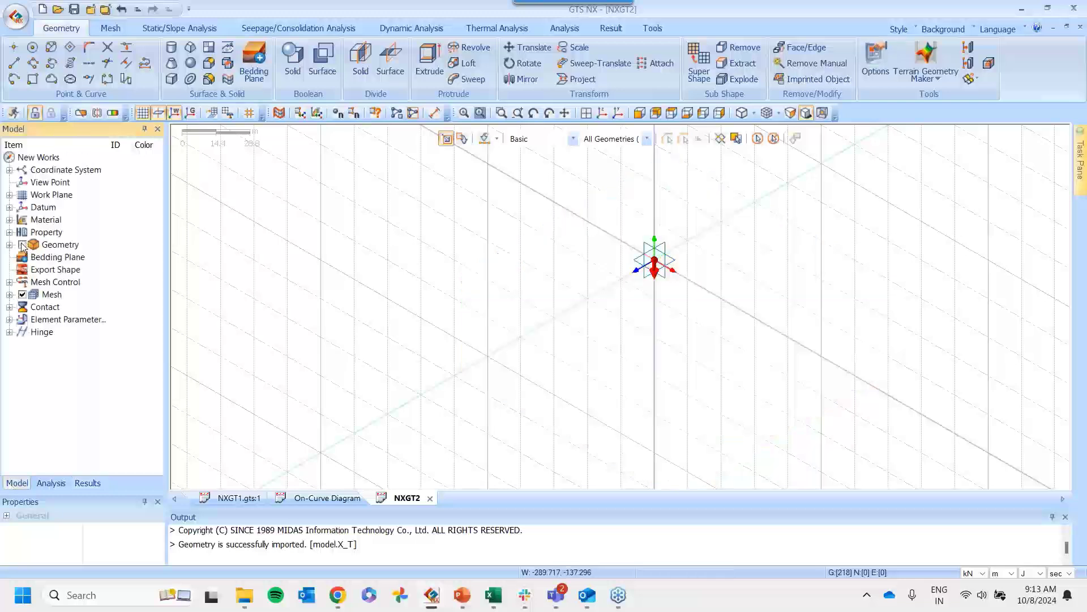
left_click(23, 245)
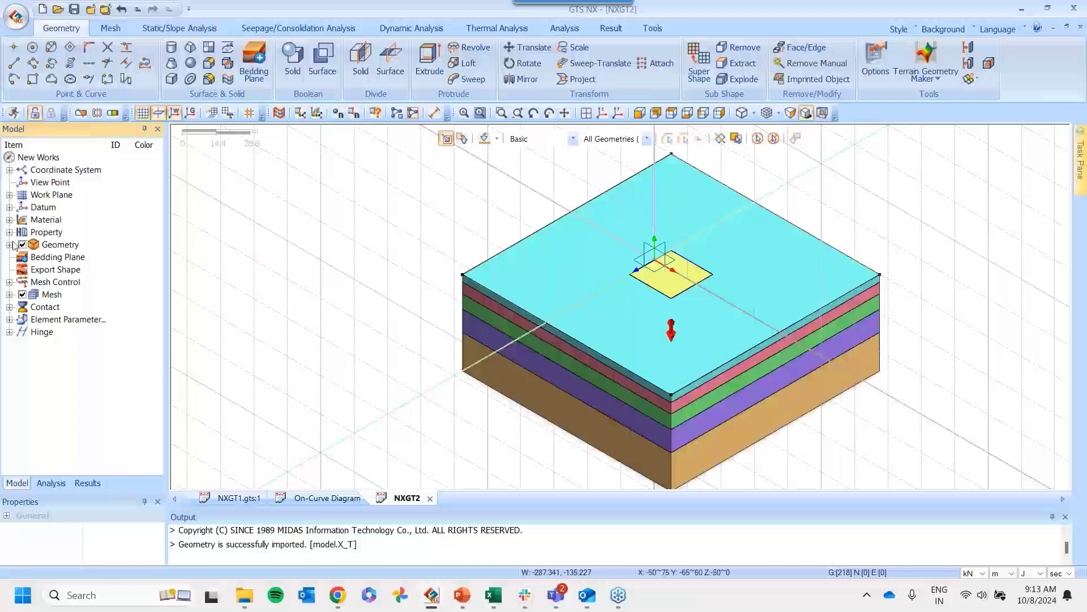
left_click(9, 244)
left_click(22, 257)
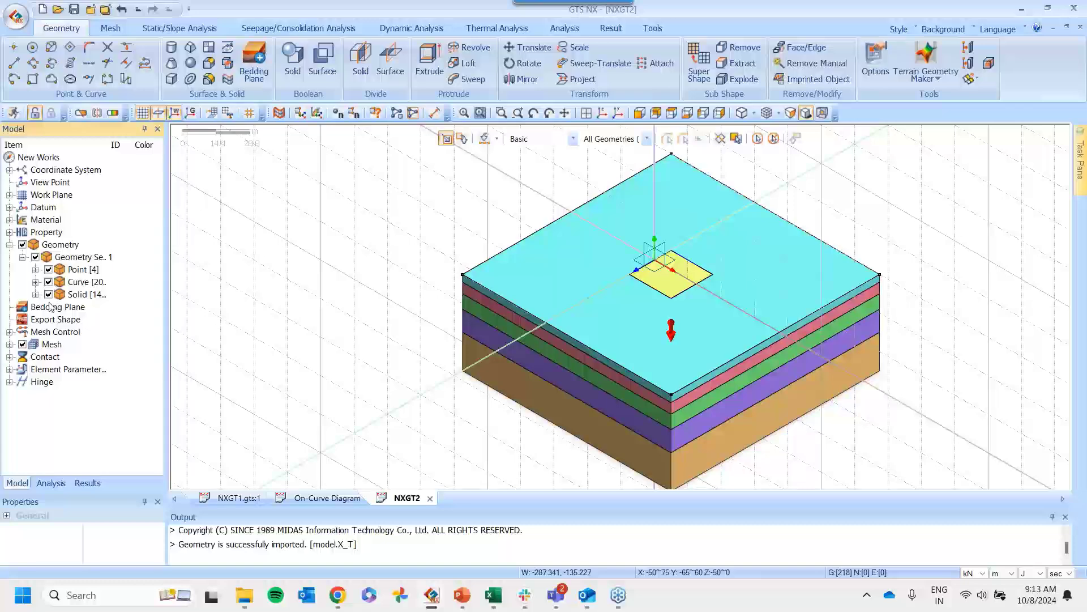
left_click(48, 294)
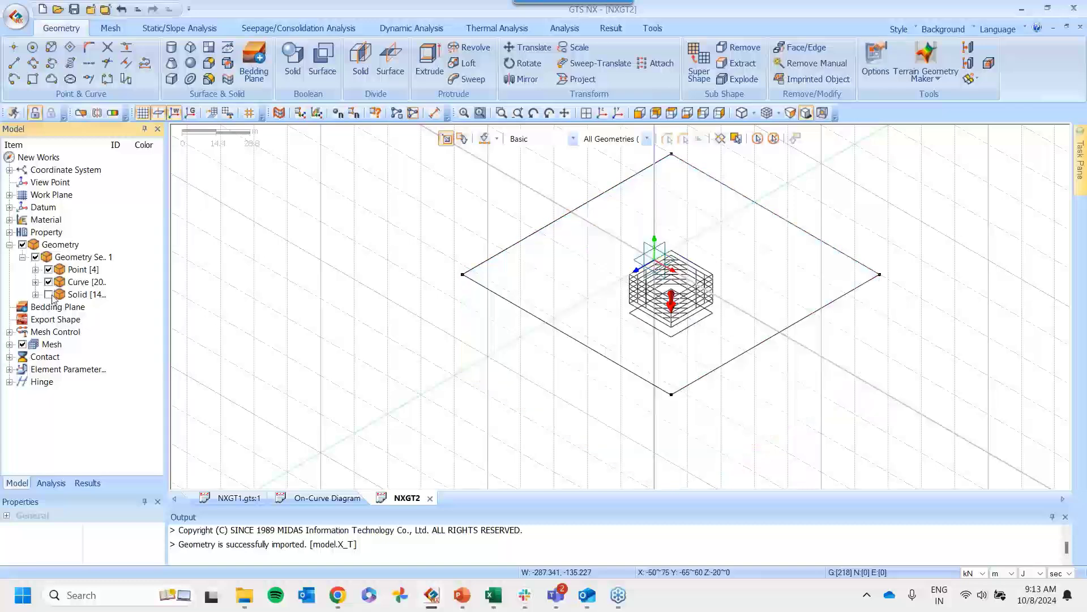
Hide the four outer boundary edges and zoom in on the excavation wireframe
left_click(599, 198)
left_click(590, 352)
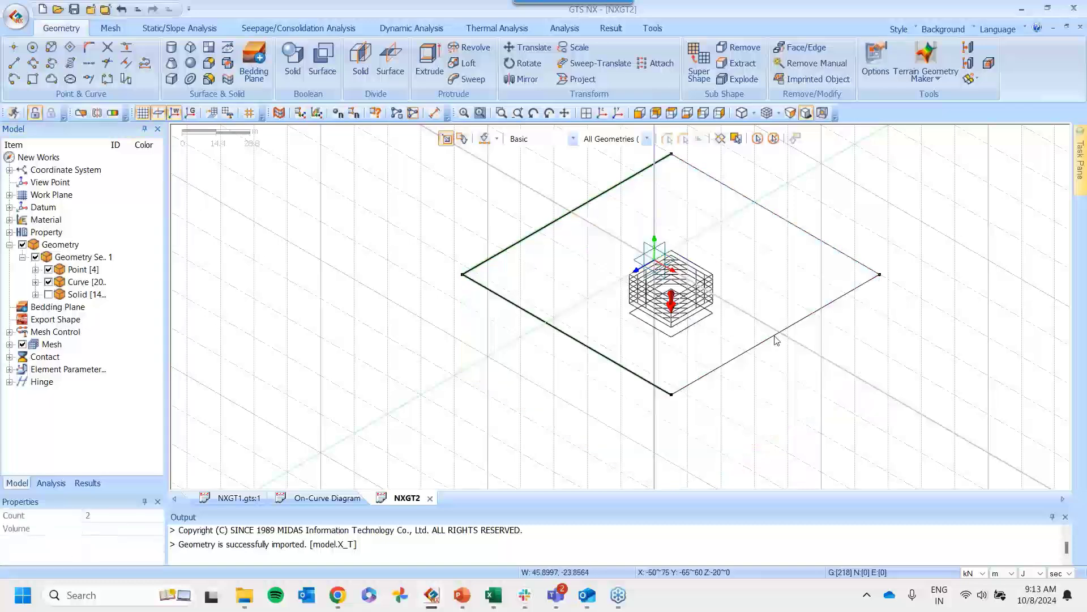
left_click(776, 335)
left_click(849, 257)
right_click(849, 257)
left_click(874, 274)
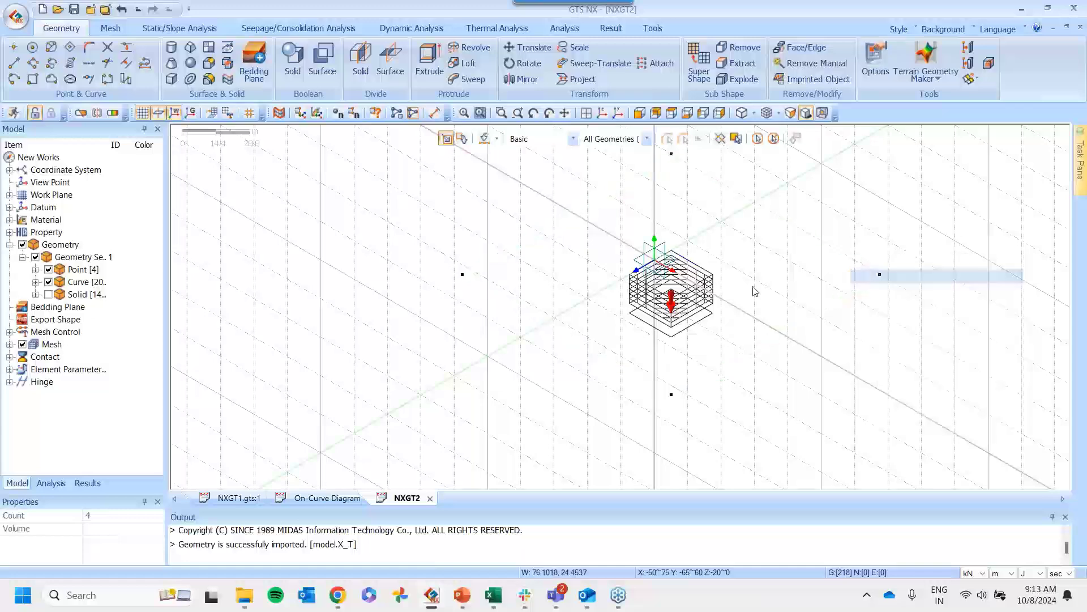
scroll(660, 268, "up", 3)
scroll(619, 255, "up", 3)
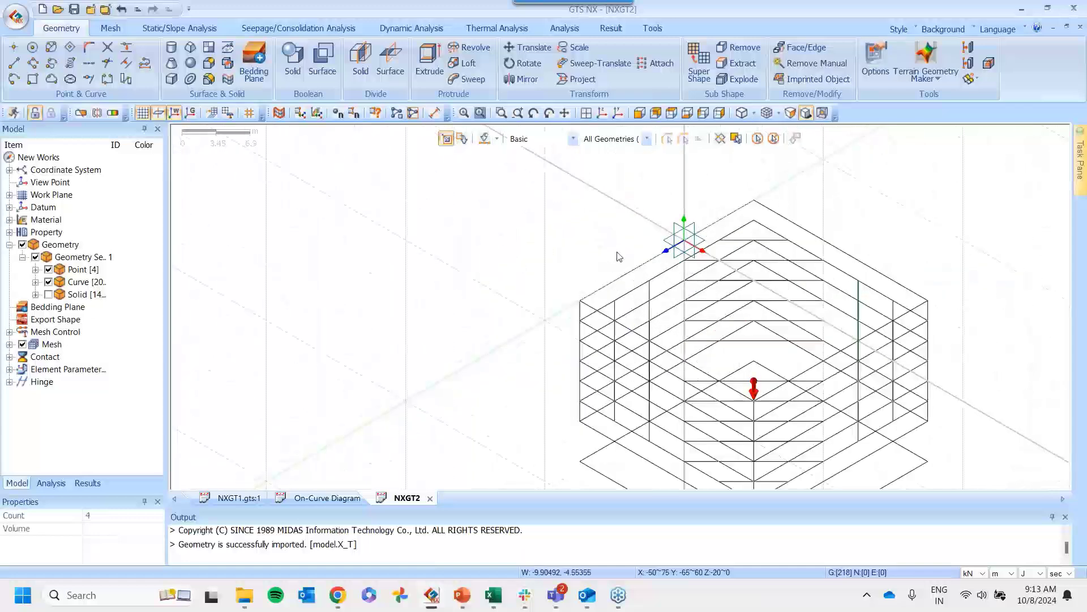
middle_click_drag(949, 300, 804, 266)
left_click(602, 113)
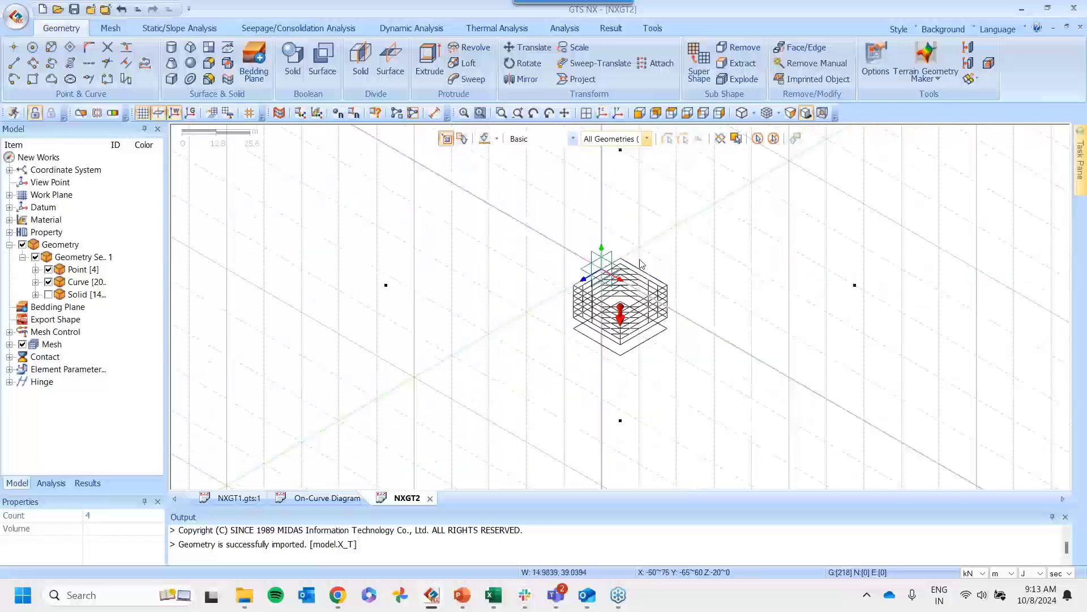
scroll(615, 292, "up", 2)
scroll(615, 292, "up", 3)
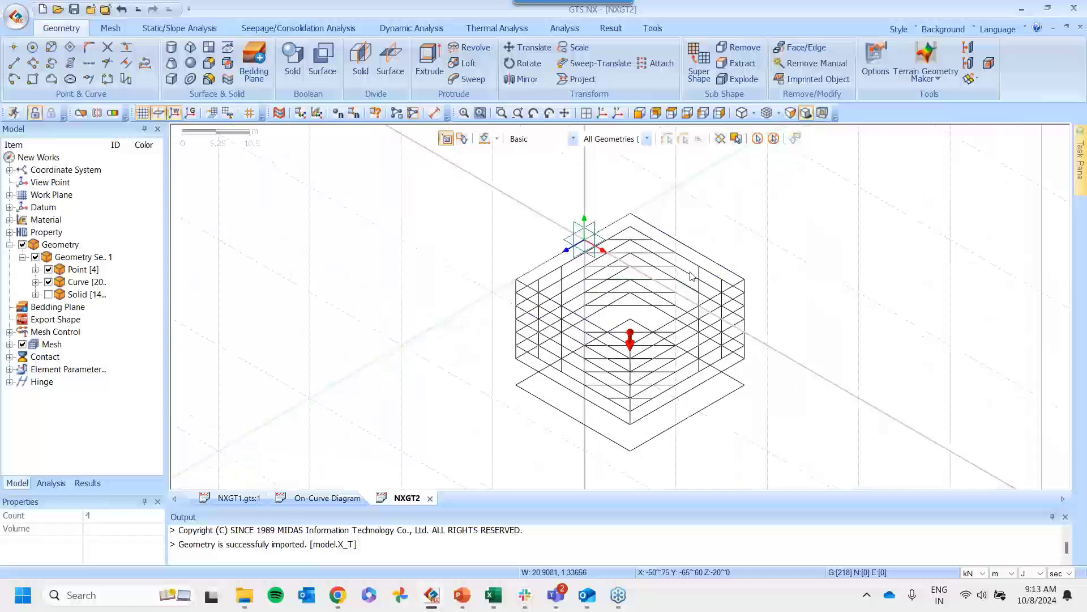
Hide the static load arrow, plus the section's top face and base plane
left_click(51, 482)
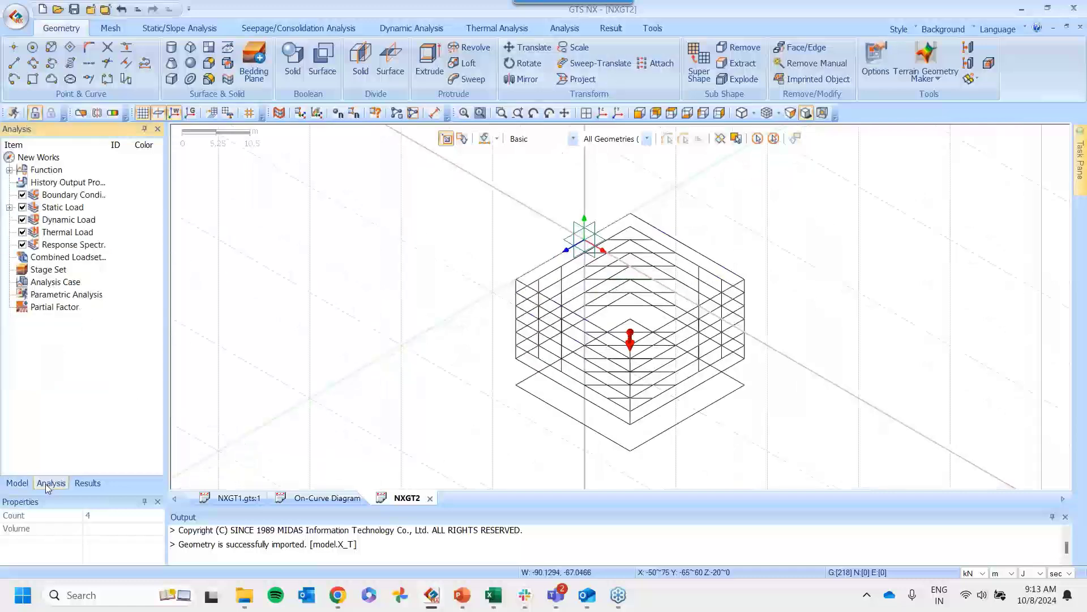
left_click(22, 207)
left_click(640, 113)
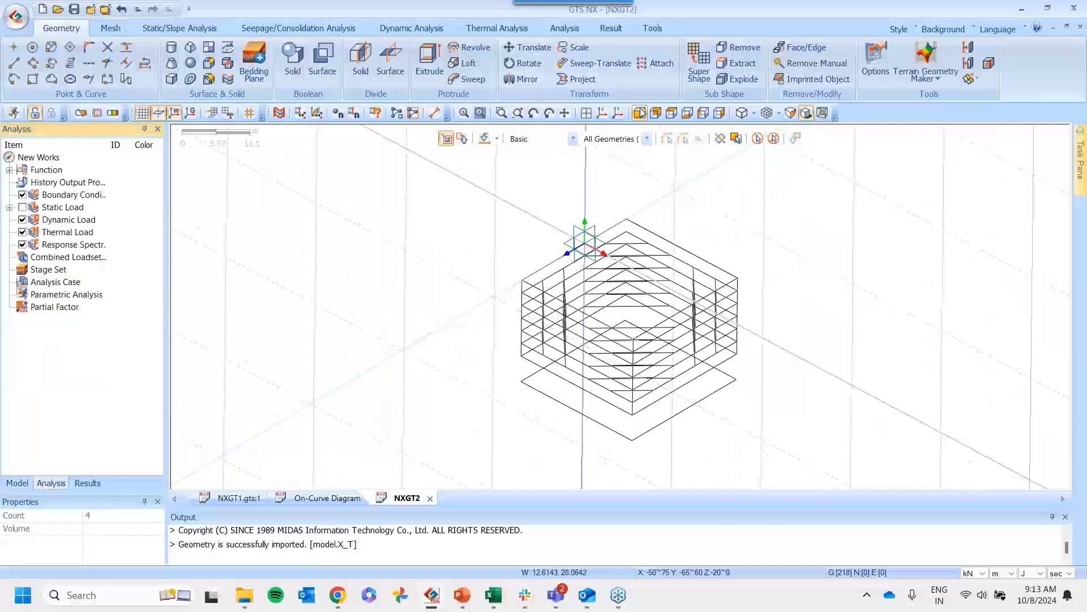
left_click_drag(534, 369, 814, 424)
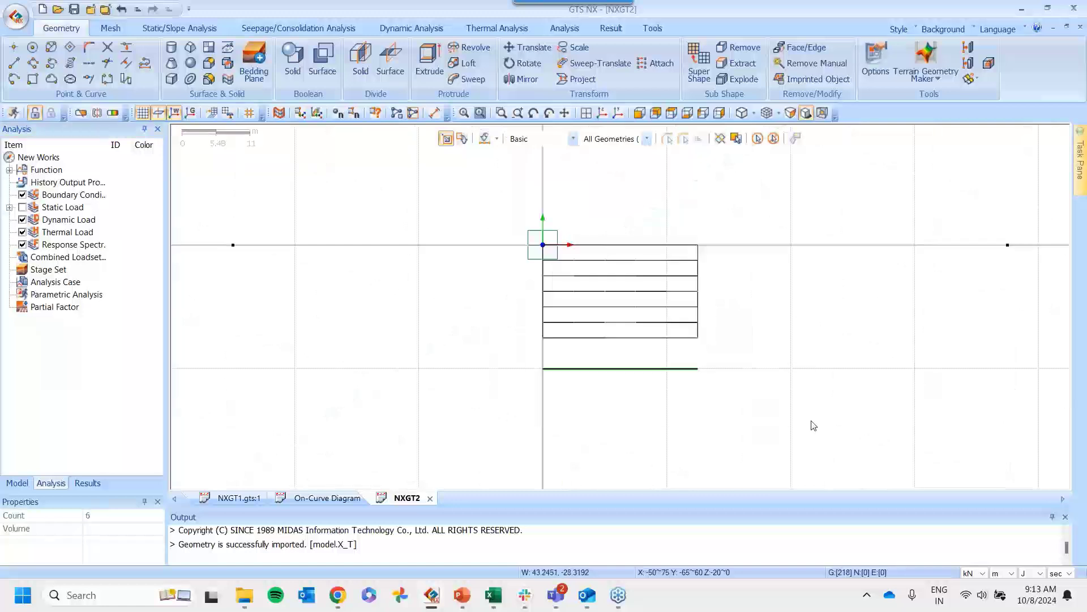
scroll(563, 301, "up", 3)
left_click_drag(471, 171, 888, 210)
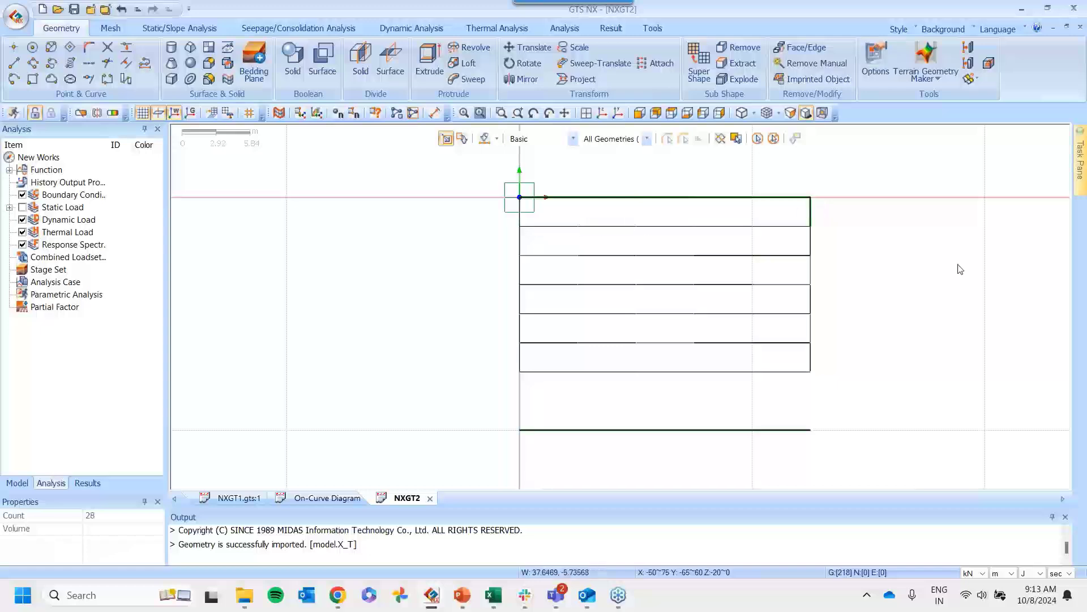
middle_click_drag(952, 272, 911, 255)
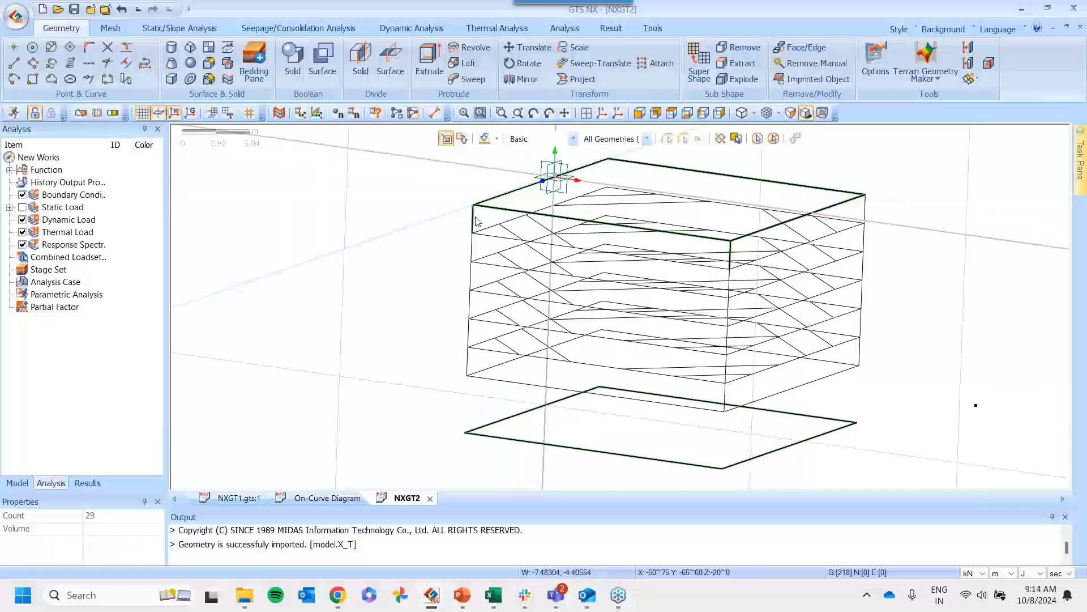
left_click(868, 213)
right_click(865, 203)
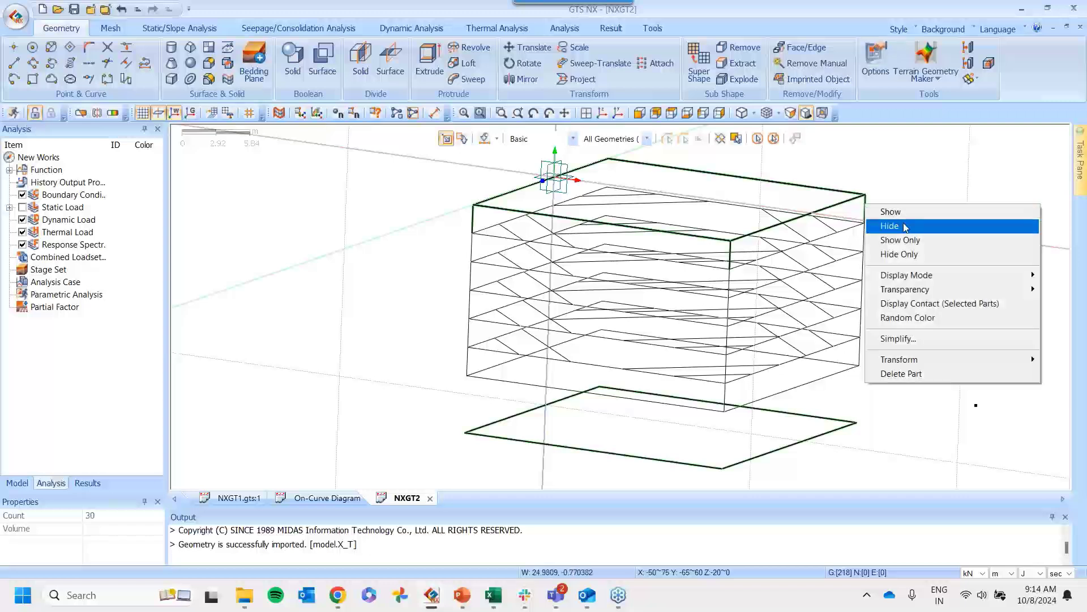
left_click(884, 223)
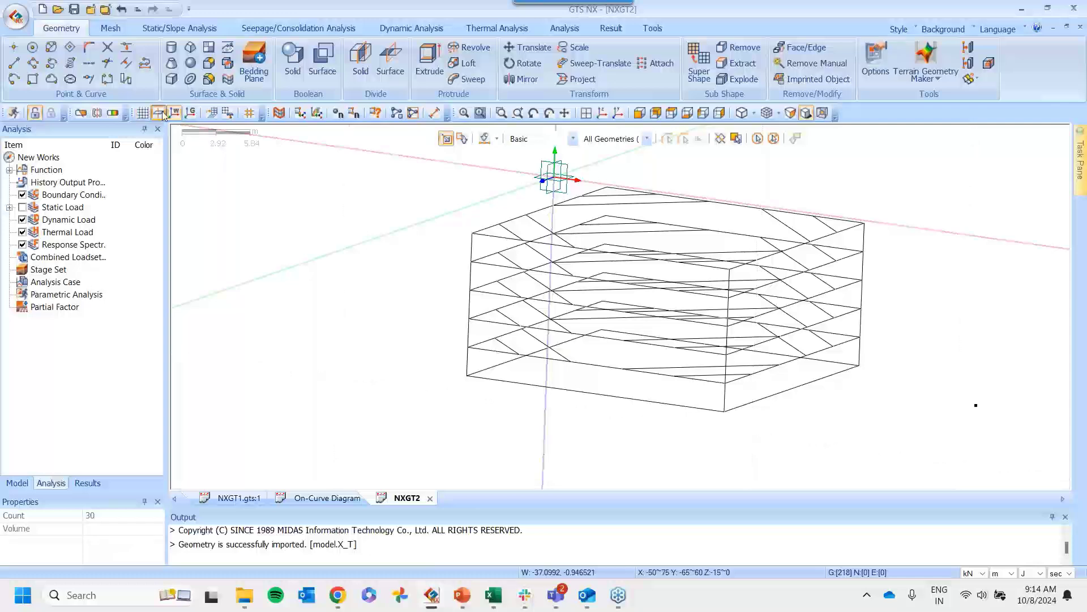
Turn off the viewport grid and hide all curves of the geometry set
left_click(142, 116)
middle_click_drag(569, 226, 724, 201)
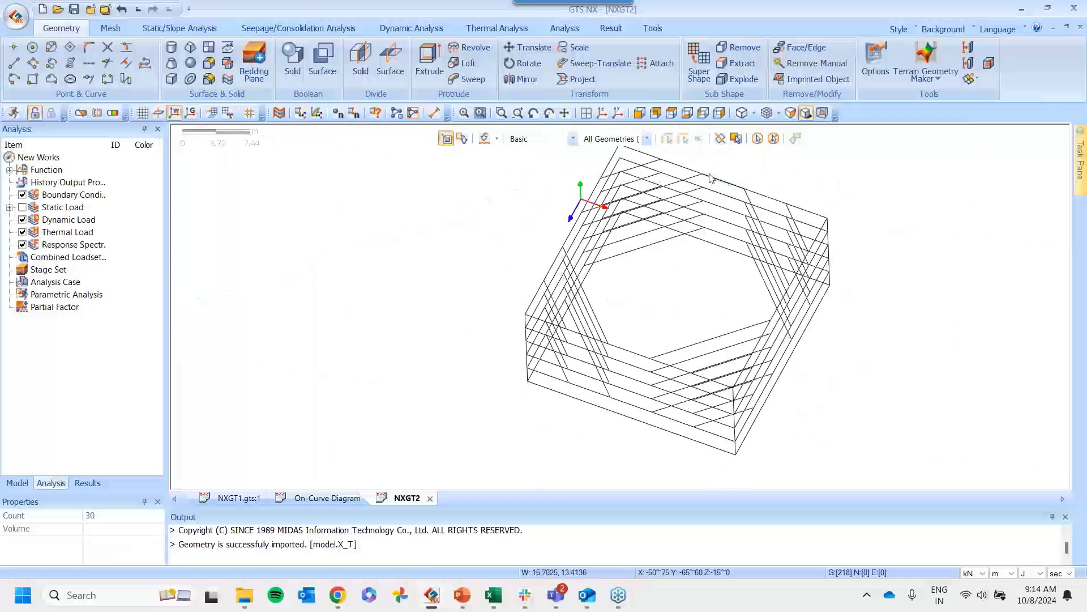
middle_click_drag(837, 339, 990, 294)
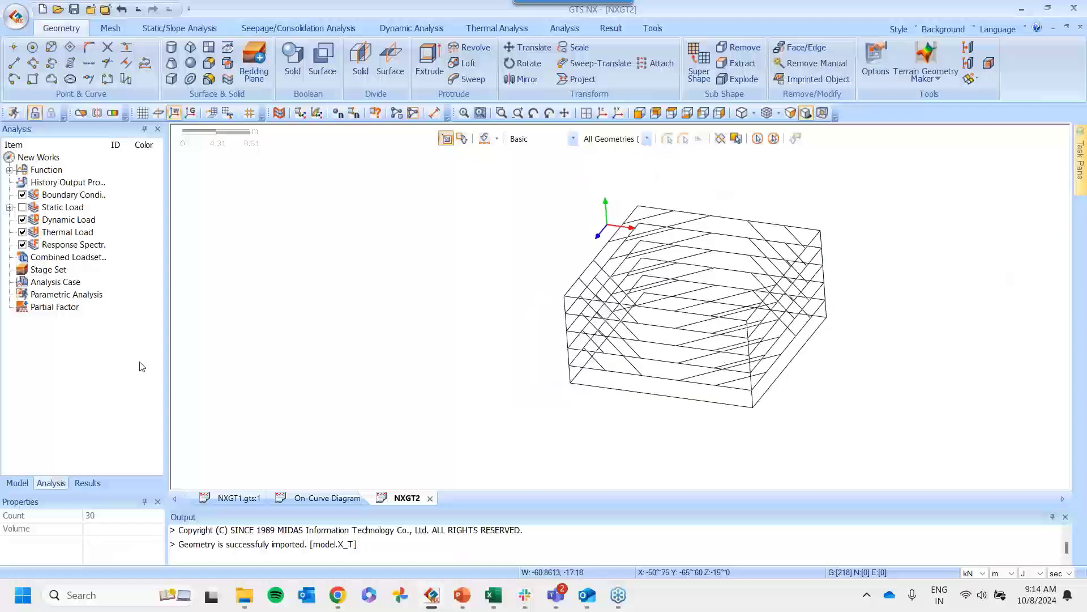
left_click(17, 482)
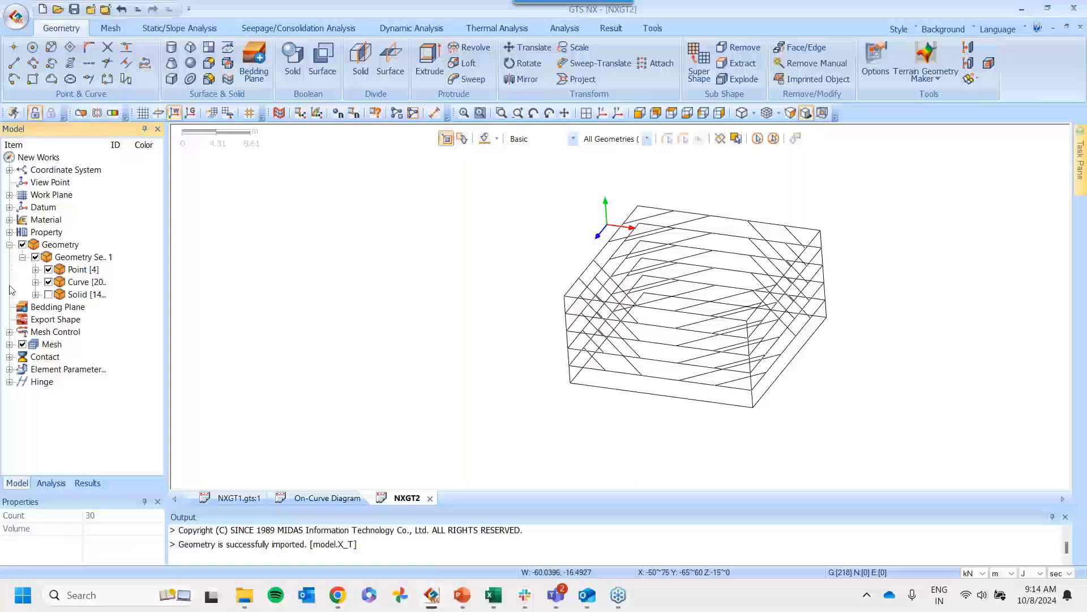
left_click(48, 282)
left_click(35, 294)
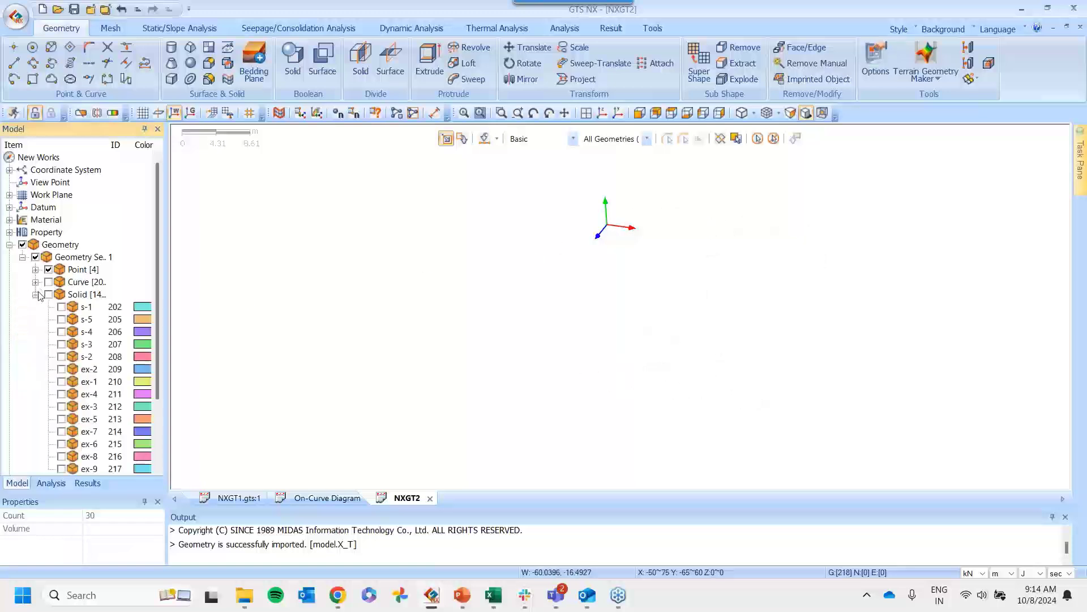
scroll(50, 306, "down", 2)
scroll(50, 306, "down", 1)
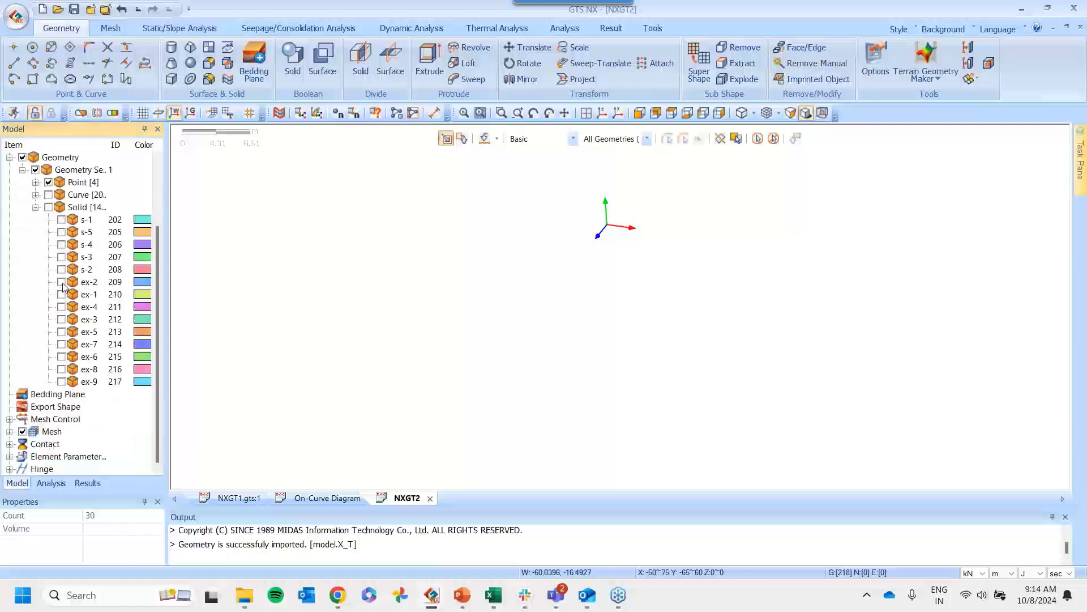
Show excavation solids ex-1 through ex-9 in the Model tree
left_click(62, 282)
left_click(61, 294)
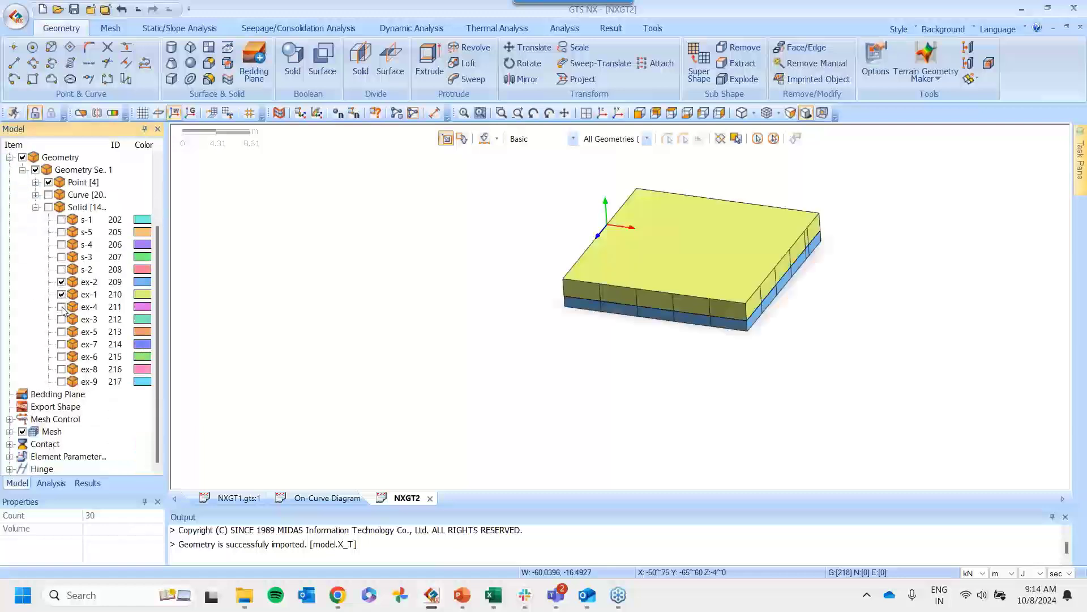
left_click(61, 307)
left_click(61, 319)
left_click(61, 331)
left_click(62, 344)
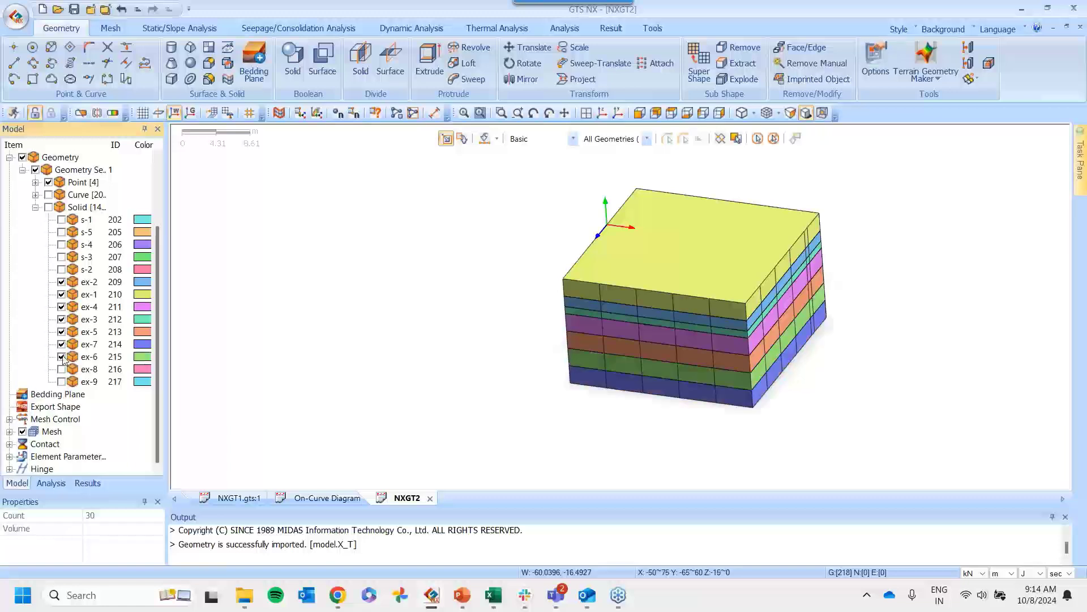
left_click(61, 356)
left_click(61, 368)
left_click(61, 382)
Select excavation solids ex-8 and ex-9, then clear the selection
left_click(657, 424)
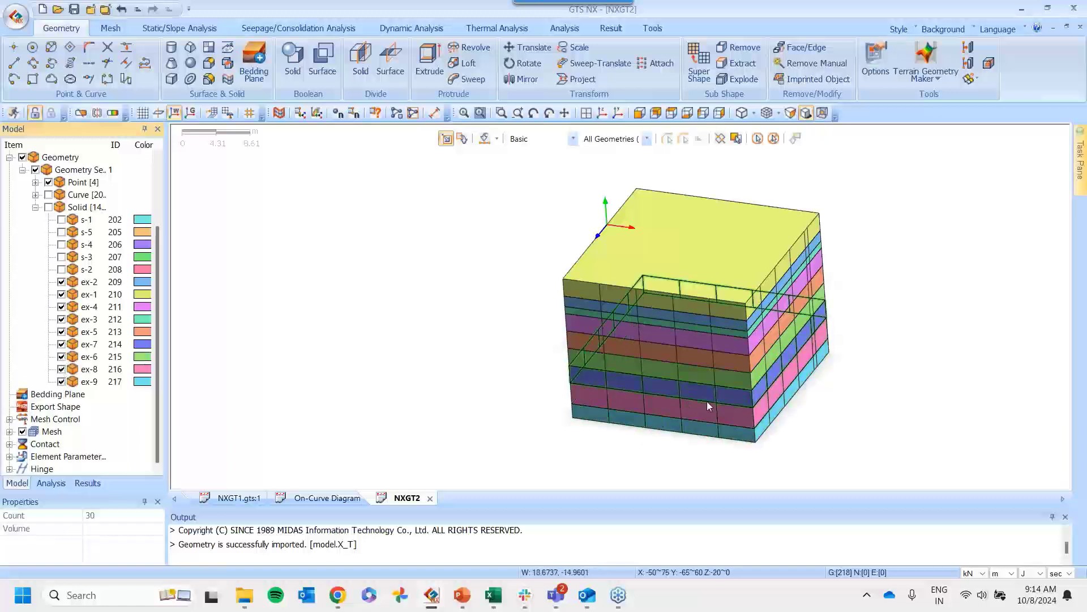
left_click(709, 406)
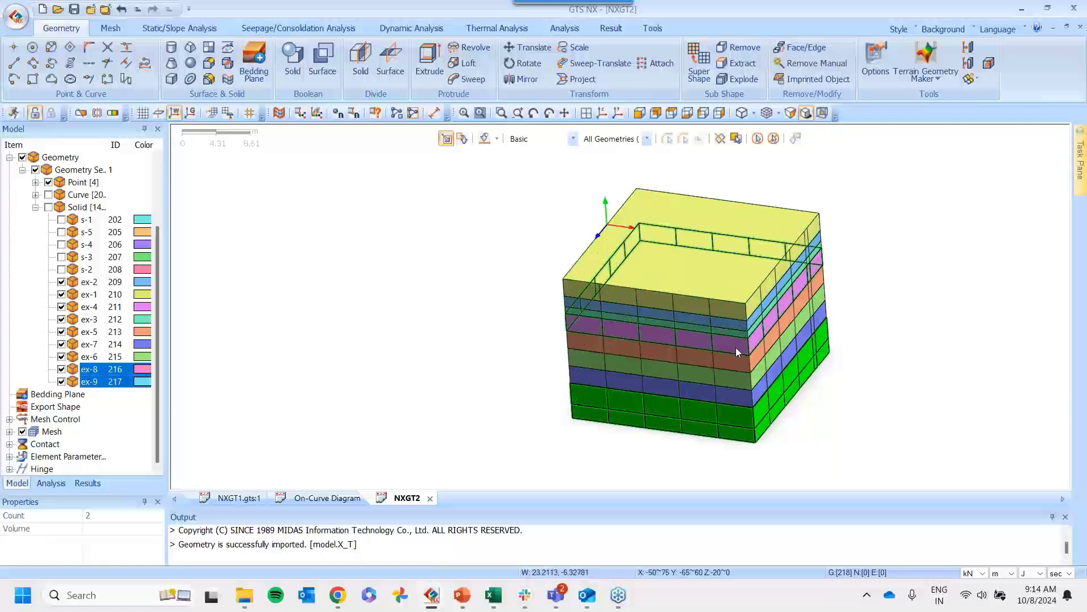
left_click(773, 138)
left_click(433, 113)
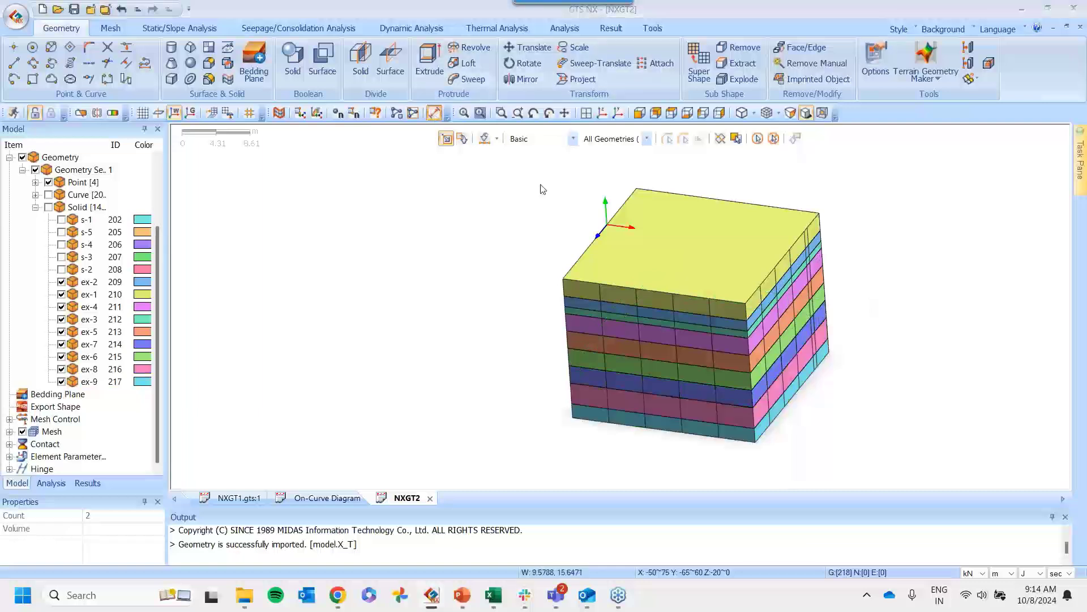
Measure point-to-point distances: 15 m depth, 25 m top edges, and a 5 m lower layer
left_click(745, 306)
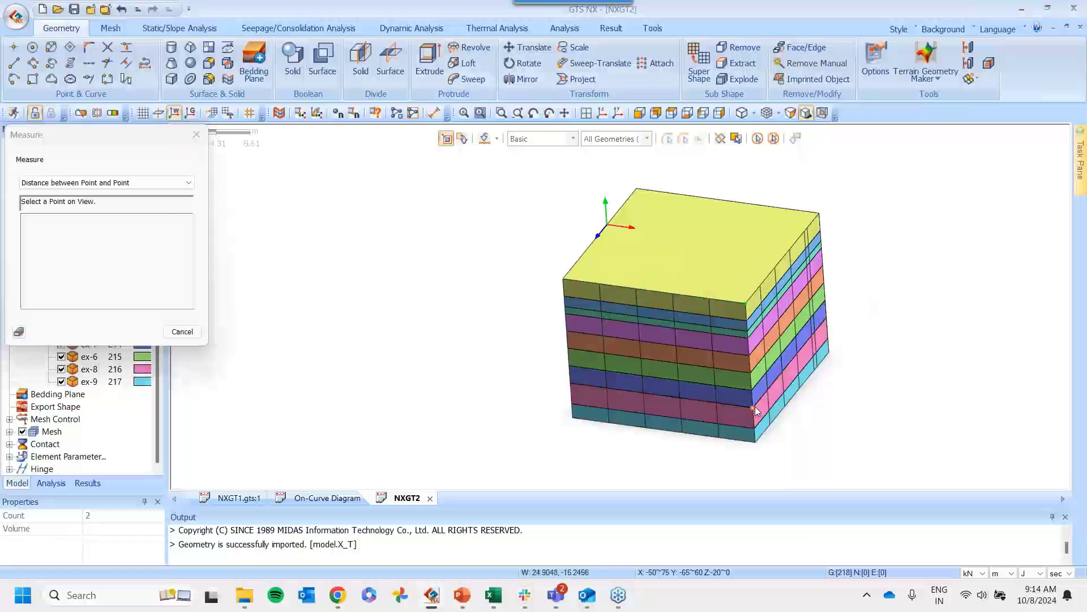
left_click(752, 403)
middle_click_drag(504, 335, 821, 314)
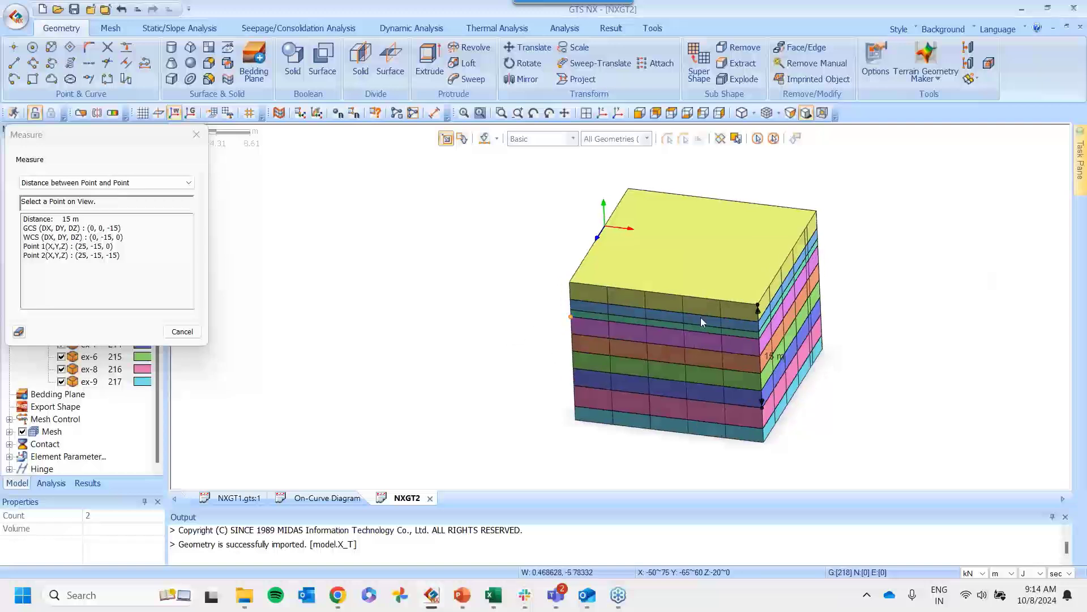
left_click(759, 303)
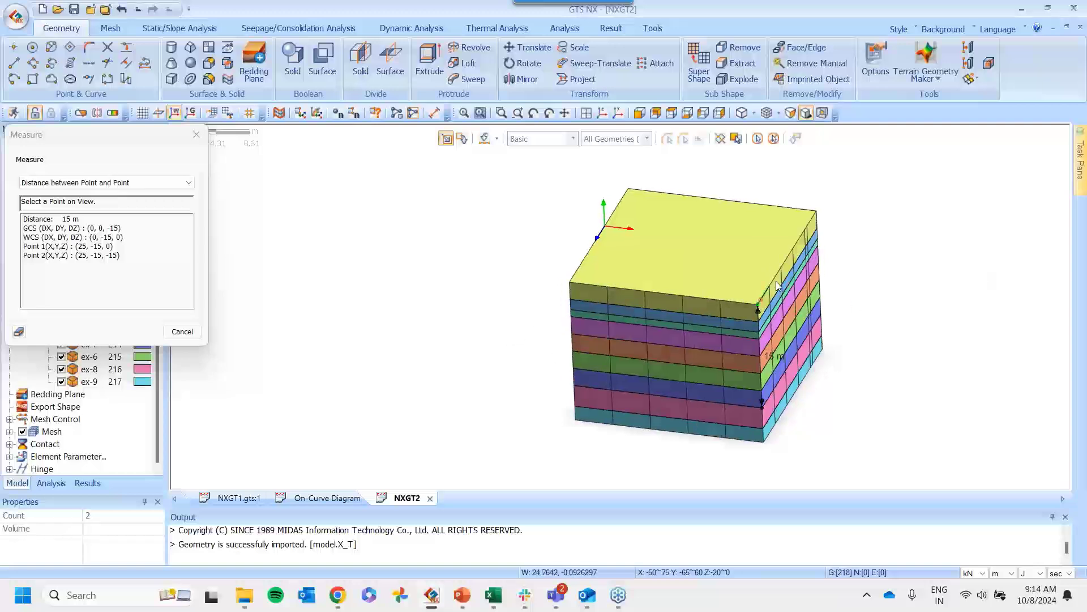
left_click(815, 212)
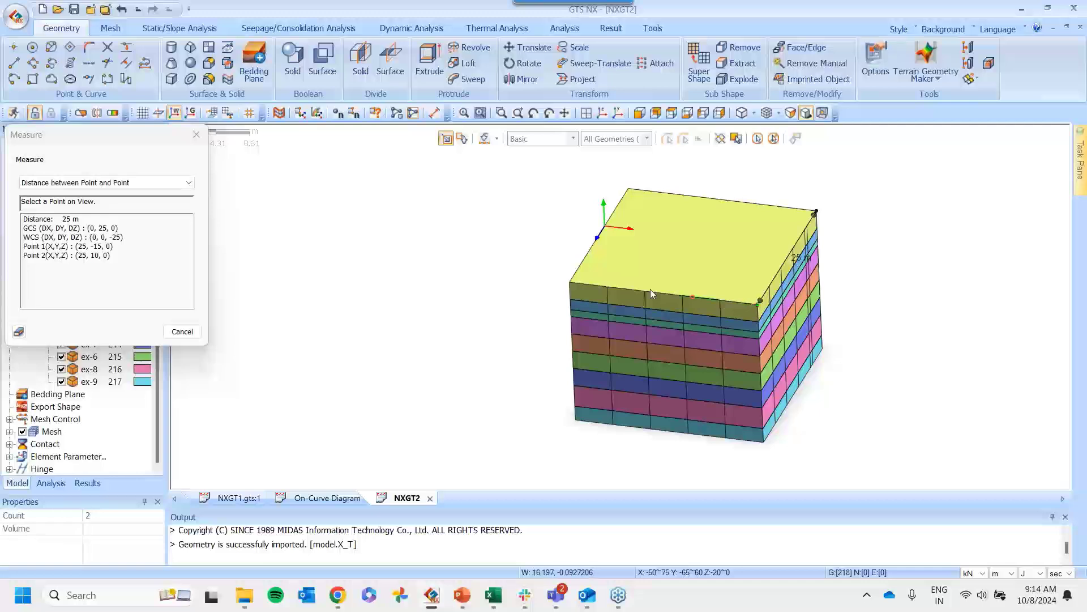
left_click(569, 281)
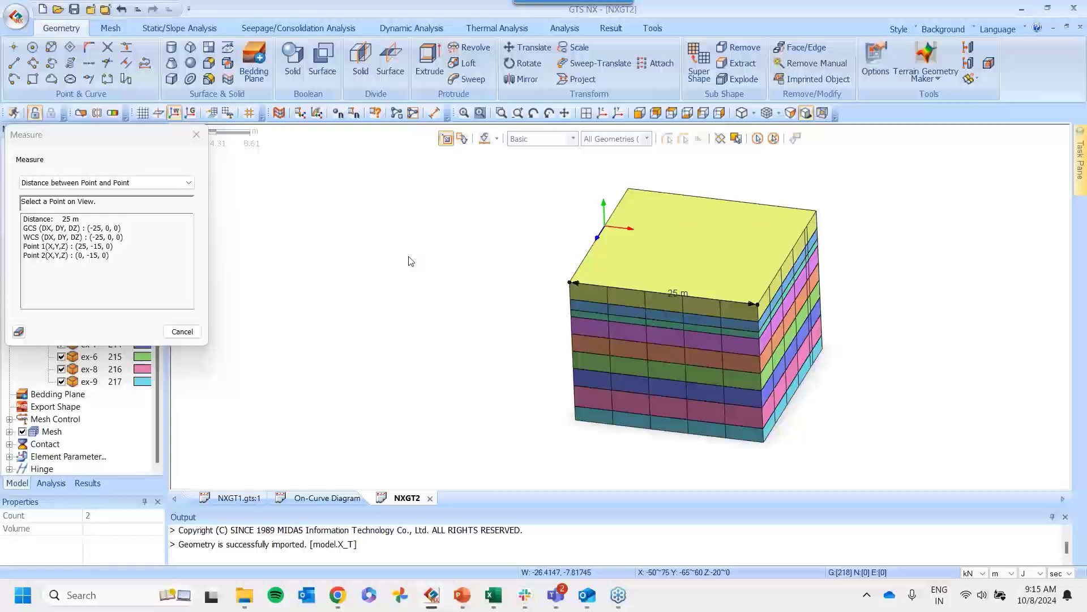
left_click(141, 142)
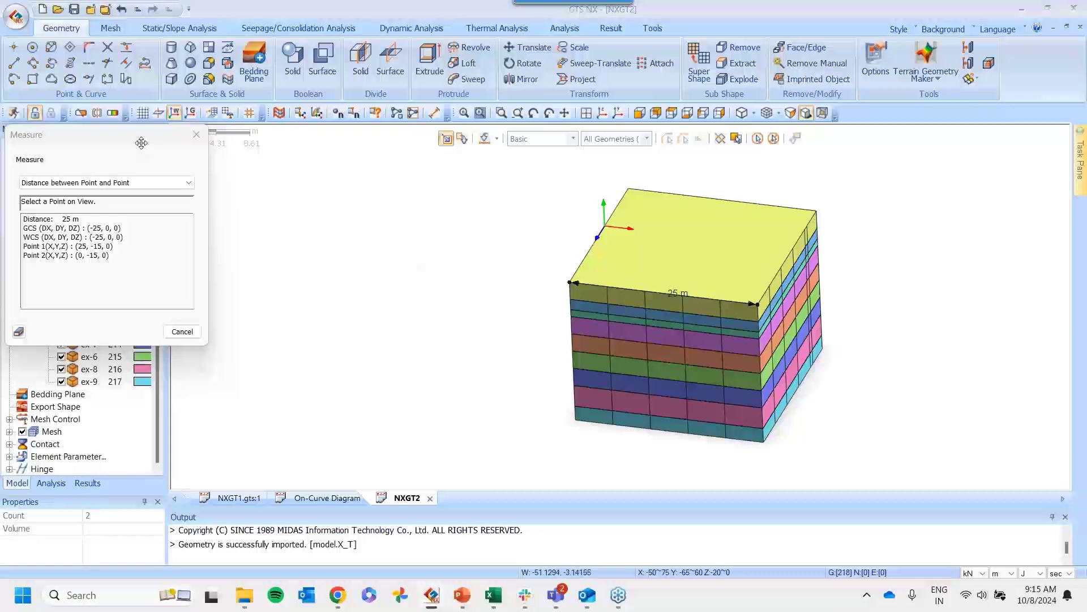
left_click_drag(141, 142, 337, 149)
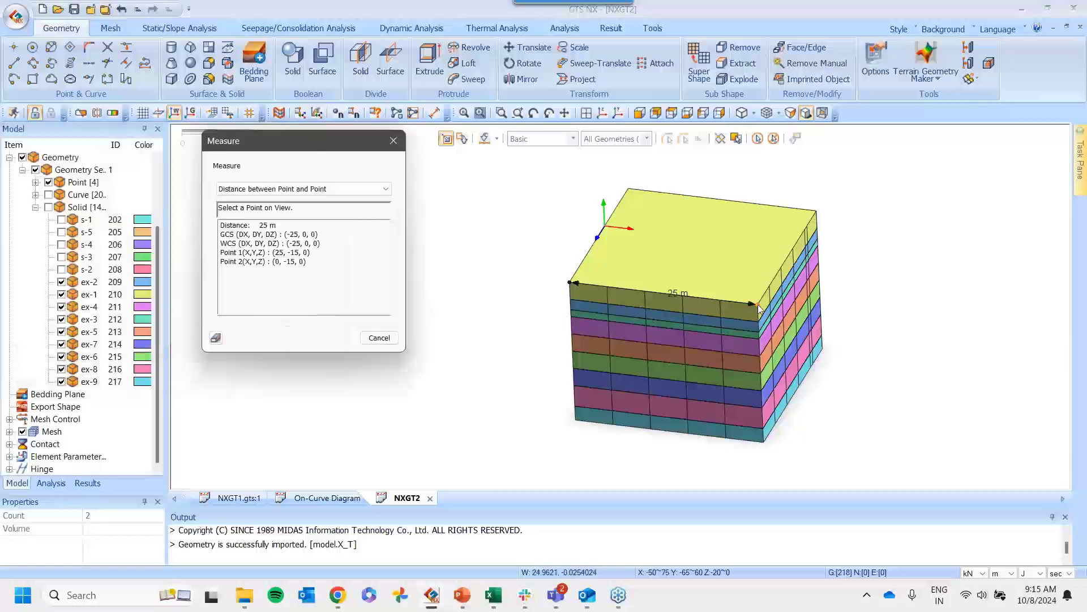
left_click(763, 409)
left_click(764, 441)
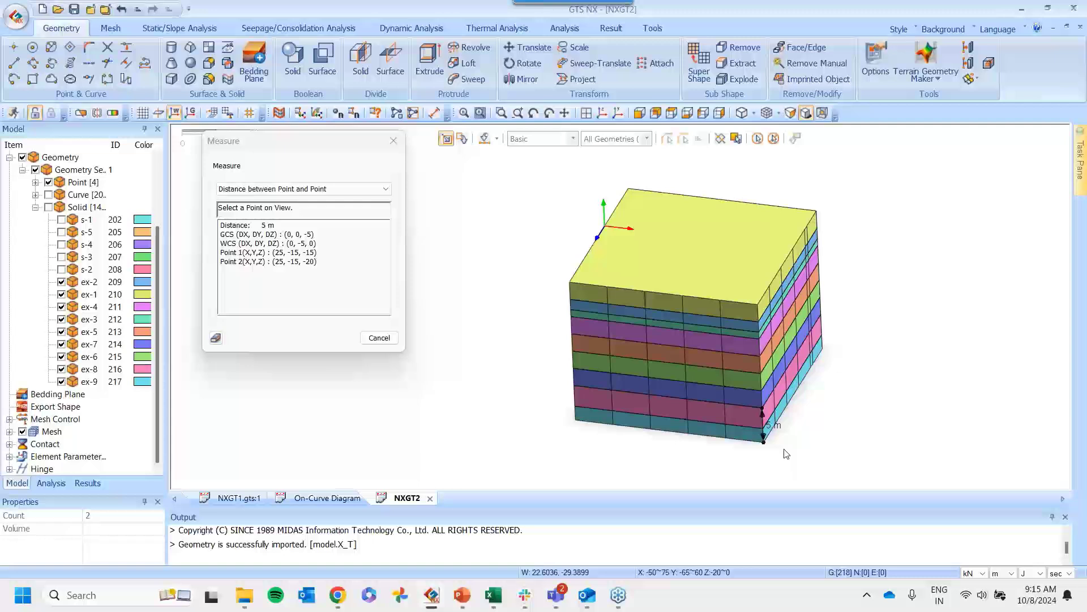
Close the Measure dialog, leaving excavation blocks ex-1–ex-9 displayed
left_click(395, 143)
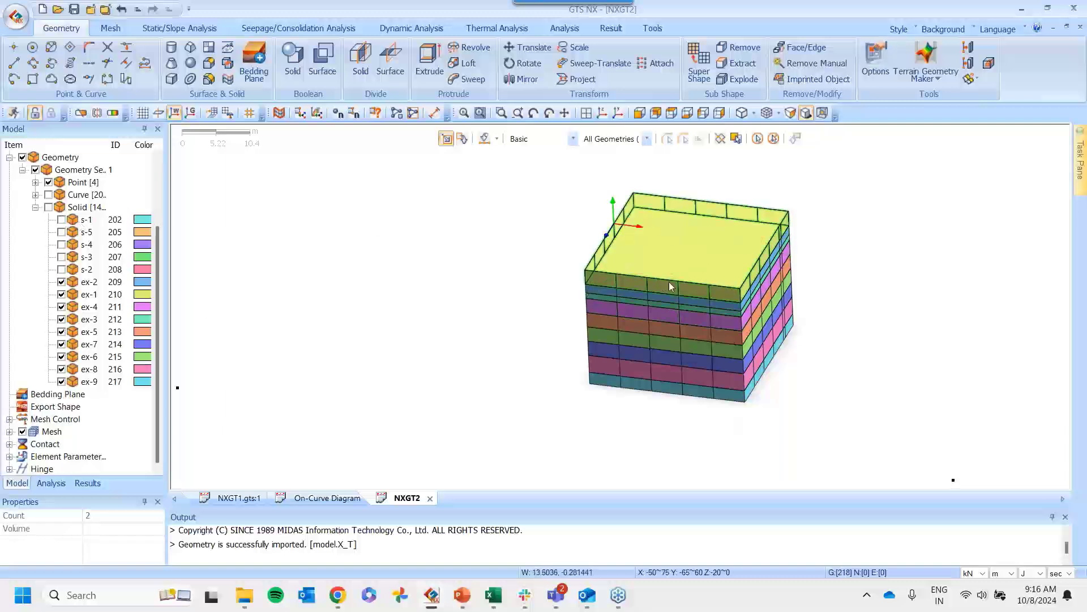
Hide the stray points lying beside the model
scroll(670, 286, "down", 1)
scroll(670, 286, "down", 1)
left_click_drag(223, 325, 398, 435)
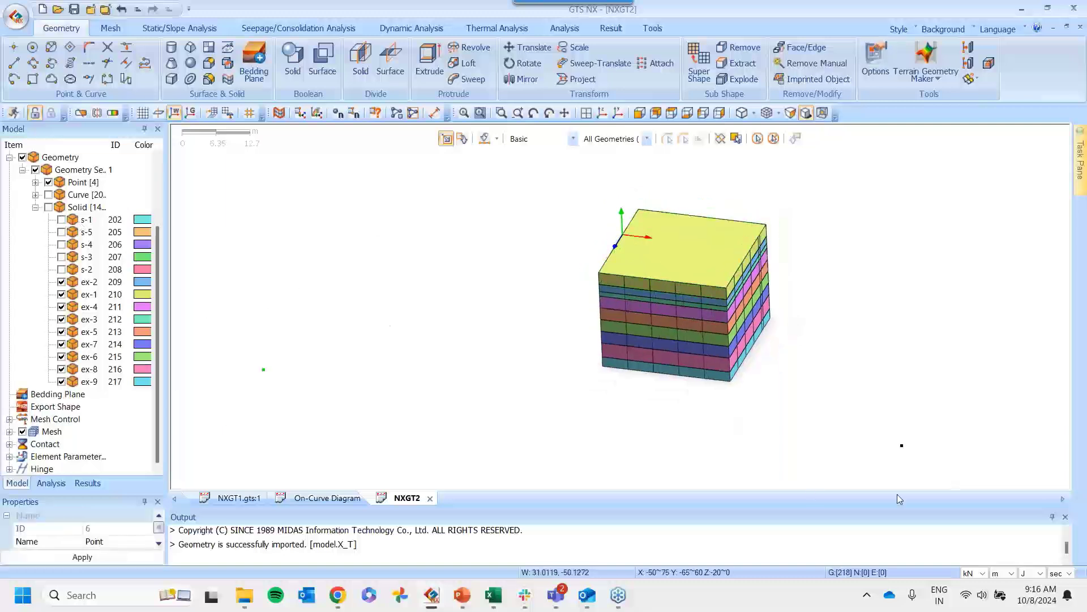
left_click_drag(892, 429, 954, 484)
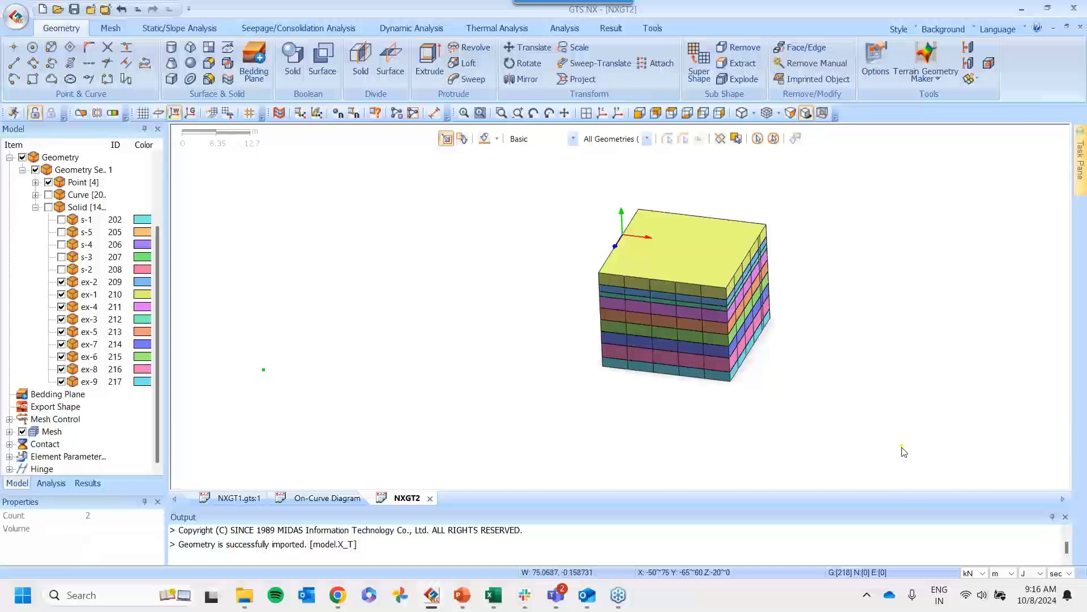
right_click(903, 448)
left_click(925, 290)
Hide the two remaining stray points, including the one above the model
scroll(804, 261, "down", 3)
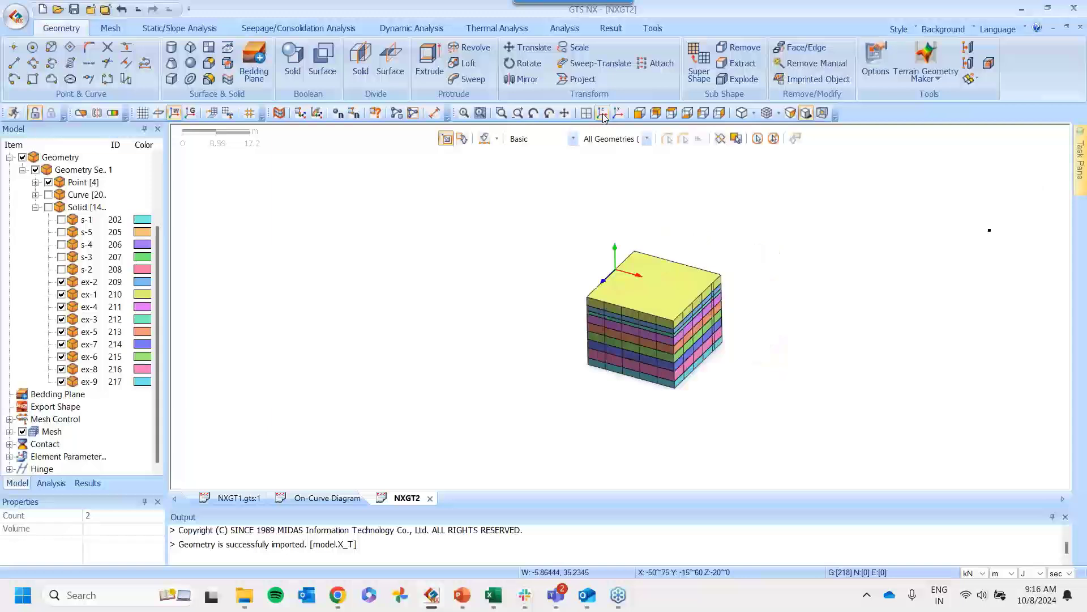
scroll(804, 261, "down", 1)
left_click(823, 293)
right_click(822, 294)
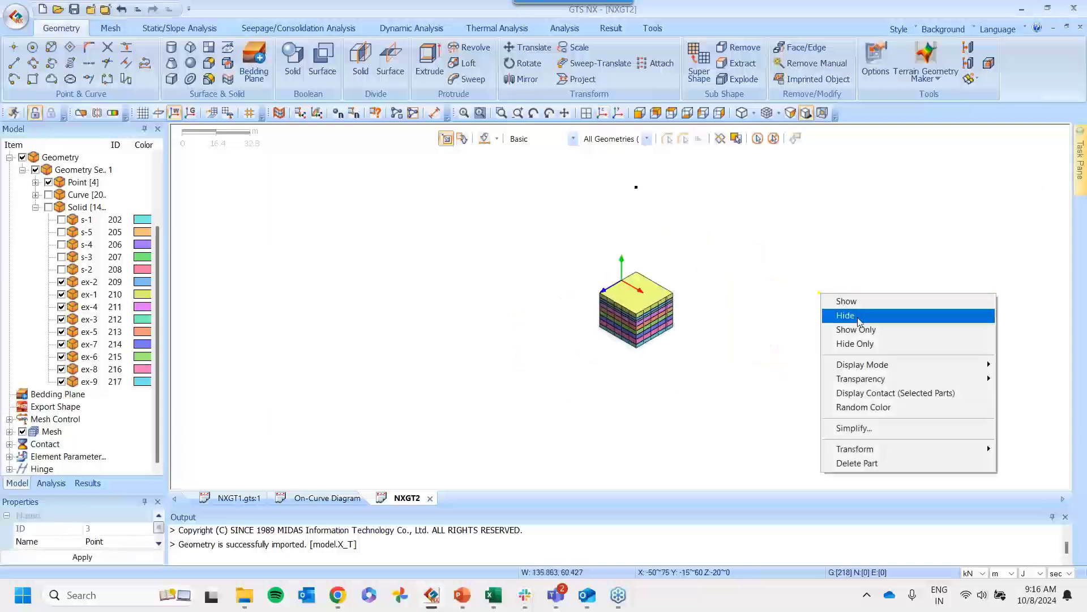
left_click(846, 315)
left_click_drag(602, 169, 698, 220)
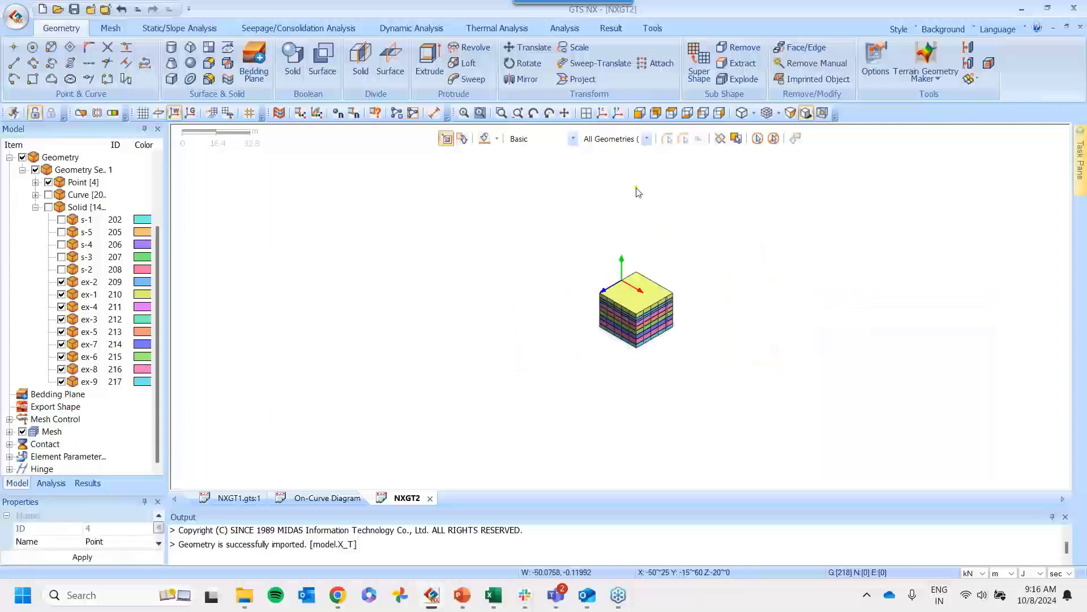
right_click(637, 187)
left_click(680, 217)
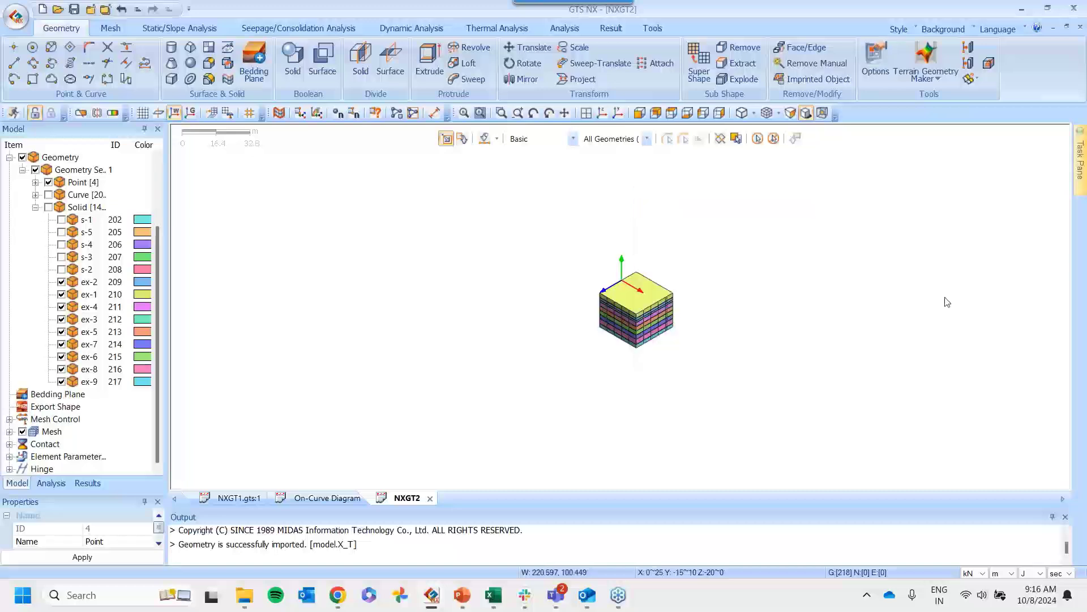
Check the NXGT1.gts:1 displacement results document, then return to NXGT2
left_click(238, 497)
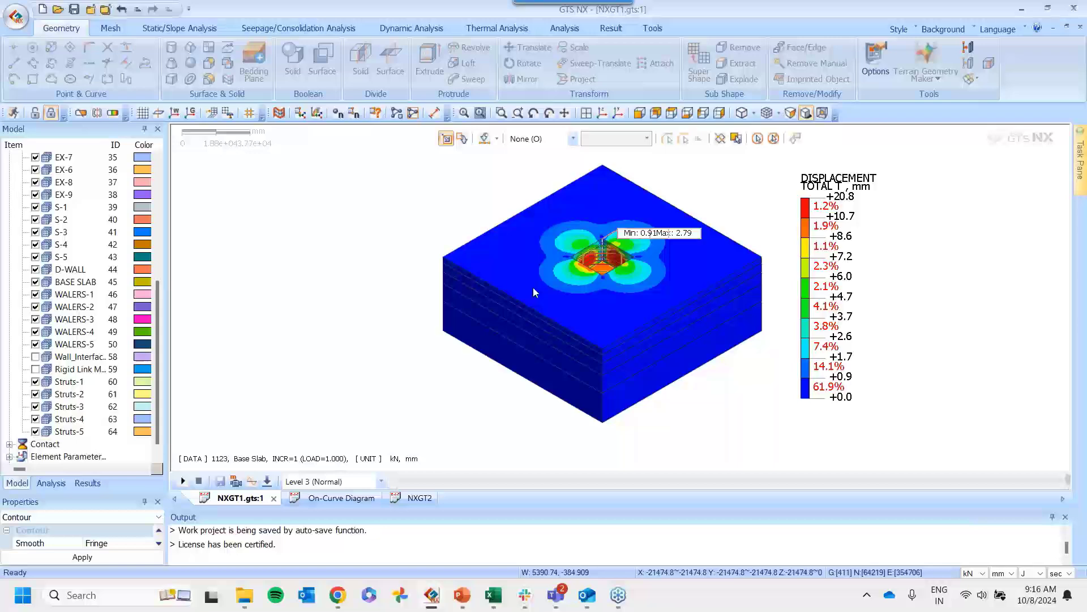
left_click(420, 498)
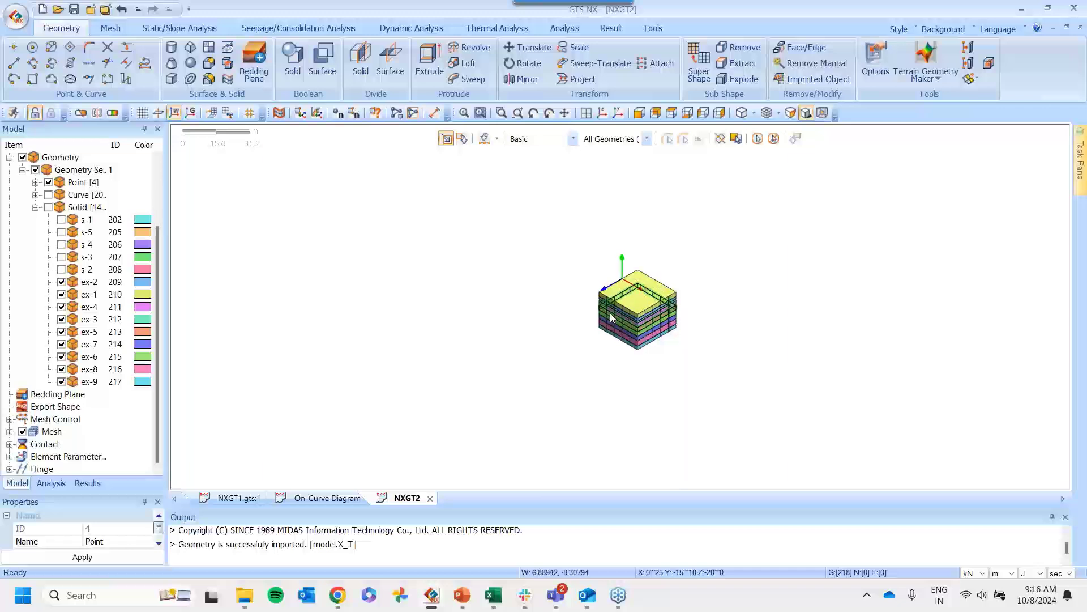
scroll(687, 249, "up", 1)
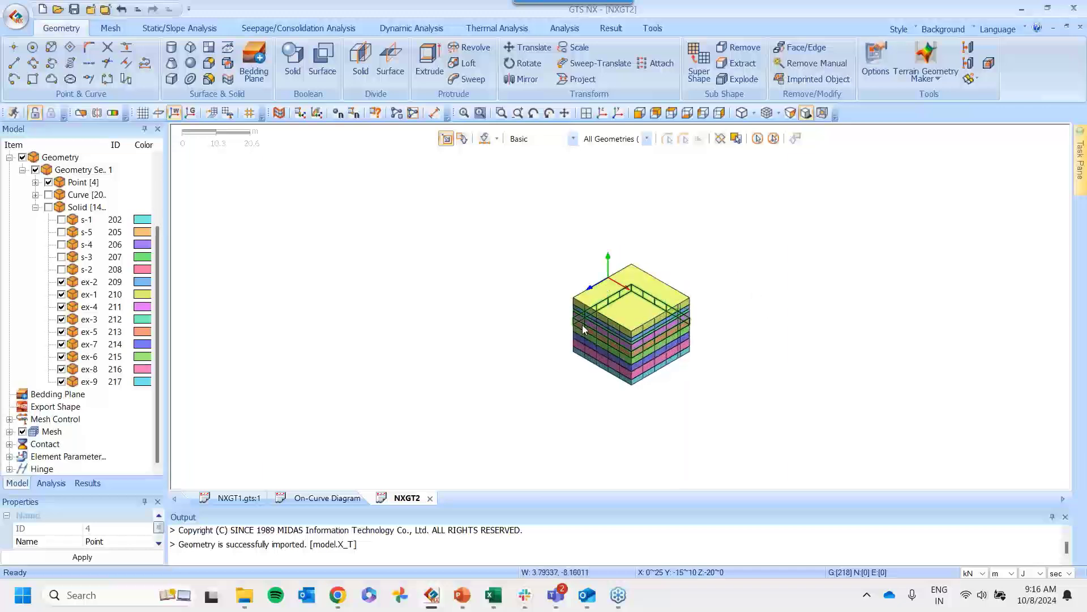
scroll(583, 324, "up", 1)
scroll(793, 367, "up", 1)
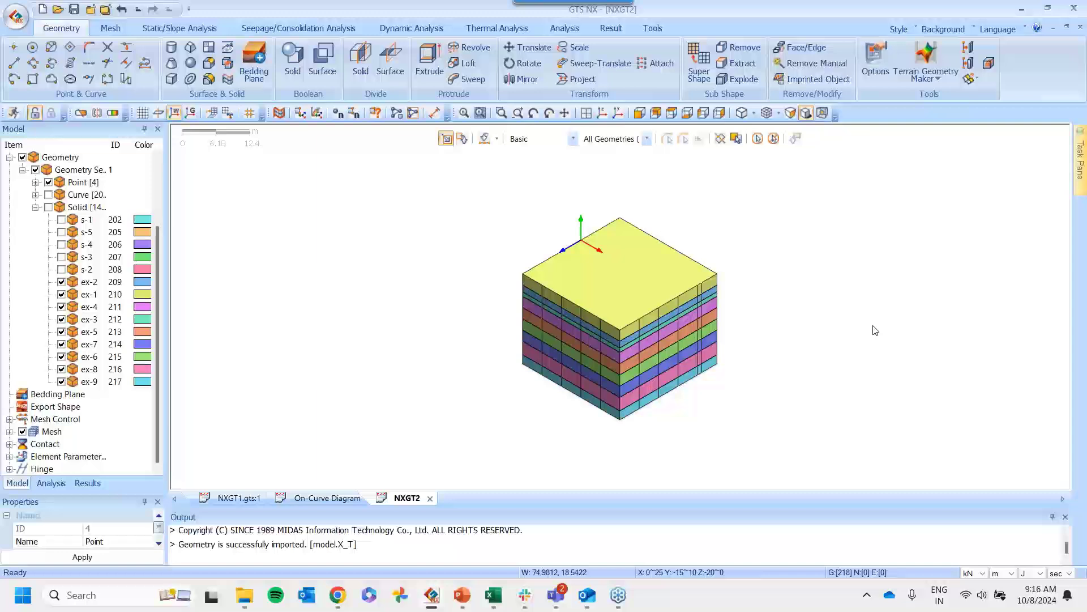
Start a property import from E:\excavation_webinar\D_Wall_Struts_Walers\NXGT1.gts
left_click(110, 28)
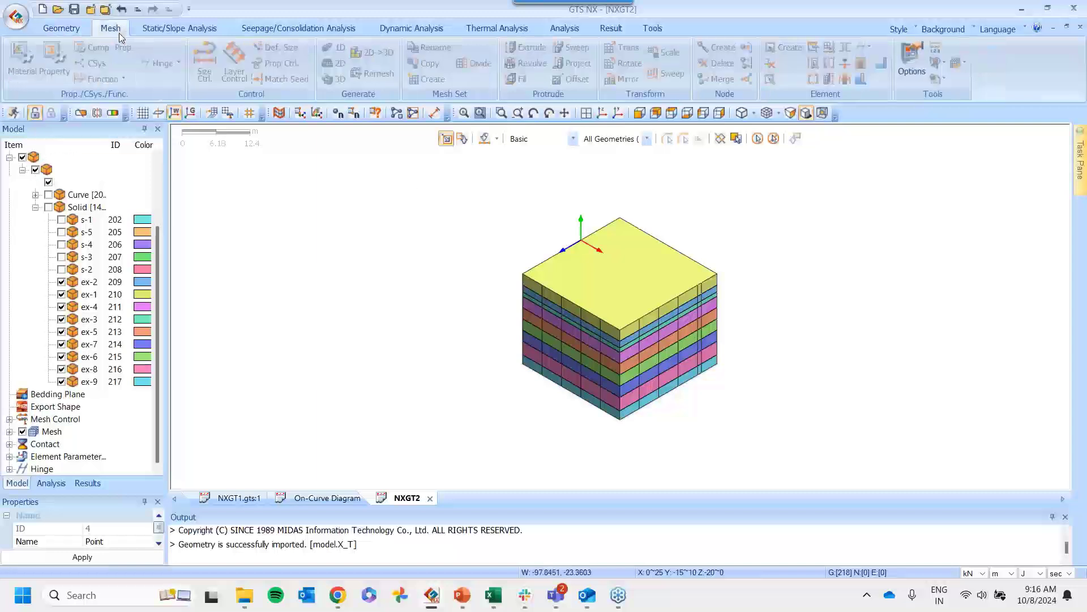
left_click(64, 54)
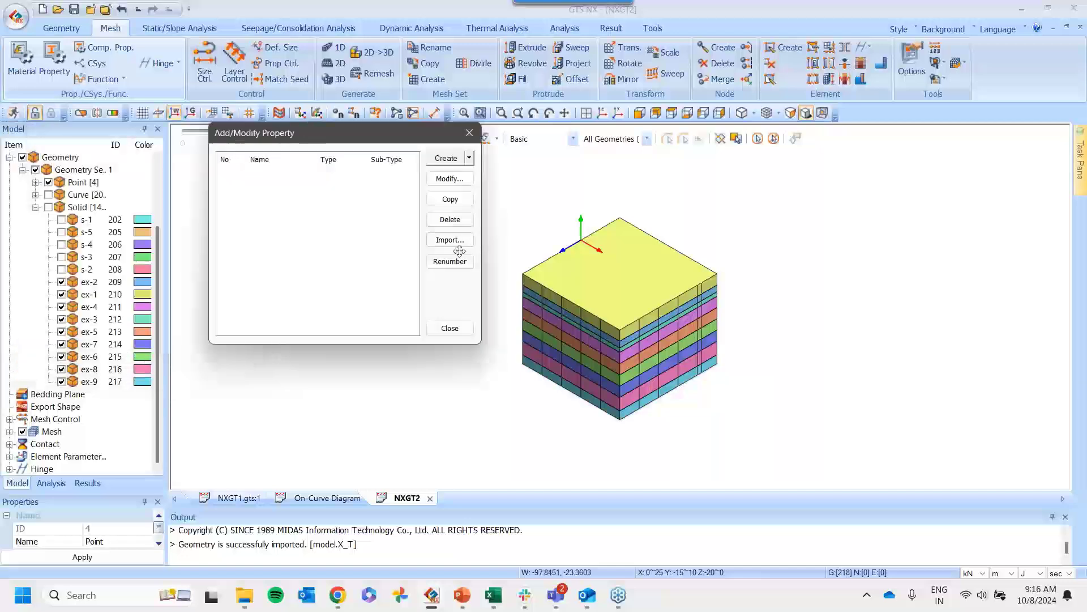
left_click(457, 242)
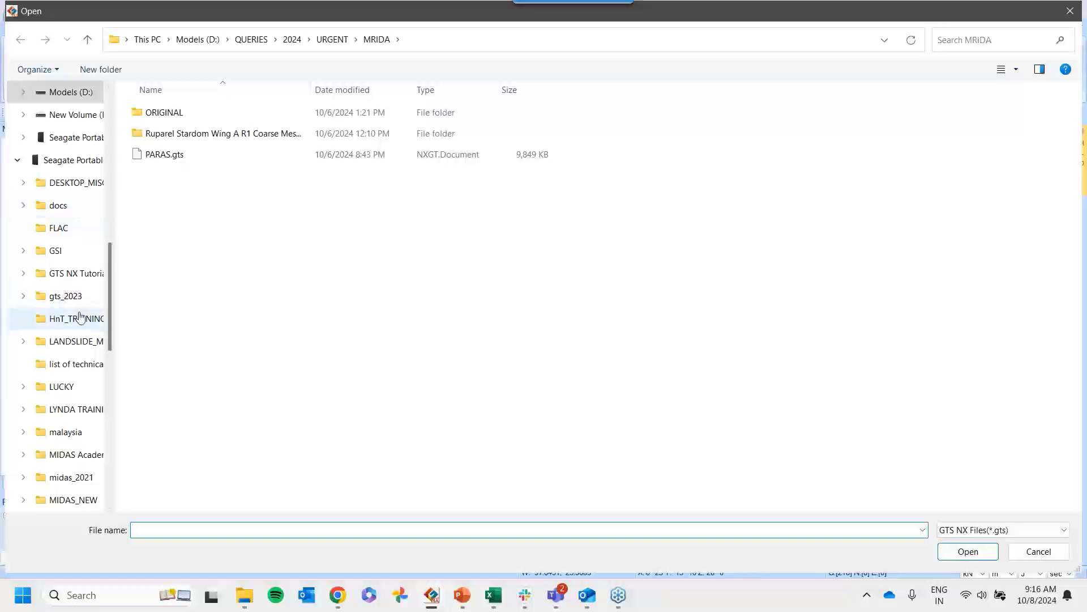
scroll(80, 278, "up", 5)
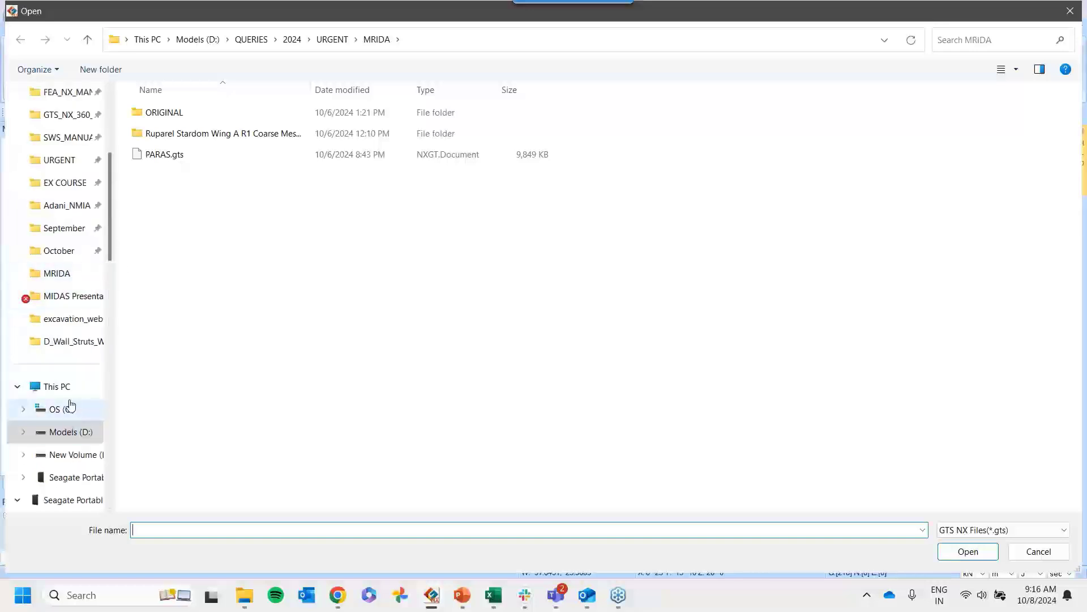
left_click(56, 385)
left_click(590, 138)
double_click(591, 138)
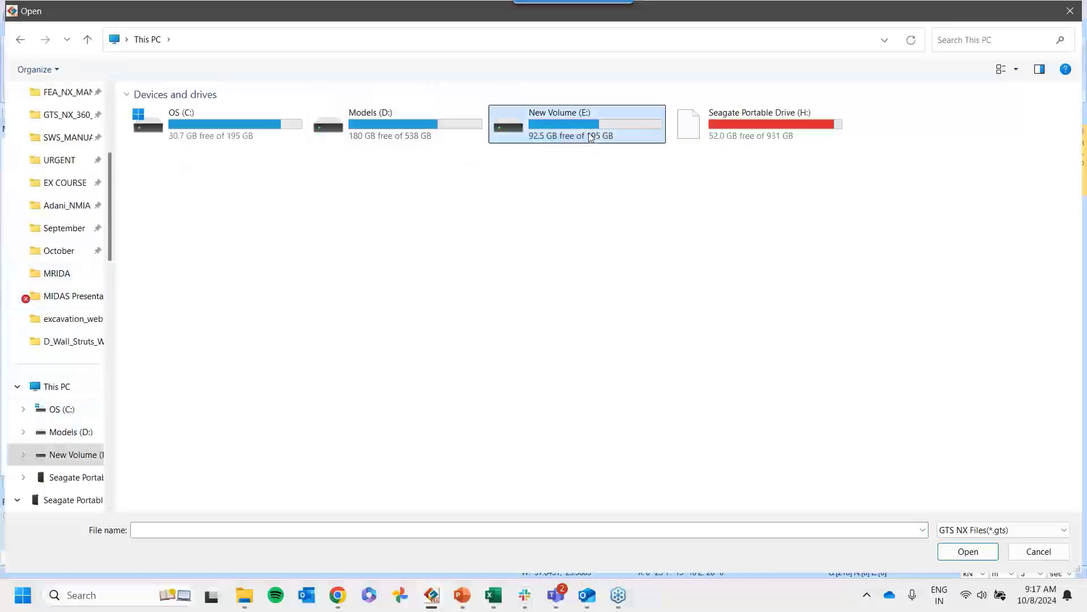
double_click(252, 151)
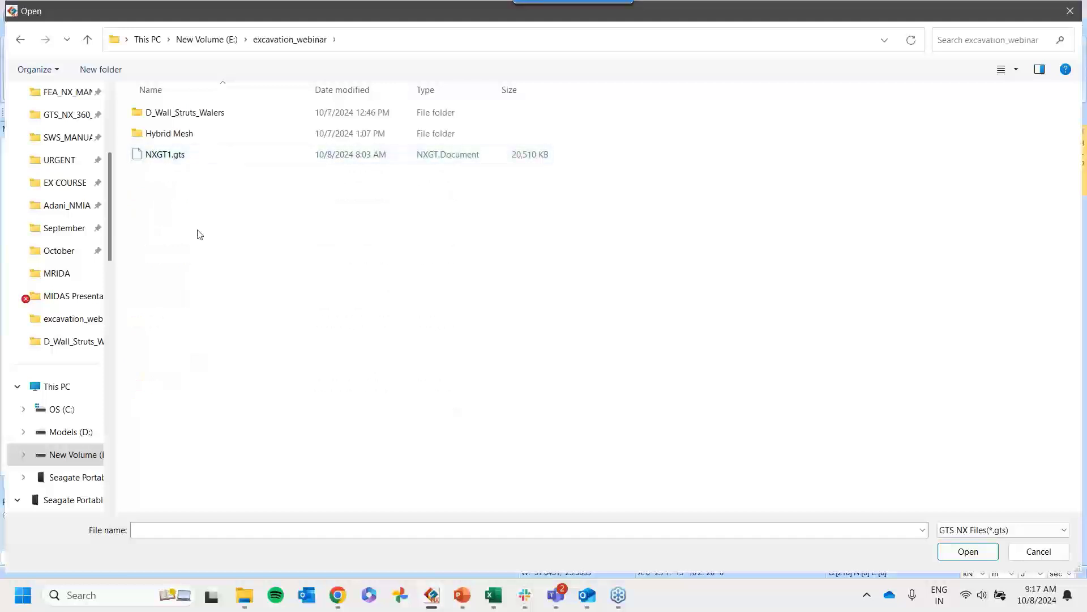
double_click(171, 113)
left_click(174, 114)
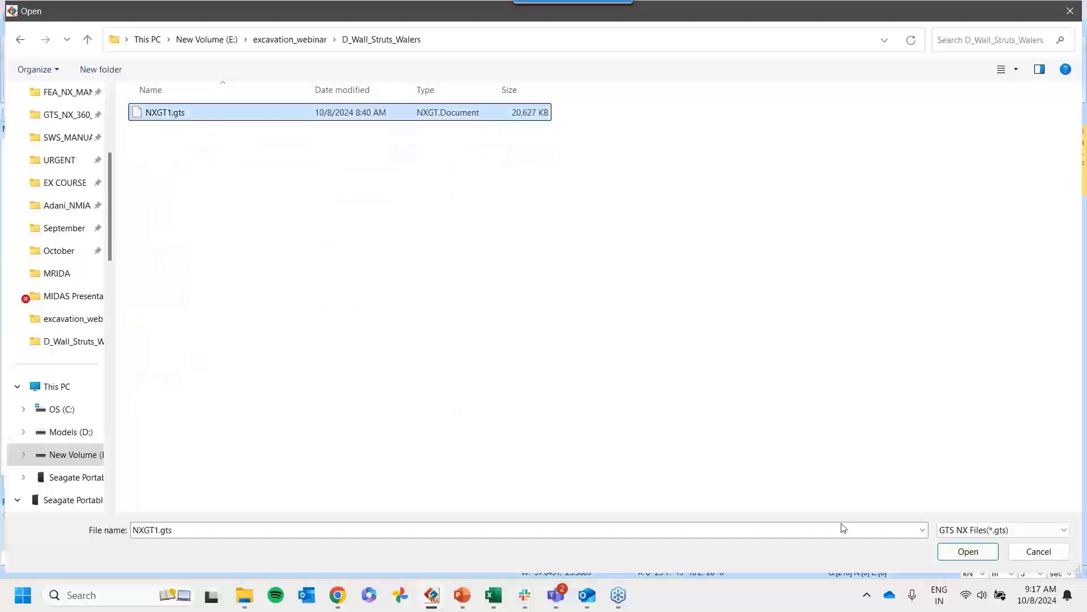
left_click(968, 551)
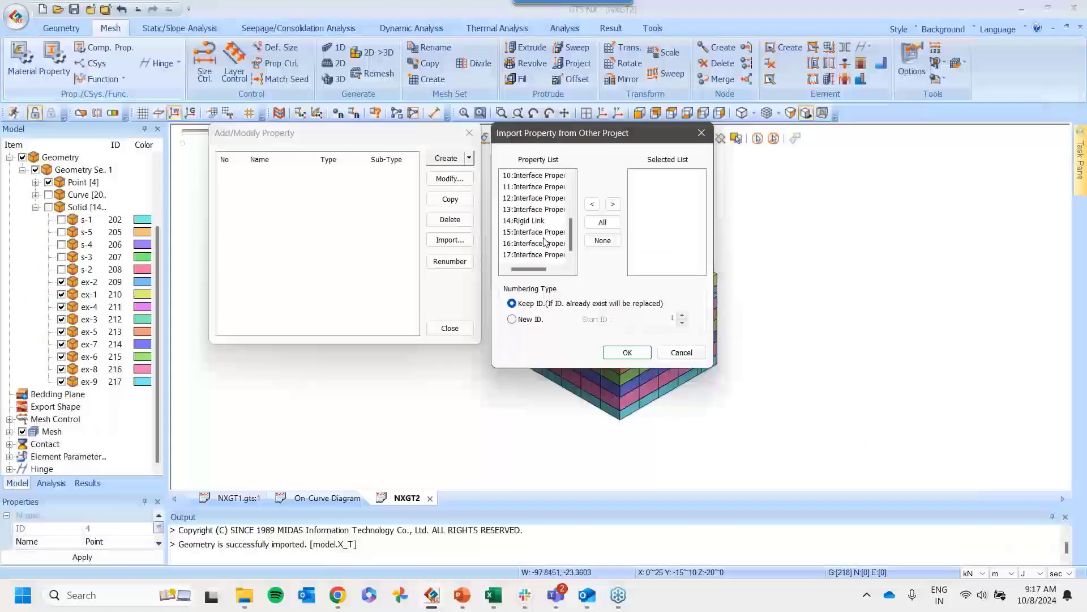
Import properties 1–9, Top Soil through Base Slab, and tidy the property list window
scroll(545, 242, "up", 2)
left_click(531, 233)
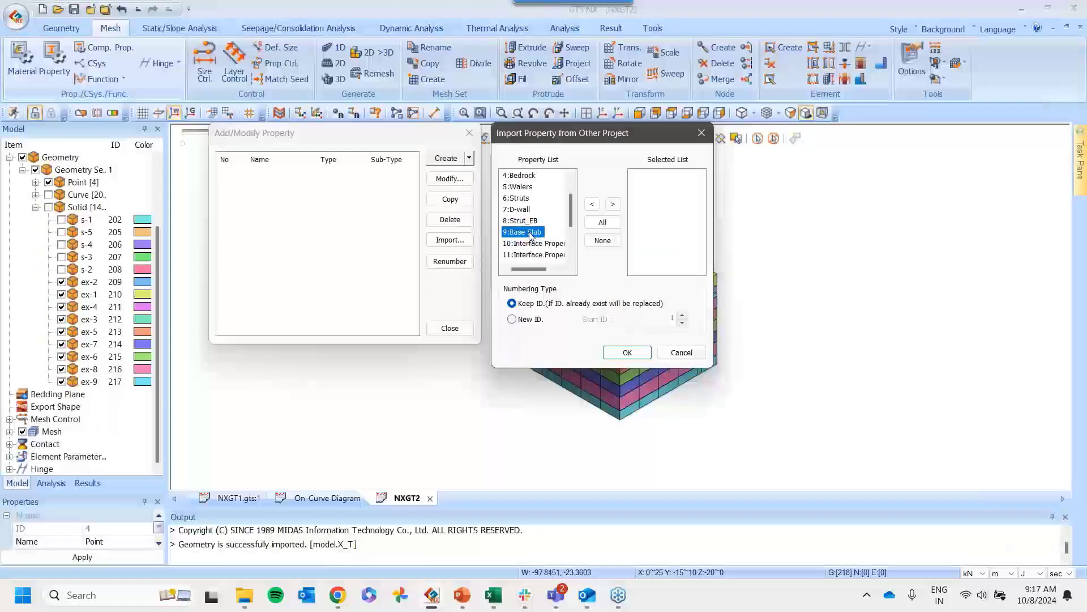
scroll(531, 237, "up", 1)
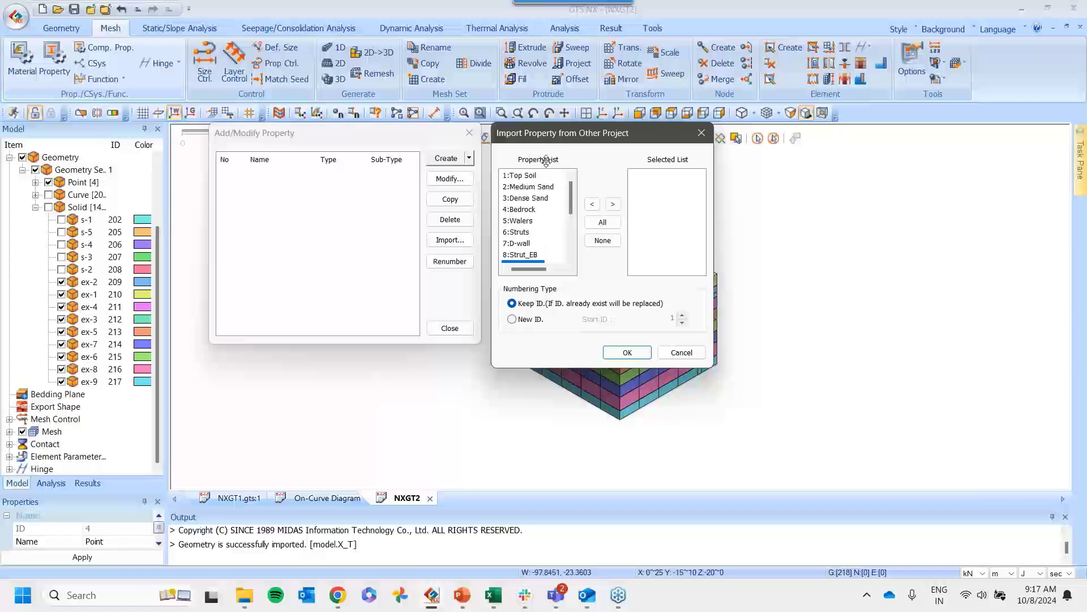
left_click(530, 177, "shift")
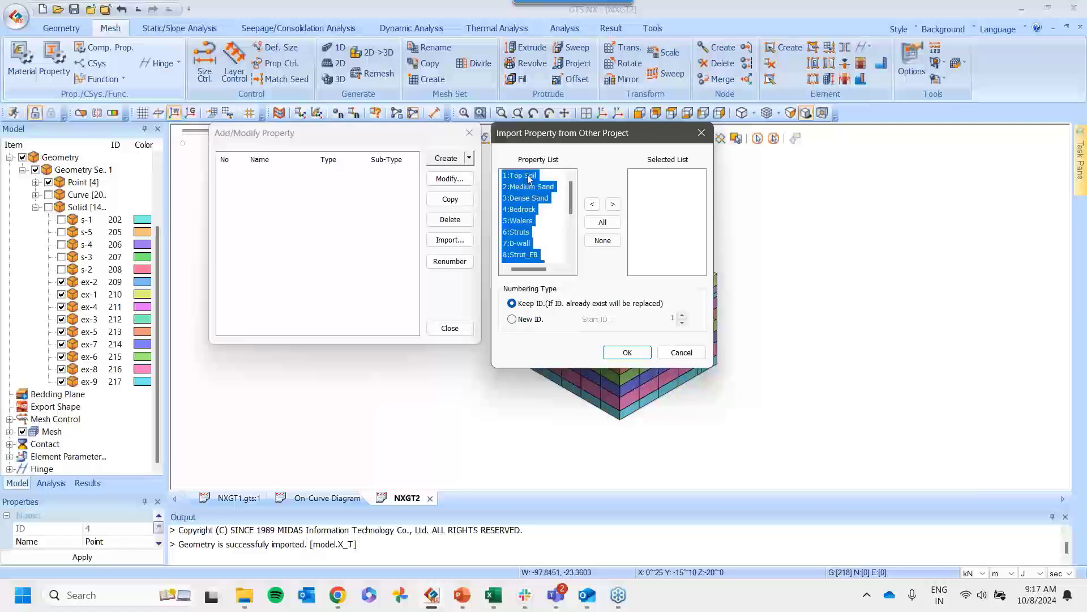
left_click(613, 204)
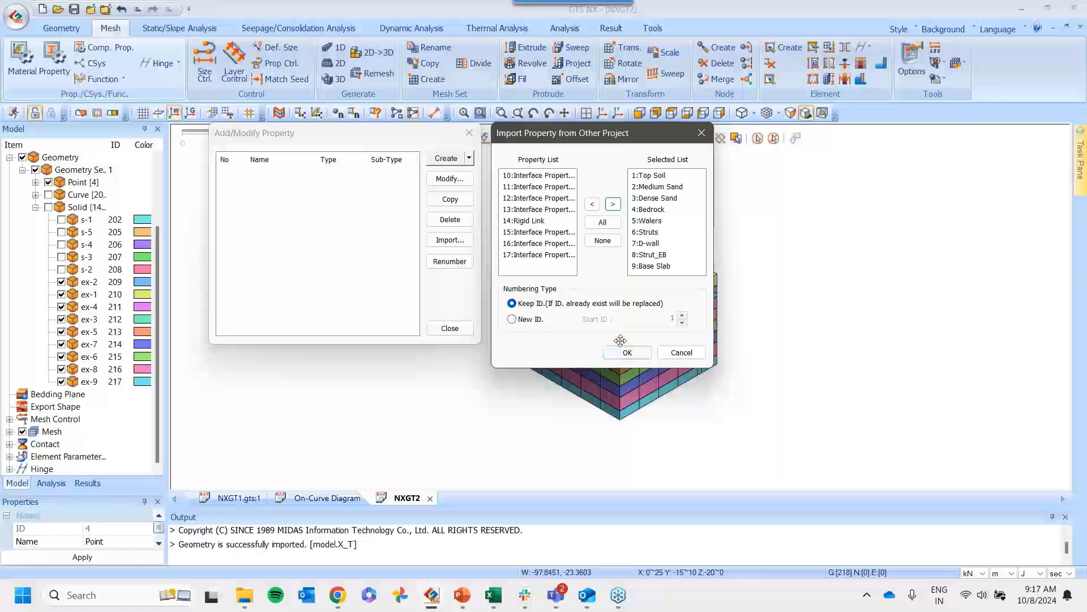
left_click(637, 355)
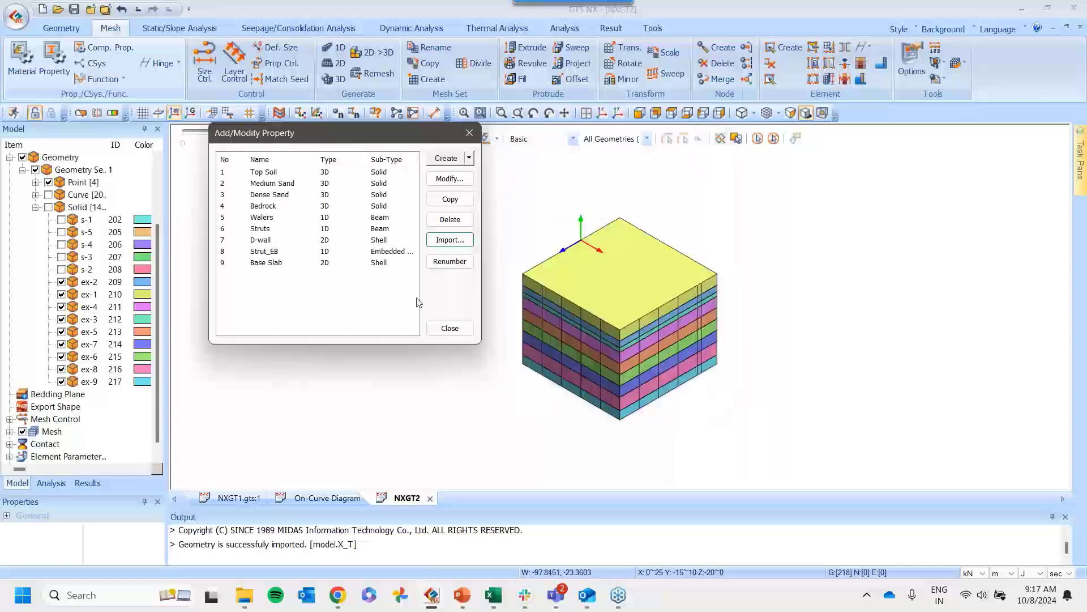
left_click_drag(419, 143, 542, 203)
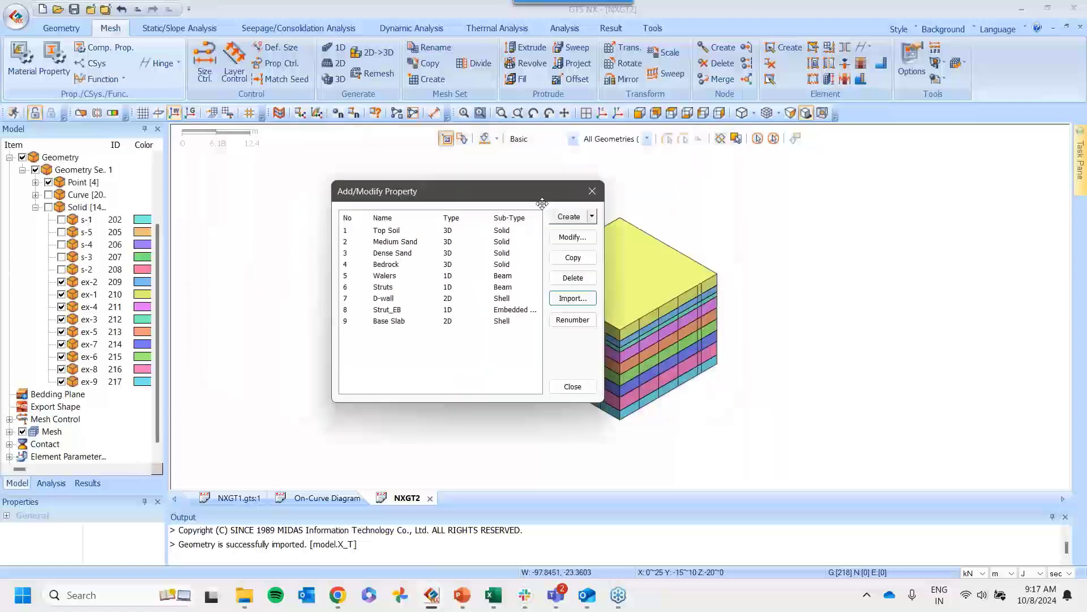
left_click_drag(368, 213, 364, 217)
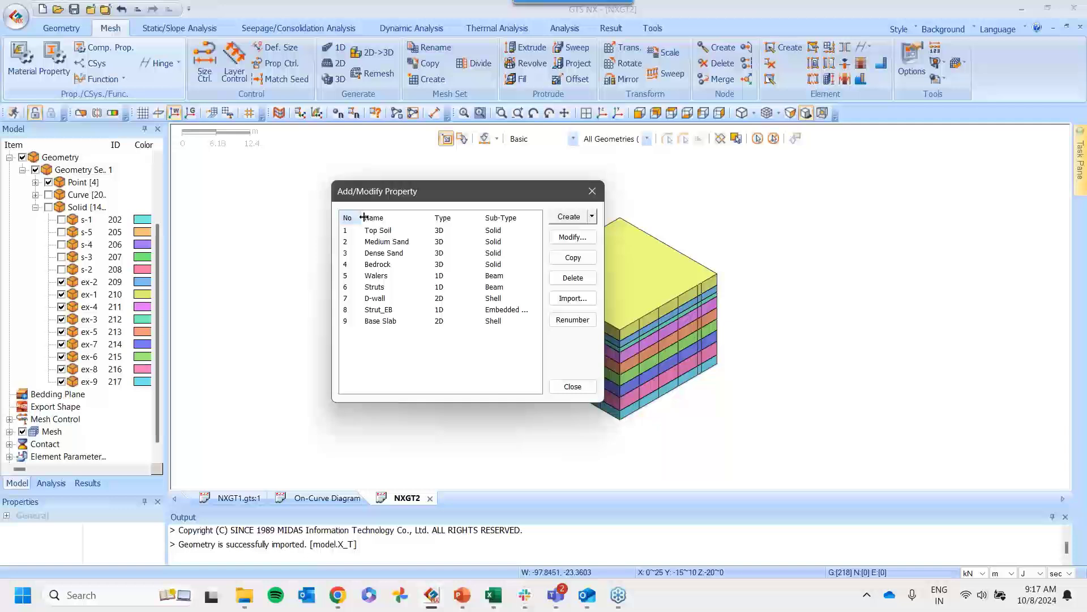
Close the property list and open the material list of six materials, Top Soil to Concrete
left_click(592, 191)
left_click(39, 62)
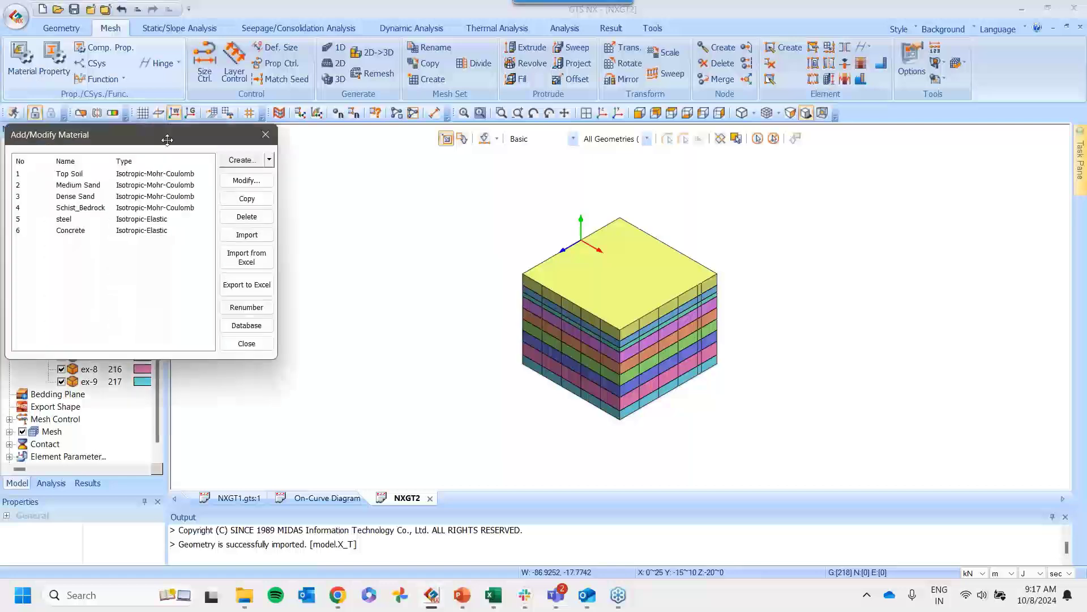
left_click_drag(244, 131, 473, 177)
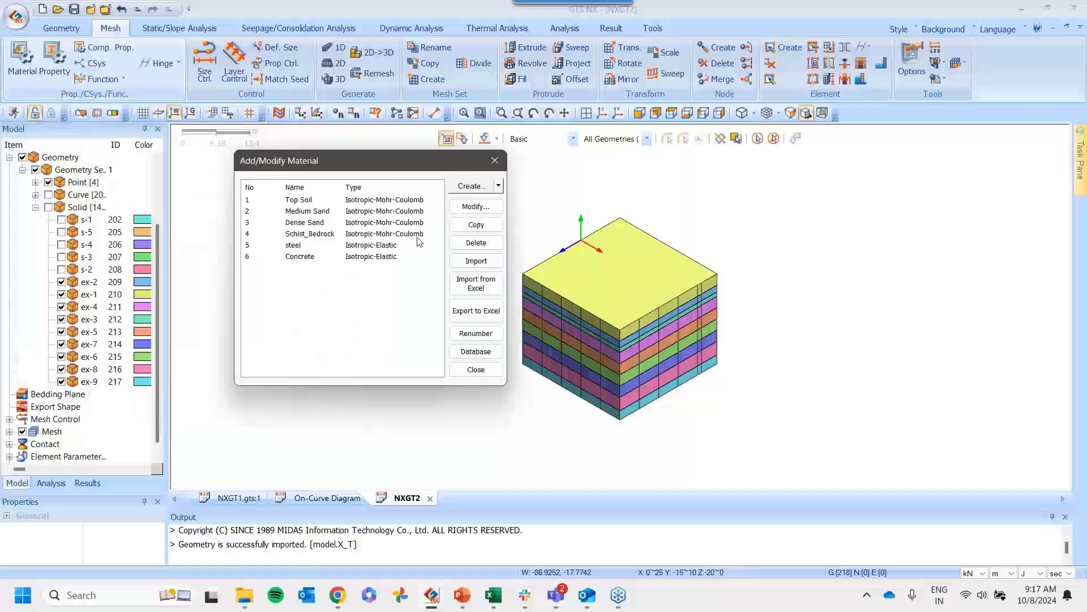
mouse_move(417, 157)
left_mouse_down()
mouse_move(406, 170)
mouse_move(411, 158)
left_mouse_up()
Check the isotropic material model types, keeping Elastic, then cancel without adding and close the list
left_click(456, 170)
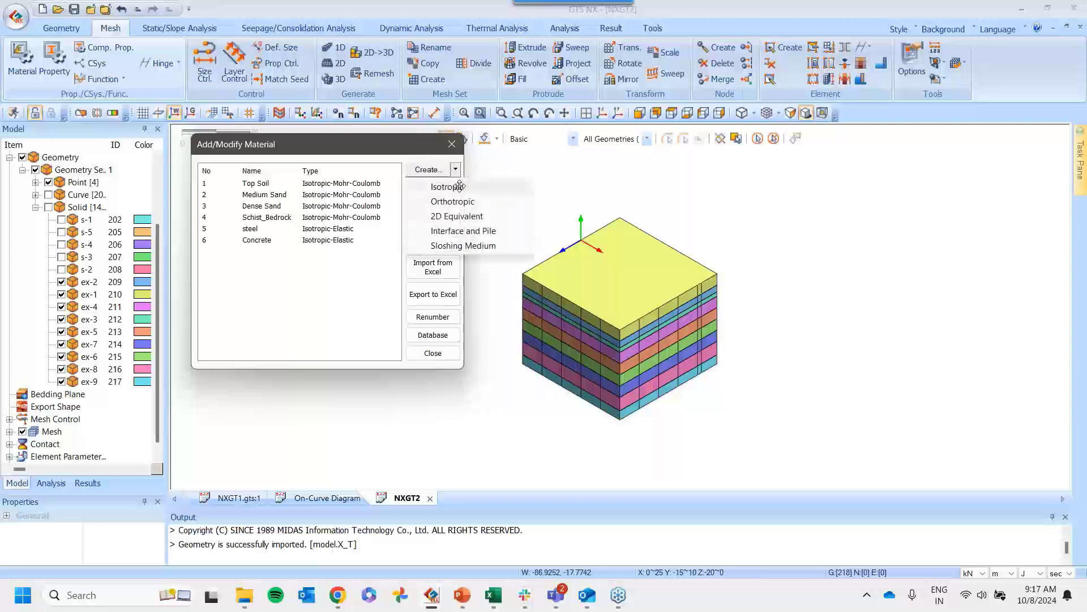
left_click(447, 187)
left_click_drag(600, 216, 750, 22)
left_click(729, 68)
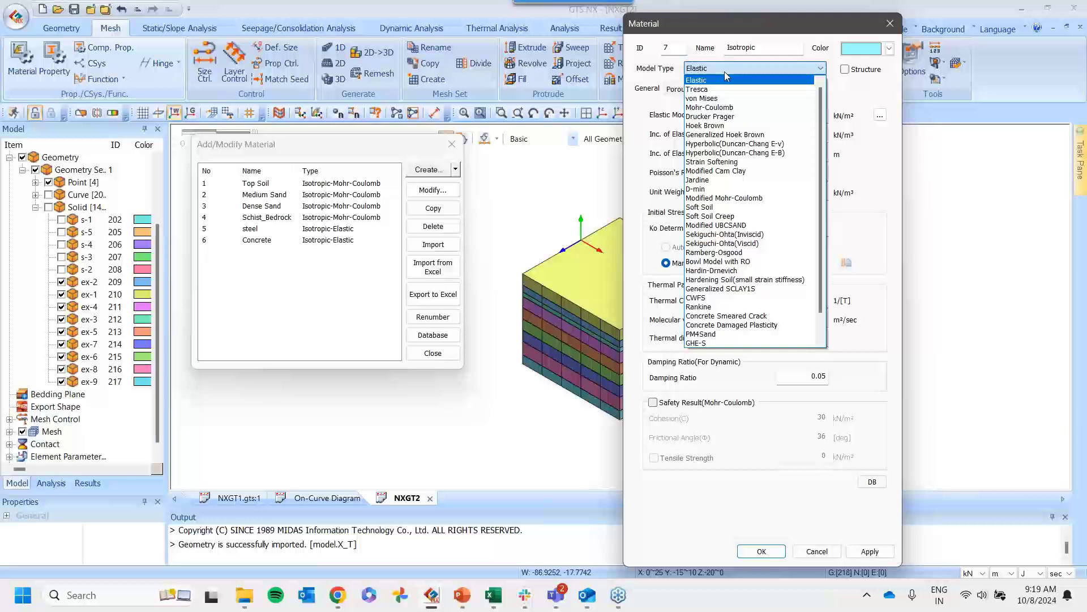
left_click(887, 25)
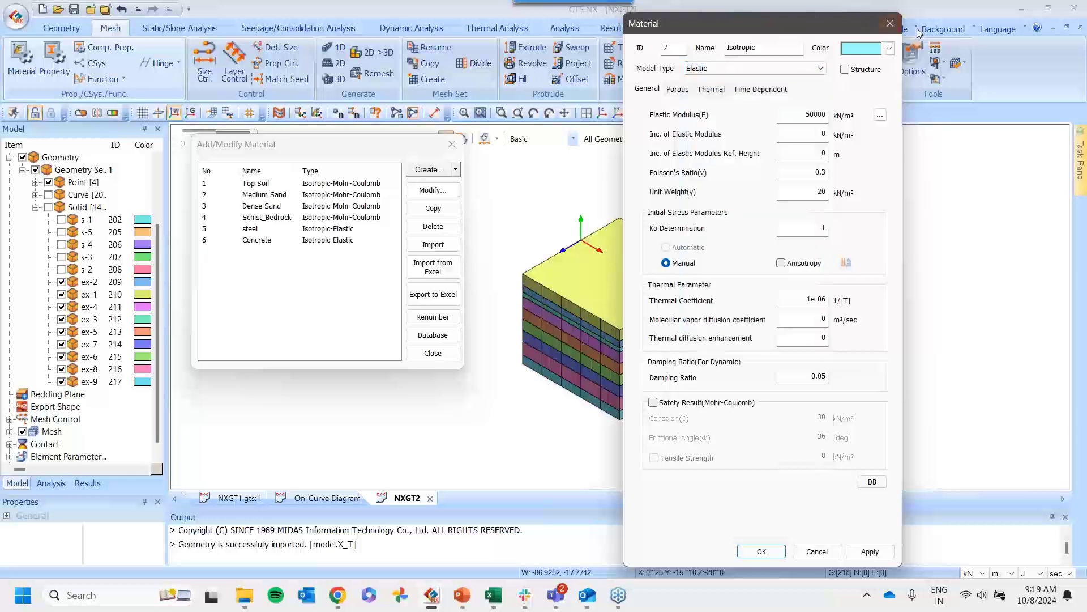
key("Escape")
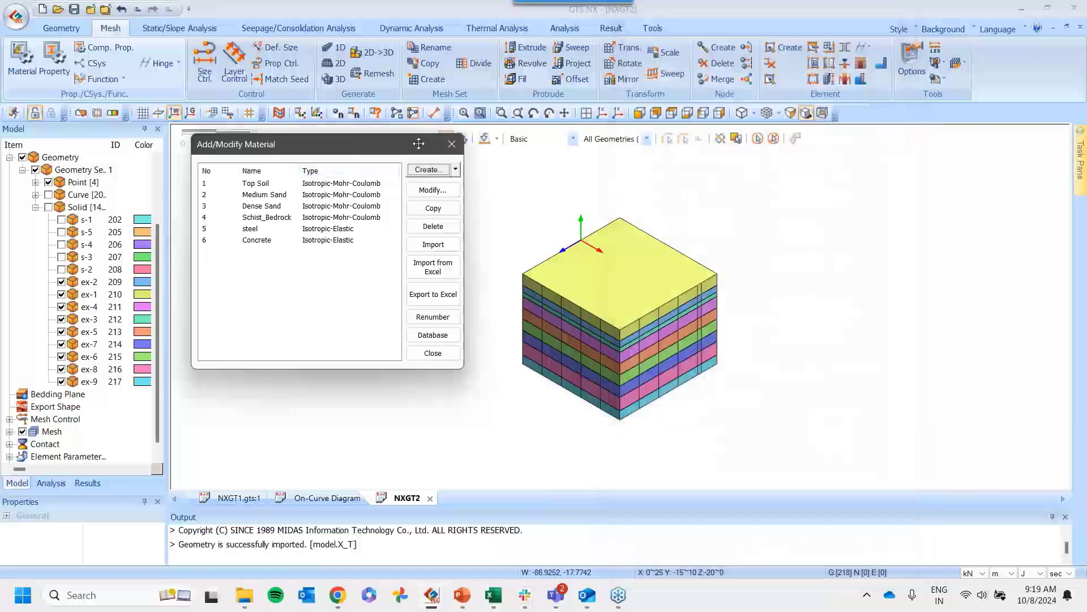
left_click(452, 145)
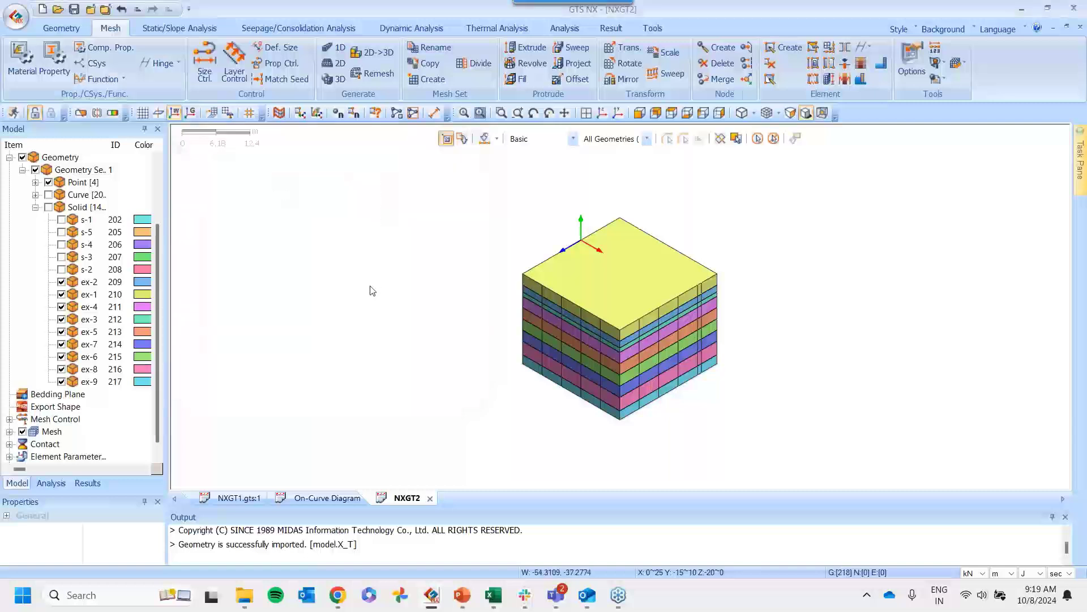
Show soil layers s-1 to s-3 and measure their thicknesses: 4 m, 6 m and about 7.6 m
left_click(61, 220)
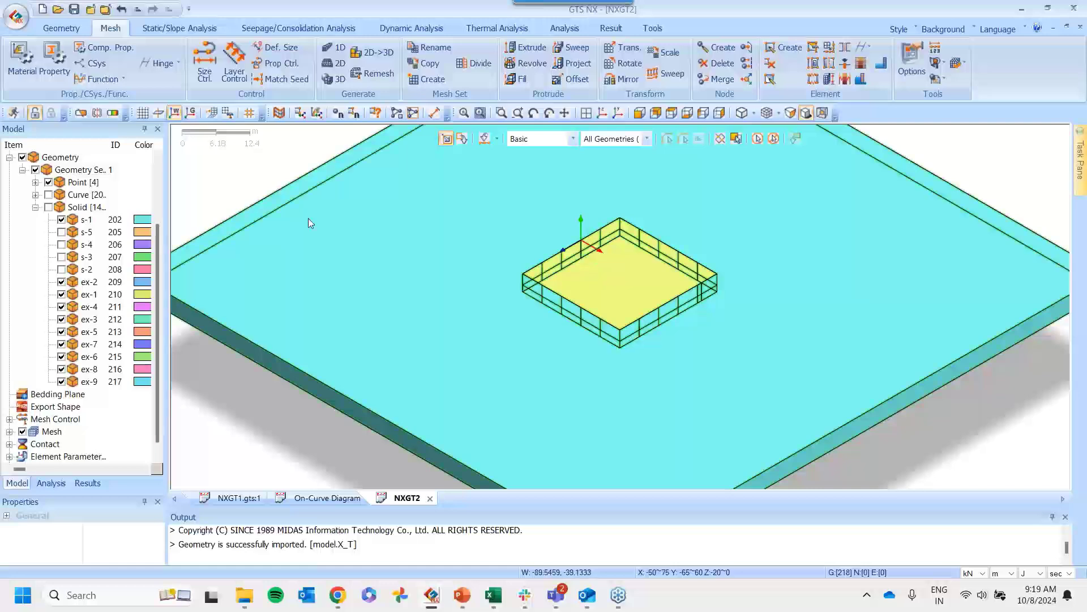
scroll(453, 212, "down", 4)
scroll(717, 329, "up", 2)
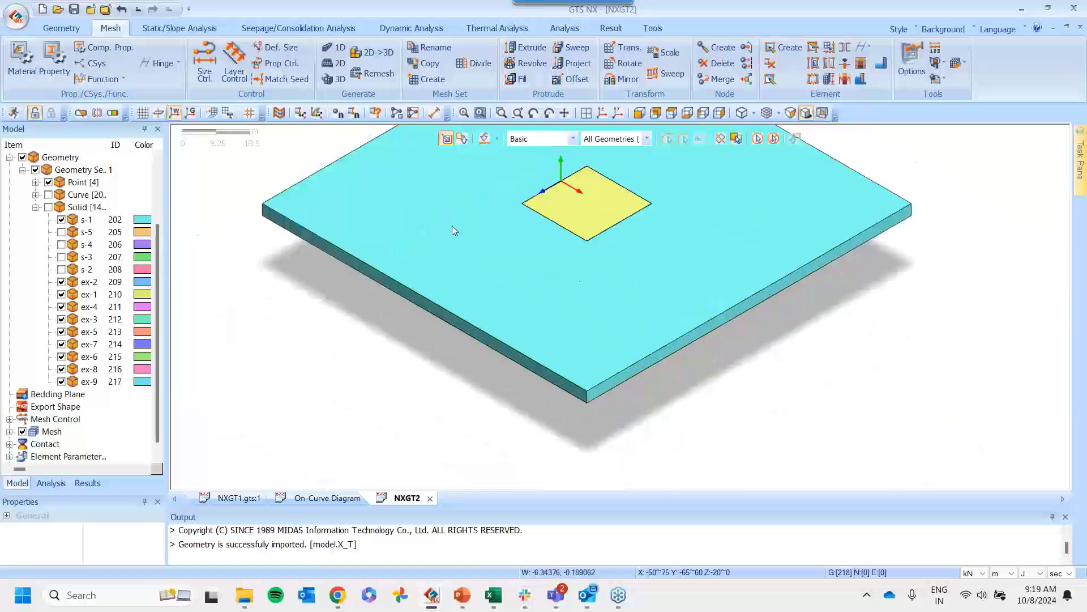
left_click(434, 113)
left_click(587, 391)
left_click(586, 403)
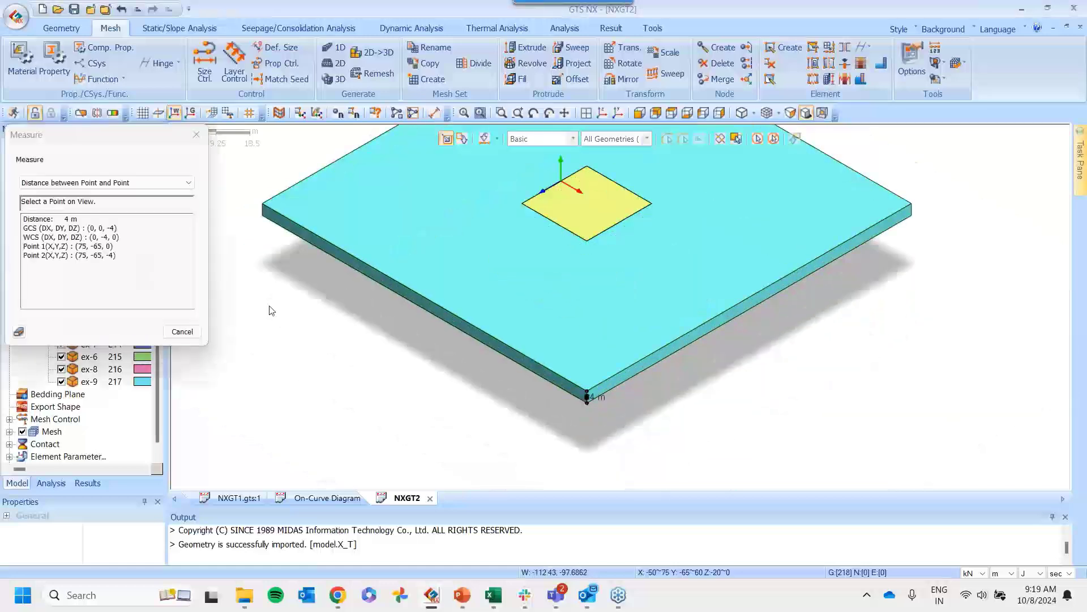
left_click_drag(164, 134, 408, 63)
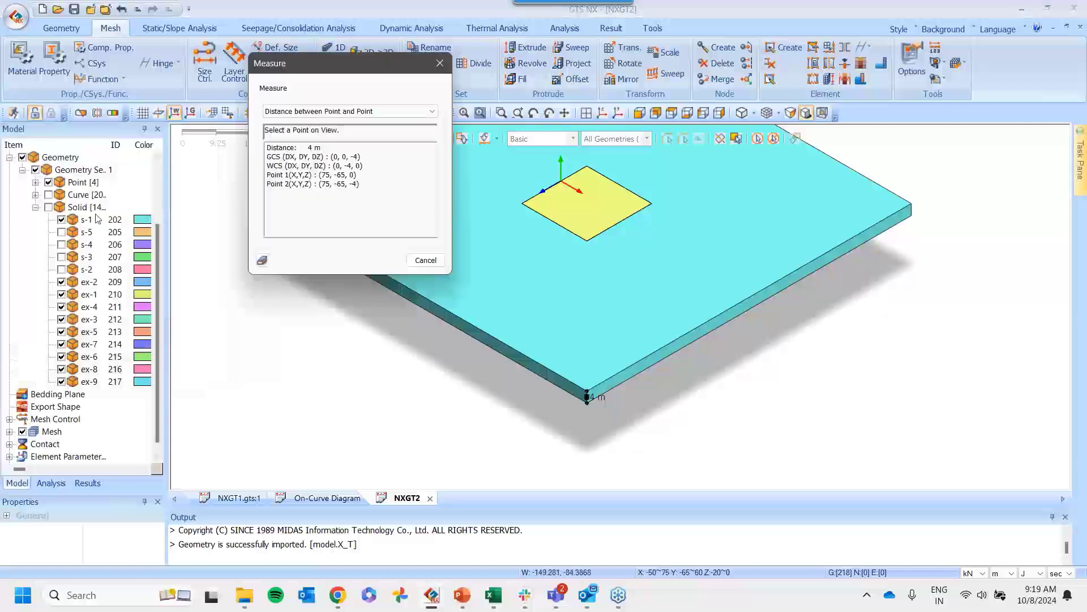
left_click(61, 270)
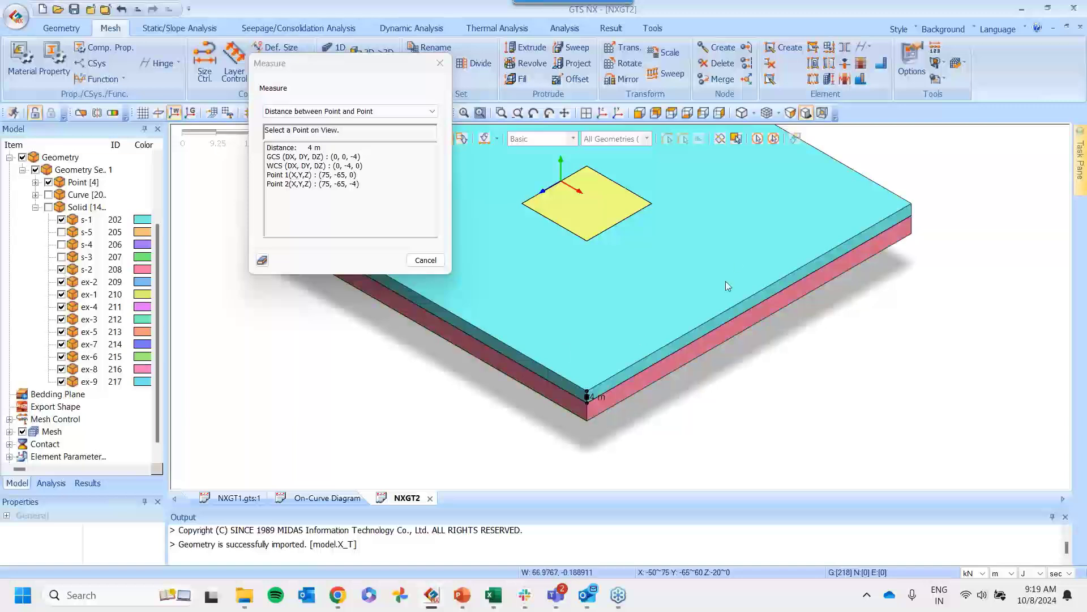
left_click(587, 422)
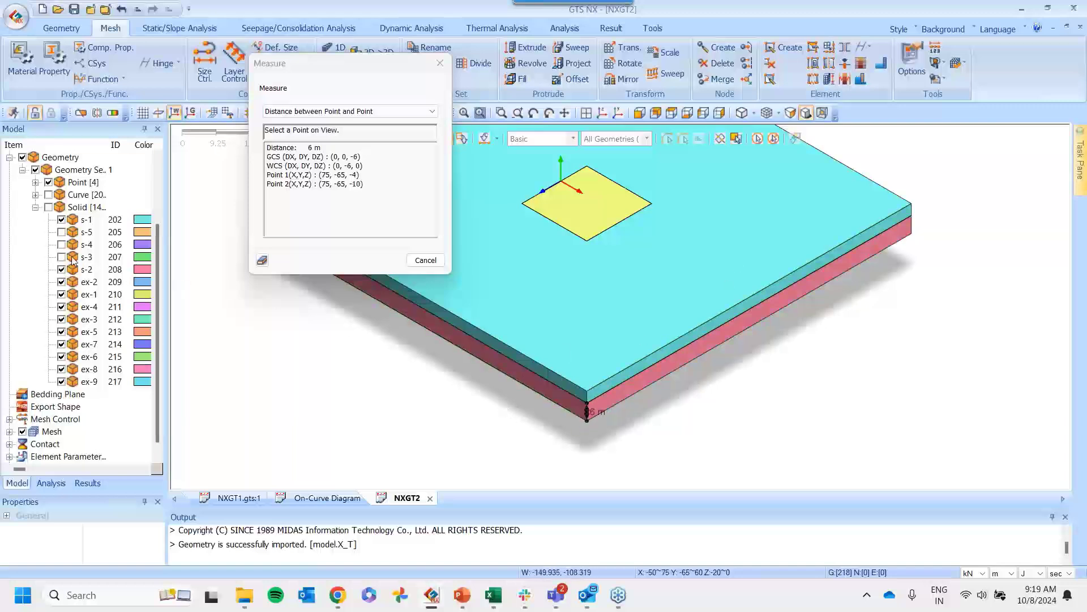
left_click(61, 256)
scroll(561, 278, "down", 1)
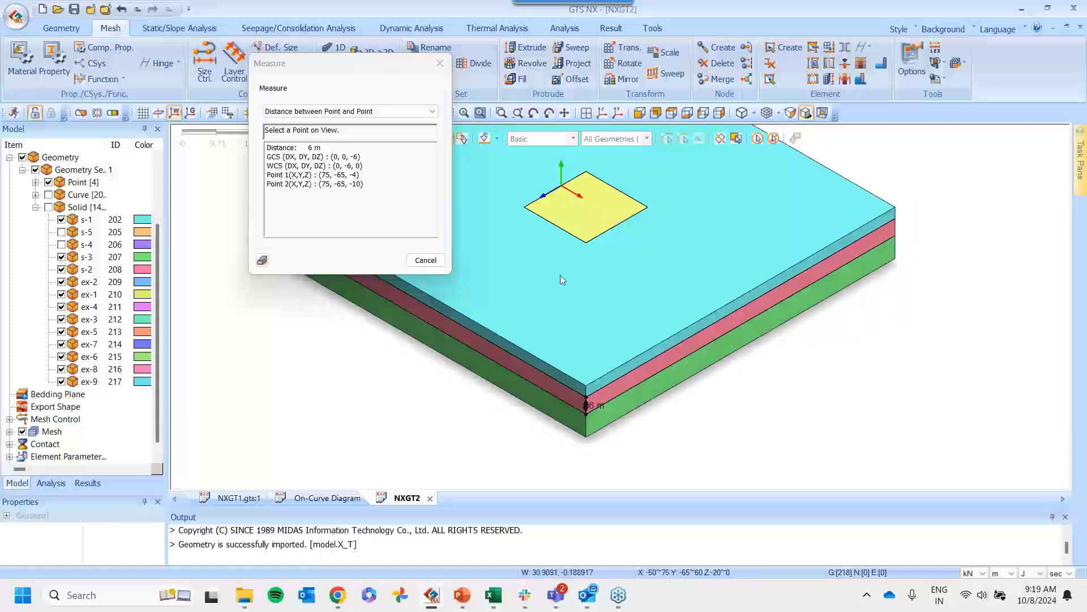
scroll(561, 279, "down", 1)
left_click(582, 409)
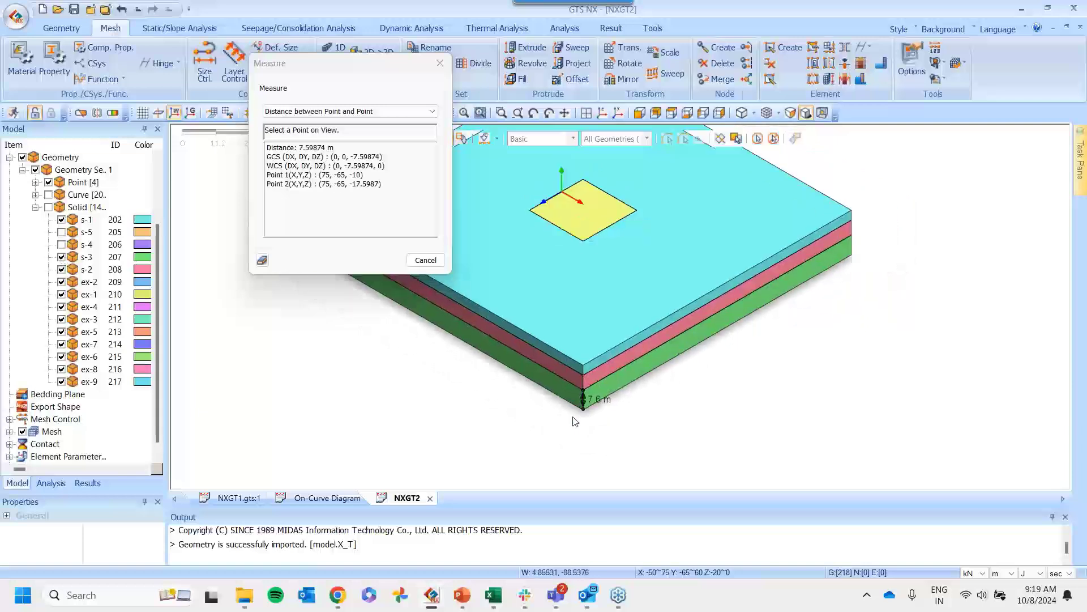
scroll(575, 421, "up", 2)
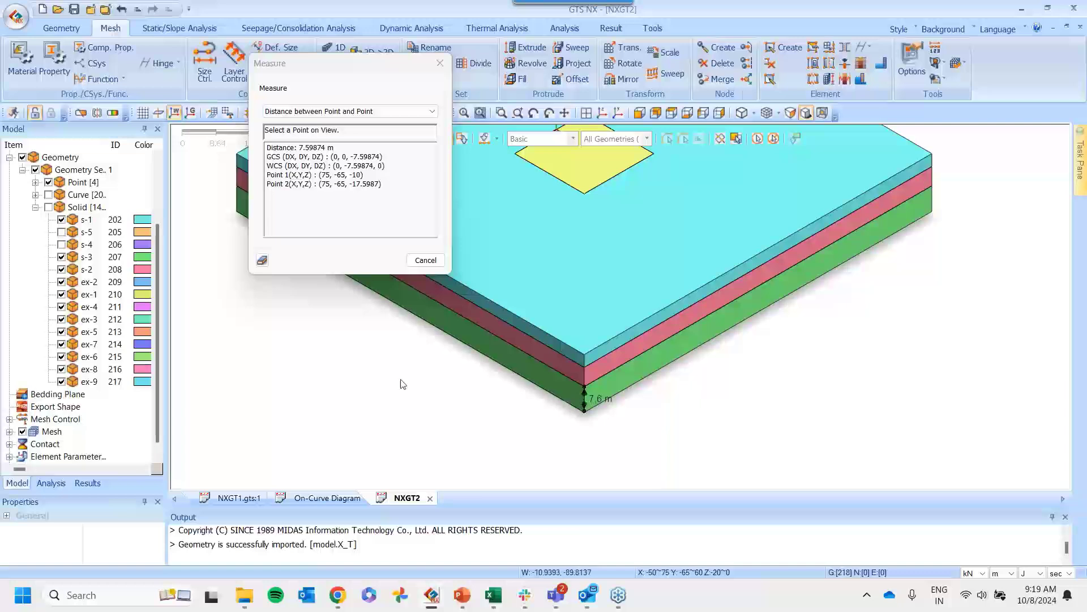
Display s-4 and s-5, measure them as 12 m and 20 m (to -50), and finish measuring
left_click(61, 244)
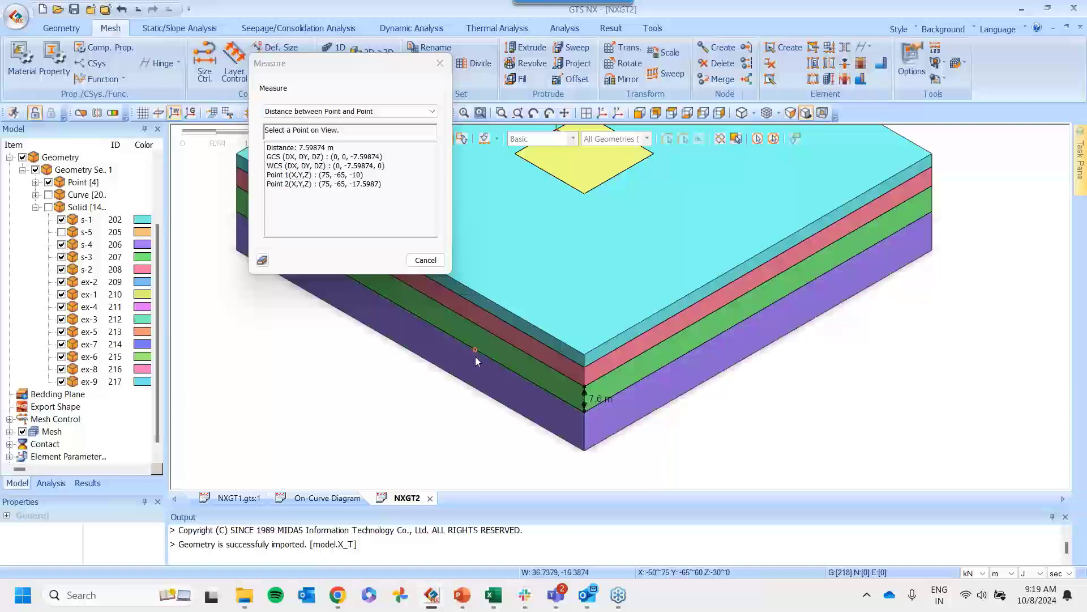
left_click(584, 411)
left_click(583, 450)
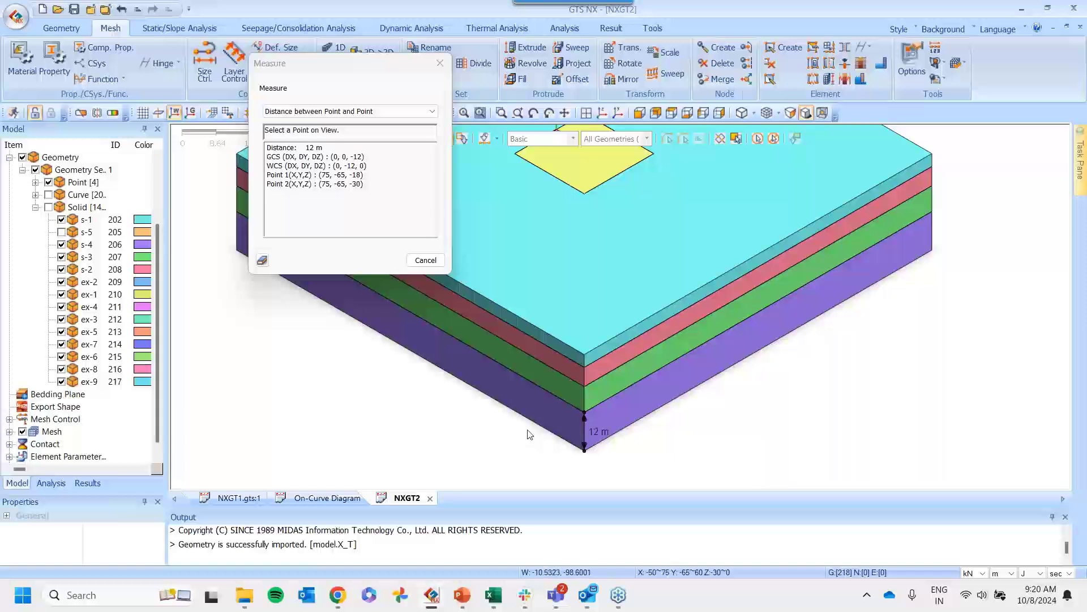
left_click(62, 232)
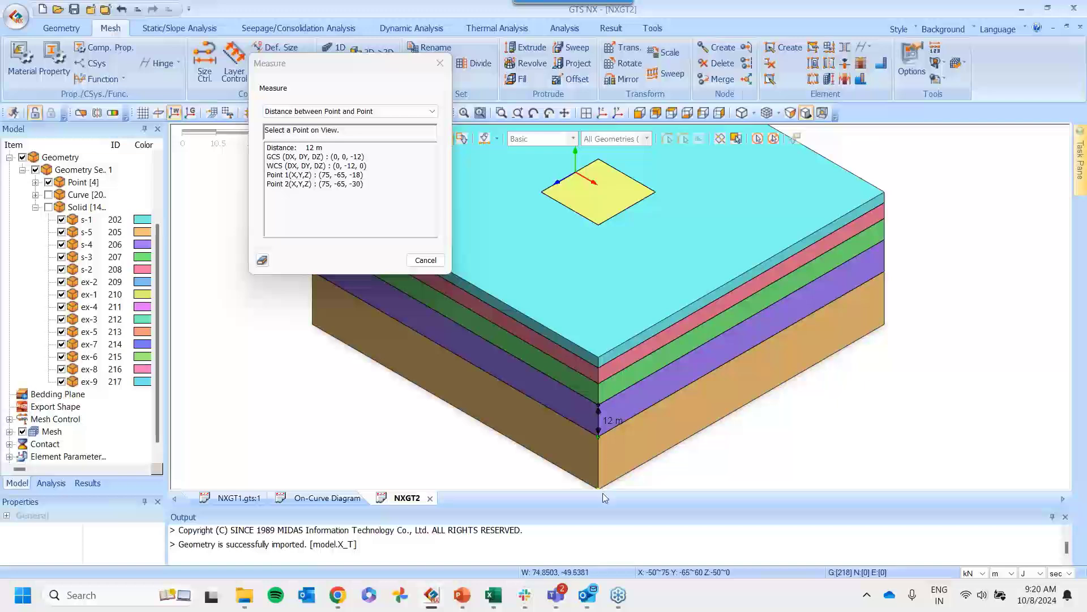
left_click(599, 487)
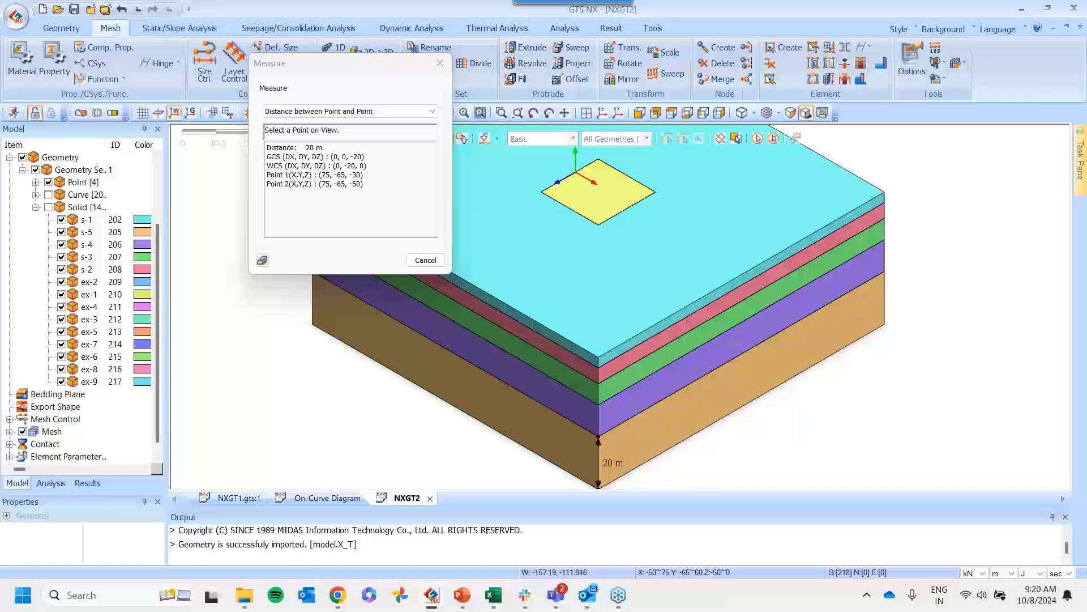
left_click(440, 63)
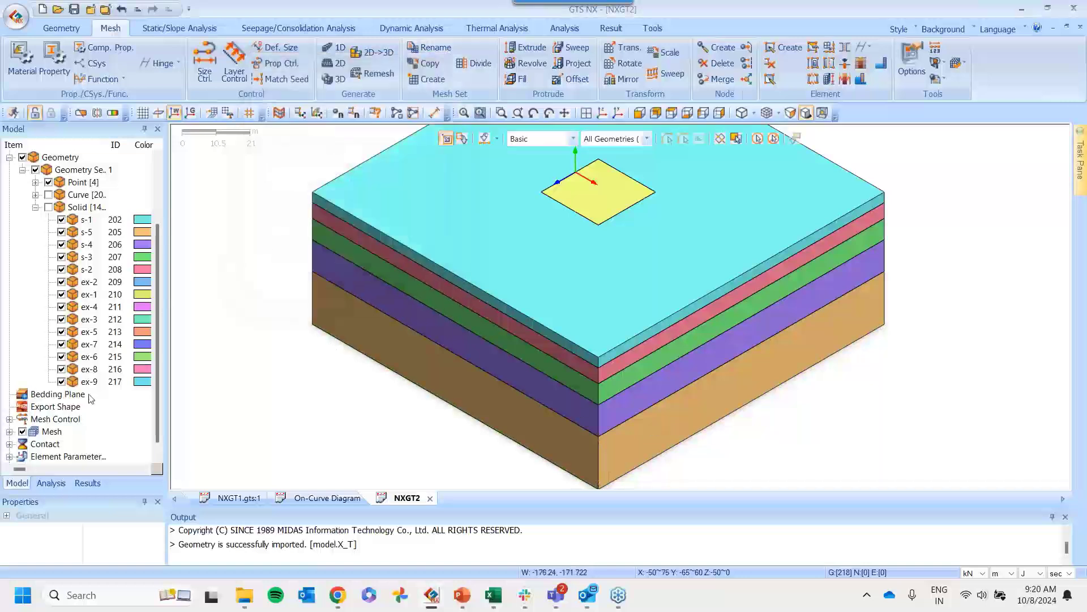
scroll(110, 392, "down", 1)
scroll(665, 399, "down", 2)
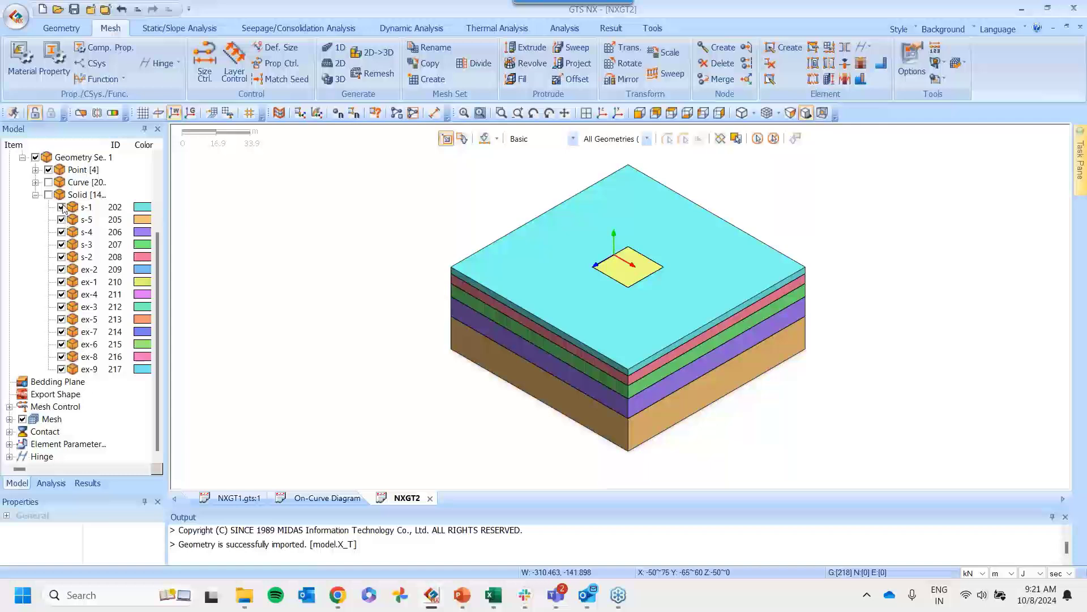
Open the property list and inspect the D-wall shell property settings
left_click(53, 57)
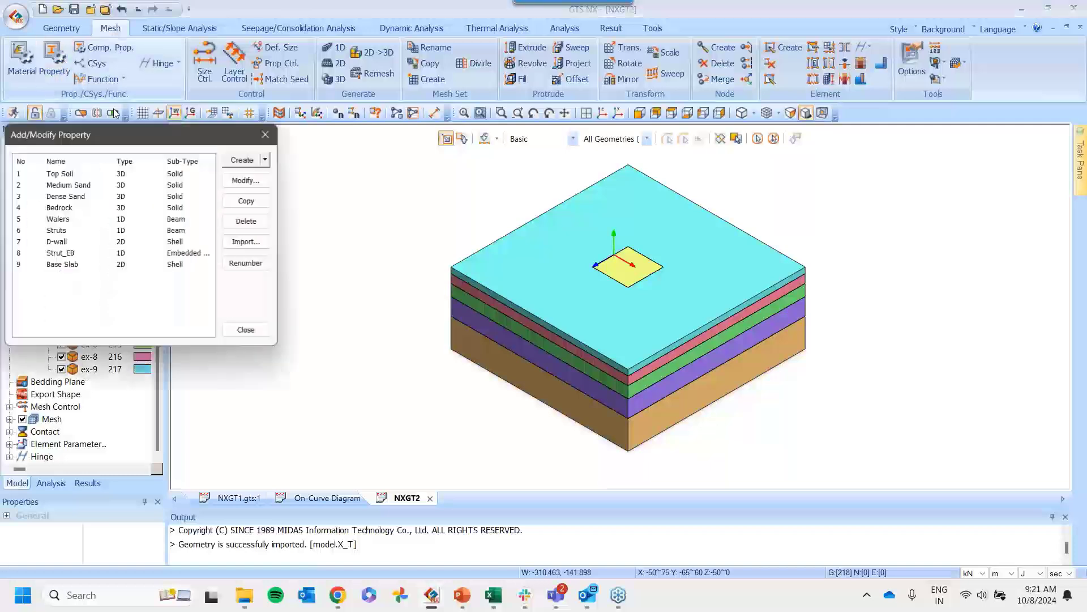
left_click_drag(114, 134, 208, 101)
left_click(152, 209)
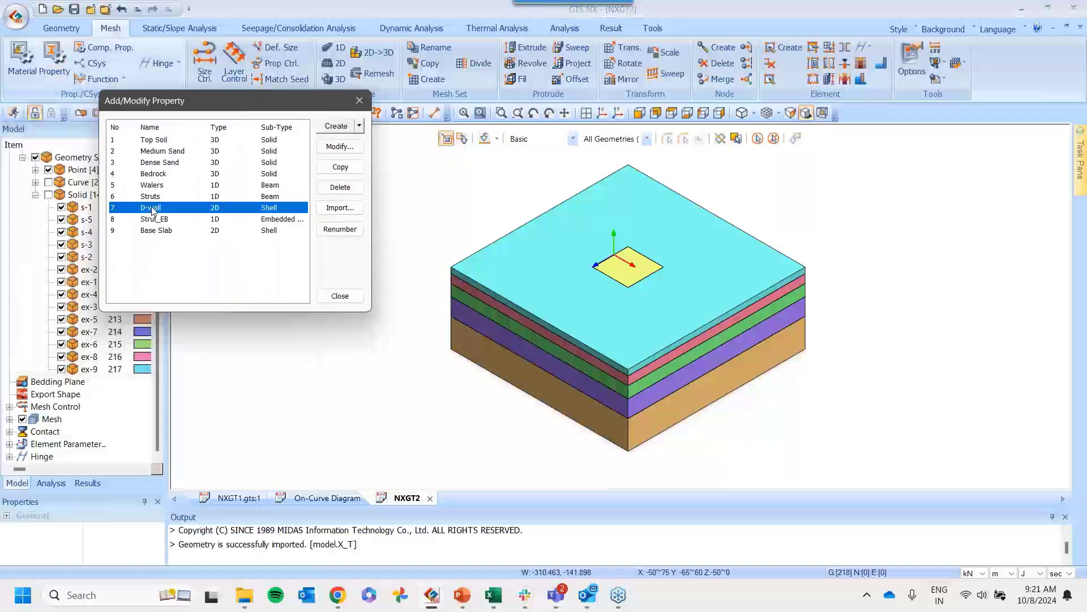
double_click(152, 208)
left_click_drag(532, 100, 637, 51)
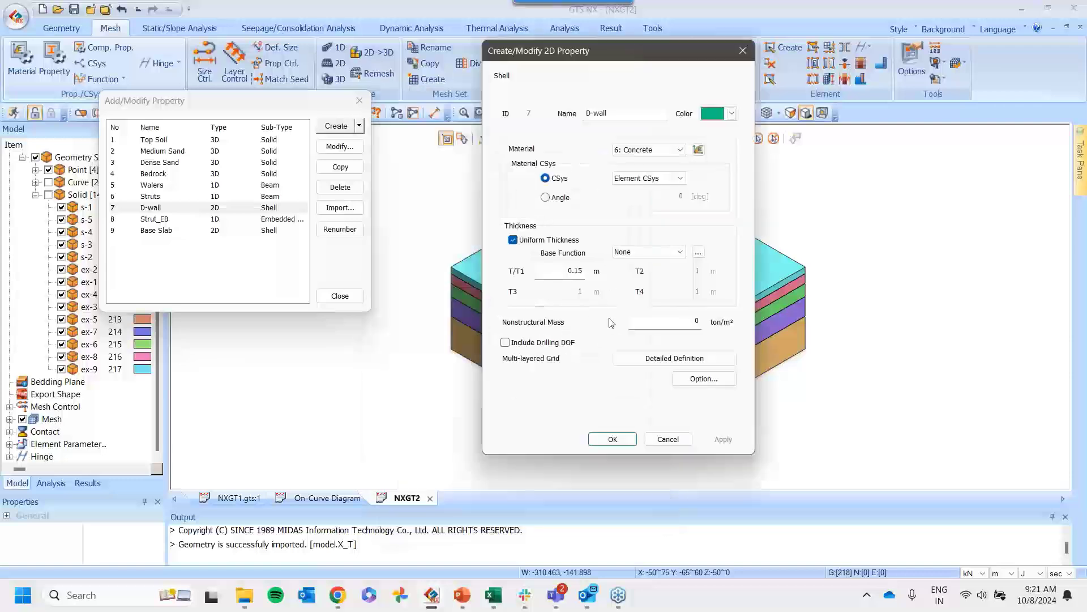
left_click(742, 49)
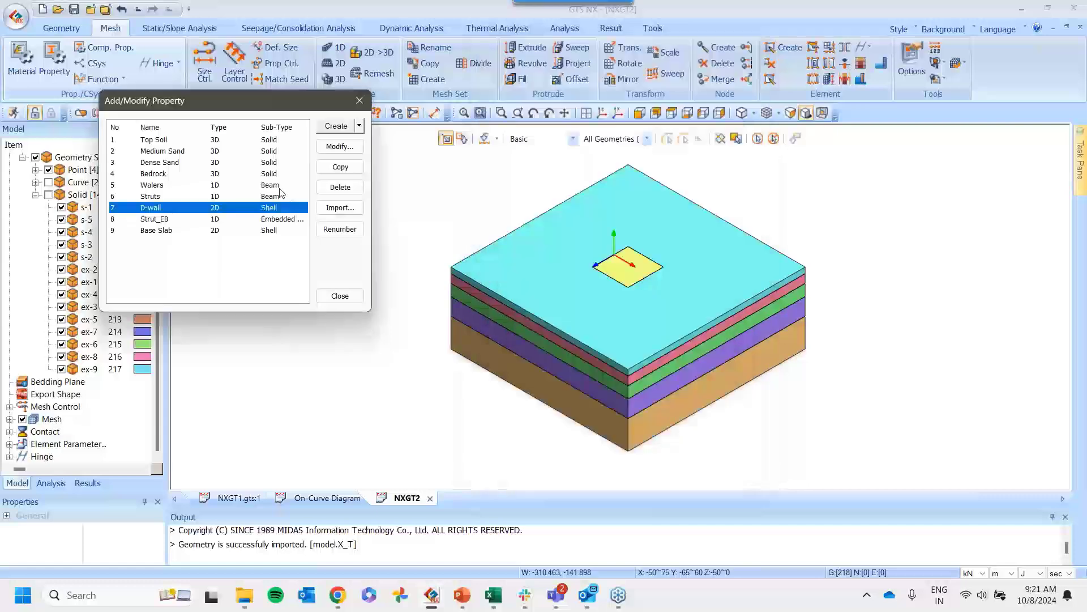
Check the Walers steel beam property and its 0.1 m square cross-section
left_click(278, 188)
double_click(278, 188)
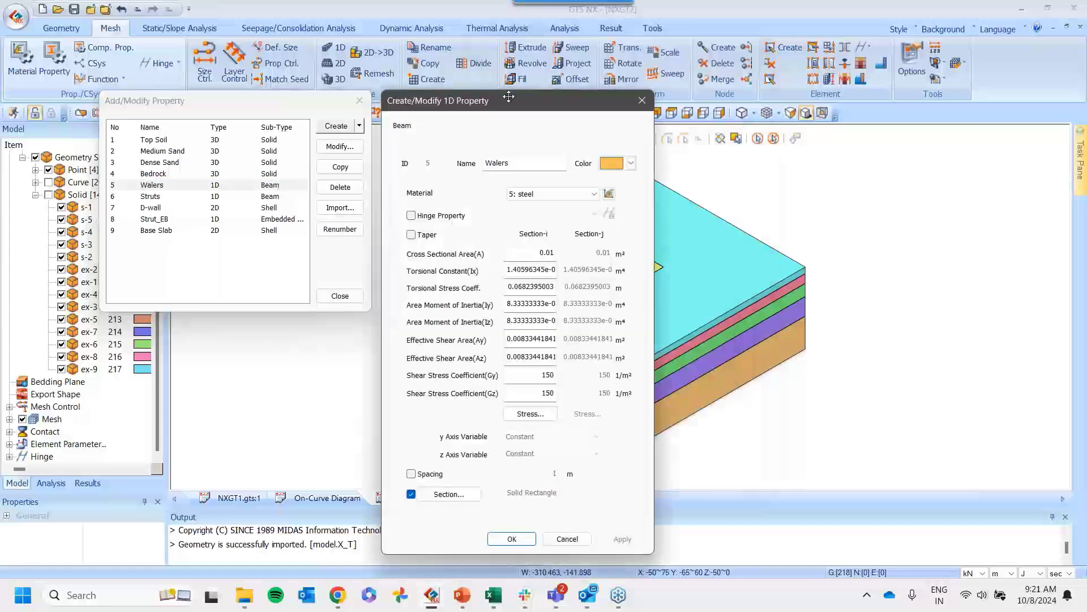
left_click_drag(514, 85, 545, 36)
left_click(481, 439)
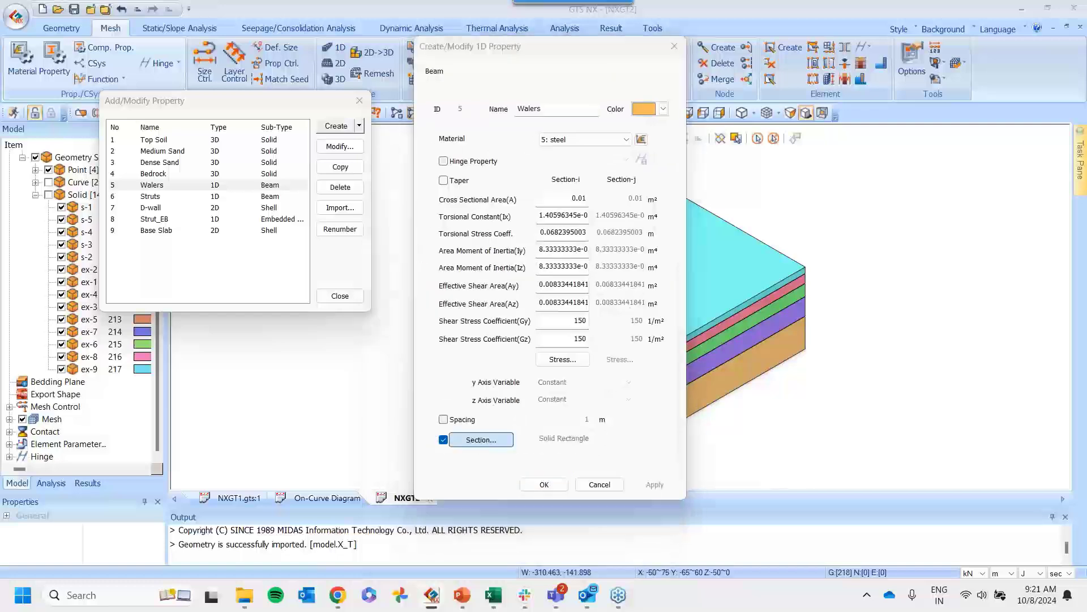
left_click_drag(598, 77, 906, 37)
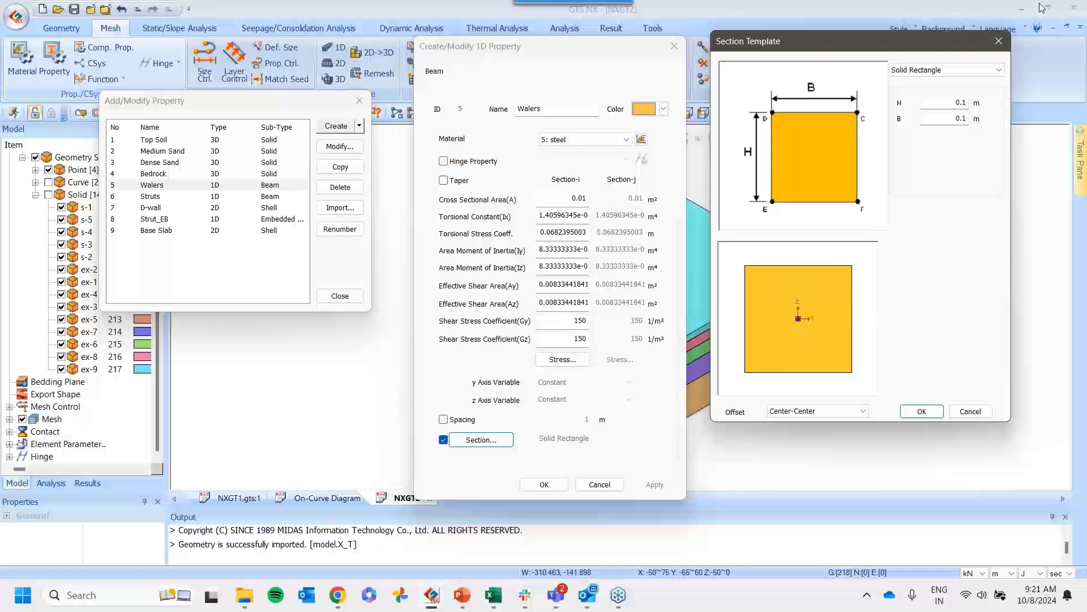
left_click(999, 42)
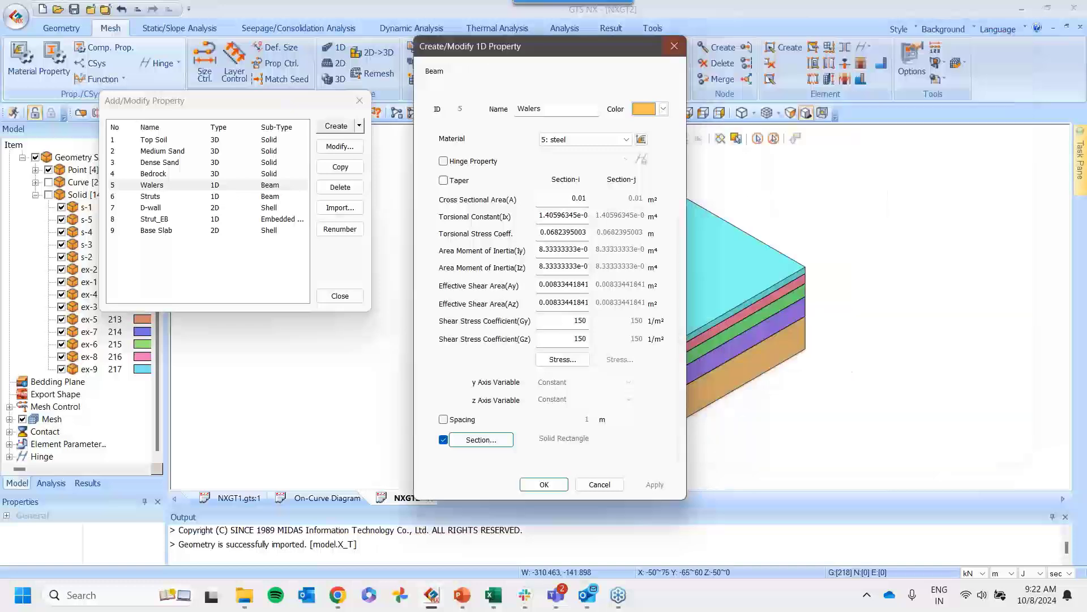
left_click(674, 47)
Check the Struts steel beam property and its 0.15 m square cross-section
left_click(150, 196)
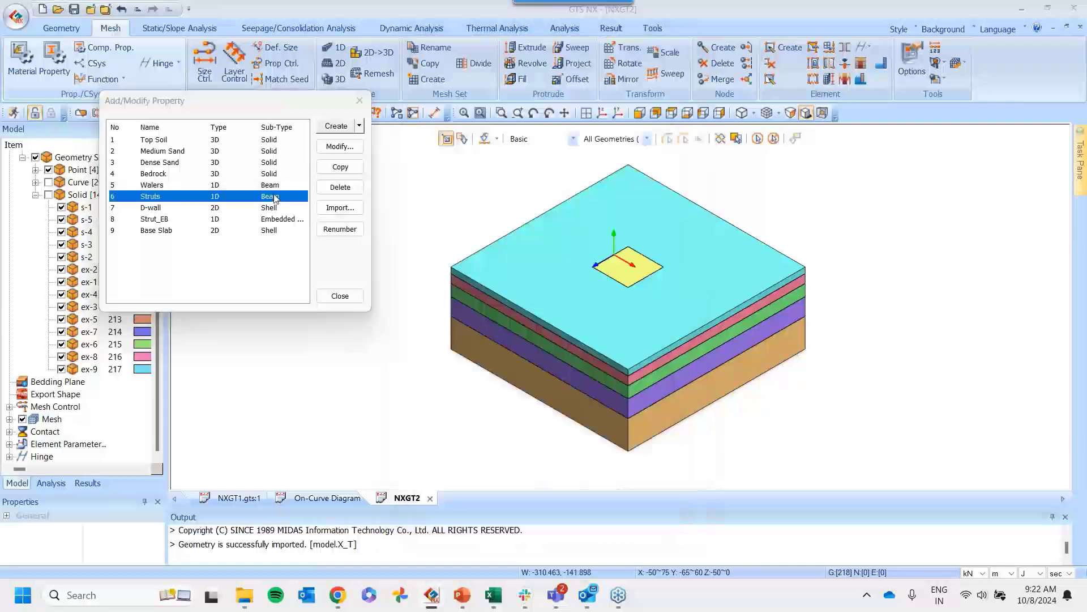
left_click(340, 146)
left_click(452, 440)
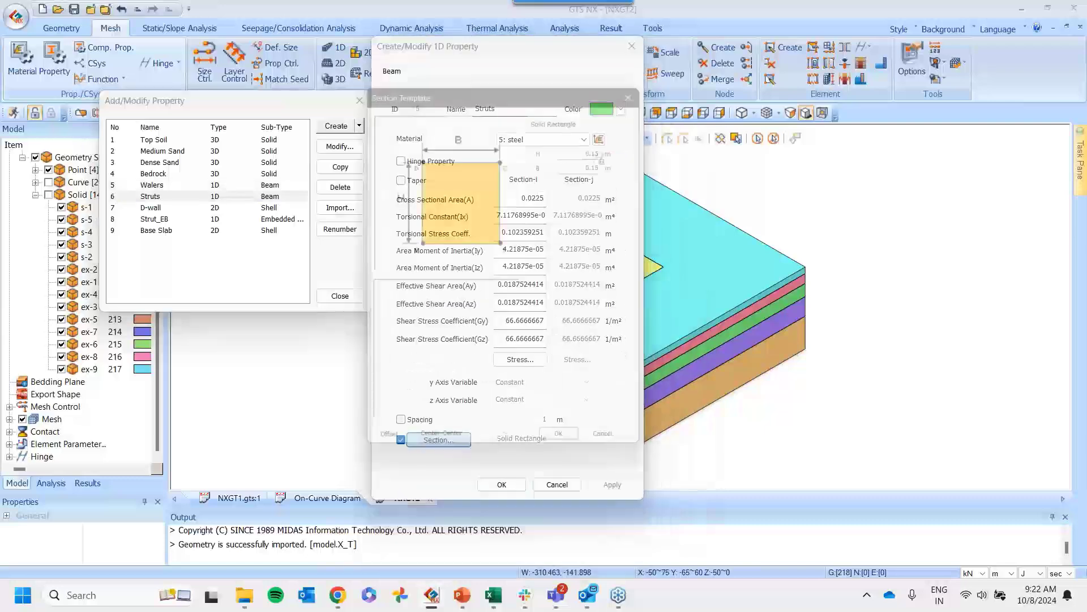
left_click_drag(571, 85, 866, 115)
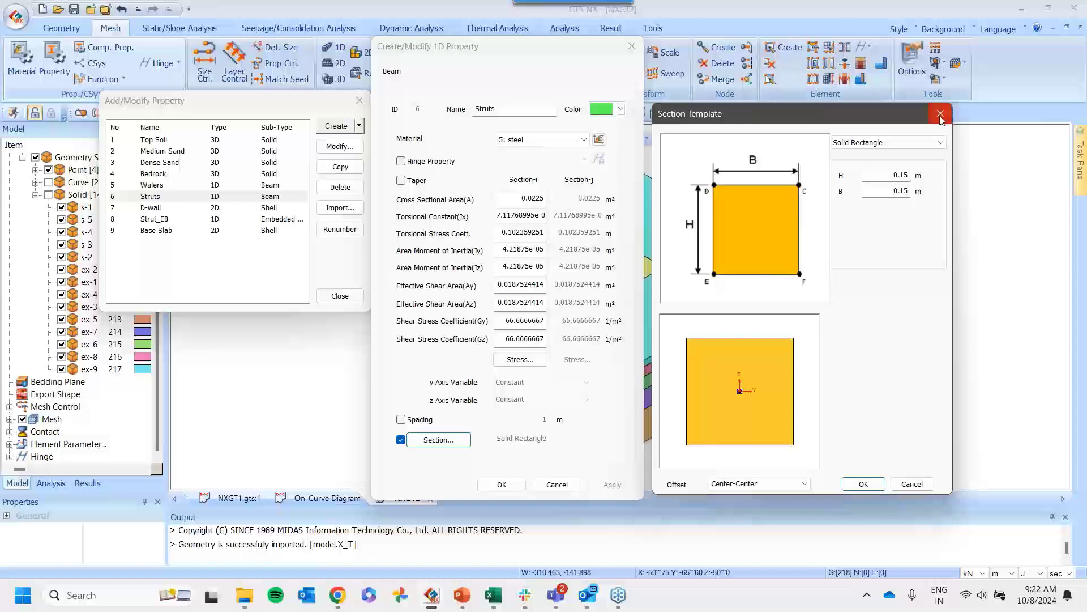
left_click(940, 115)
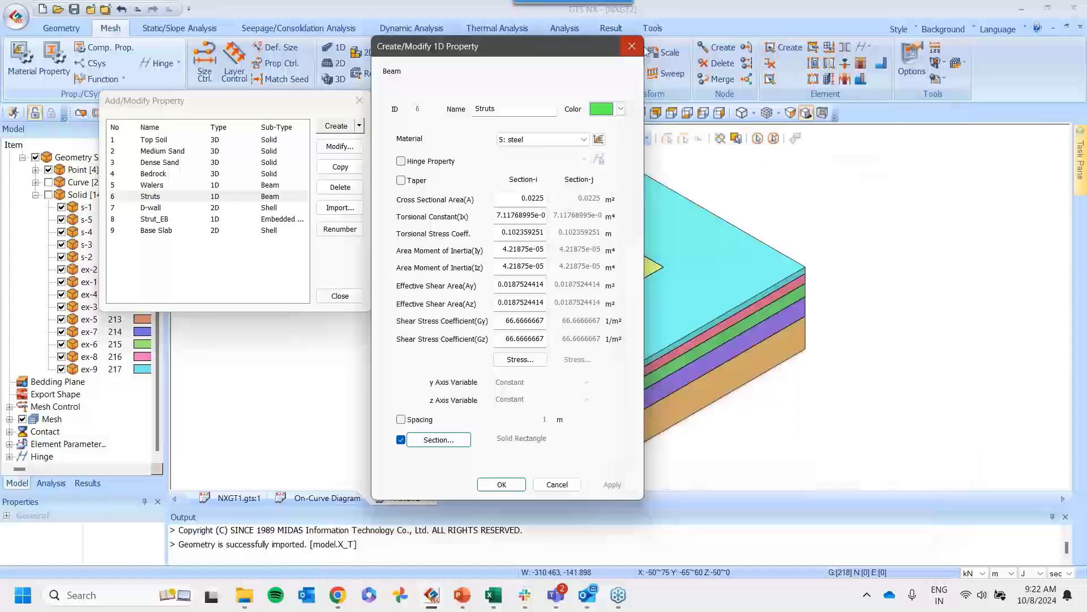
left_click(631, 47)
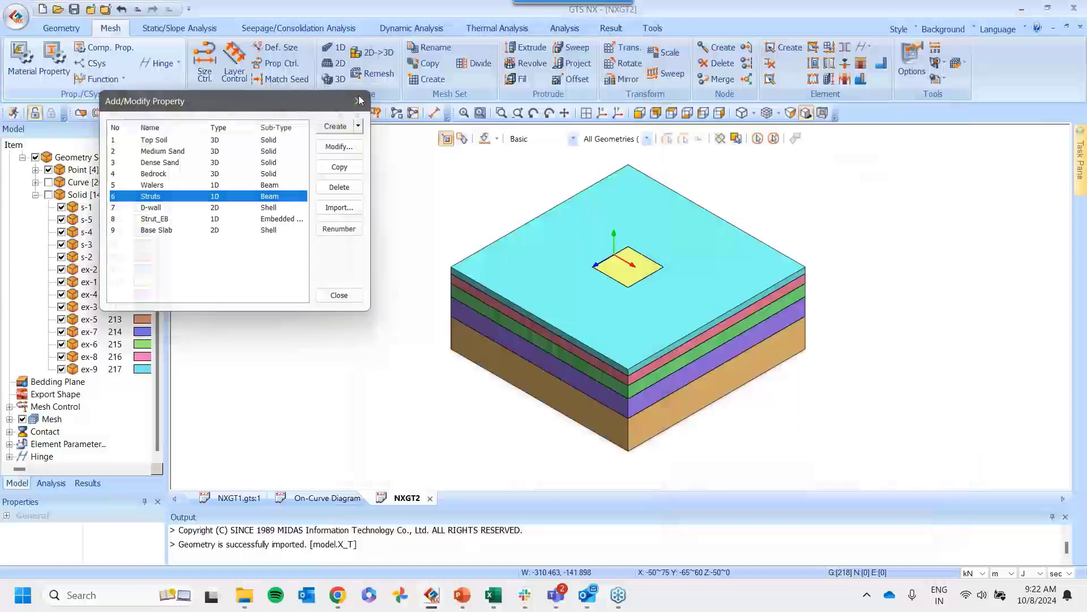
left_click(358, 100)
Open the Strut_EB embedded beam's section settings and change the shape to H-Section
left_click(55, 56)
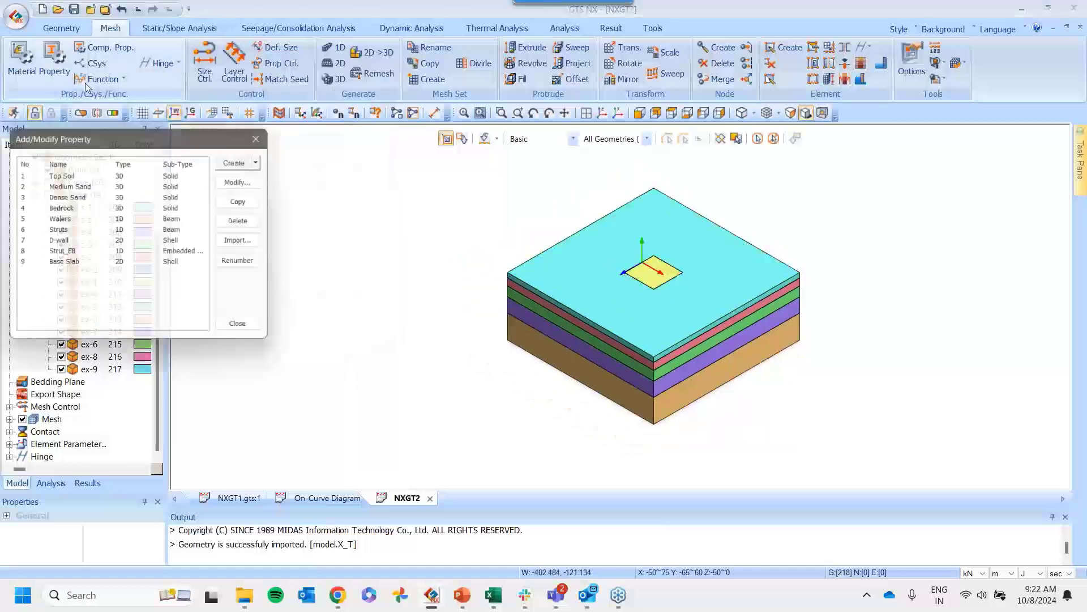
left_click(207, 256)
double_click(207, 257)
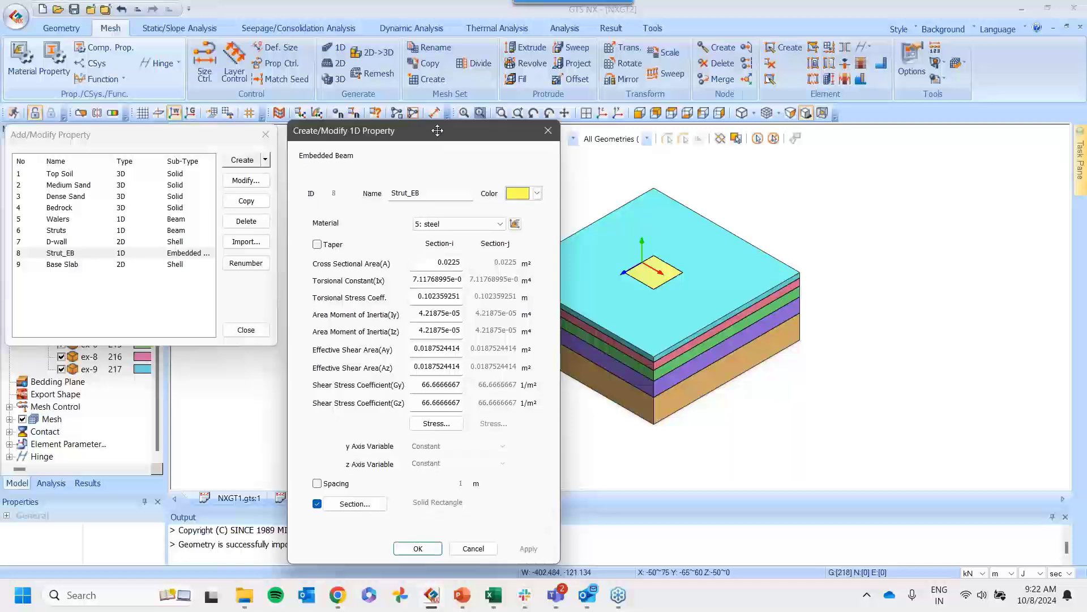
left_click_drag(436, 144, 455, 89)
left_click(374, 454)
left_click(527, 135)
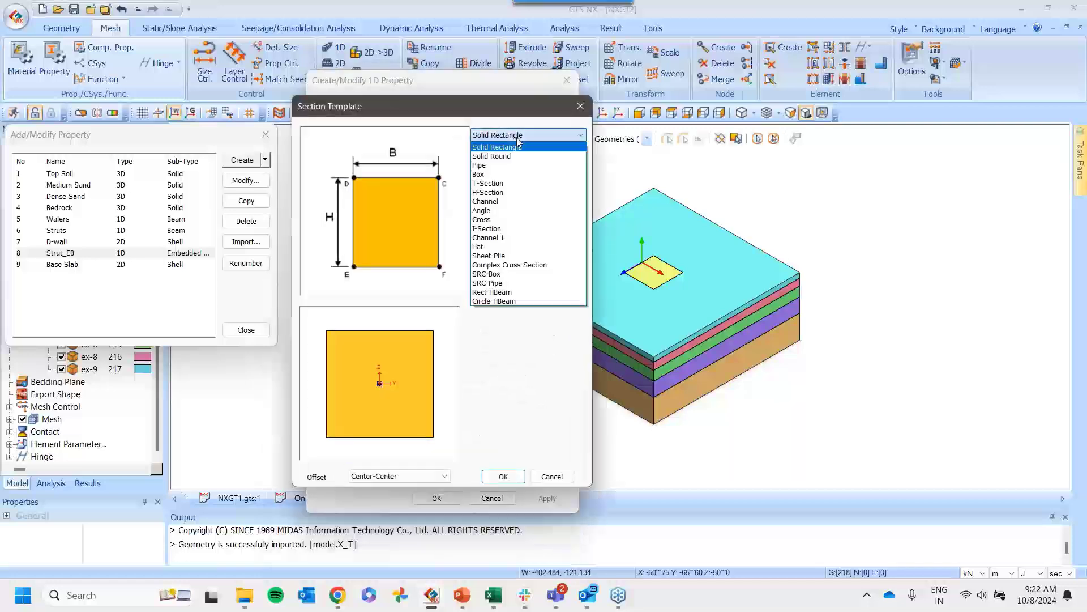
left_click(527, 190)
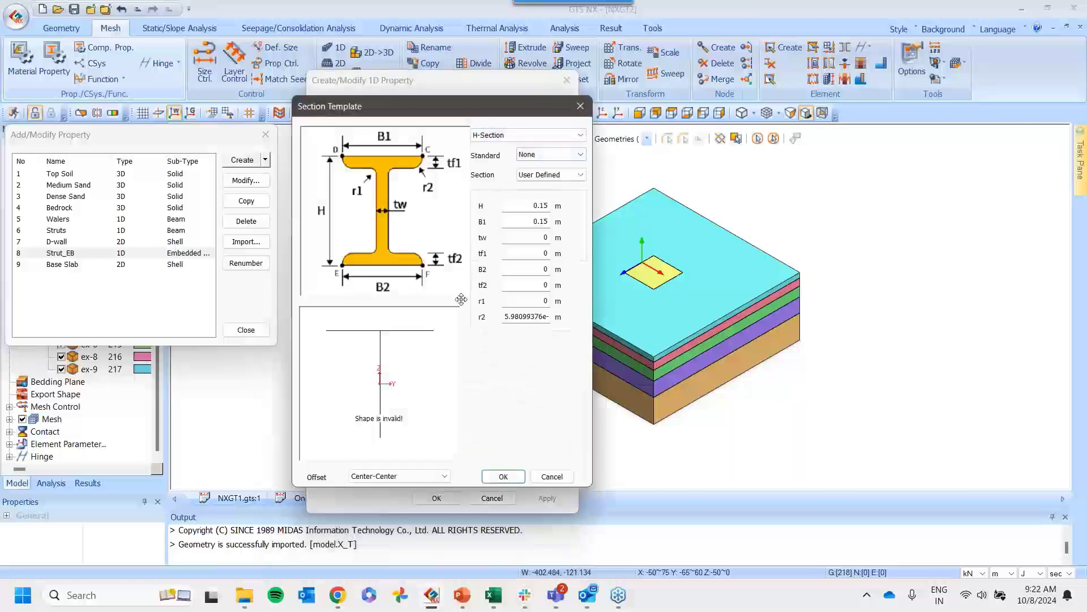
Try the AISC-ASTM(SI), BS-EN and CNS standards, settling on IS with section ISJB 150
left_click(547, 155)
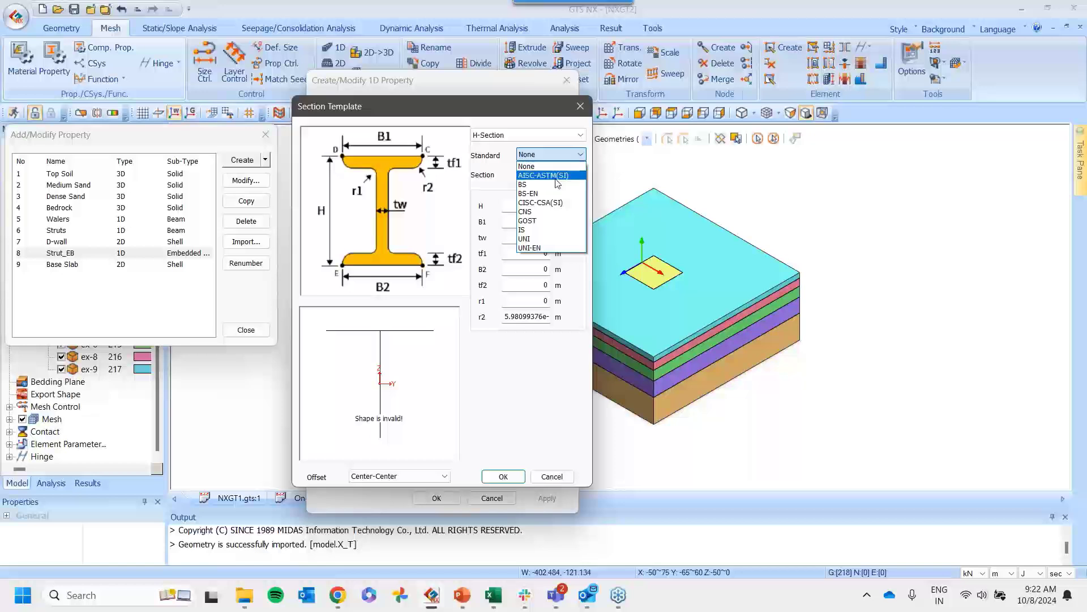
left_click(557, 177)
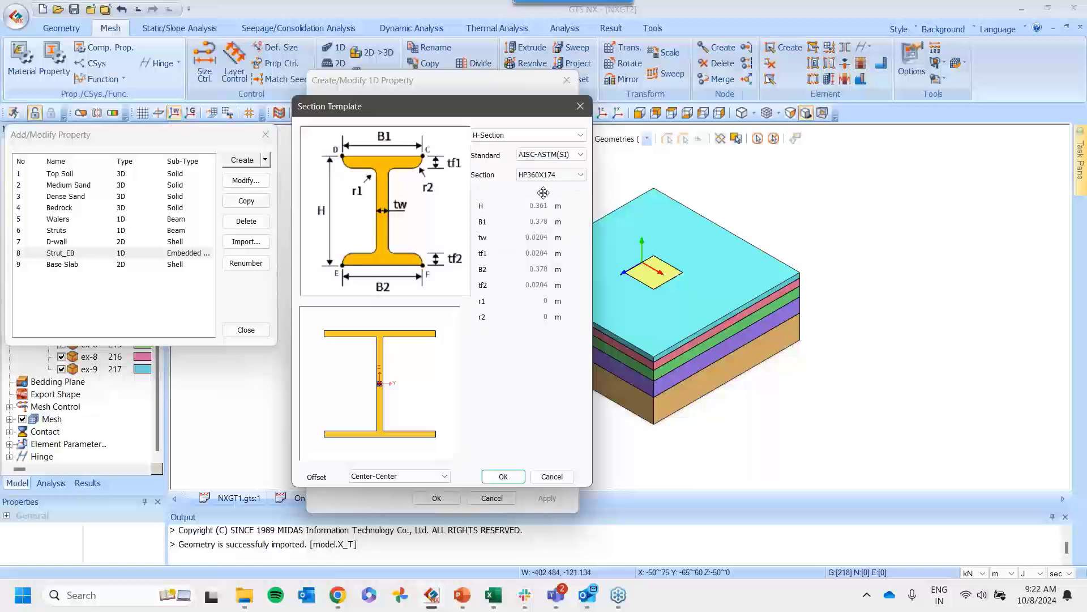
left_click(561, 156)
left_click(528, 193)
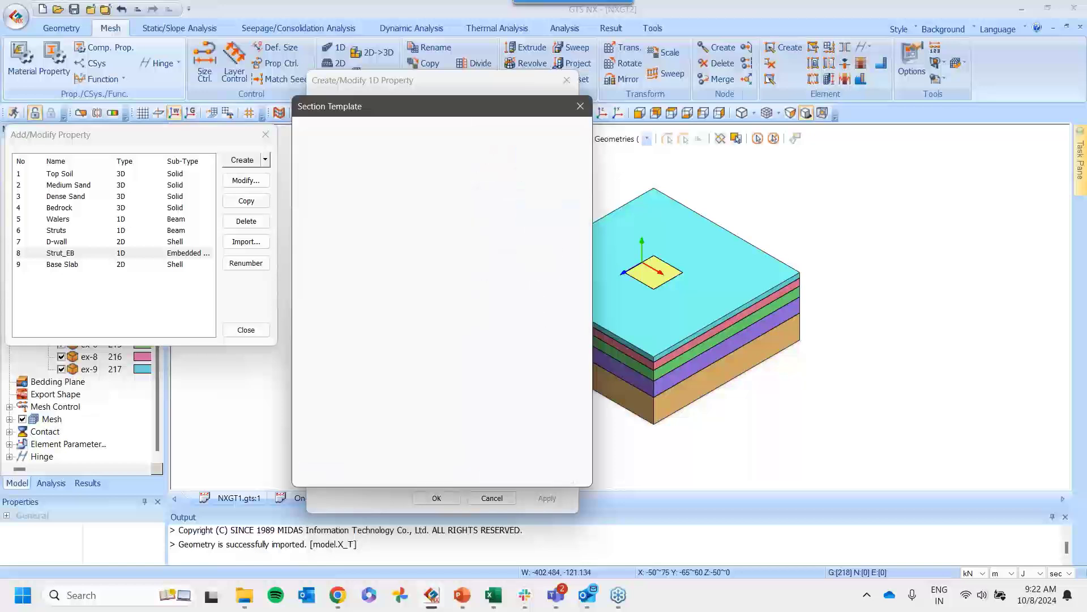
left_click(545, 156)
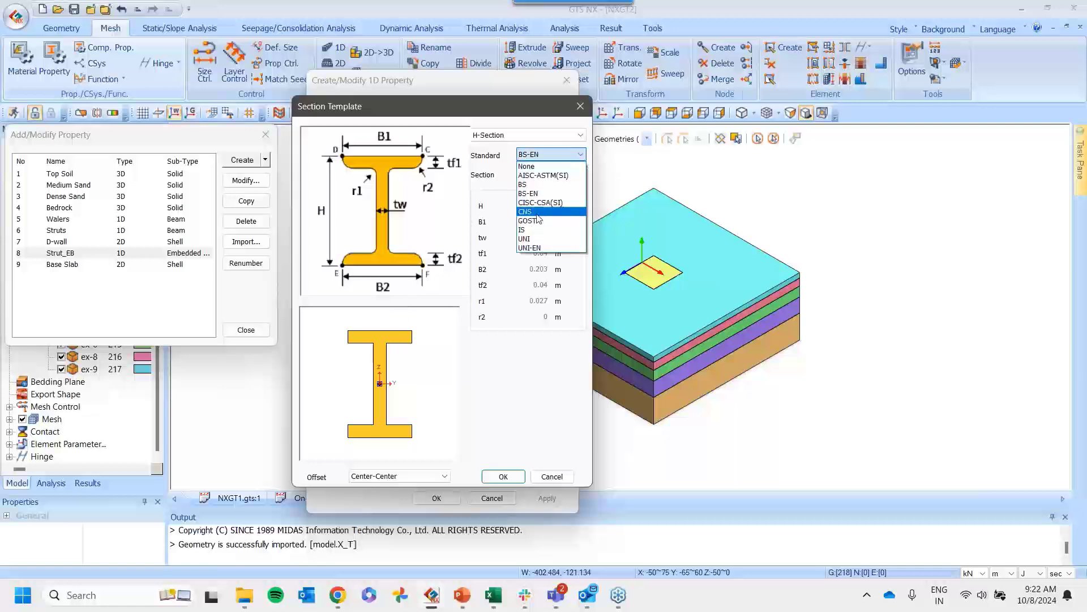
left_click(537, 213)
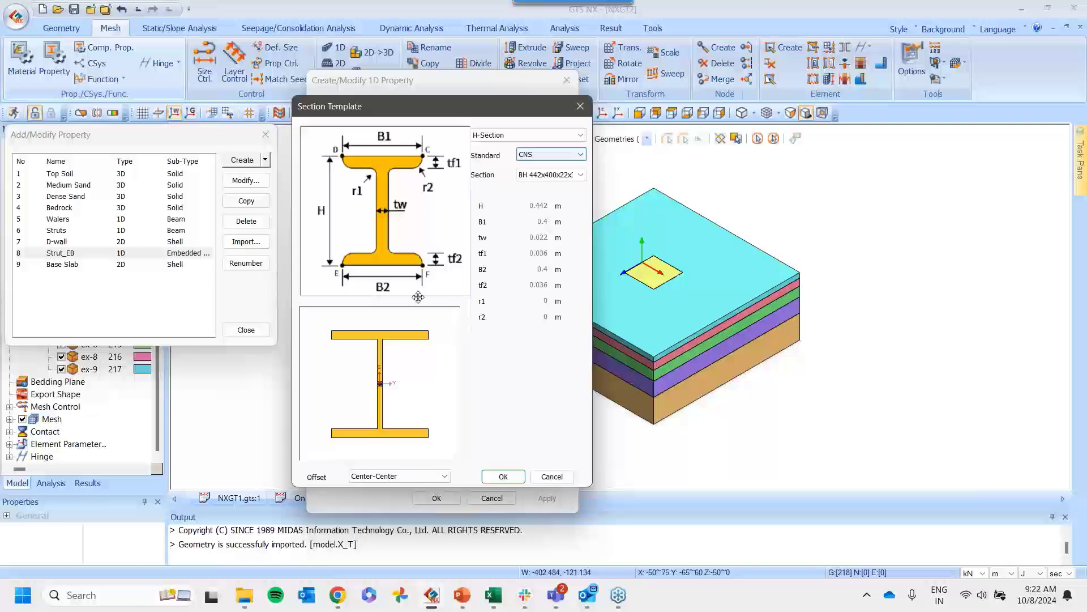
left_click(537, 161)
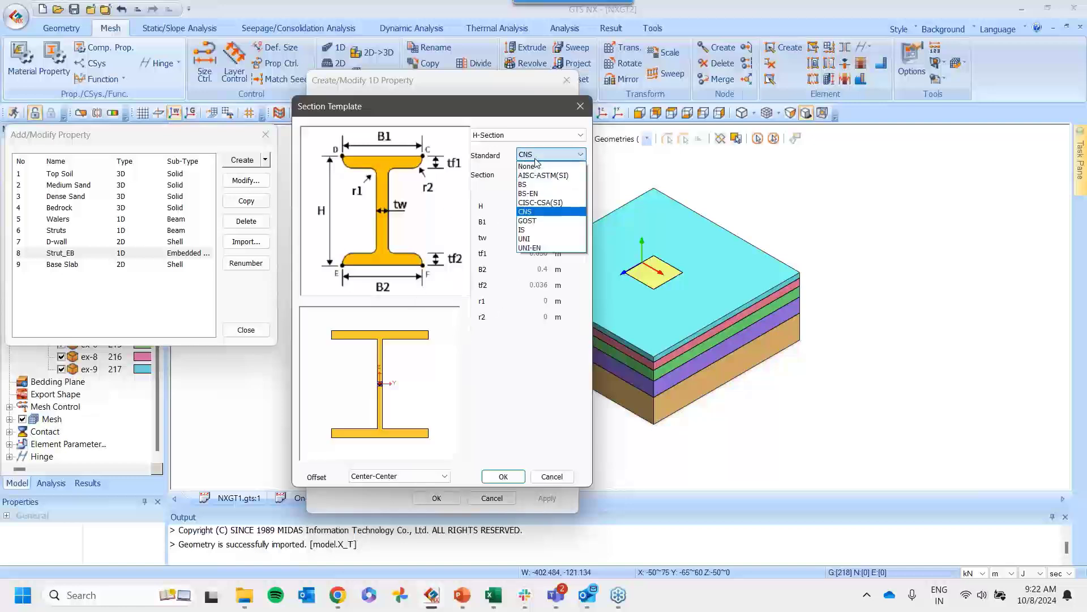
left_click(538, 235)
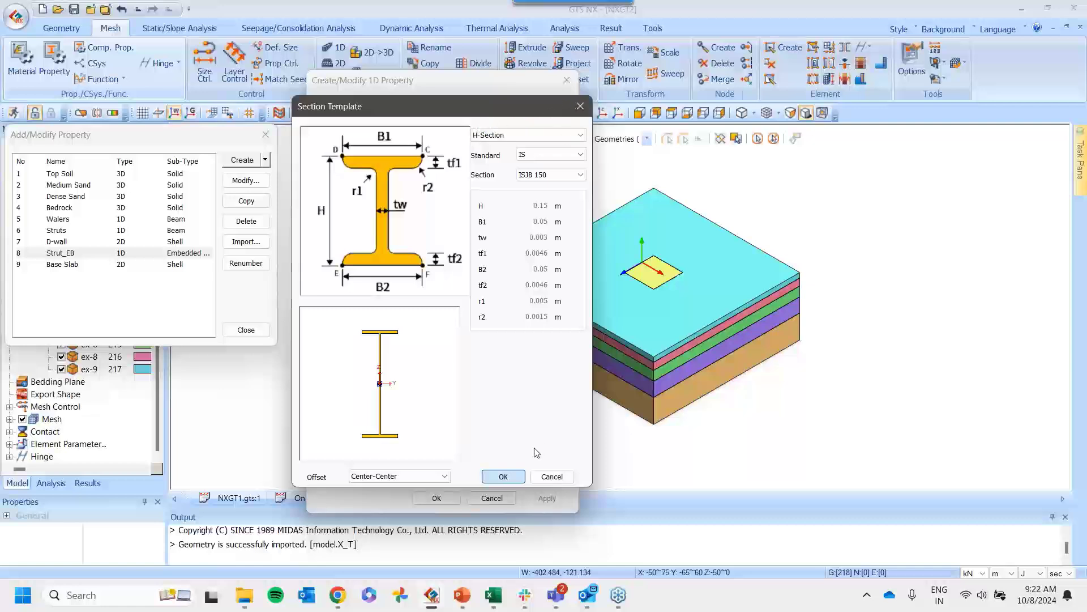
Restore the GTS NX window and try deleting all mesh sets, cancelling after the Default Mesh Set error
key("super+d")
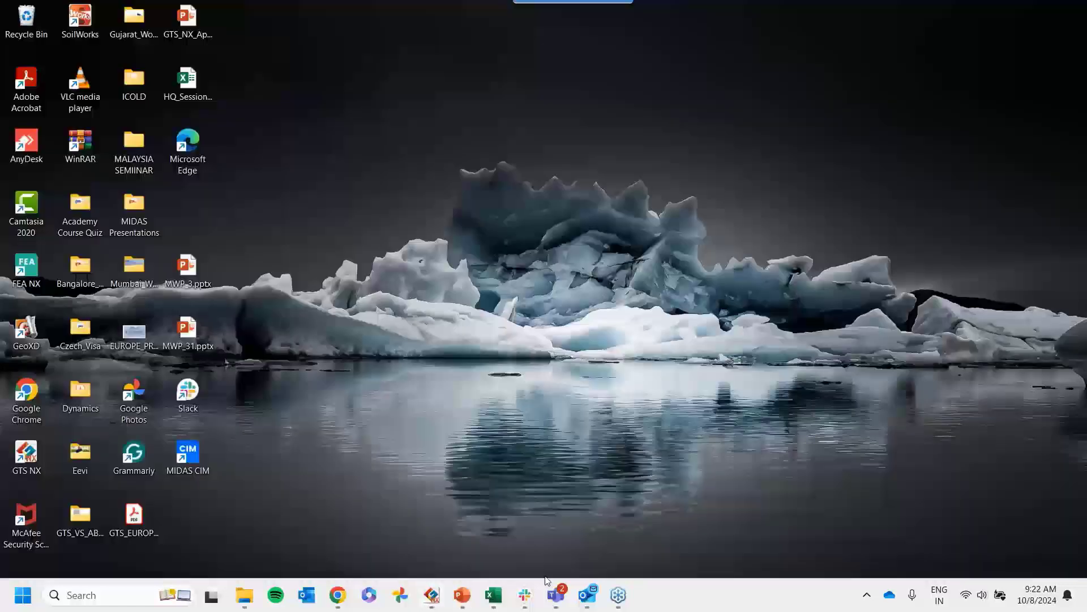
left_click(430, 596)
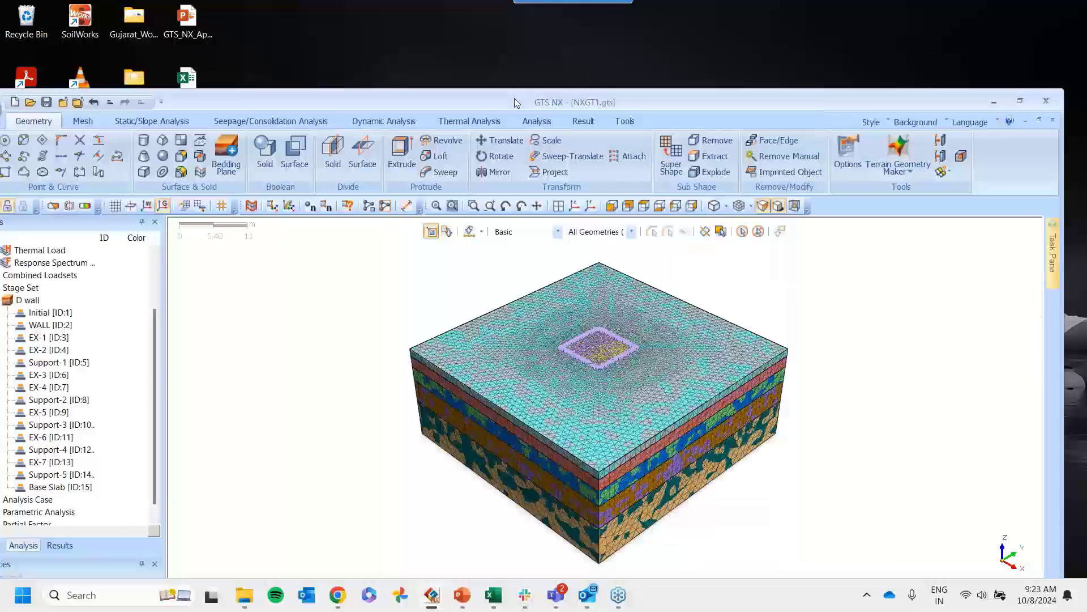
double_click(515, 102)
left_click(80, 380)
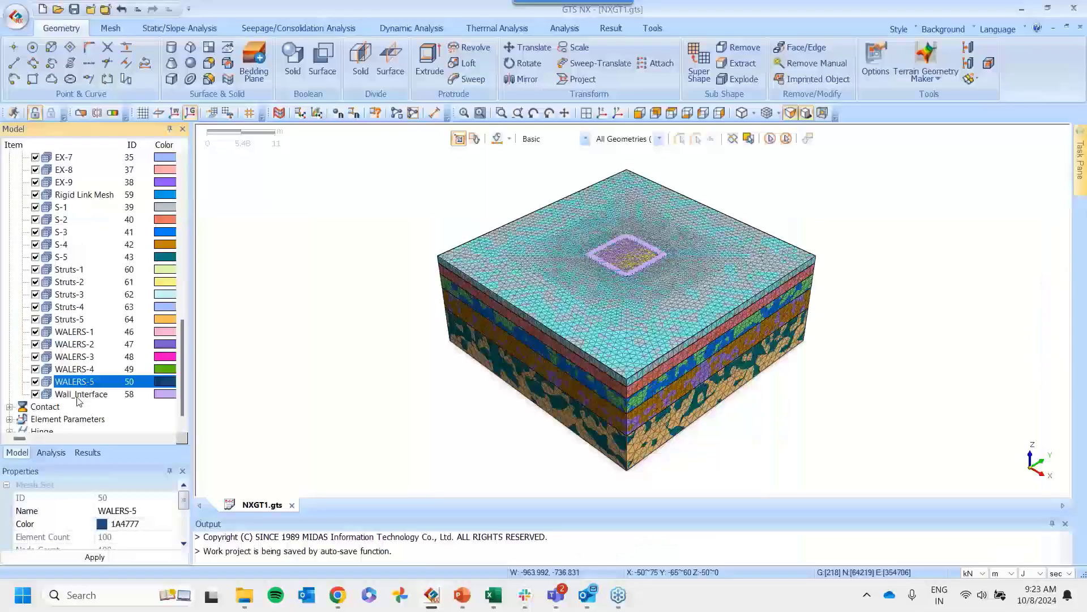
scroll(79, 396, "up", 2)
scroll(79, 397, "up", 3)
left_click(63, 275)
key("ctrl+a")
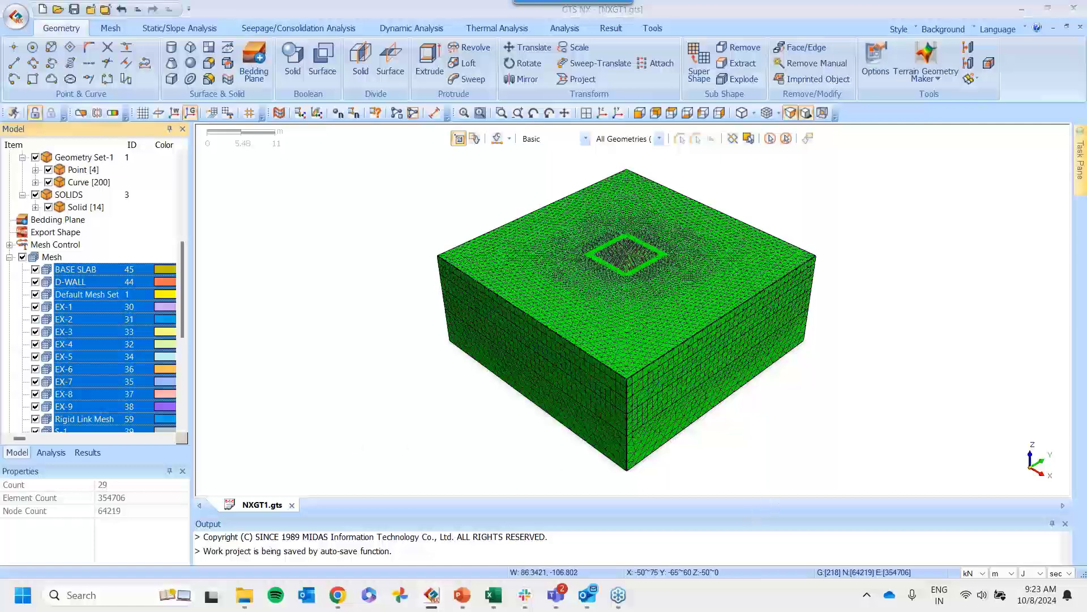
key("Delete")
left_click(509, 360)
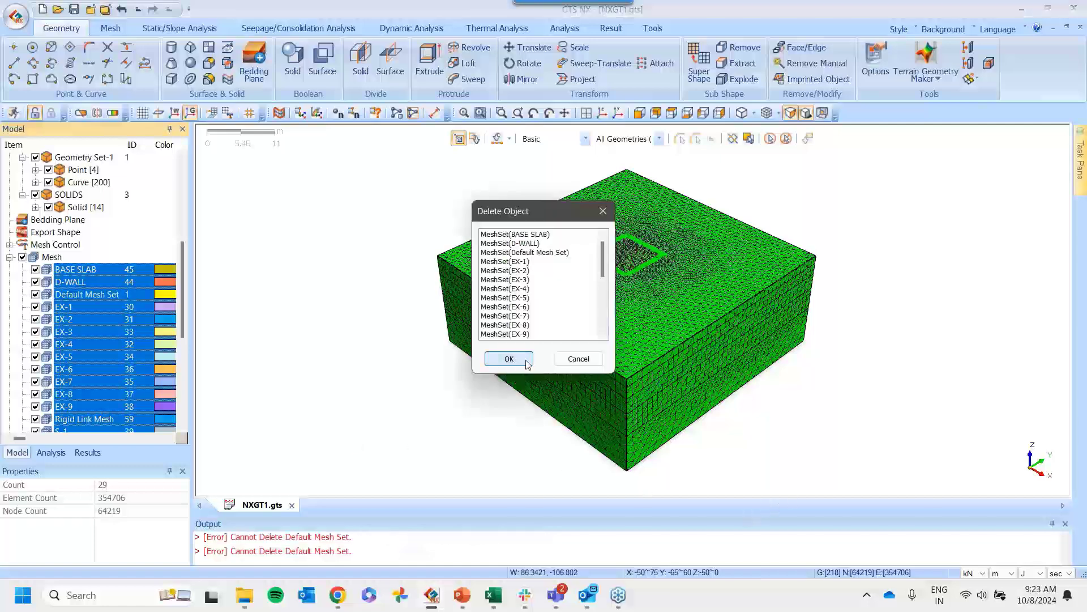
left_click(604, 212)
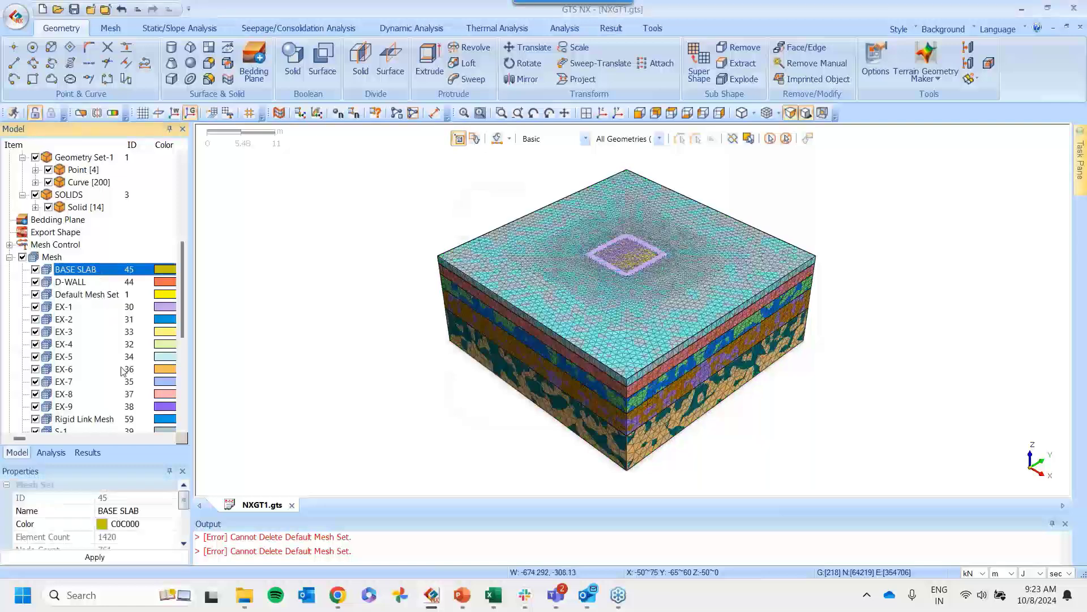
Delete the mesh sets from BASE SLAB to Wall_Interface, excluding Default Mesh Set
scroll(85, 397, "down", 6)
left_click(91, 394, "shift")
scroll(90, 391, "up", 4)
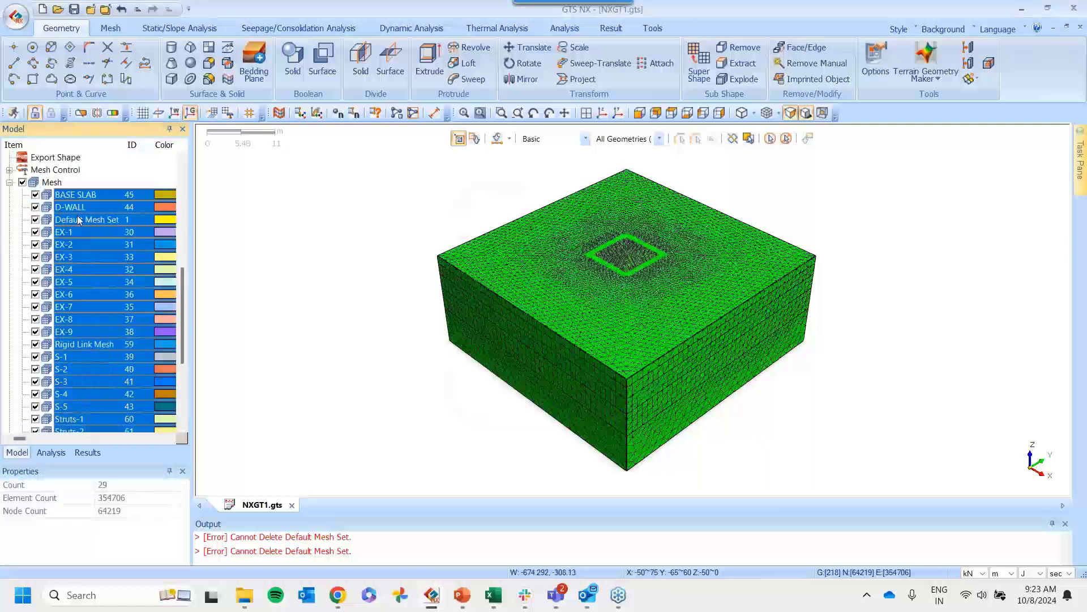
left_click(78, 220, "ctrl")
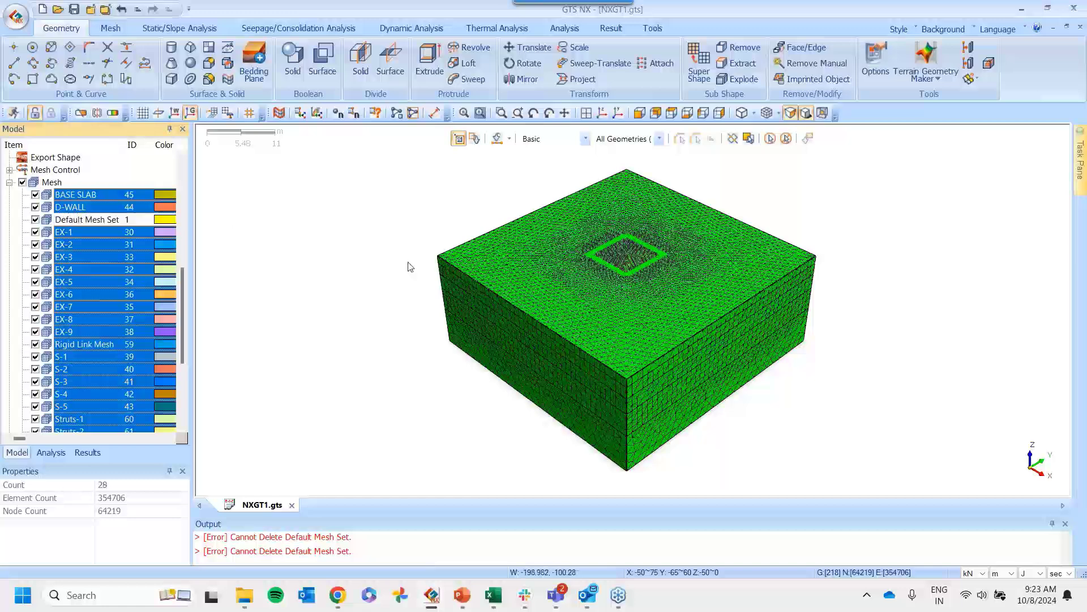
key("Delete")
key("Return")
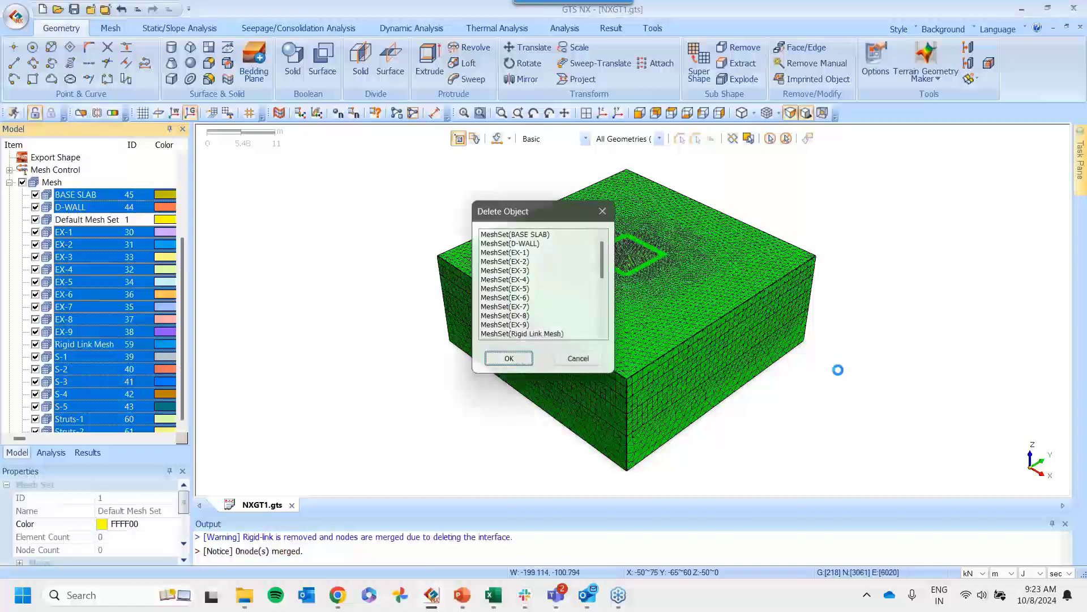
scroll(695, 283, "up", 2)
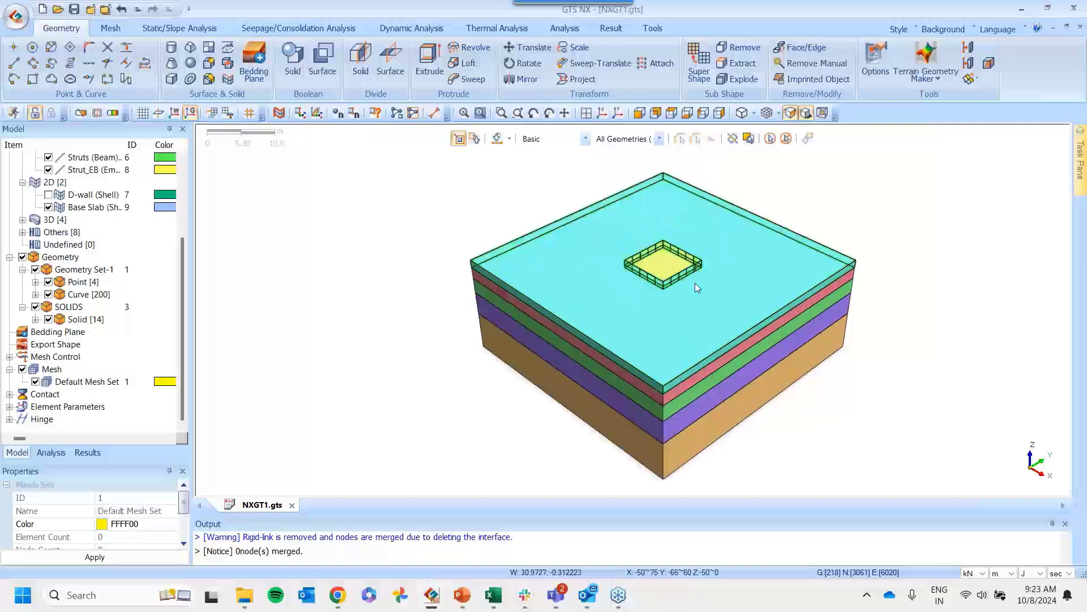
Hide the five surrounding soil solids
mouse_move(244, 595)
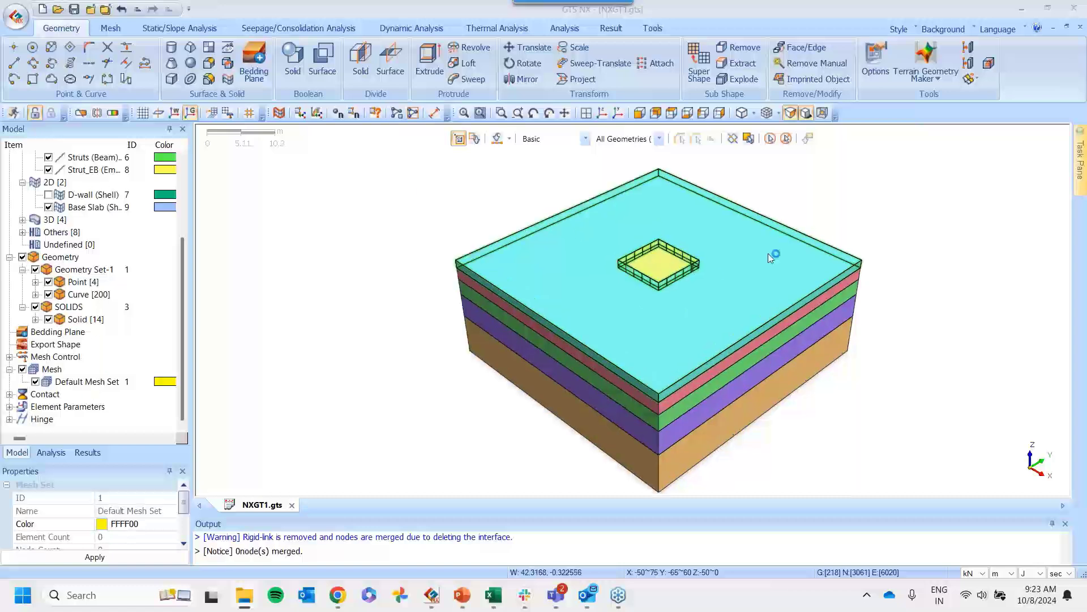
scroll(768, 253, "up", 2)
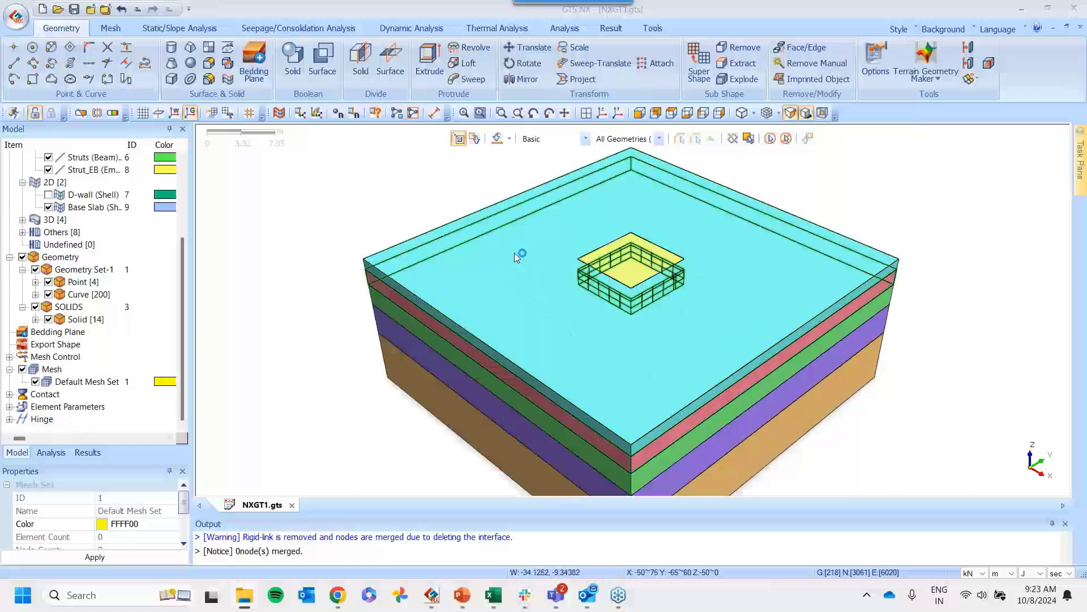
left_click_drag(437, 280, 396, 385)
right_click(396, 387)
left_click(411, 392)
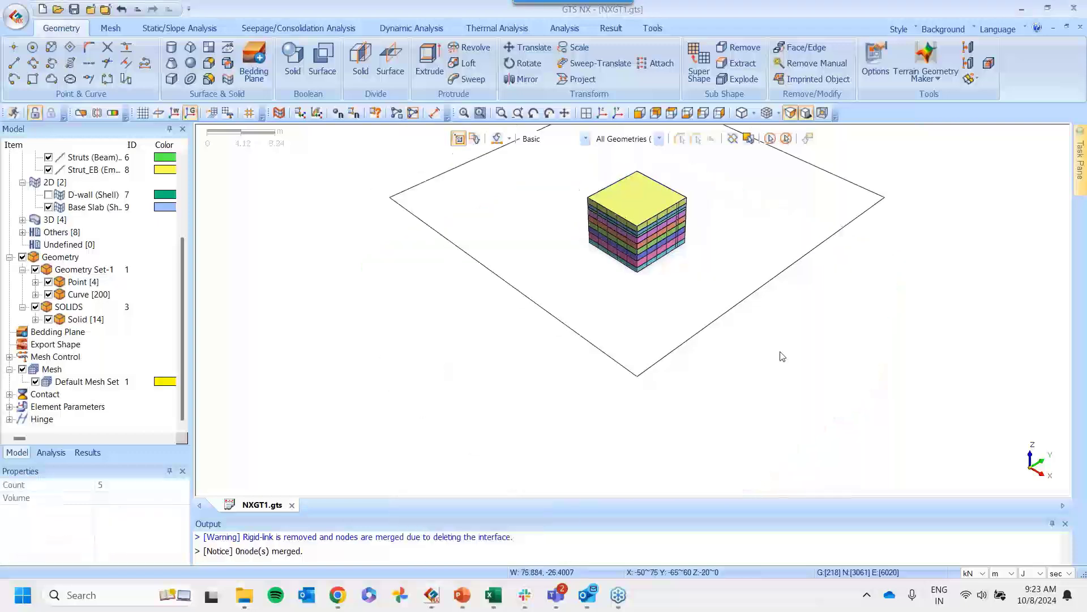
Hide the geometry curves and ground outline under Geometry Set-1 and zoom in on the block
left_click(48, 294)
scroll(647, 244, "up", 2)
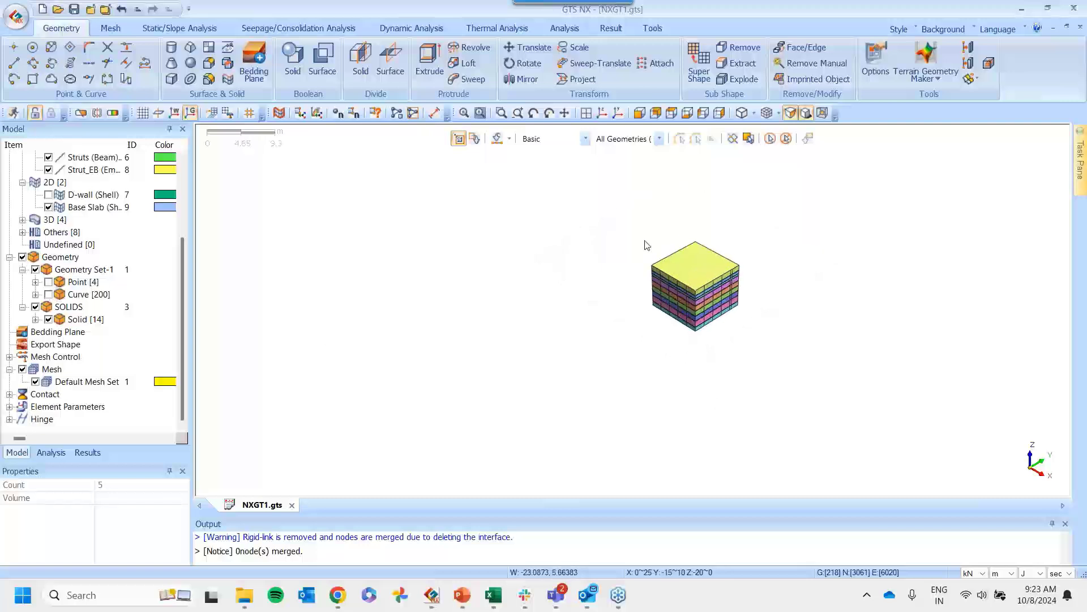
scroll(701, 290, "up", 4)
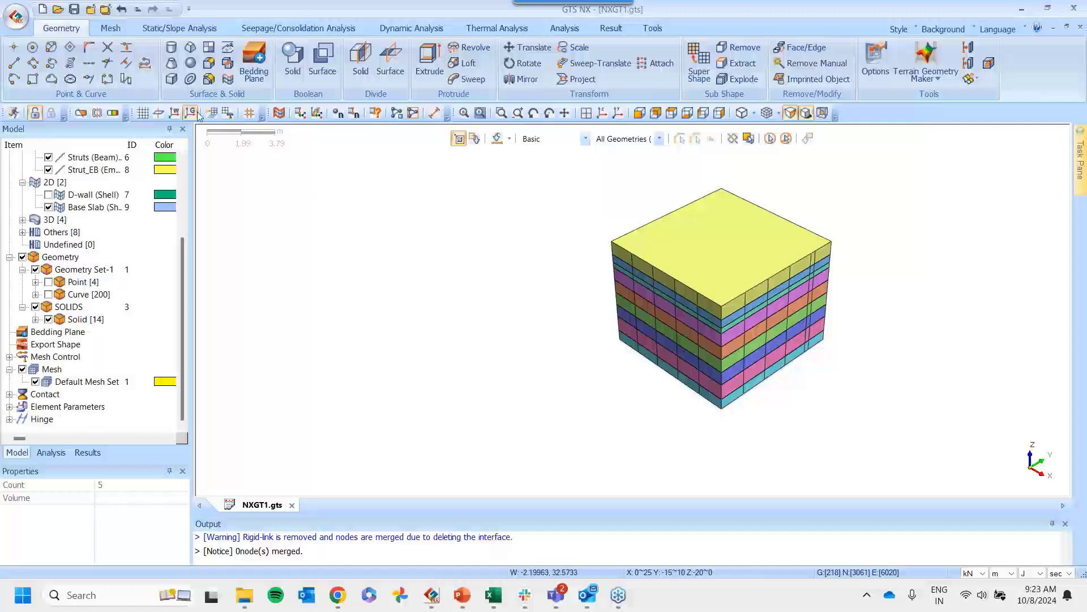
left_click(111, 29)
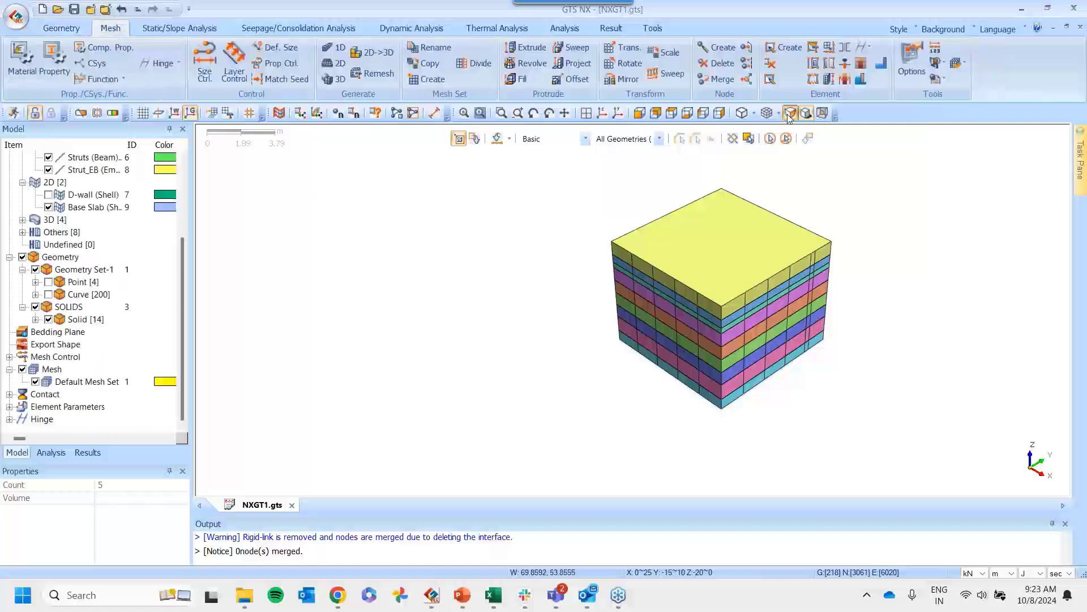
In Auto-Solid meshing, set the element size to 1 and turn off Match Adjacent Faces
scroll(918, 297, "down", 1)
scroll(884, 297, "up", 1)
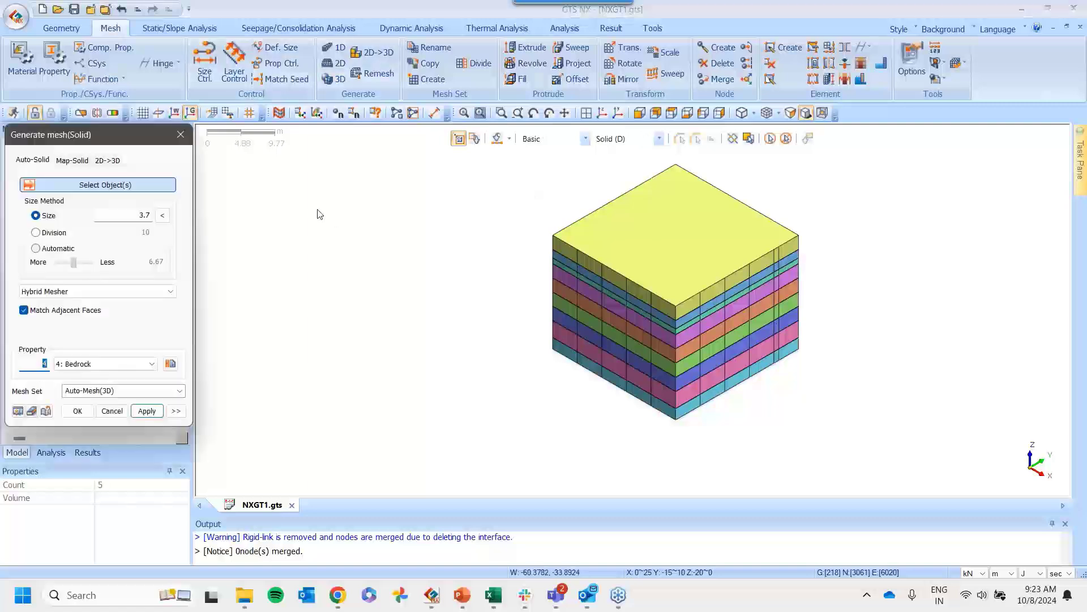
left_click_drag(108, 134, 389, 131)
mouse_move(432, 607)
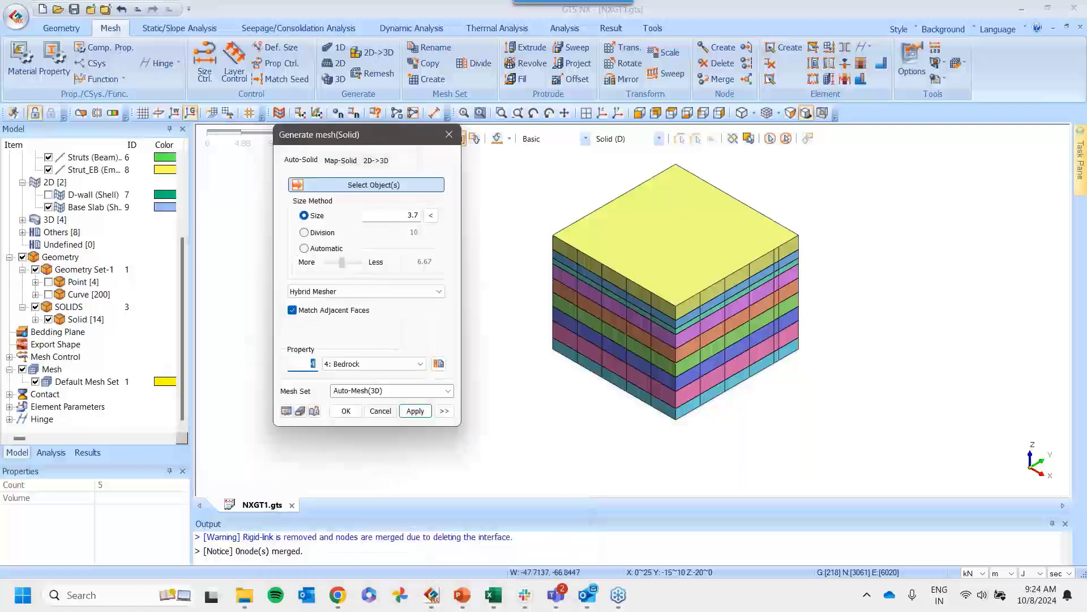
left_click(396, 215)
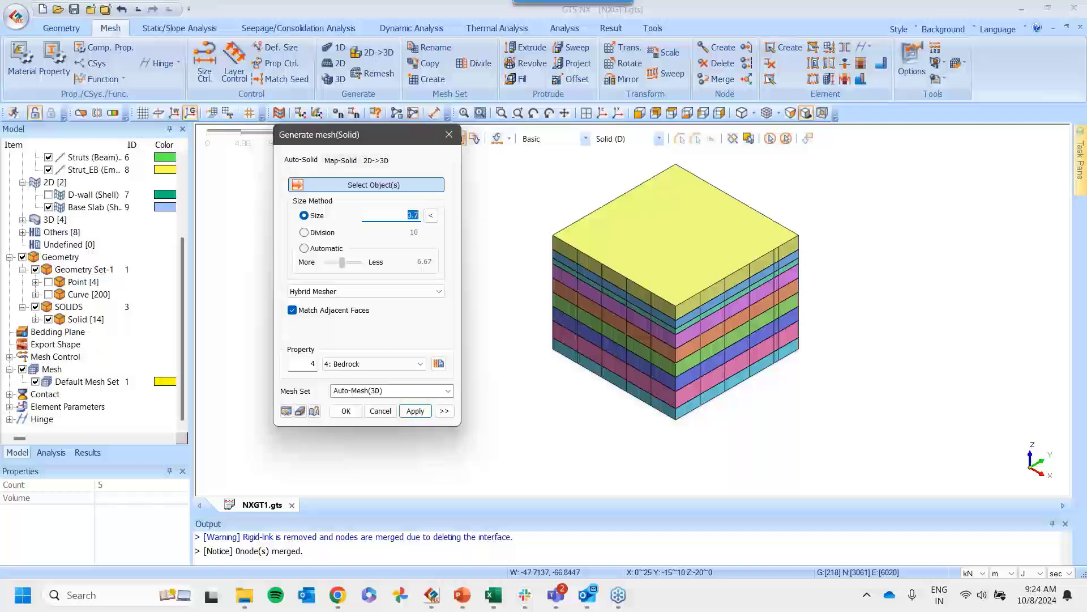
left_click(292, 310)
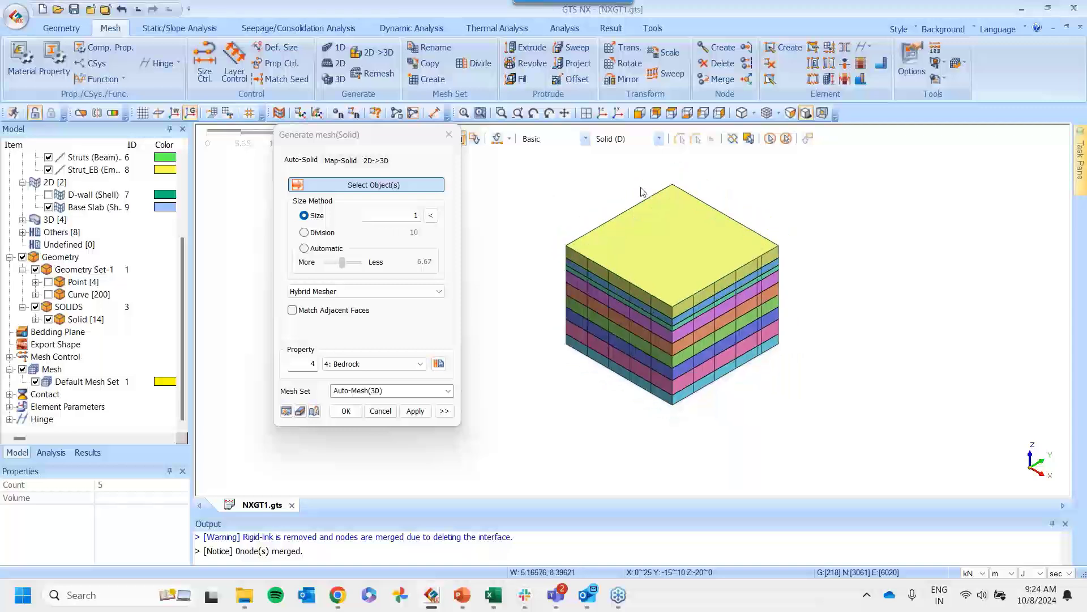
scroll(658, 271, "down", 2)
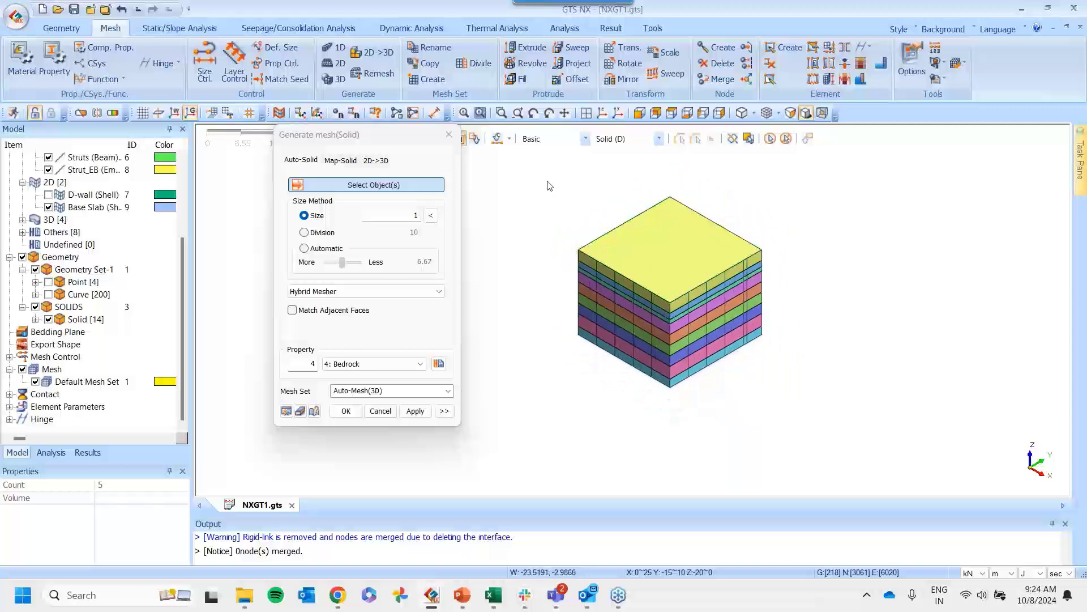
Mesh the top layers as sets ex-1 and ex-2 with the Top Soil property
left_click(667, 265)
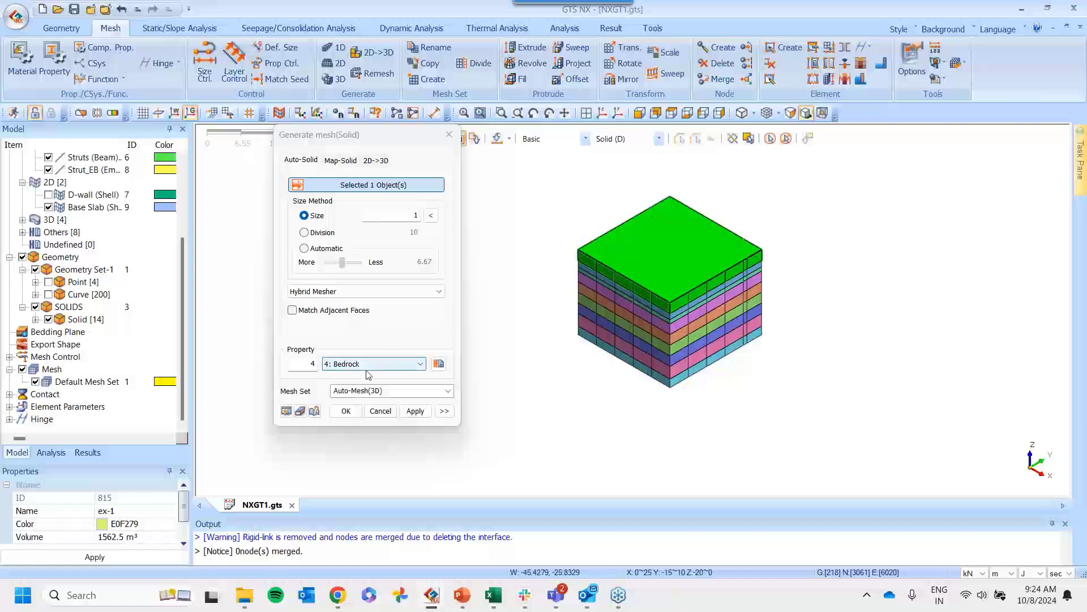
left_click(367, 364)
left_click(351, 373)
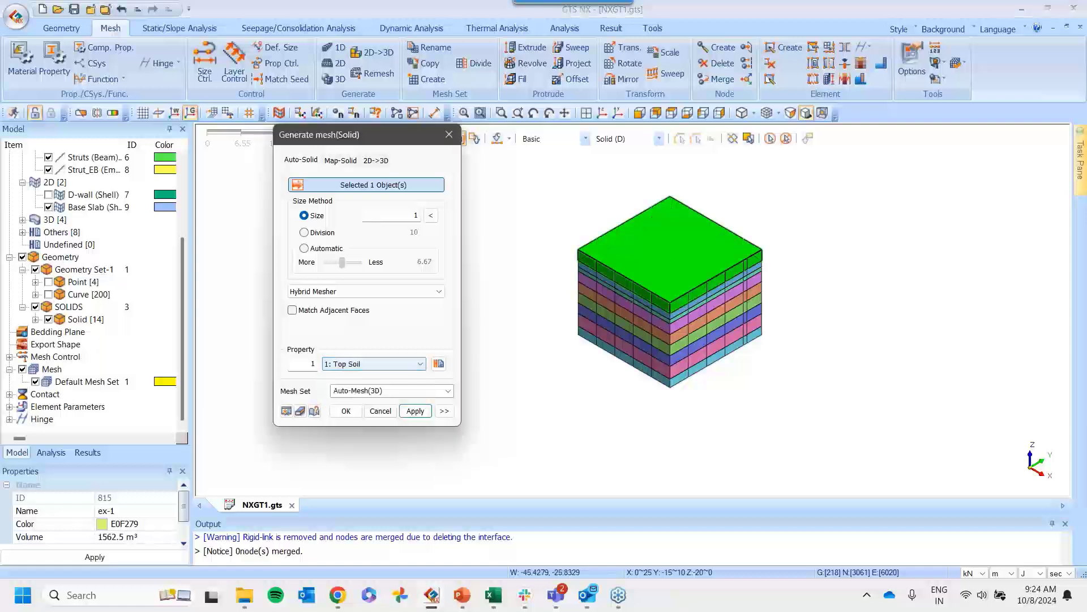
left_click(396, 391)
type("ex")
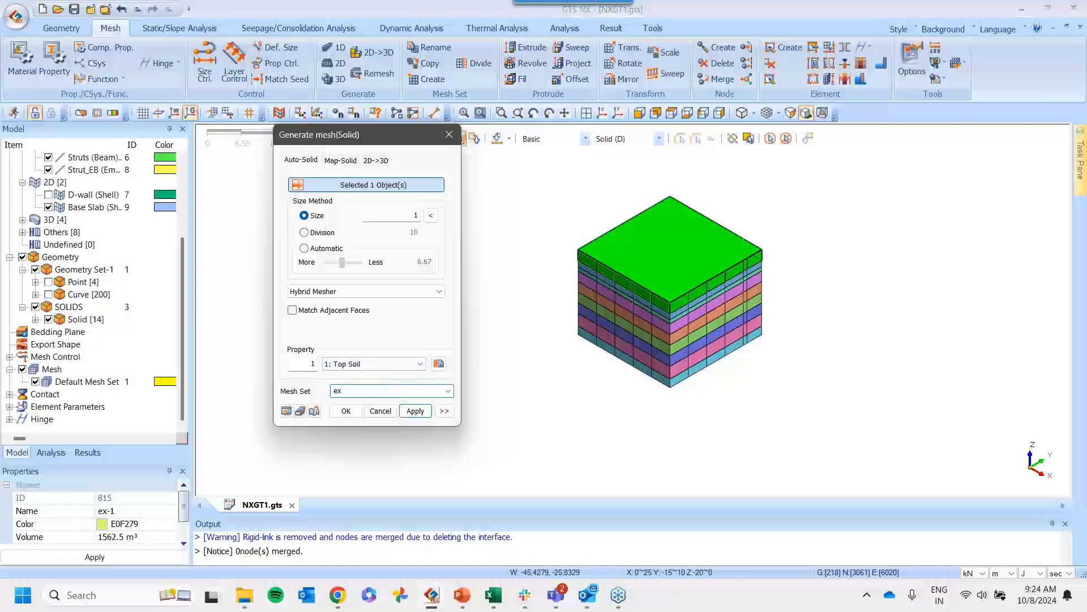
type("-1")
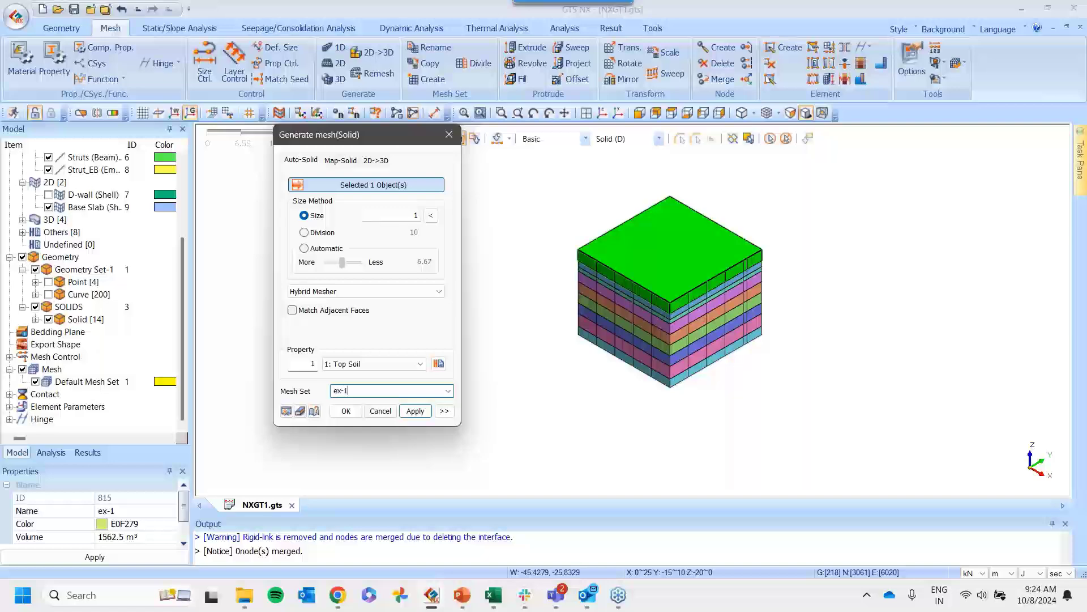
left_click(415, 410)
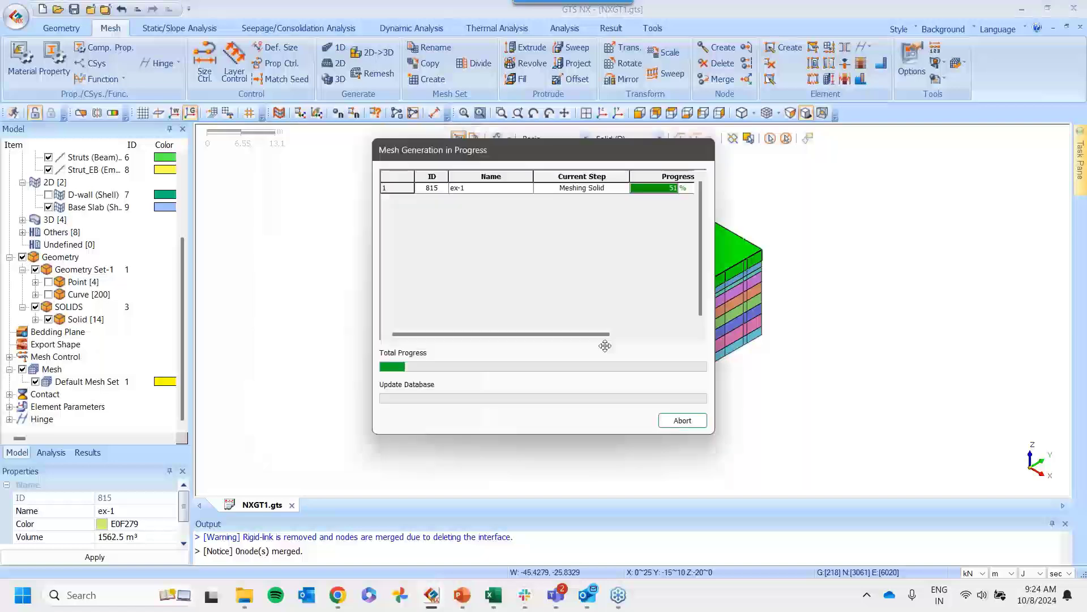
left_click(600, 277)
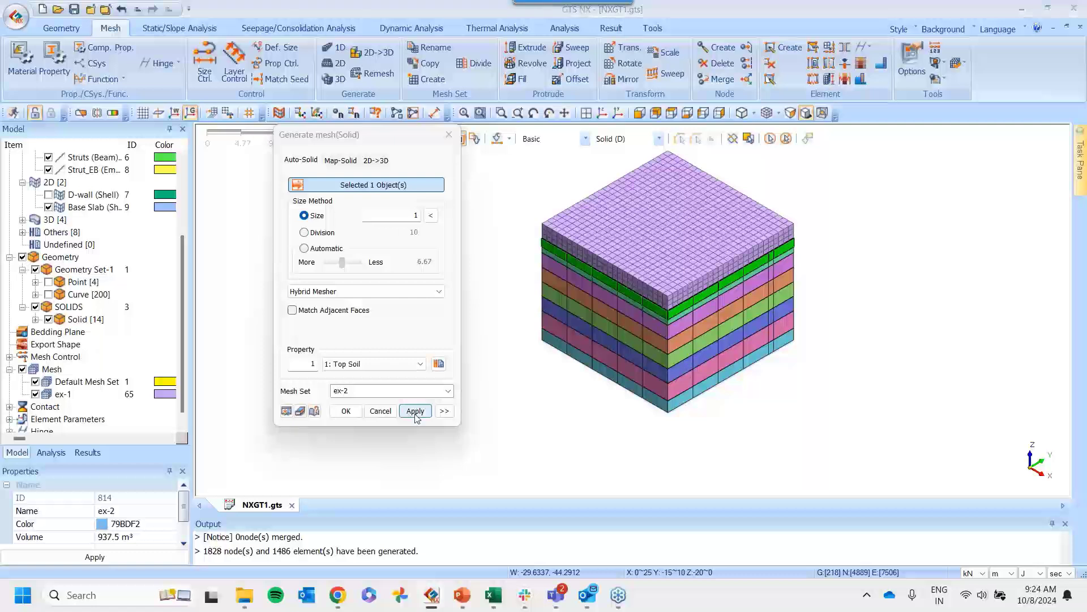
left_click(415, 411)
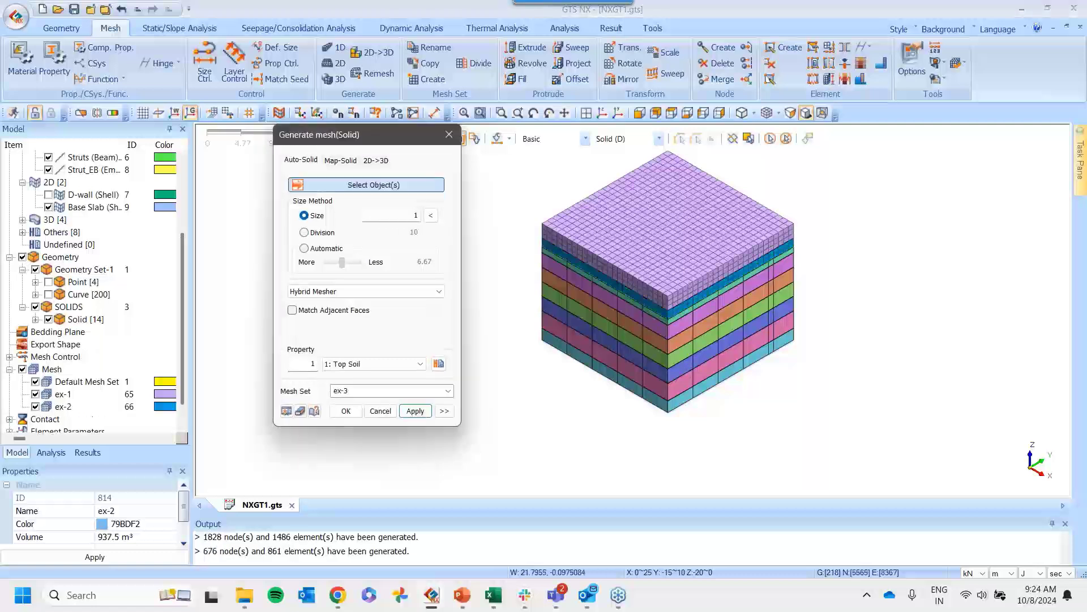
Mesh layers ex-3 to ex-5 with the Medium Sand property
left_click(600, 276)
left_click(373, 363)
left_click(356, 385)
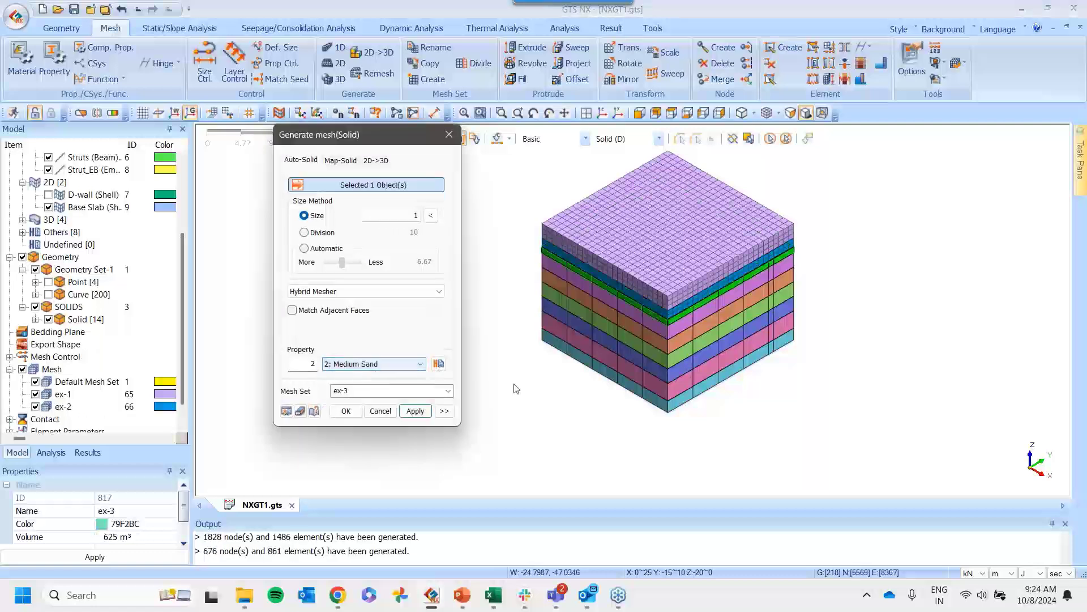
left_click(416, 411)
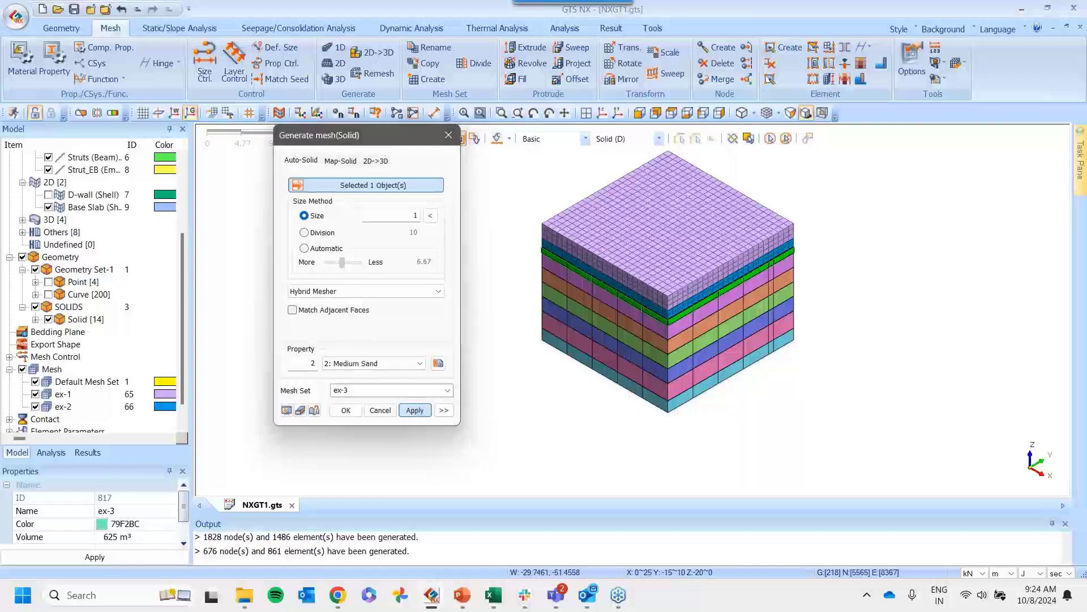
left_click(606, 280)
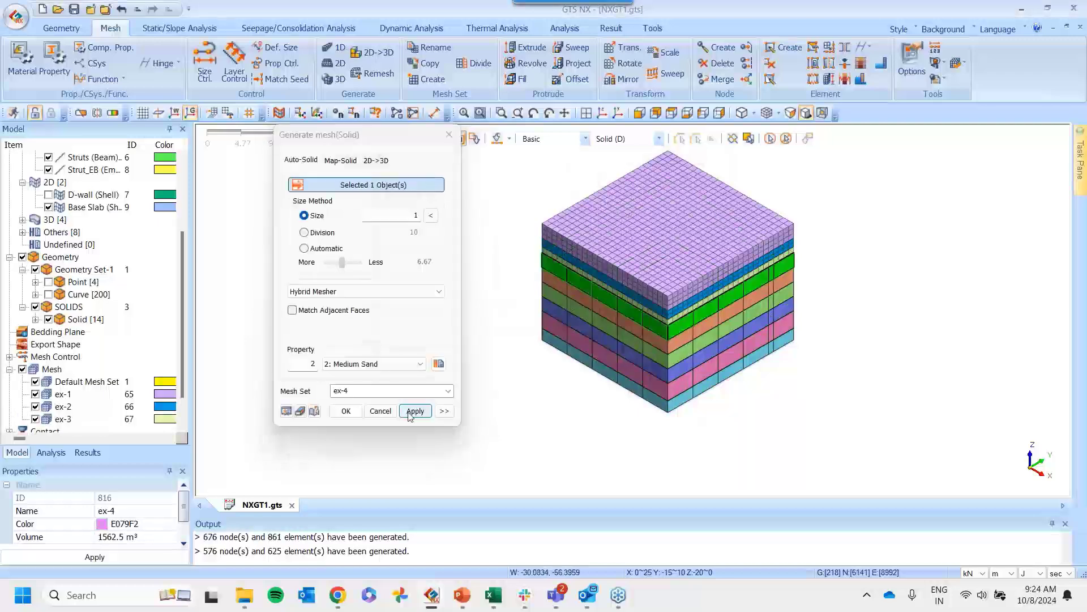
left_click(415, 412)
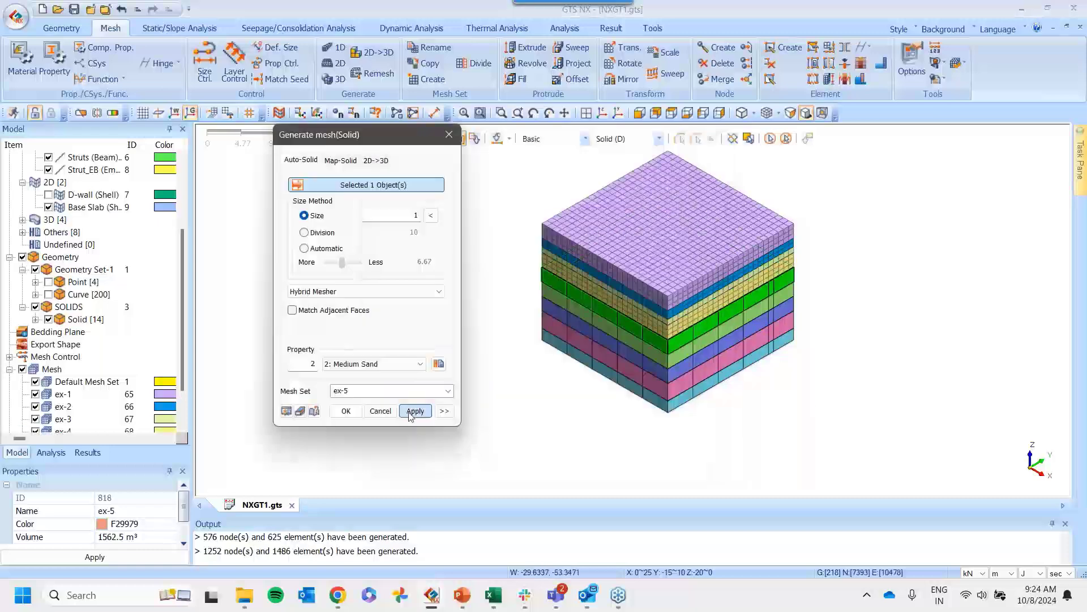
left_click(415, 410)
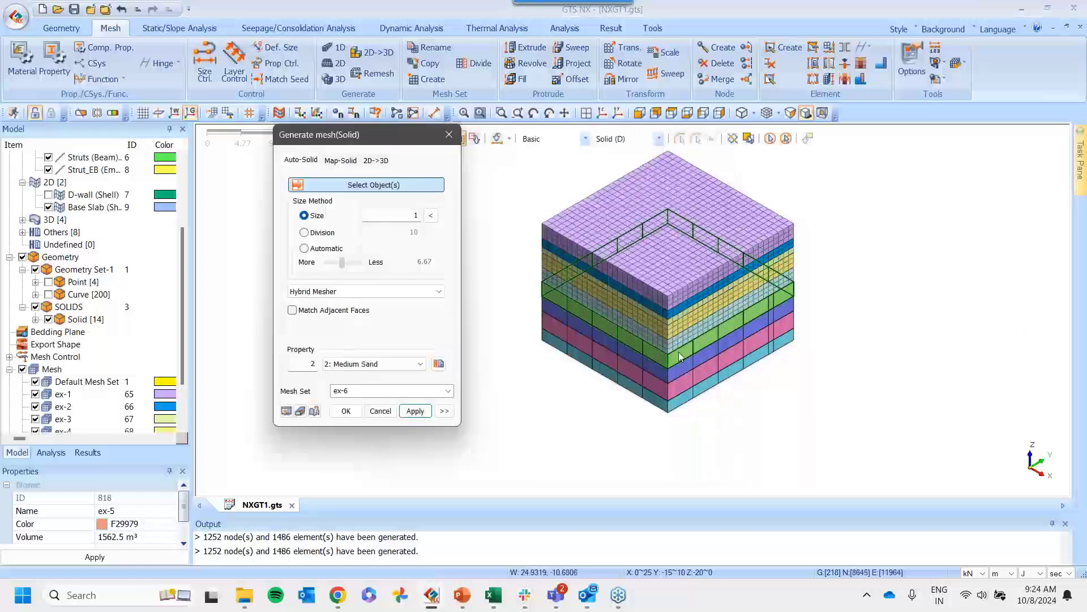
Mesh layers ex-6, ex-7 and ex-8 with the Dense Sand property
left_click(671, 363)
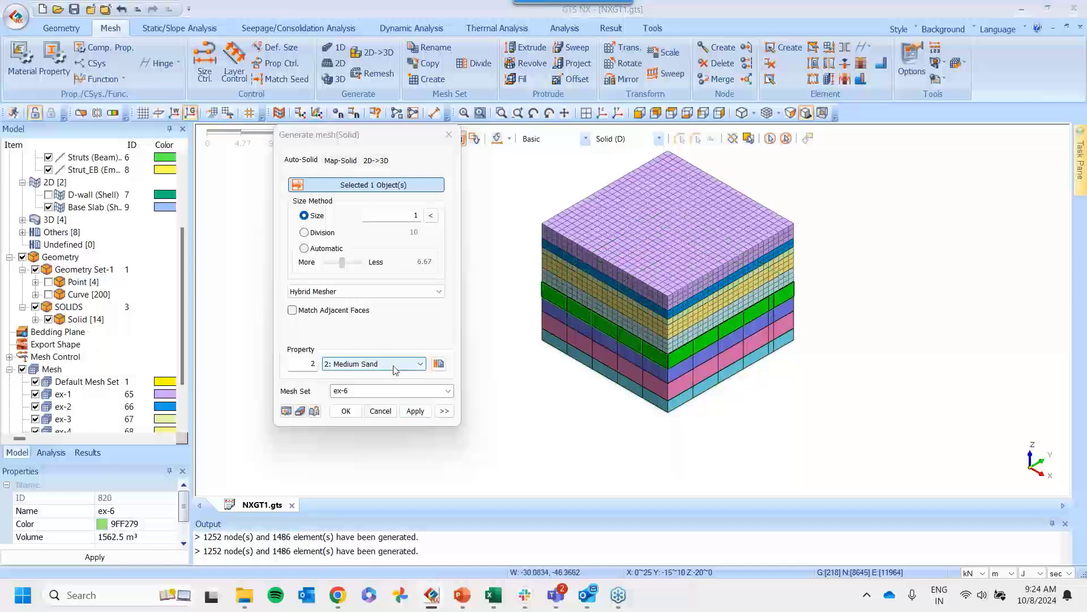
left_click(374, 364)
left_click(346, 390)
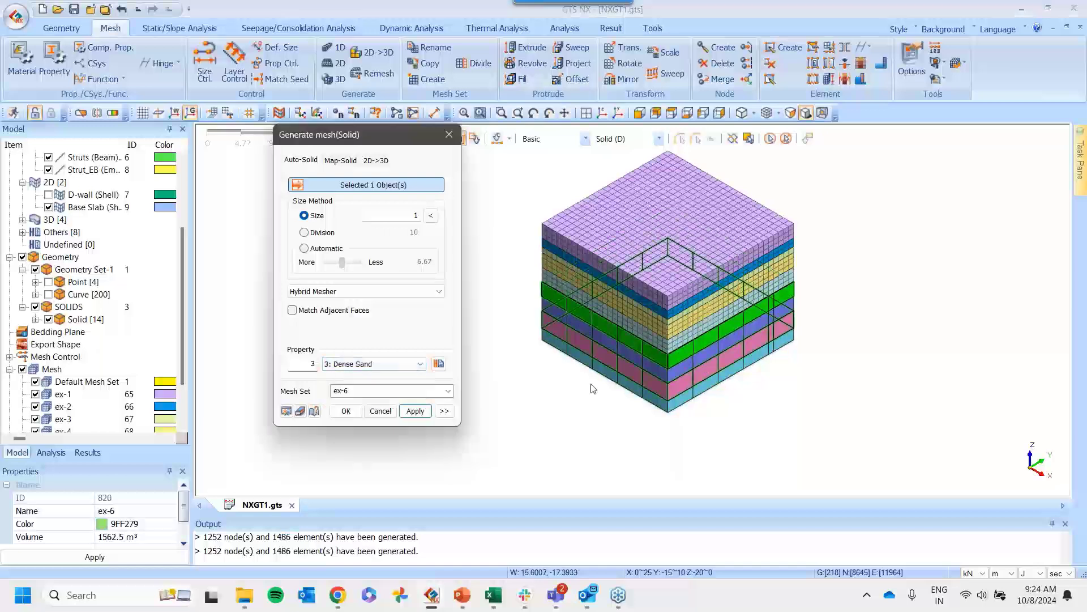
left_click(415, 412)
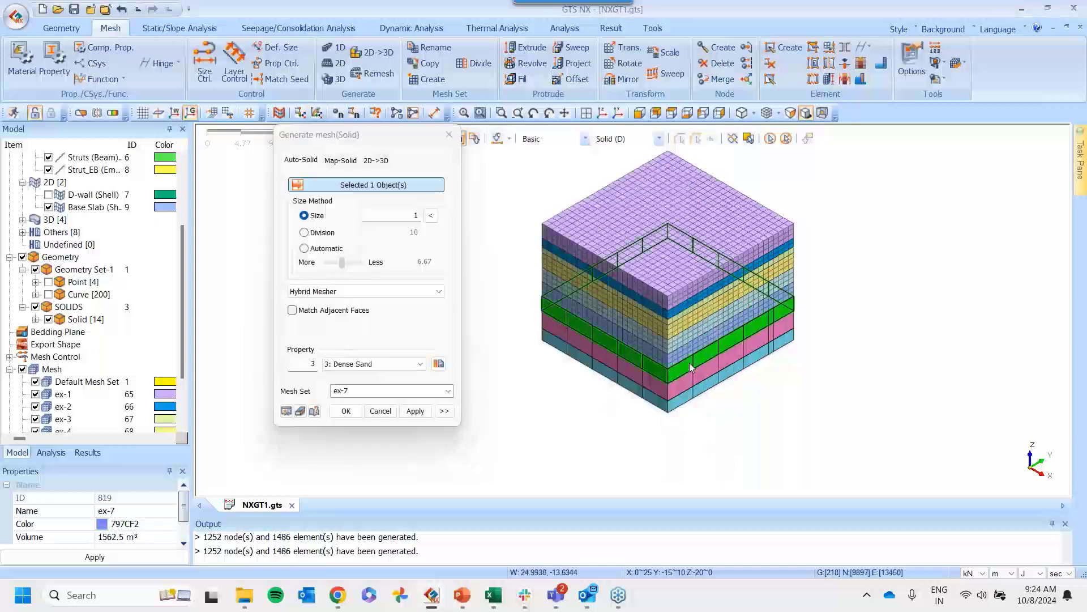
left_click(414, 411)
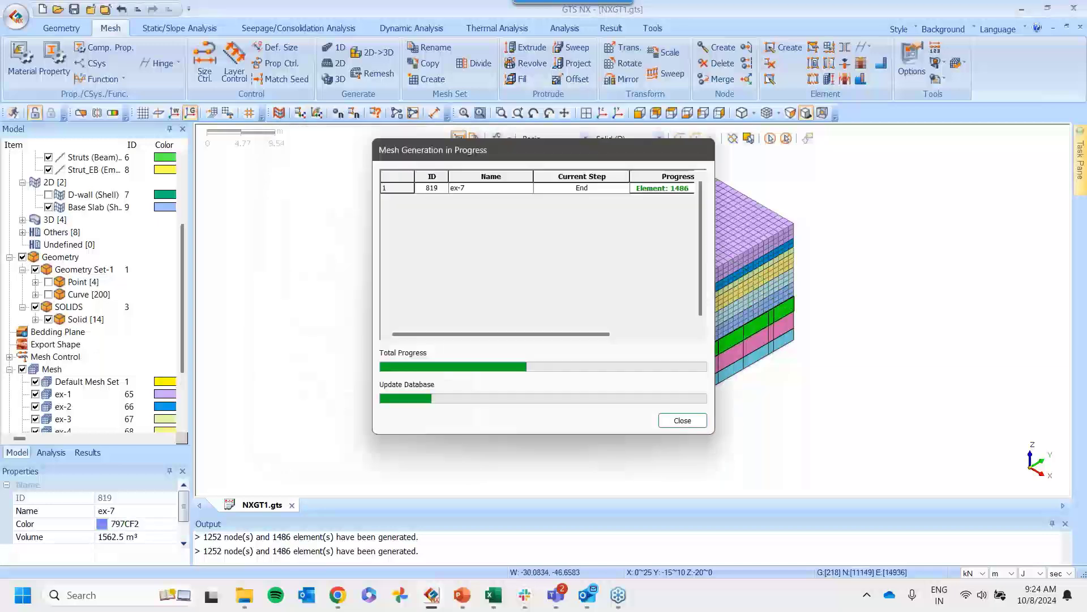
left_click(677, 381)
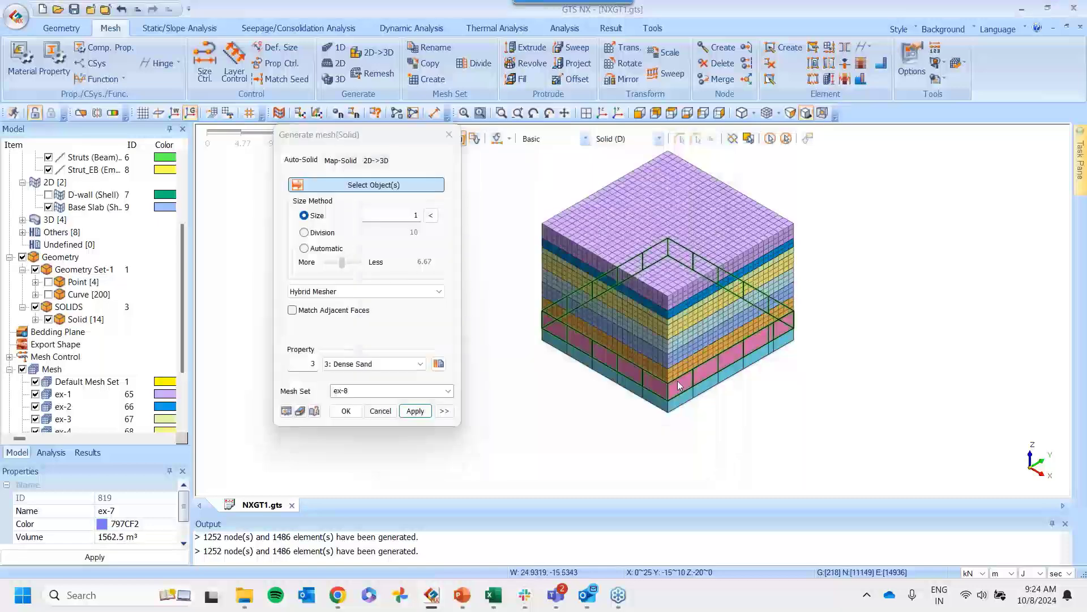
left_click(416, 411)
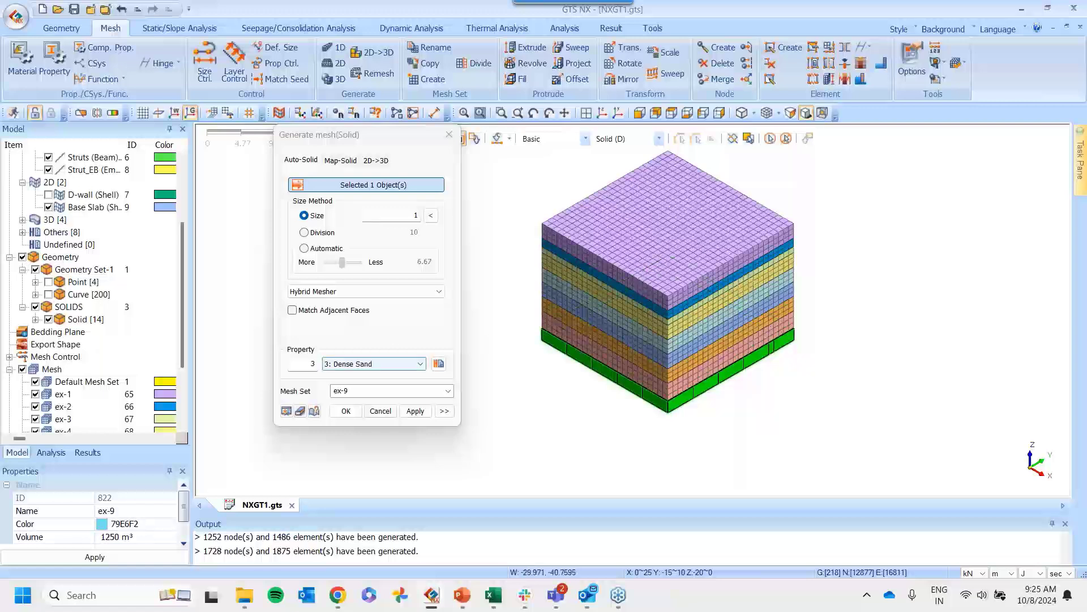
Mesh the lowest layer, ex-9, with the Bedrock property
left_click(371, 363)
left_click(351, 410)
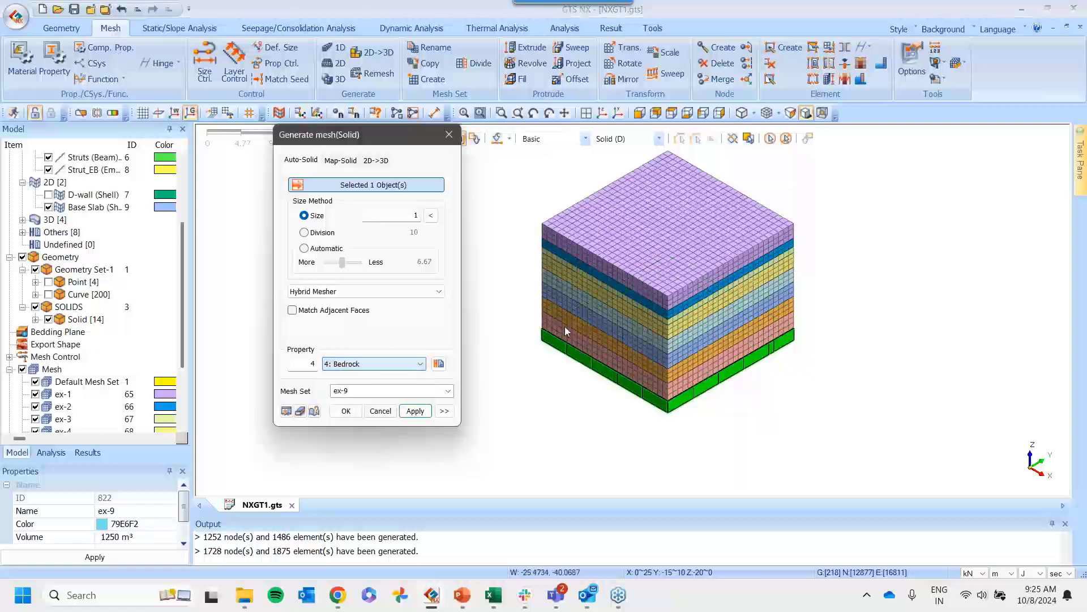
left_click(414, 412)
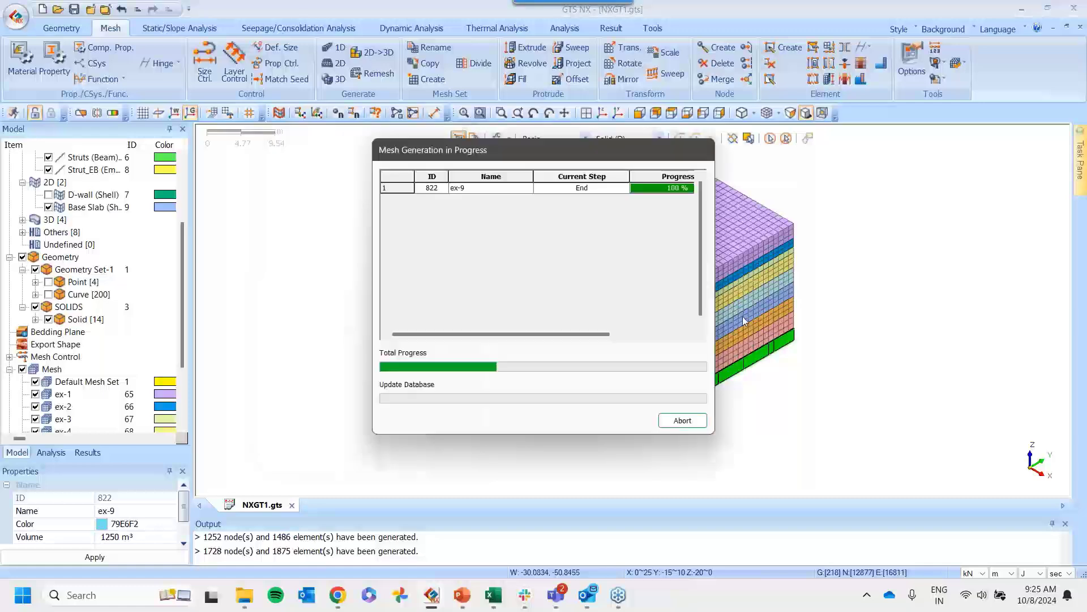
scroll(108, 342, "down", 3)
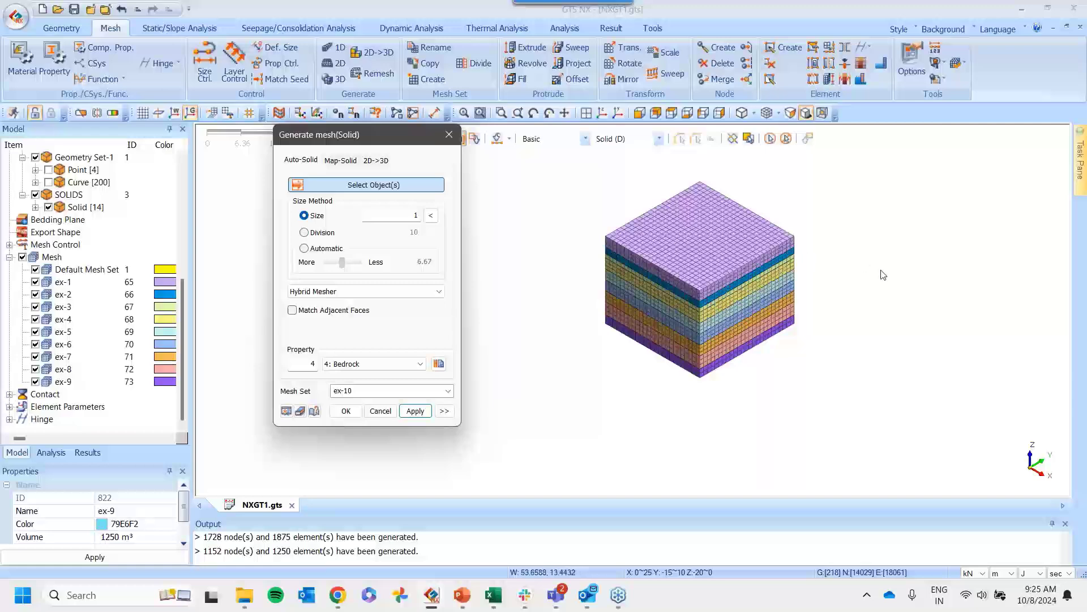
scroll(881, 274, "down", 3)
scroll(58, 292, "up", 3)
scroll(59, 292, "up", 2)
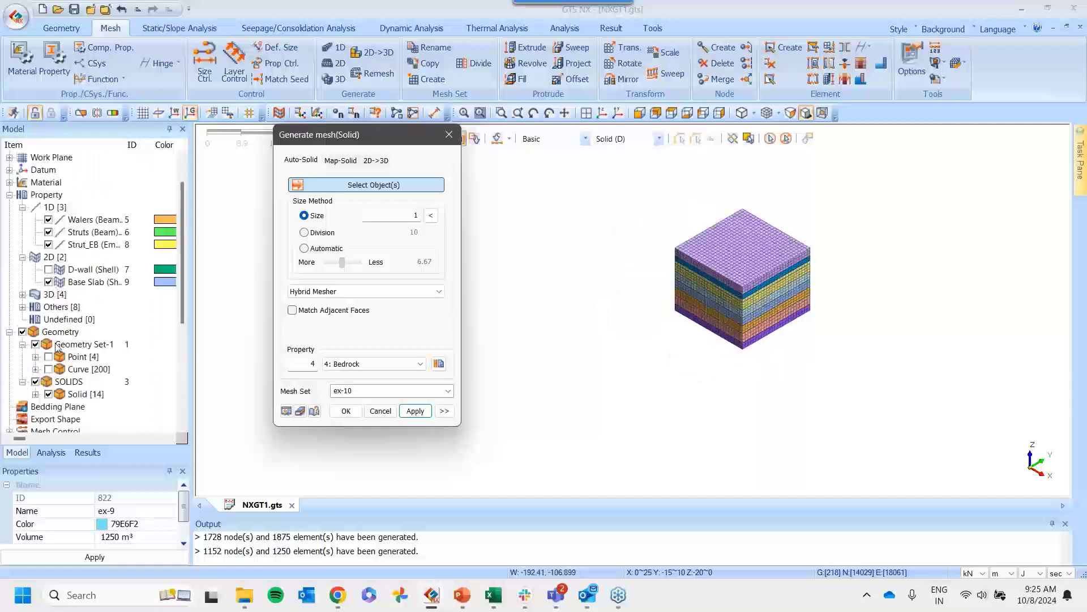
Set up the top soil layer mesh with Match Adjacent Faces, Top Soil property and name S-1
left_click(49, 394)
left_click(48, 394)
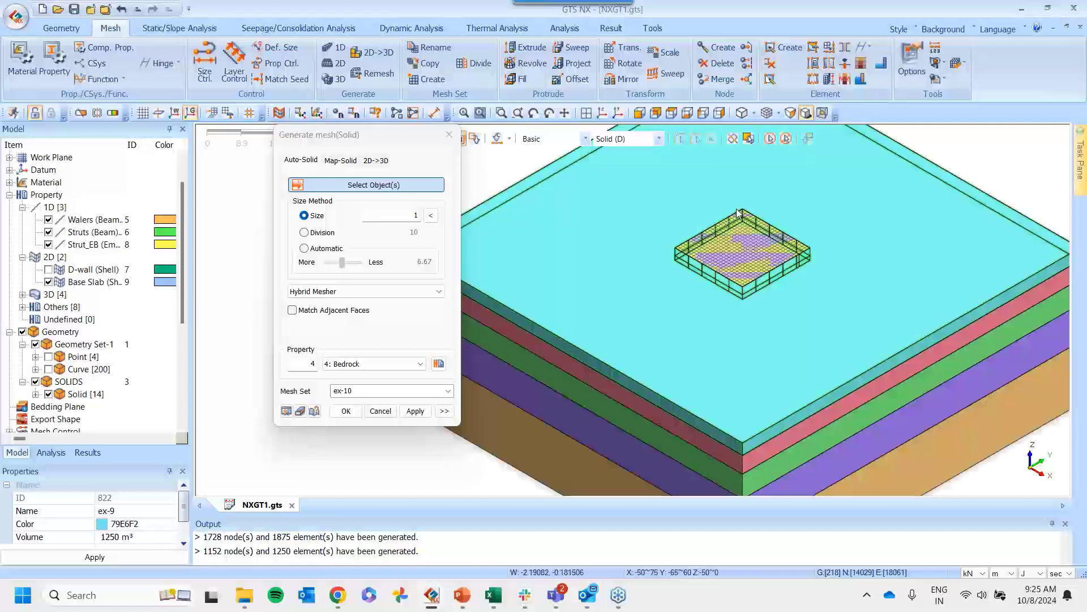
left_click_drag(340, 134, 298, 128)
left_click(250, 303)
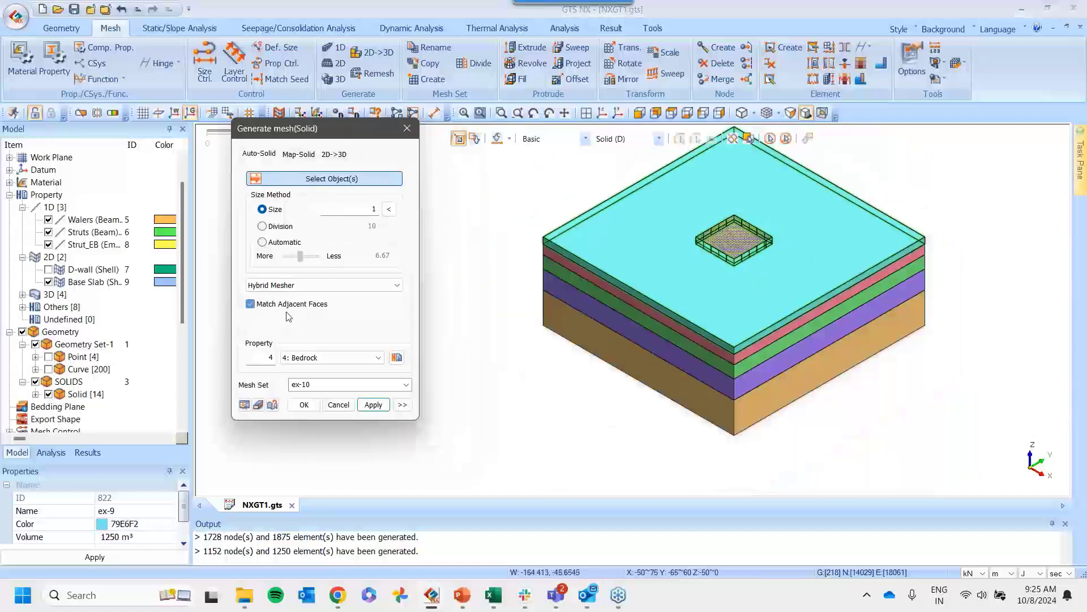
left_click(729, 301)
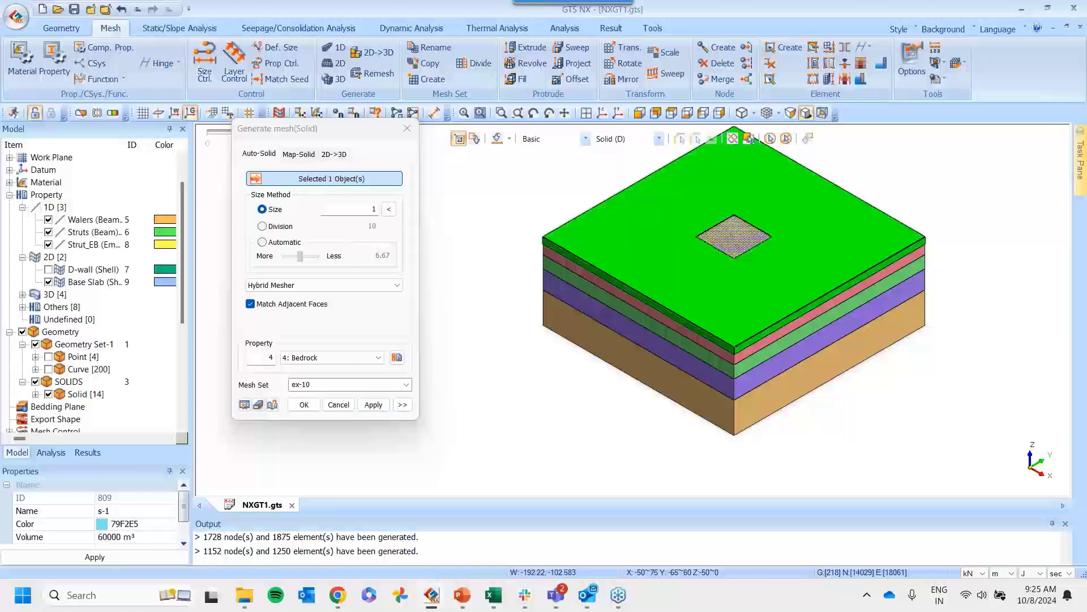
left_click(341, 360)
left_click(334, 370)
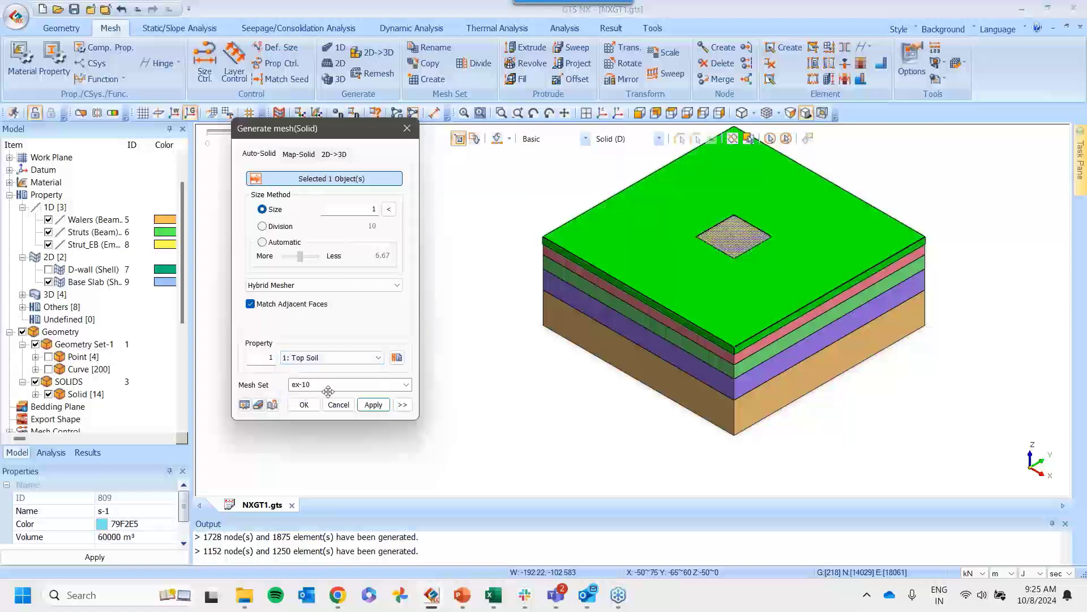
double_click(329, 384)
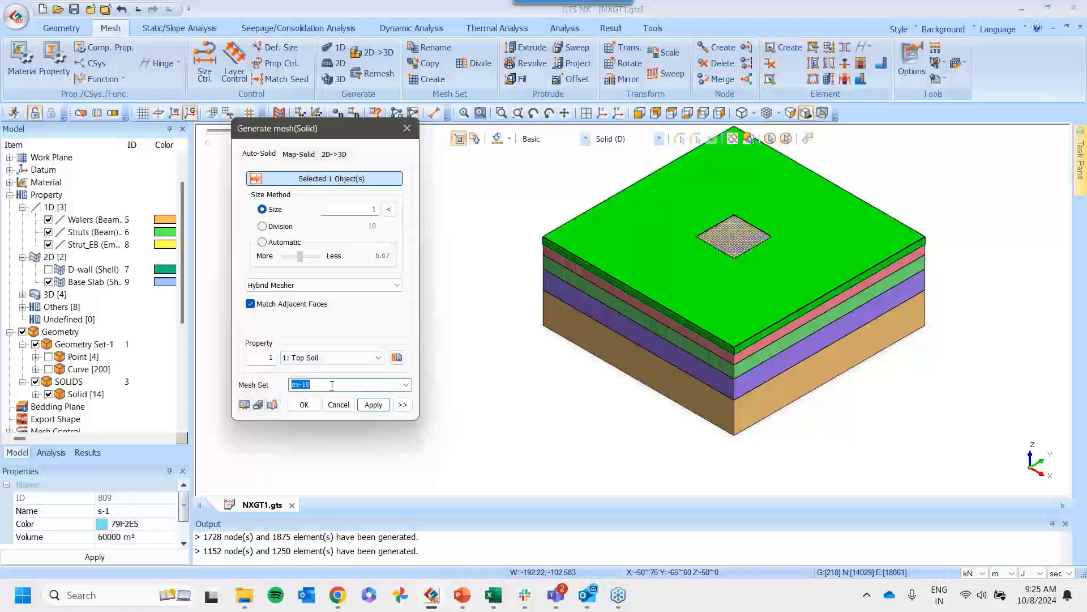
type("S-1")
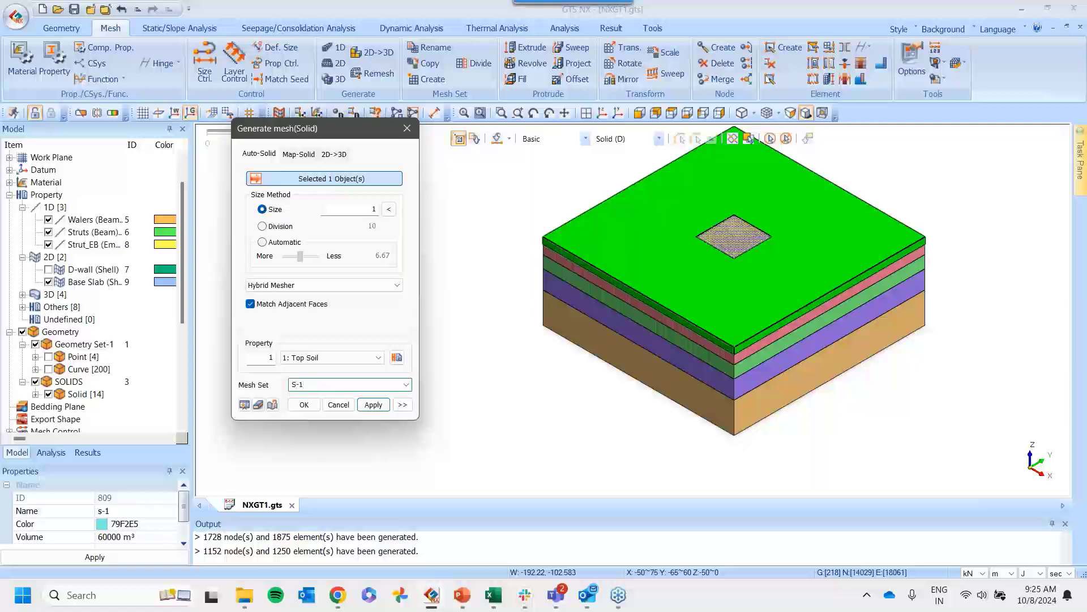
Abort the first meshing run and regenerate the top soil mesh at element size 5
left_click(373, 404)
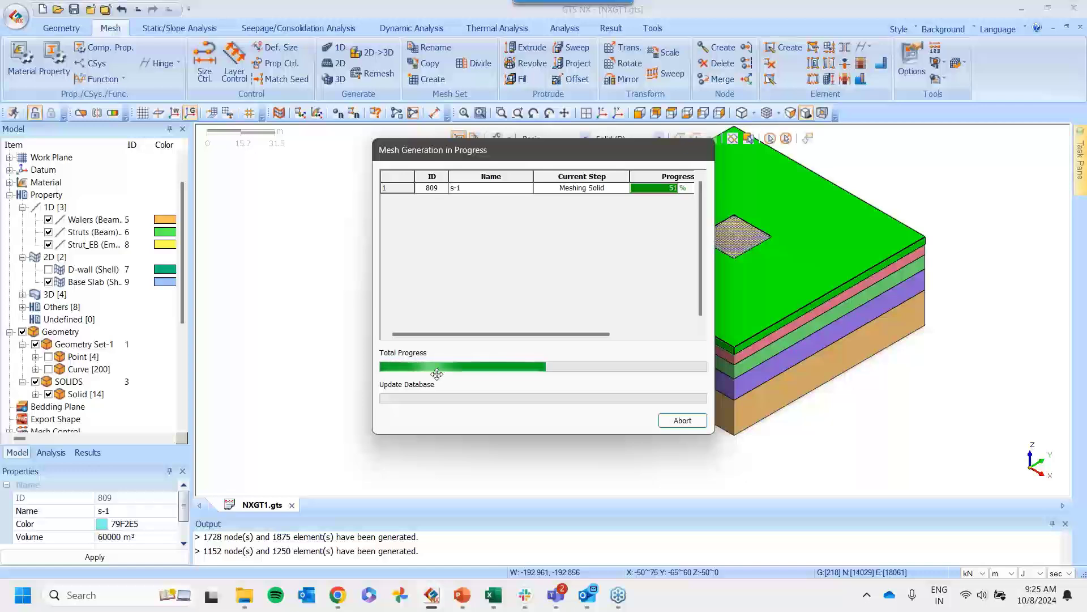
left_click(683, 420)
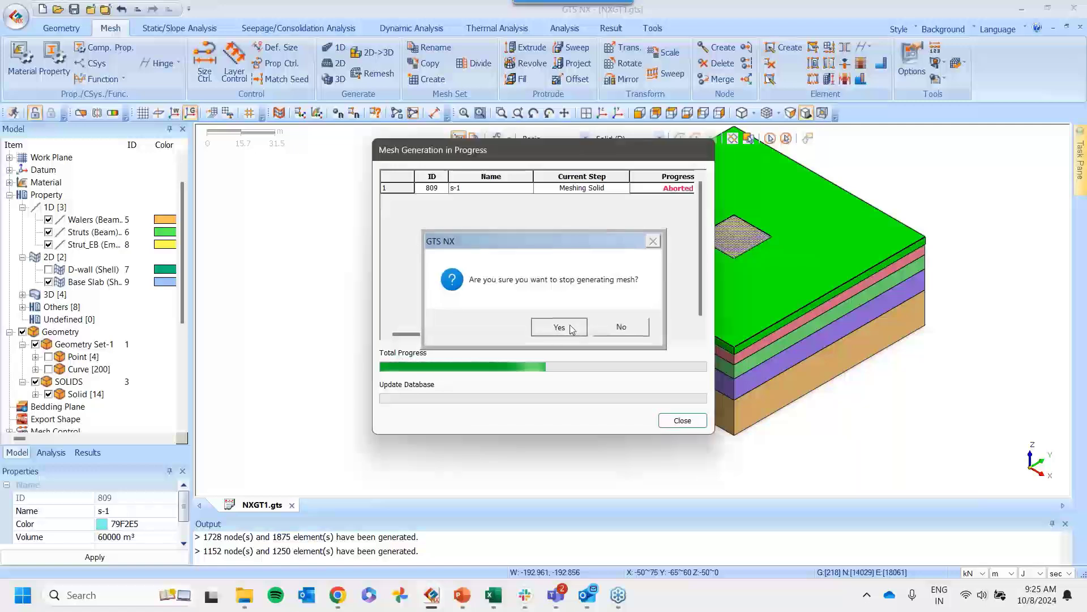
left_click(572, 330)
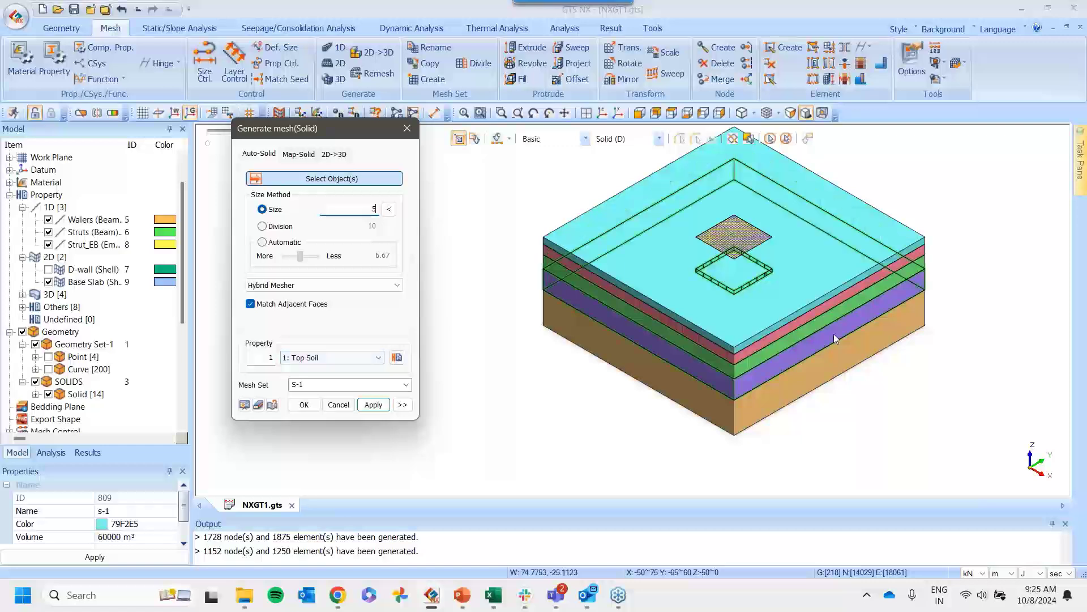
left_click(742, 300)
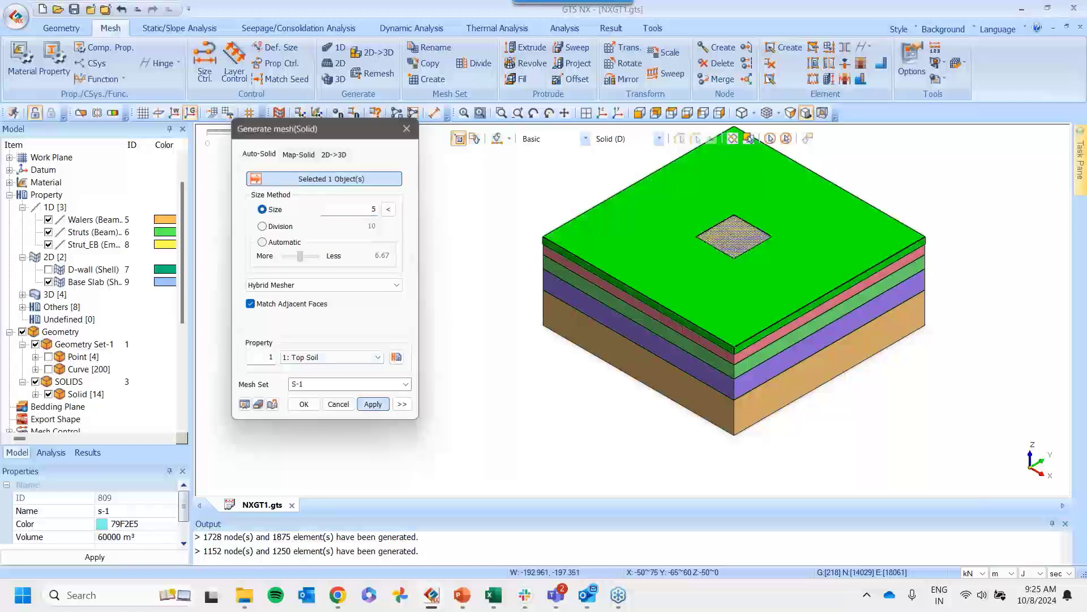
left_click(373, 404)
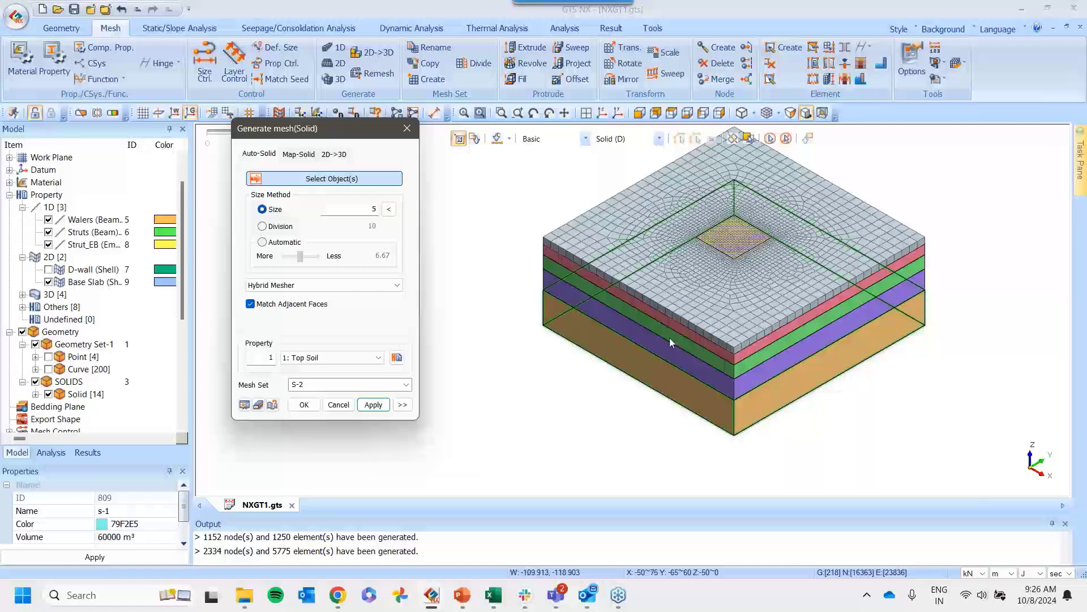
Mesh the second and third soil layers as S-2 Medium Sand and S-3 Dense Sand
scroll(678, 155, "up", 3)
scroll(678, 154, "up", 2)
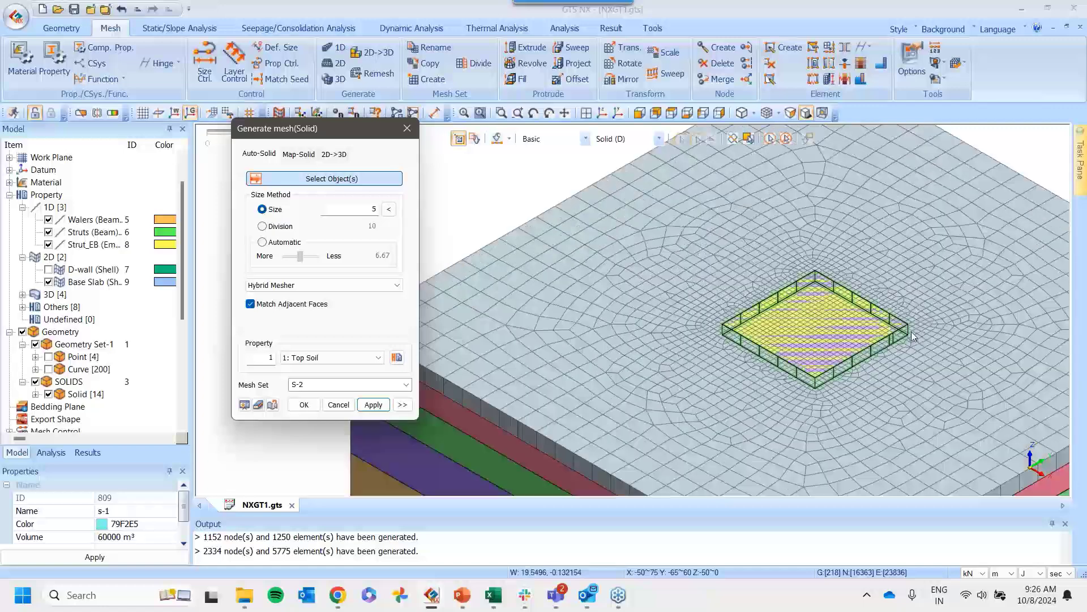
scroll(912, 336, "down", 5)
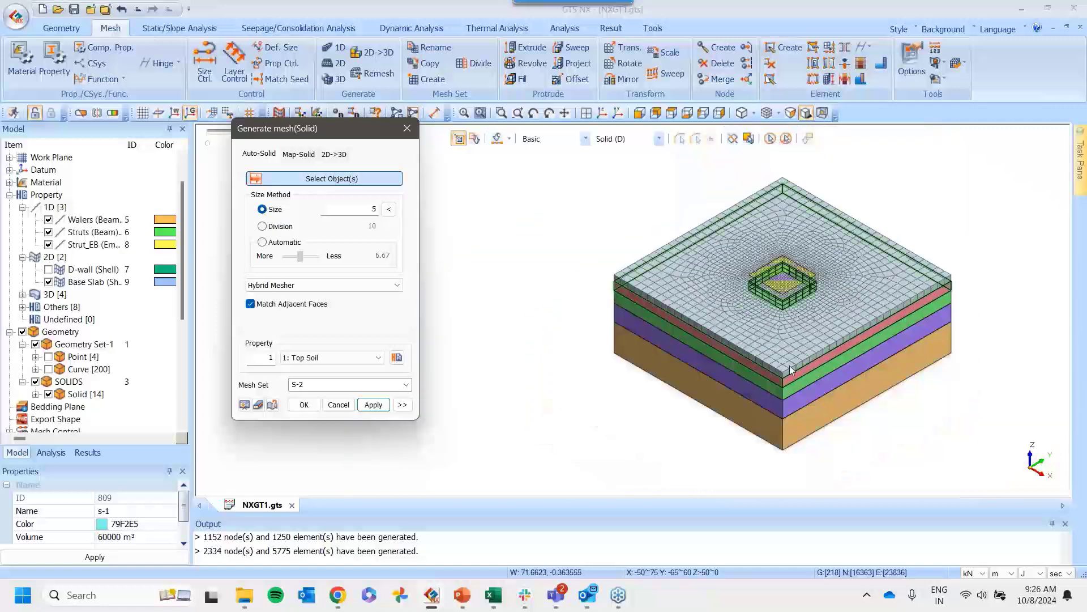
left_click(796, 375)
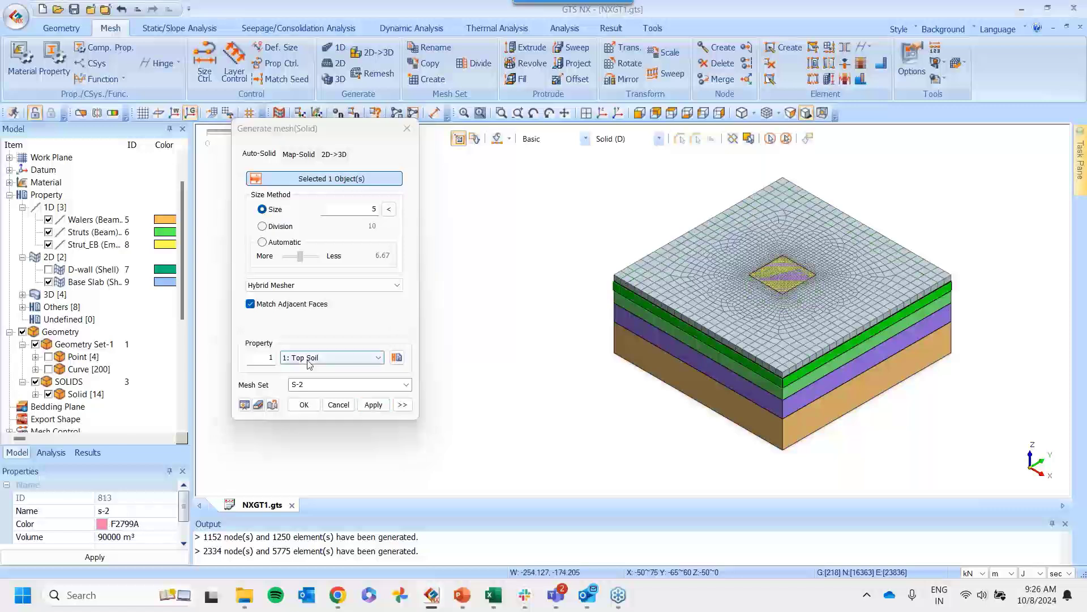
left_click(378, 357)
left_click(317, 375)
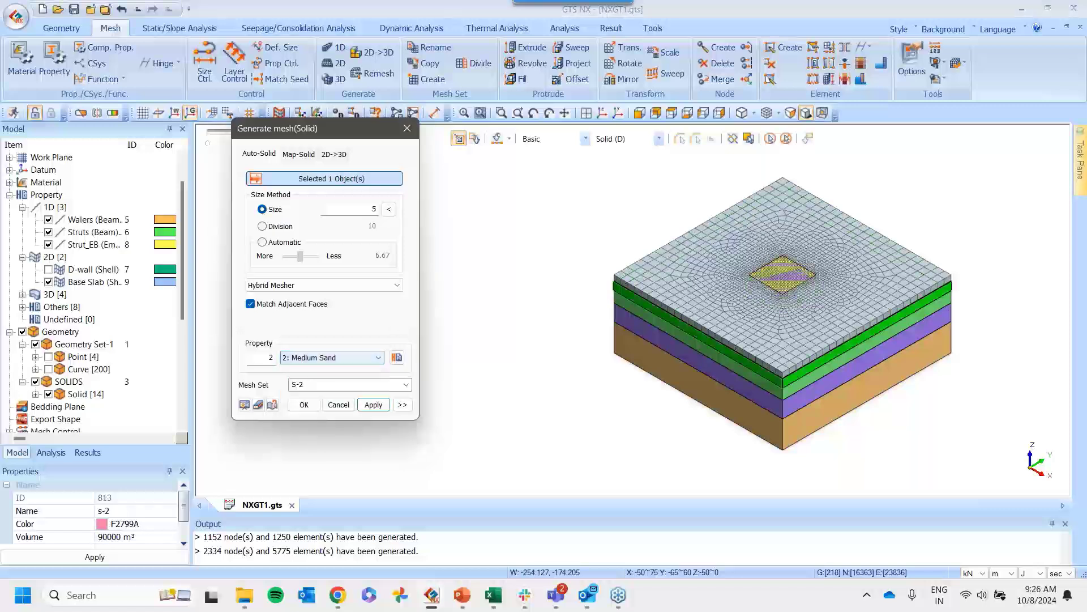
left_click(372, 405)
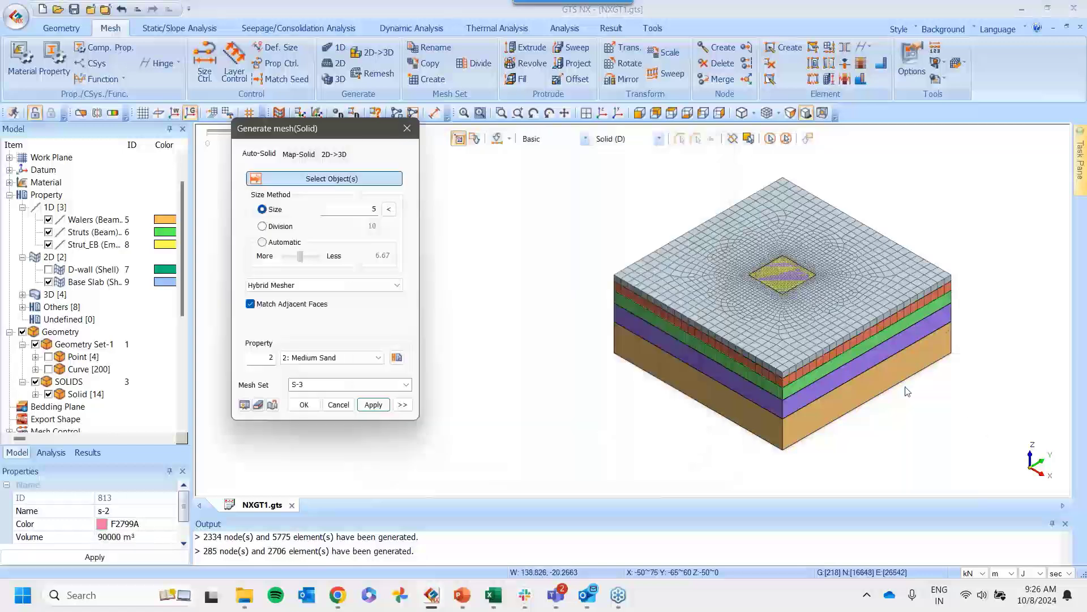
left_click(804, 381)
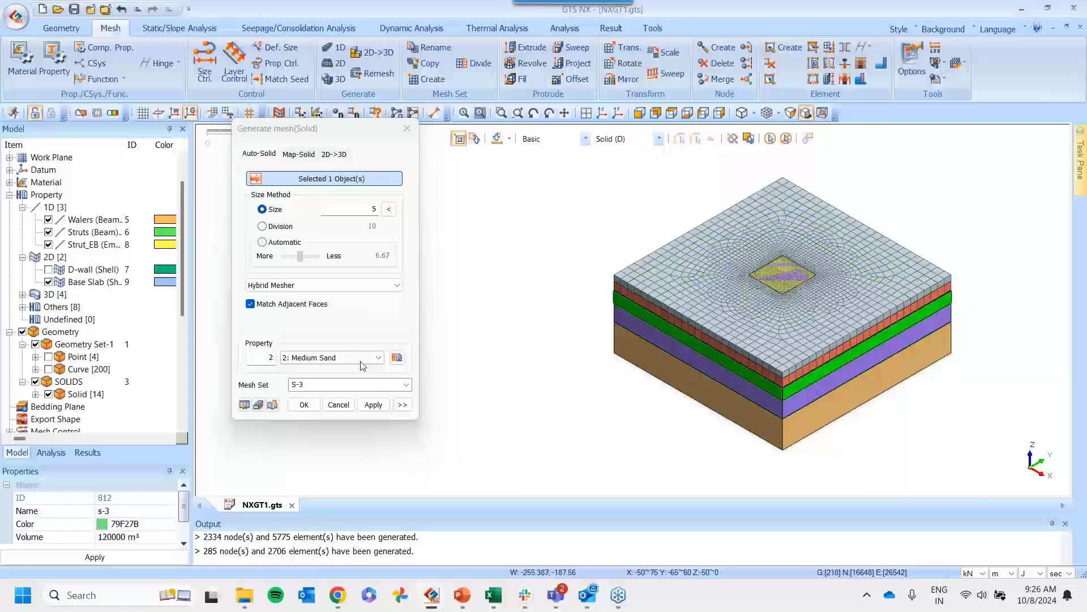
left_click(329, 363)
left_click(334, 390)
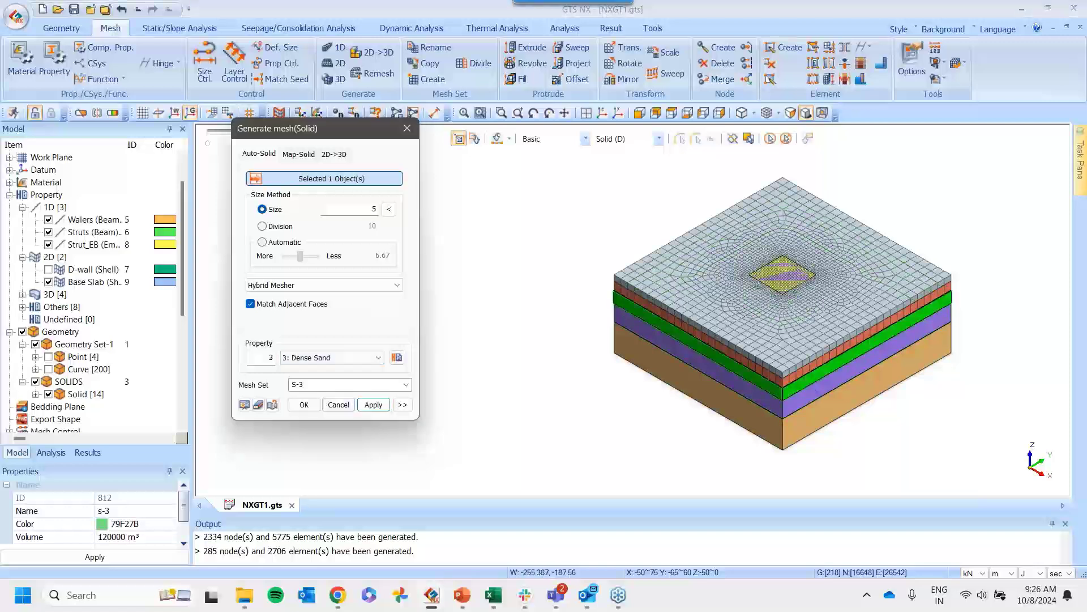
left_click(372, 405)
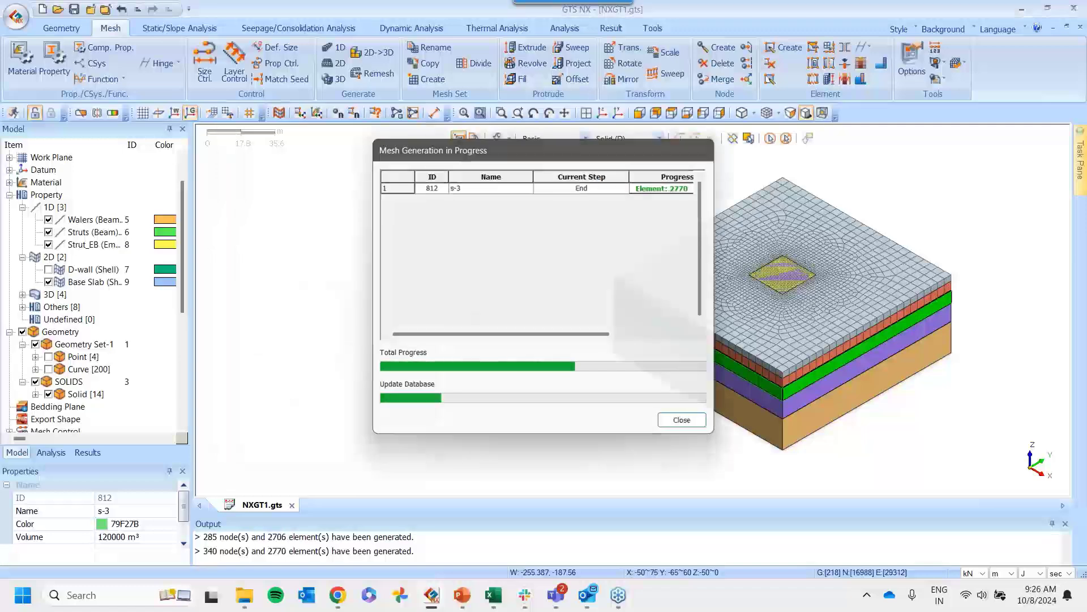
Mesh the two lowest layers with the Bedrock property as S-4 and S-5
left_click(866, 343)
left_click(332, 357)
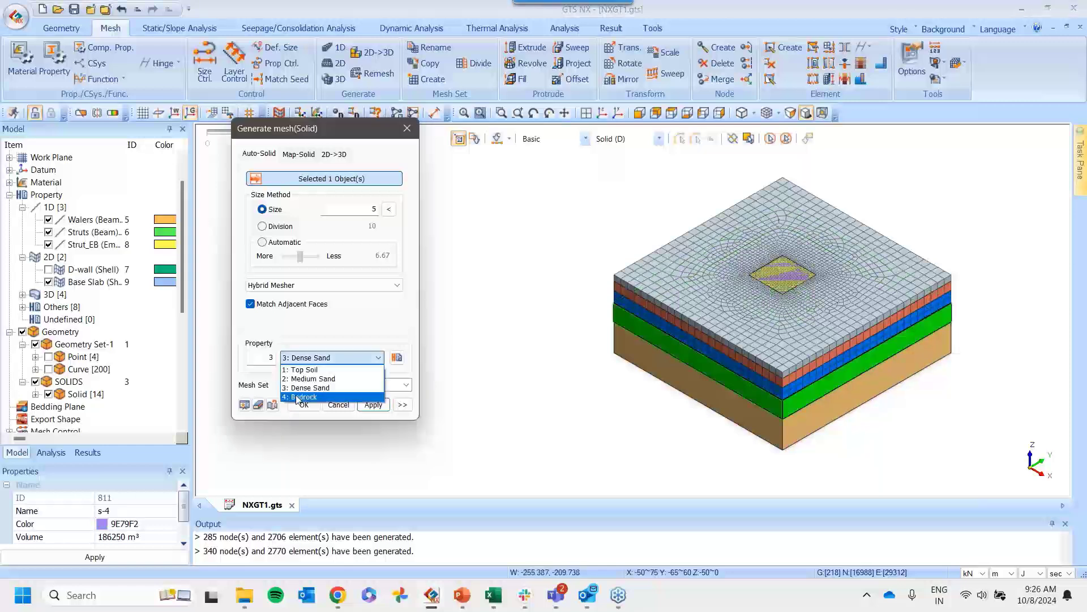
left_click(298, 397)
left_click(380, 408)
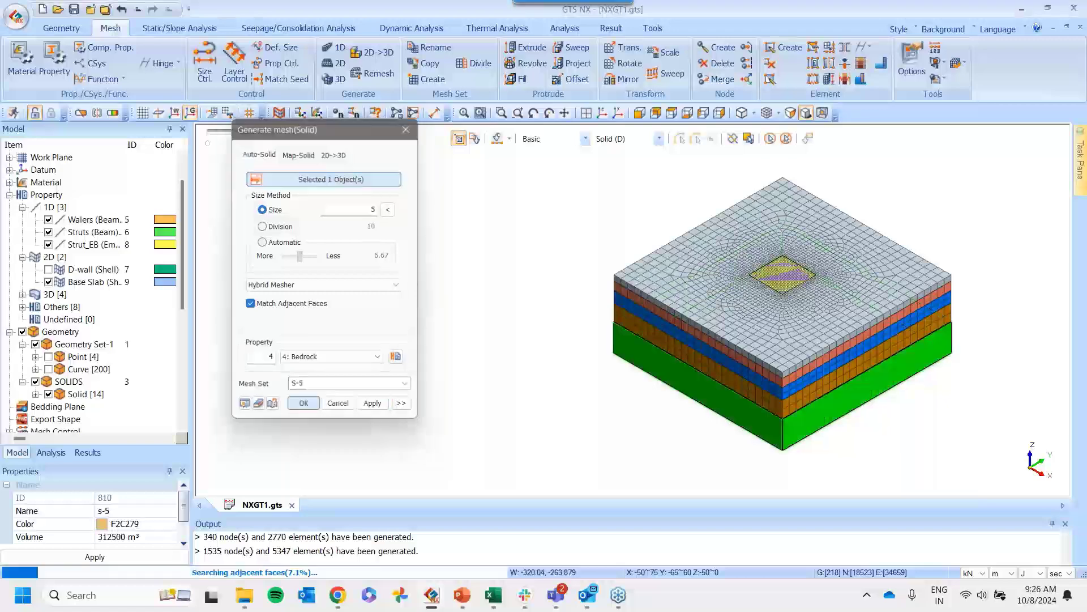
key("Return")
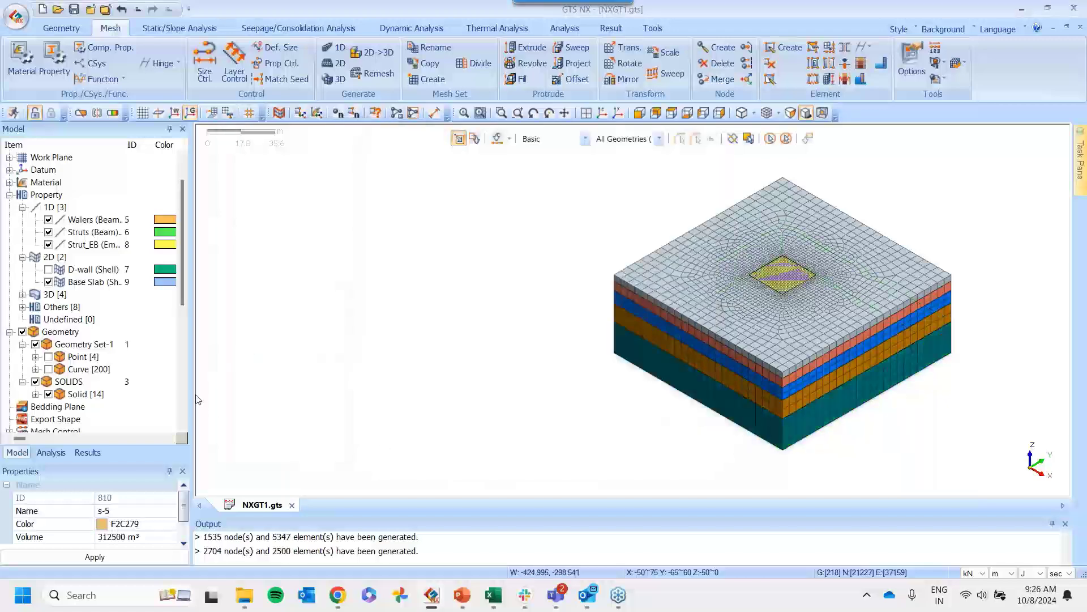
Hide all mesh sets so only the block geometry shows
scroll(889, 286, "down", 1)
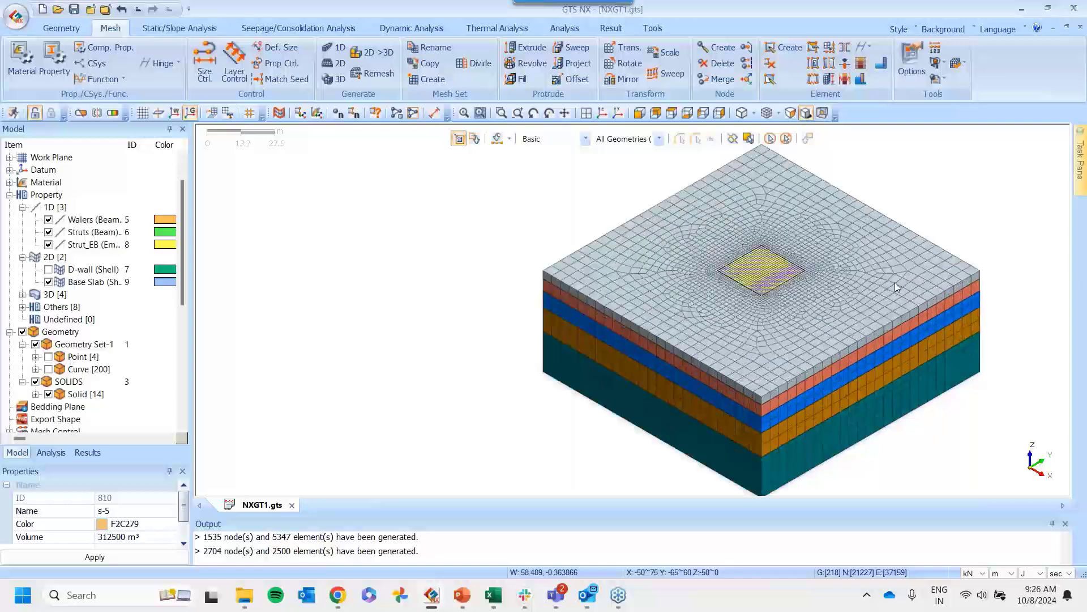
scroll(970, 275, "up", 1)
scroll(77, 332, "down", 7)
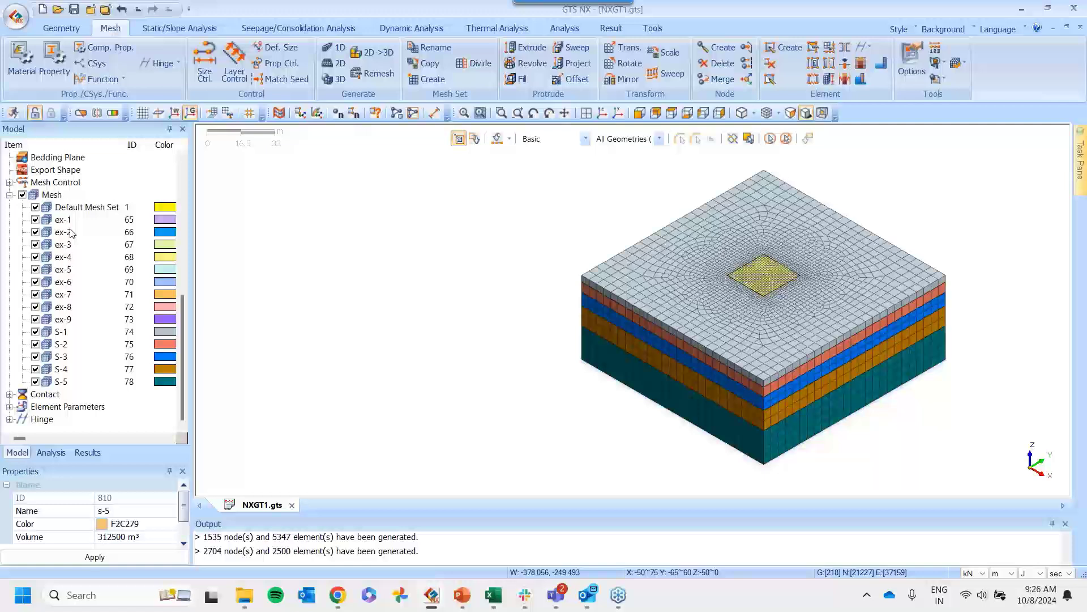
left_click(22, 195)
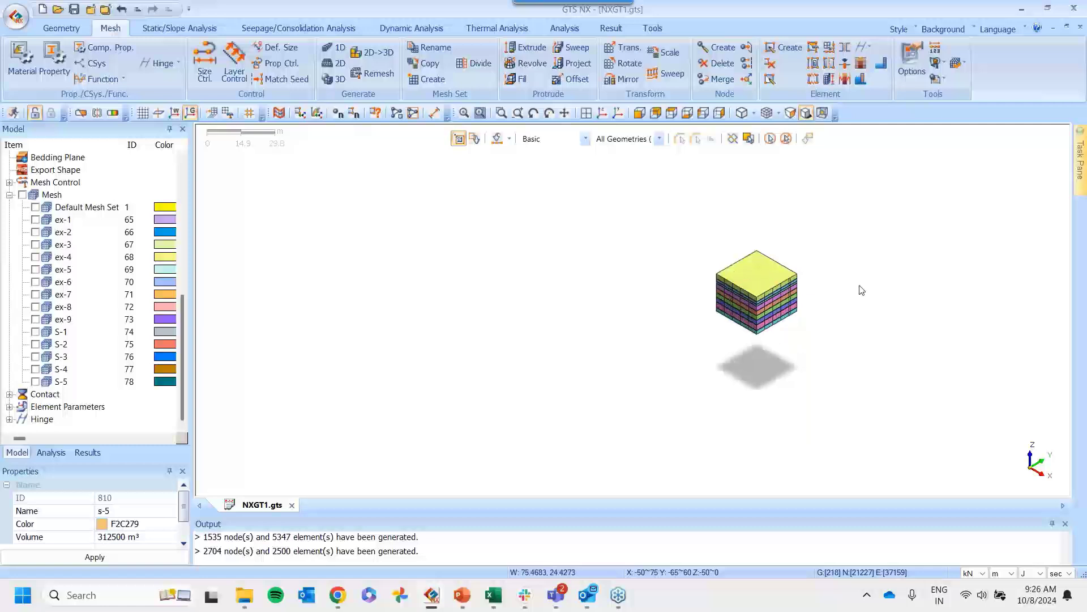
scroll(897, 267, "up", 3)
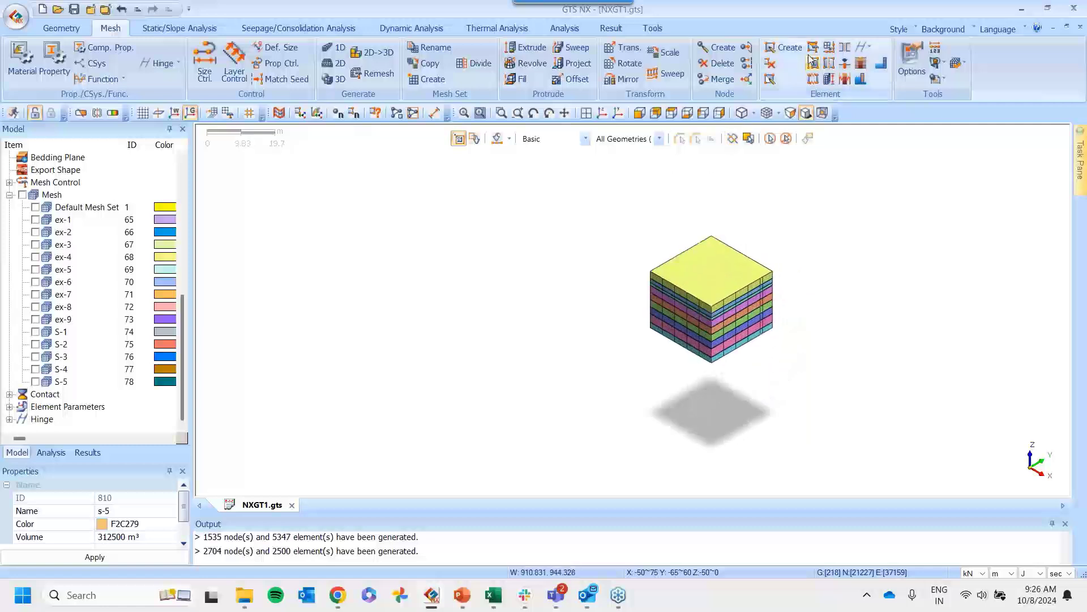
Pick the 567 edges on all four sides of the block for Strut_EB extraction
left_click(834, 51)
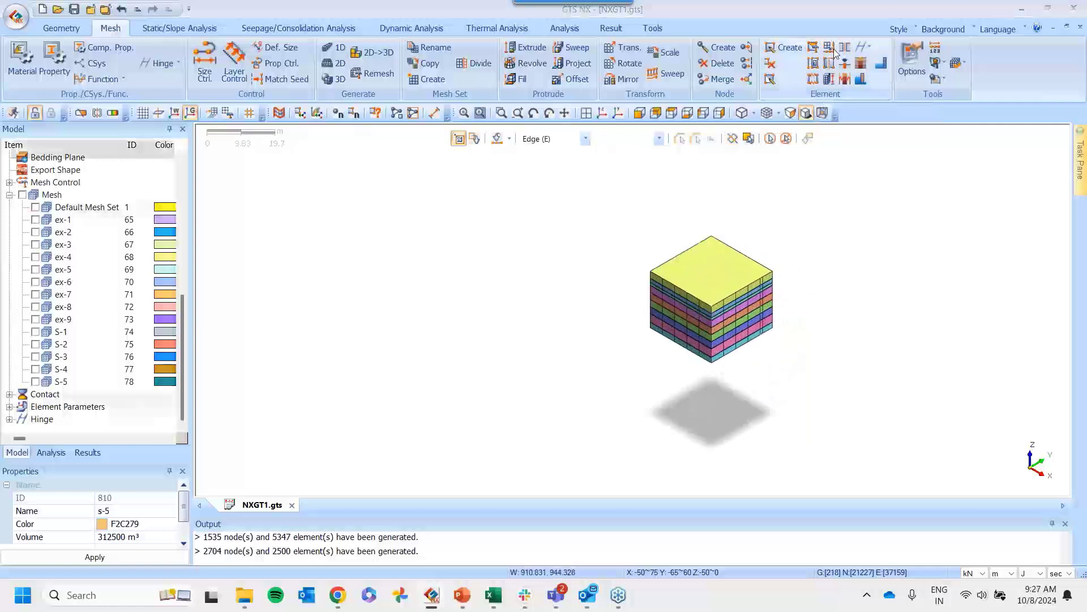
left_click(672, 112)
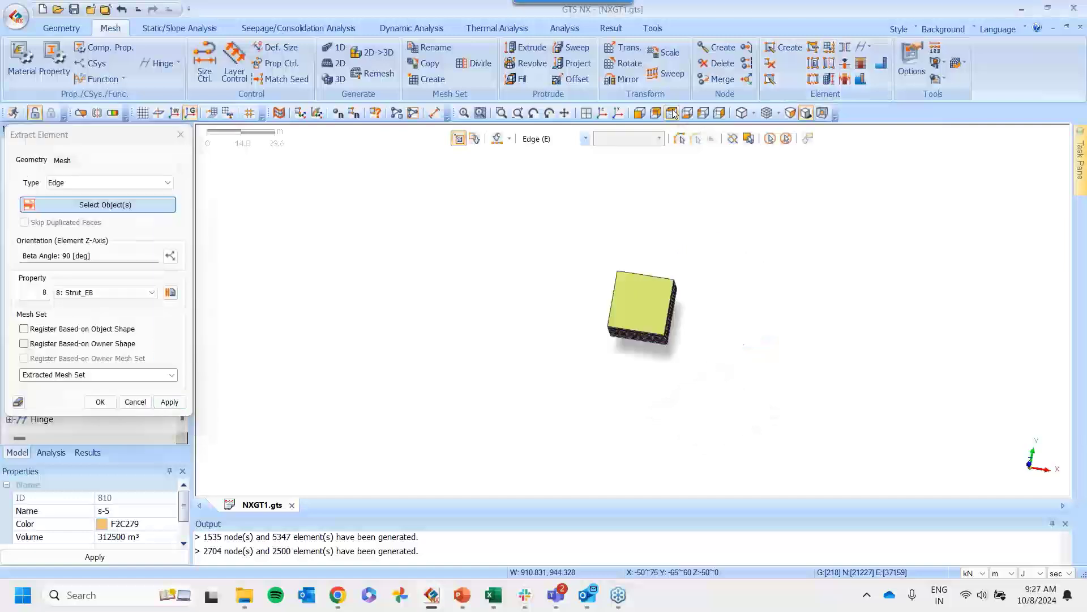
scroll(743, 246, "up", 5)
scroll(744, 277, "up", 1)
left_click_drag(453, 204, 568, 485)
left_click_drag(490, 468, 871, 418)
left_click_drag(828, 180, 759, 482)
left_click_drag(477, 167, 896, 235)
left_click(604, 113)
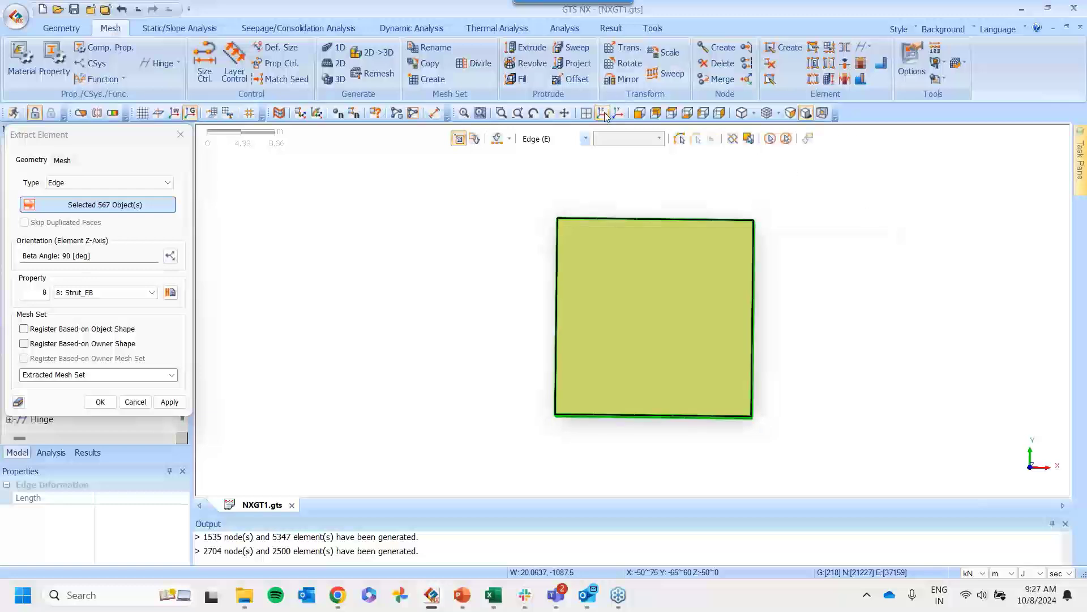
left_click_drag(121, 144, 404, 149)
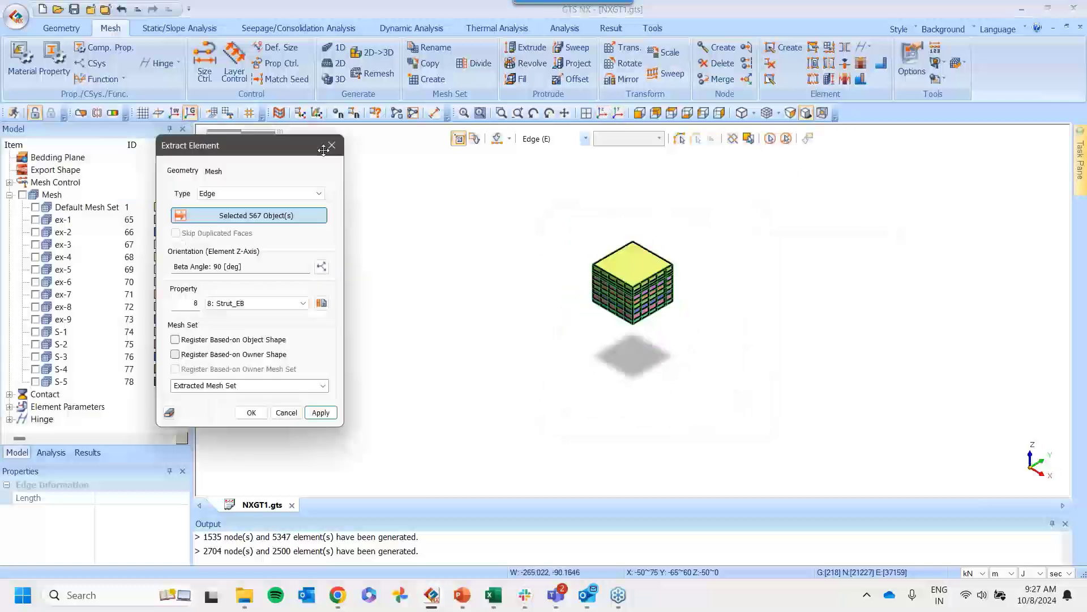
left_click(363, 187)
Select the 189 perimeter faces on all four sides of the block in top view
left_click(348, 205)
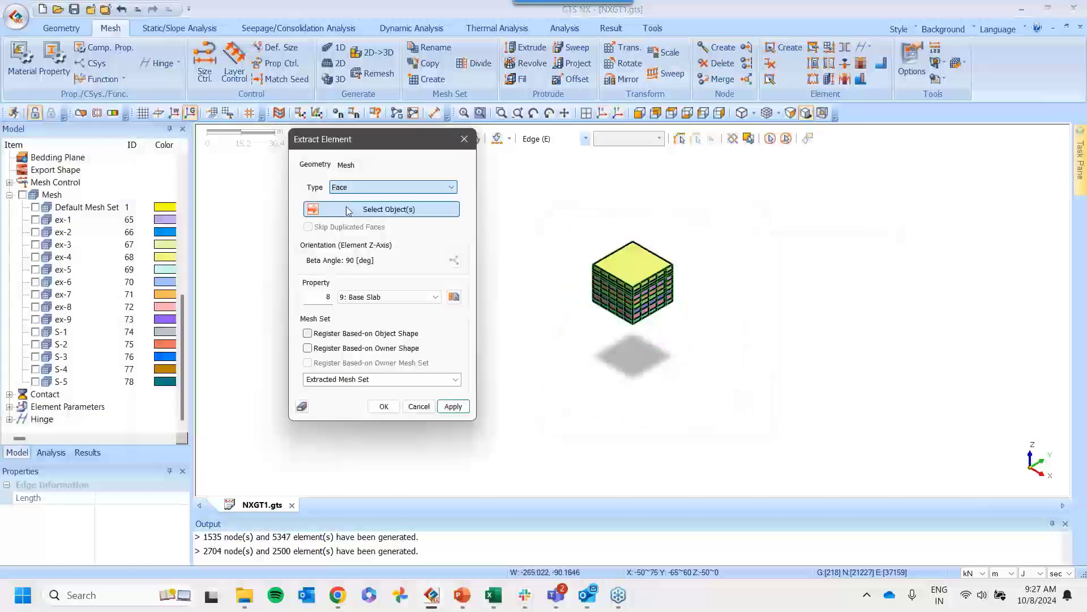
left_click(678, 117)
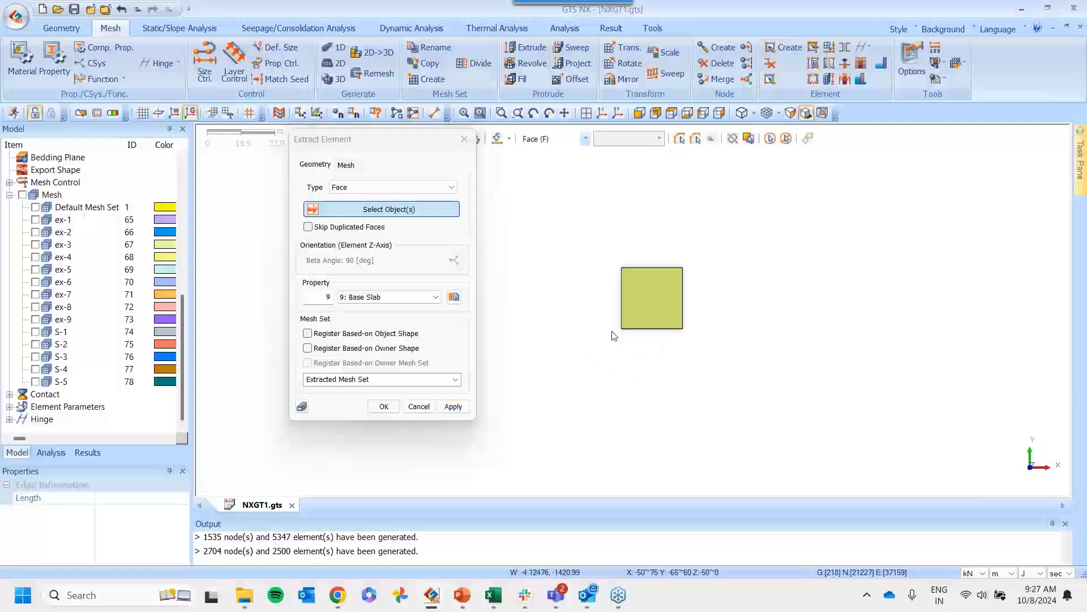
left_click_drag(573, 207, 627, 368)
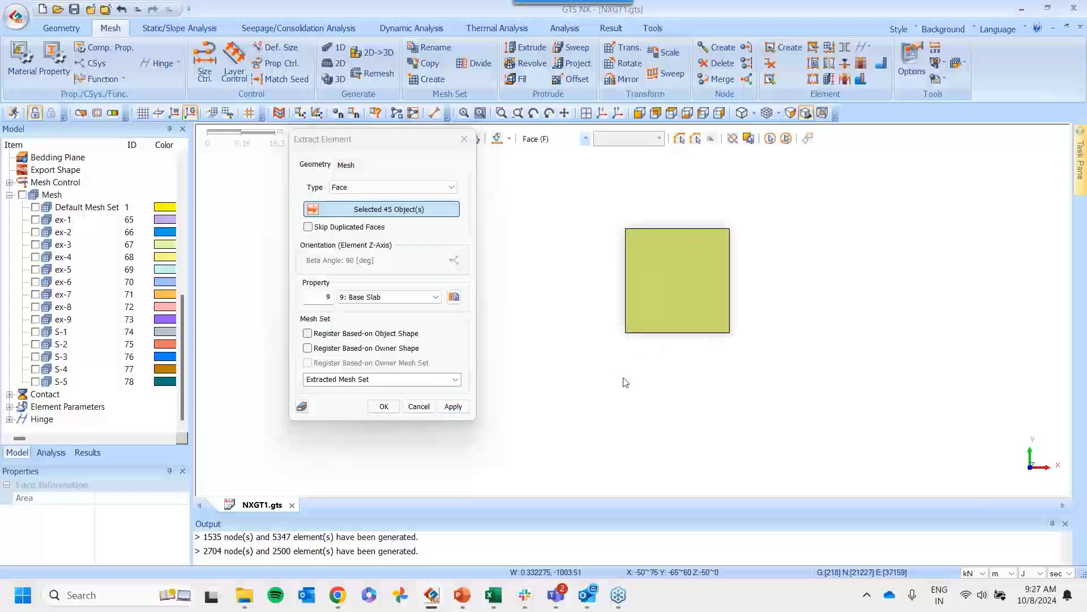
left_click_drag(574, 395, 824, 332)
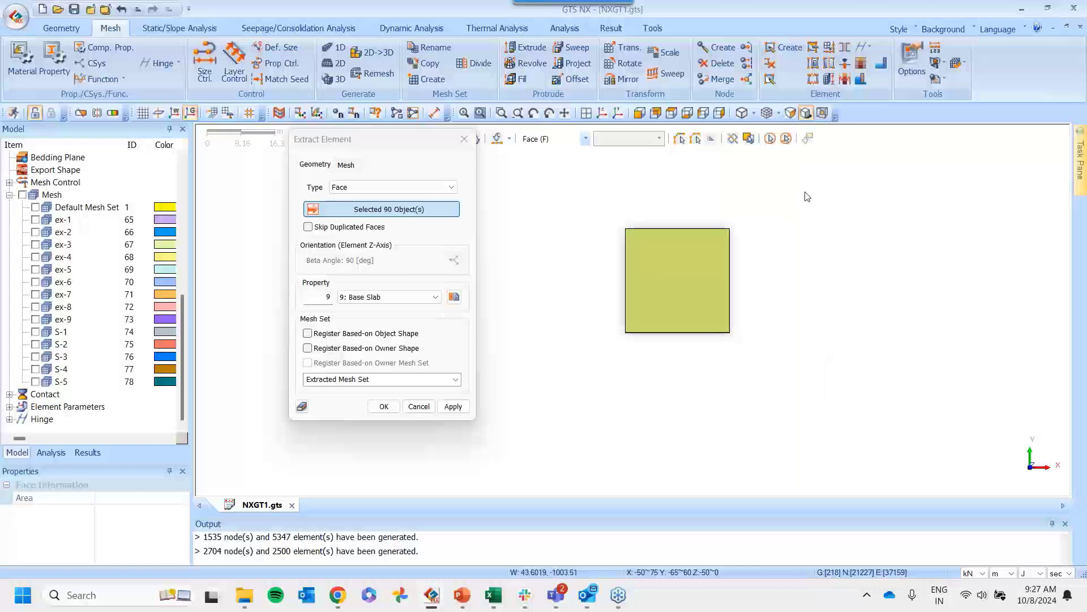
left_click_drag(785, 194, 734, 381)
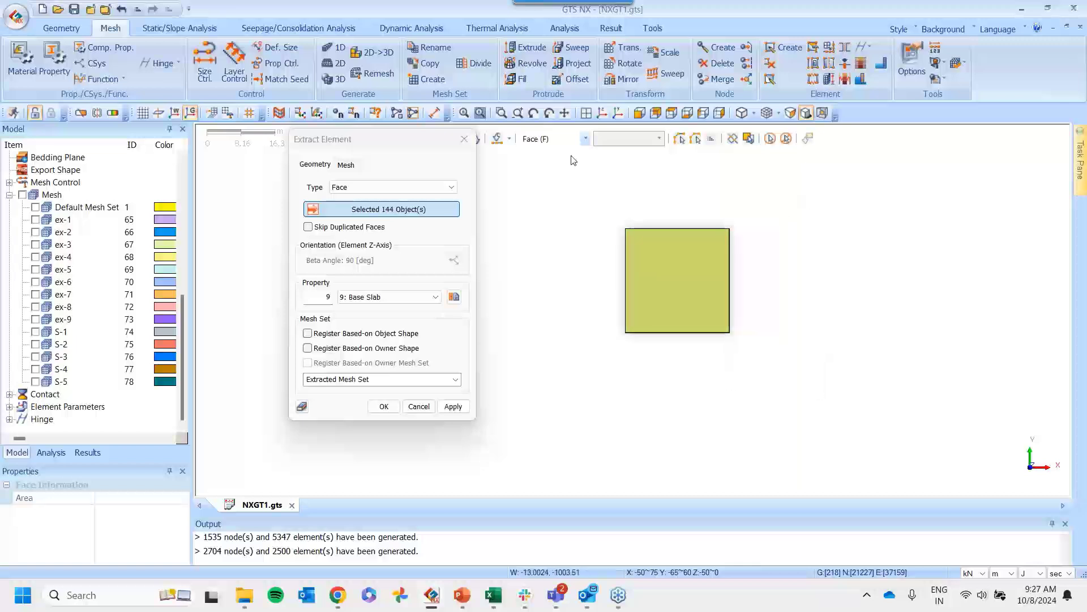
left_click_drag(572, 167, 837, 235)
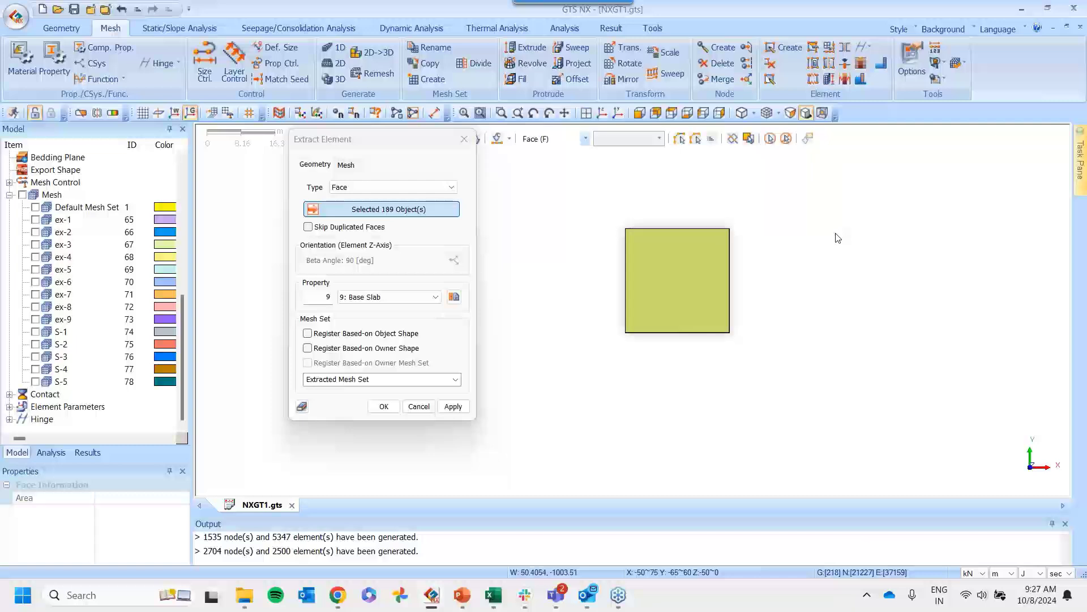
middle_click_drag(717, 389, 770, 238, "ctrl")
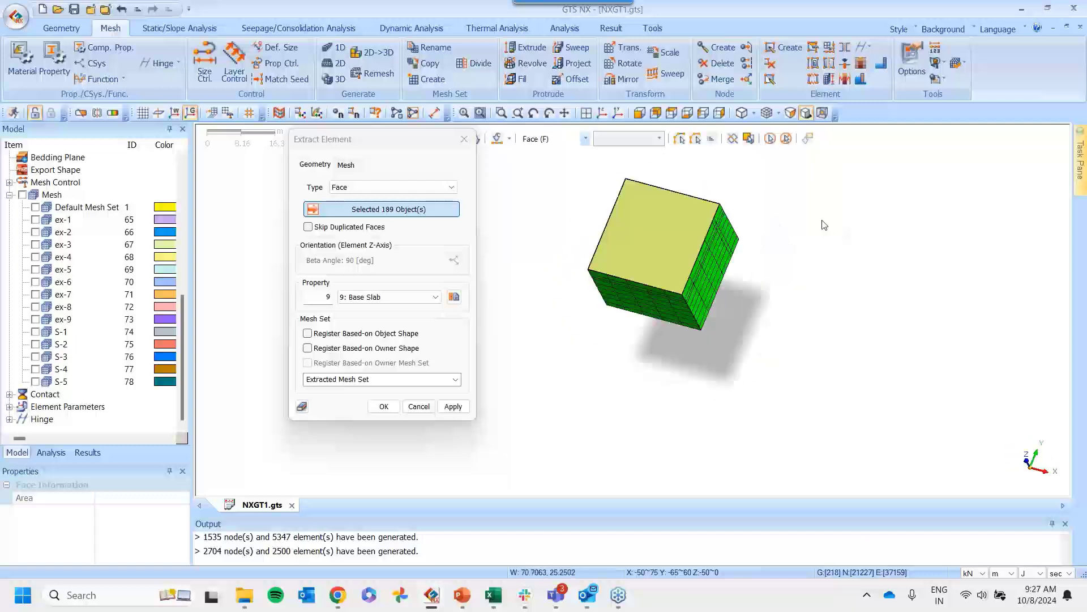
left_click(608, 115)
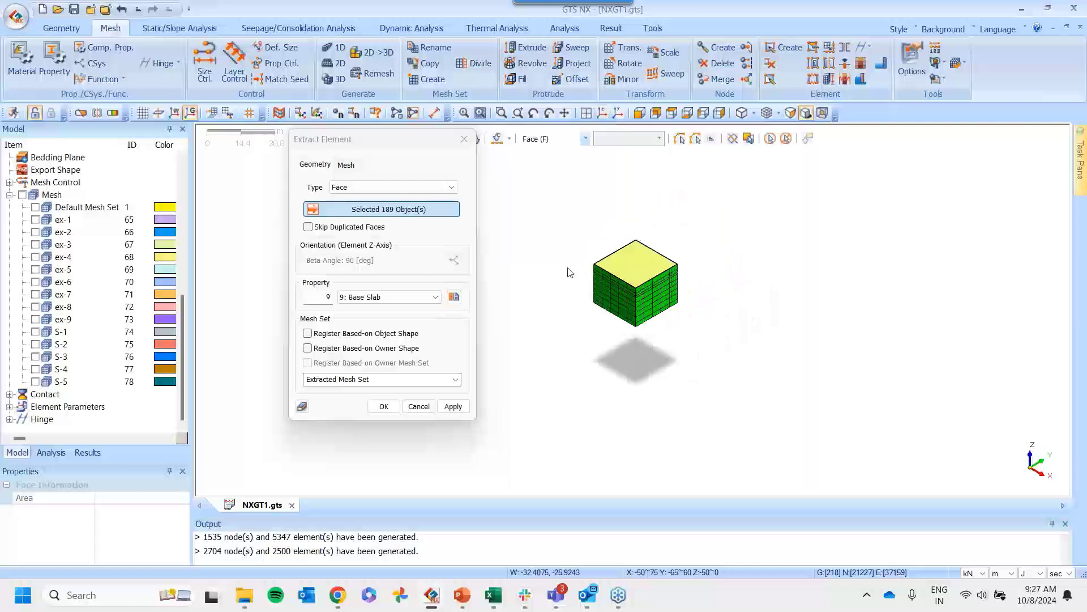
scroll(571, 272, "up", 2)
Assign Property 7: D-wall and extract the faces into mesh set D WALL
left_click(378, 383)
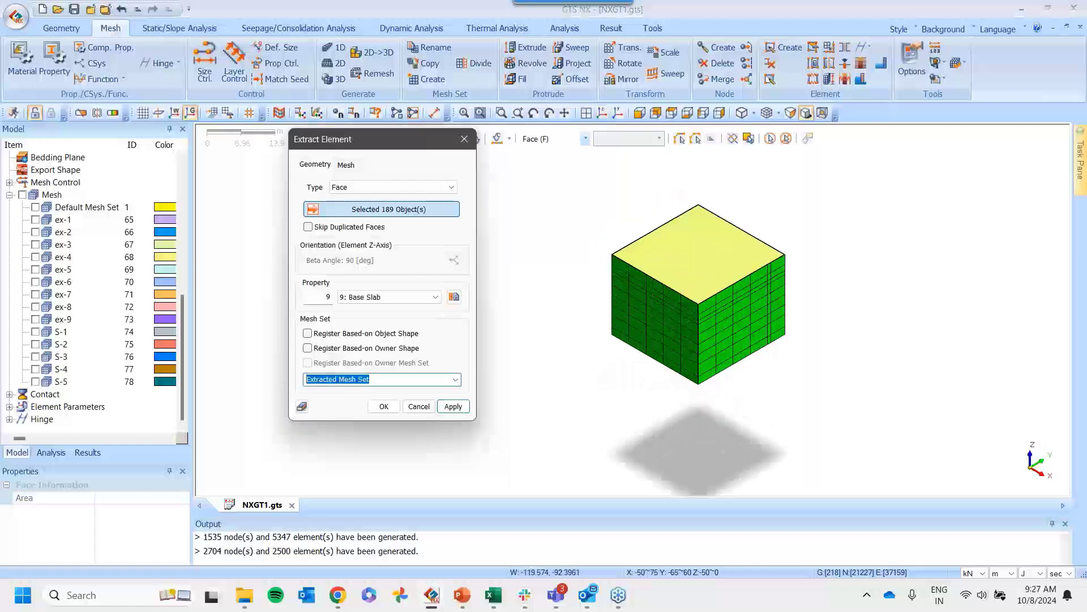
left_click(391, 297)
left_click(384, 380)
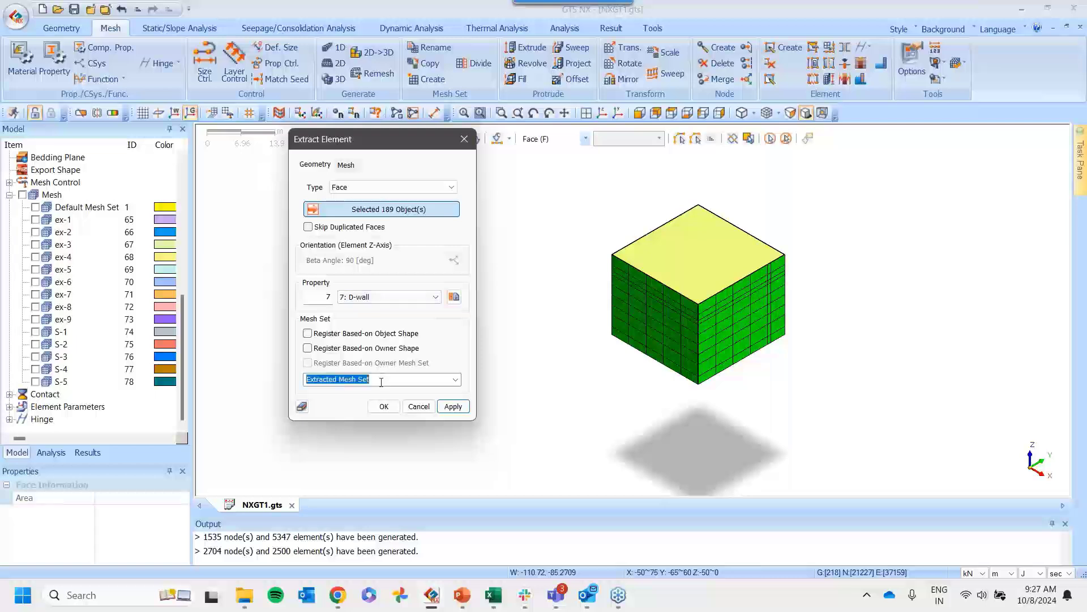
type("D WALL")
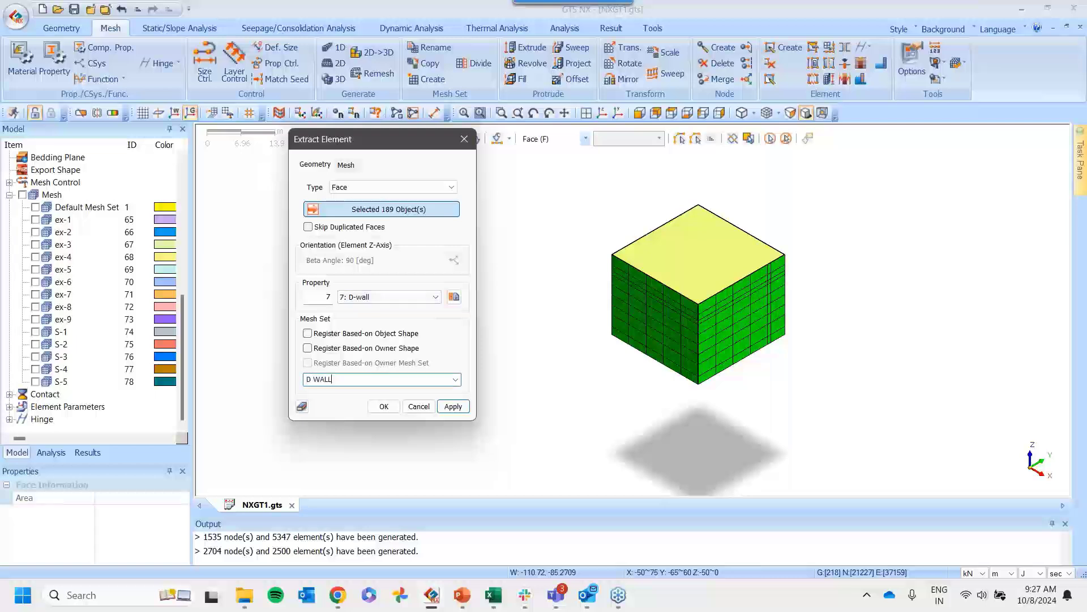
left_click(452, 406)
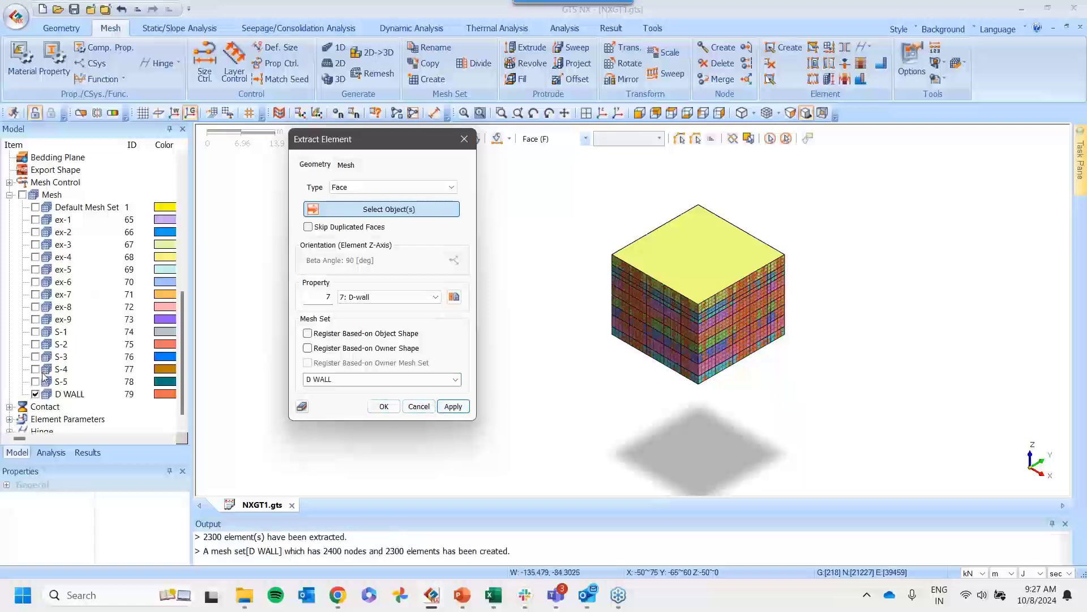
Hide the D WALL mesh and solids, show only ex-8, and pick its top face
left_click(35, 394)
scroll(57, 295, "up", 8)
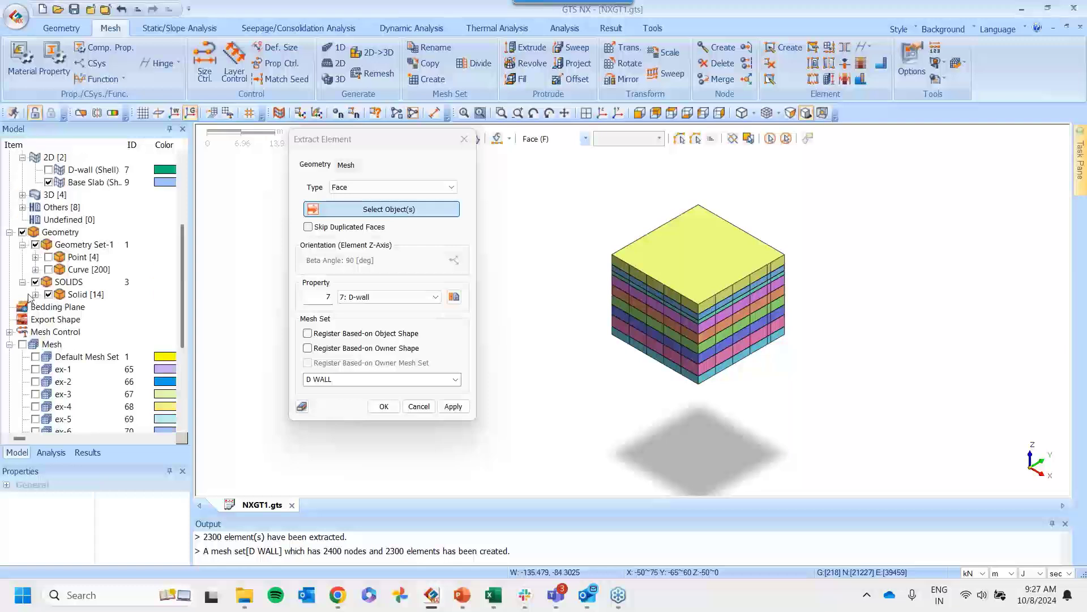
left_click(48, 245)
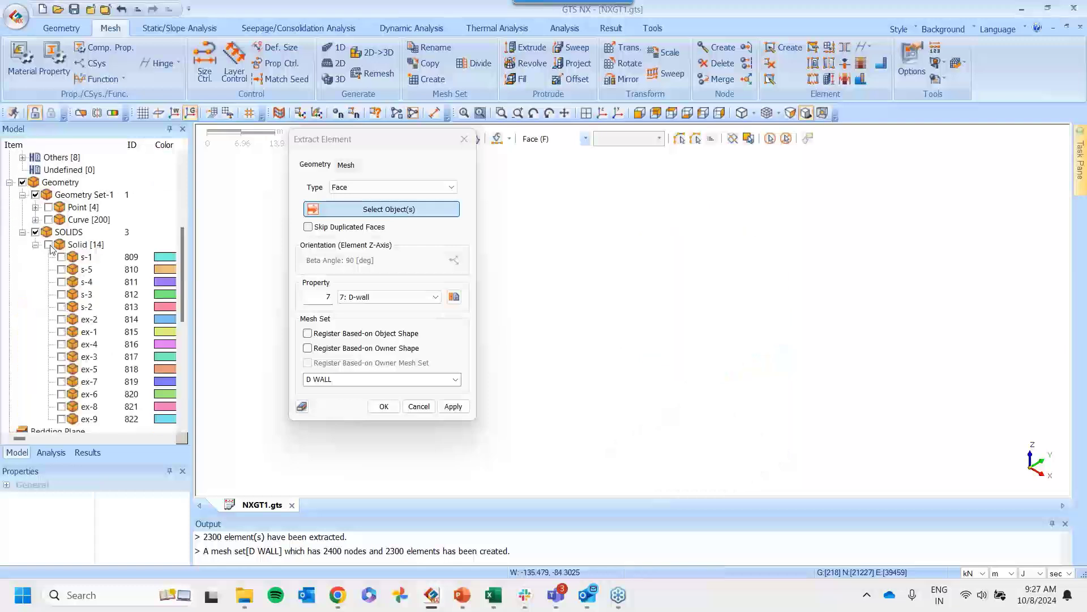
scroll(57, 266, "down", 1)
left_click(61, 368)
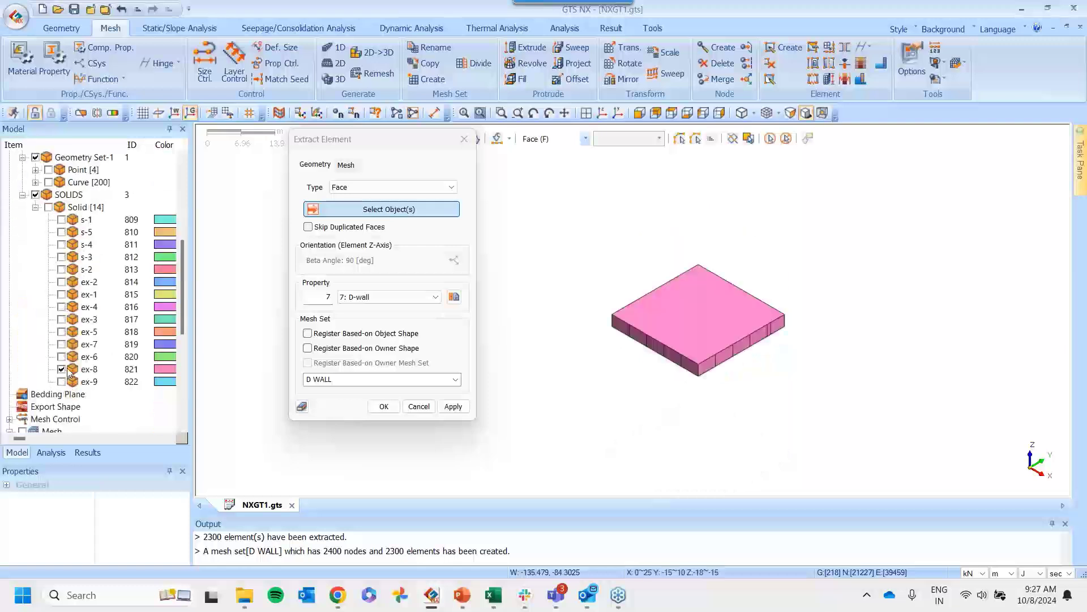
left_click(737, 290)
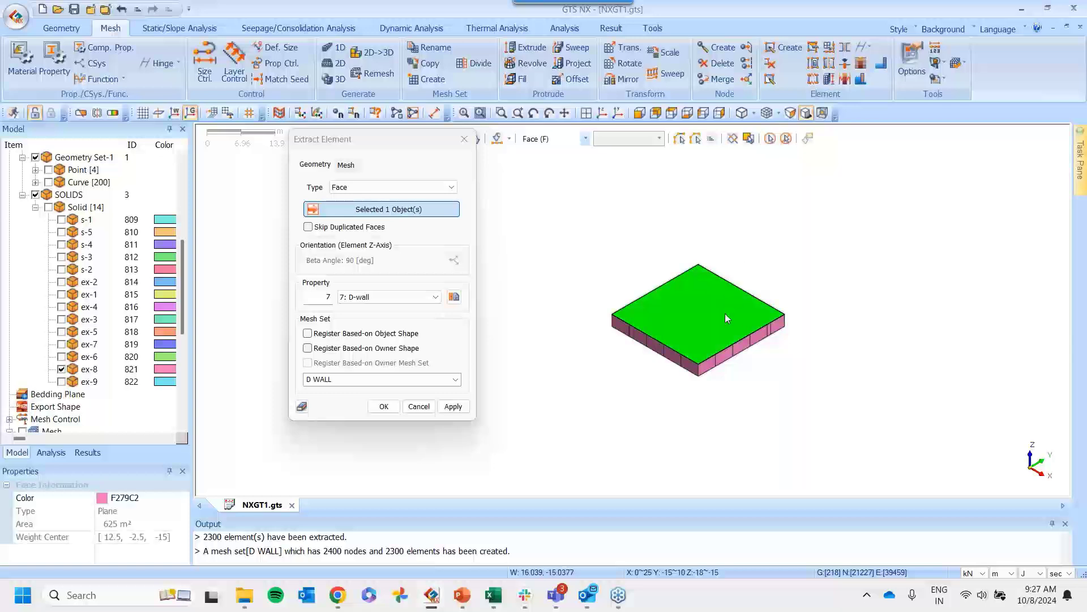
Assign Property 9: Base Slab and extract the face into mesh set BASE SLAB
scroll(726, 300, "up", 3)
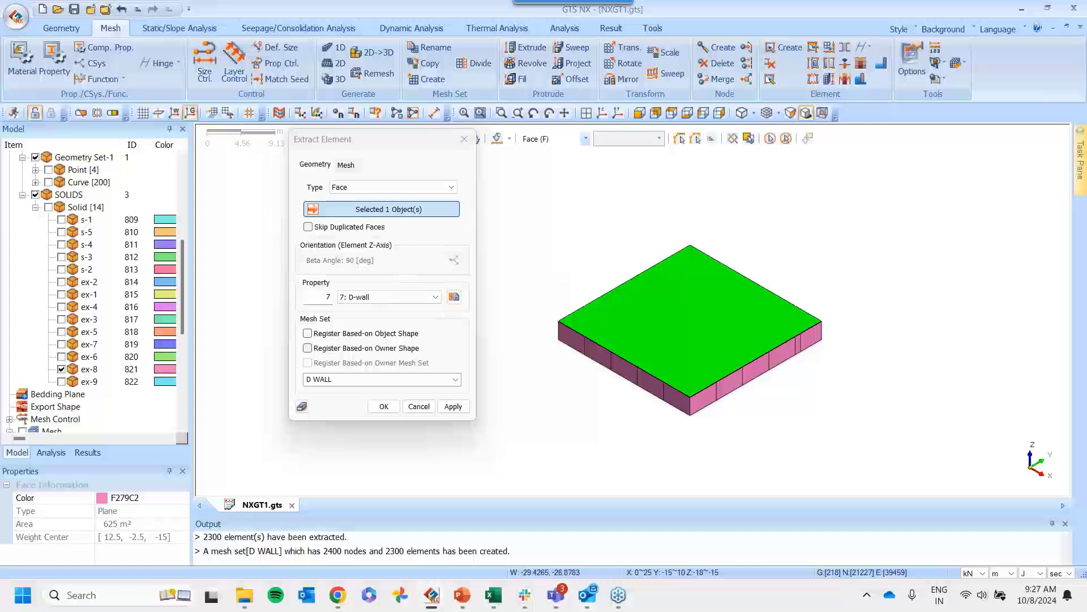
left_click(381, 297)
left_click(368, 320)
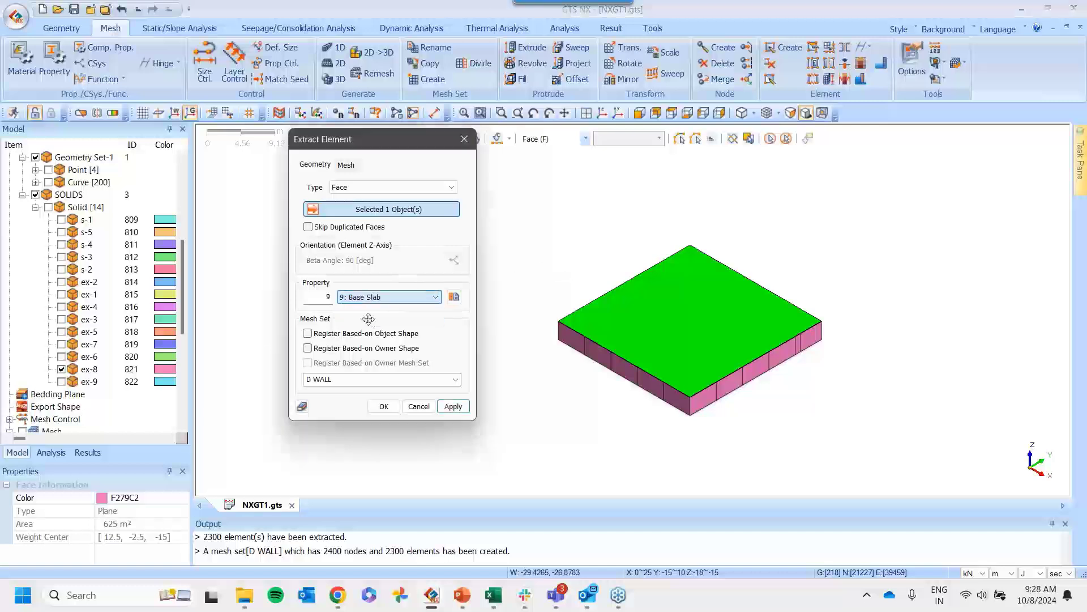
left_click(353, 379)
type("BASE SLAB")
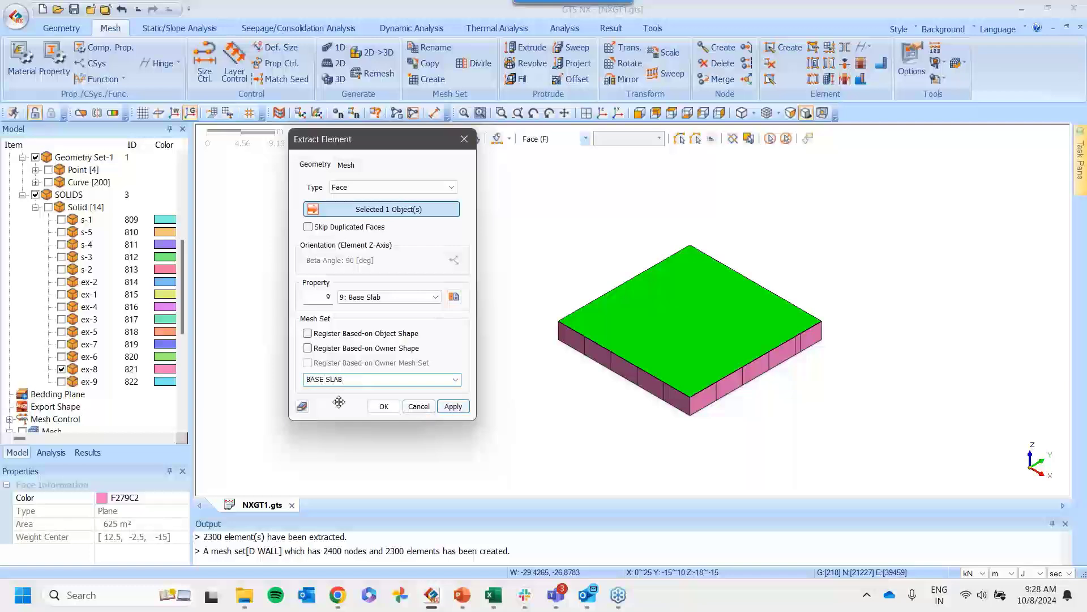
left_click(383, 406)
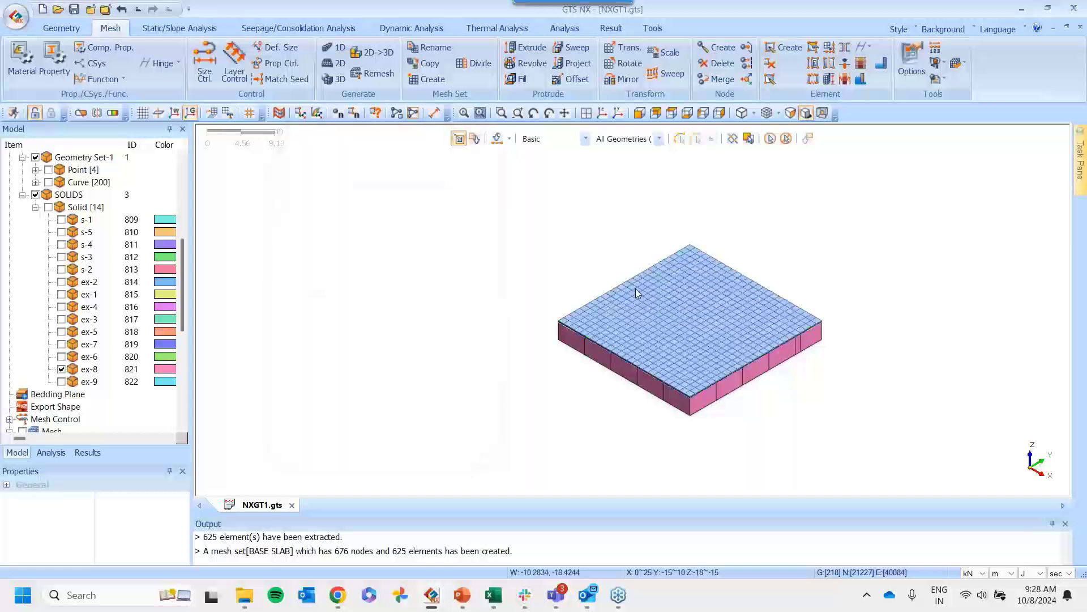
Hide ex-8, check D WALL with the slab together, then hide both BASE SLAB and D WALL meshes
scroll(712, 392, "up", 3)
scroll(817, 379, "up", 5)
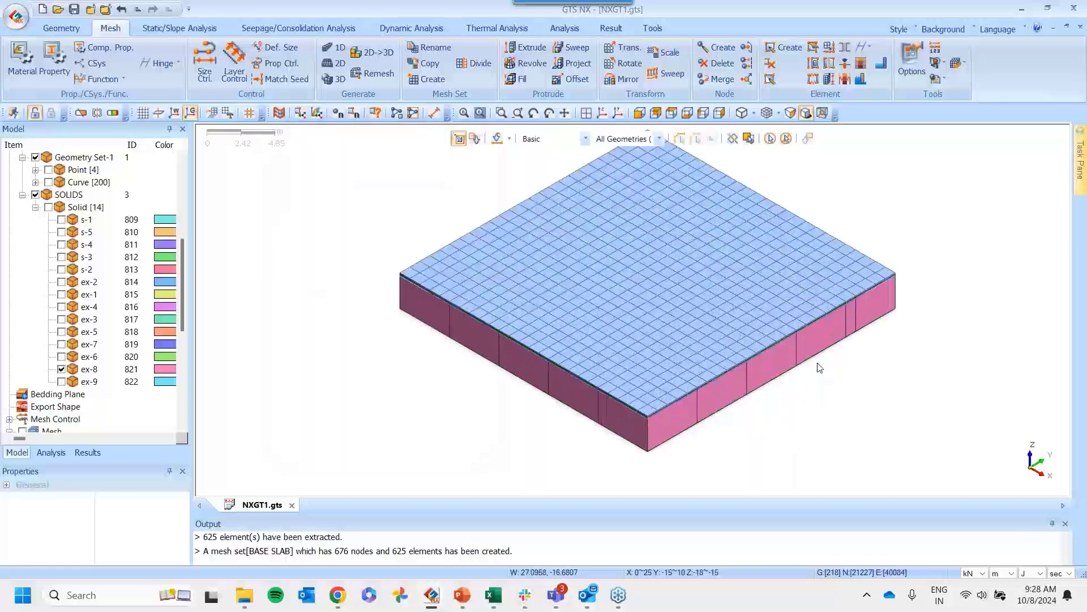
scroll(697, 312, "down", 5)
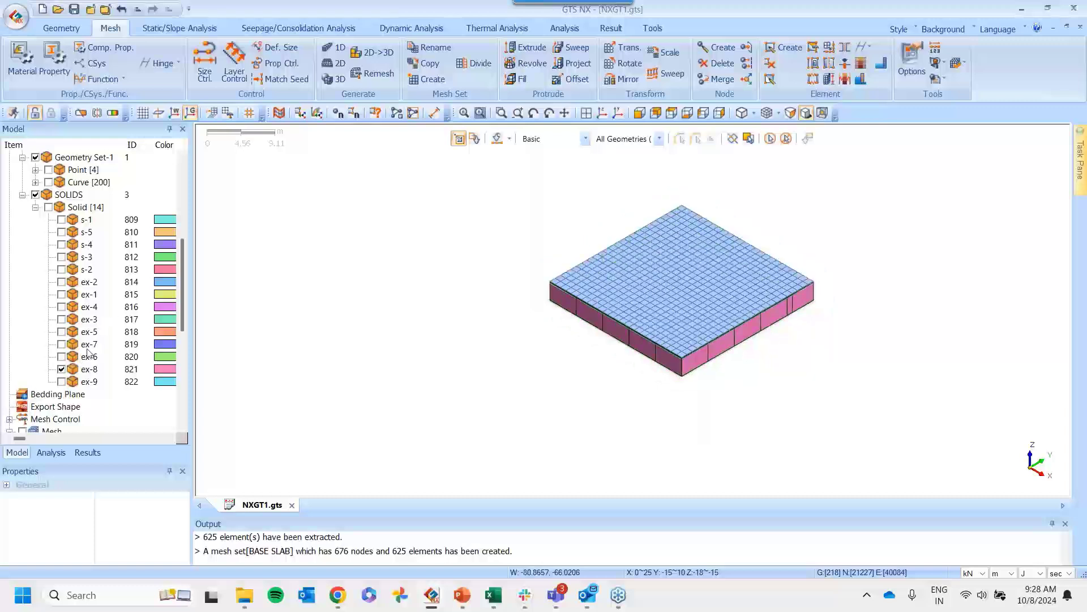
left_click(61, 369)
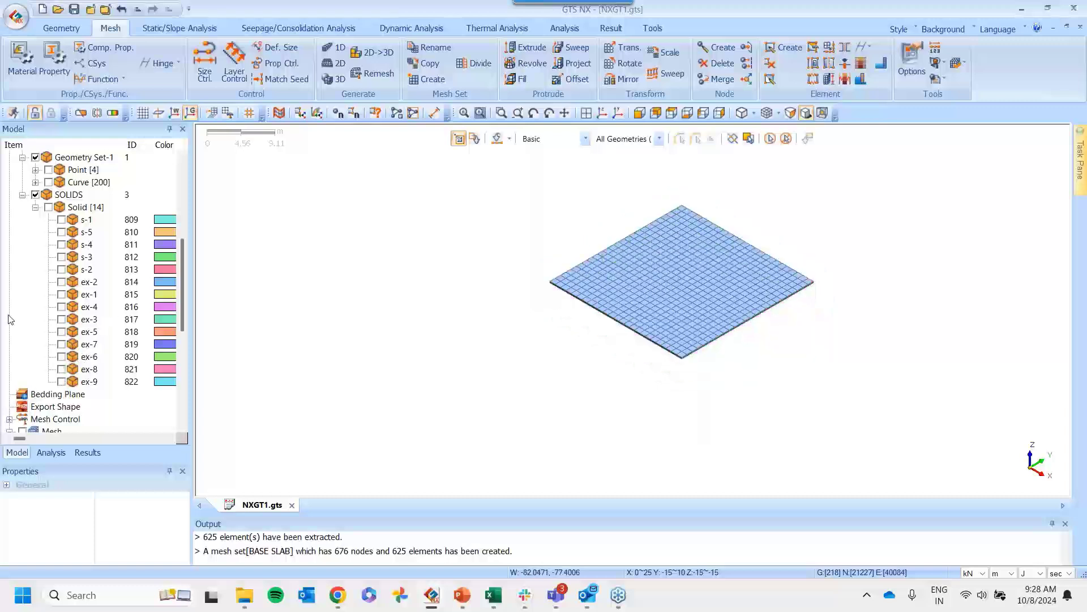
scroll(15, 335, "down", 7)
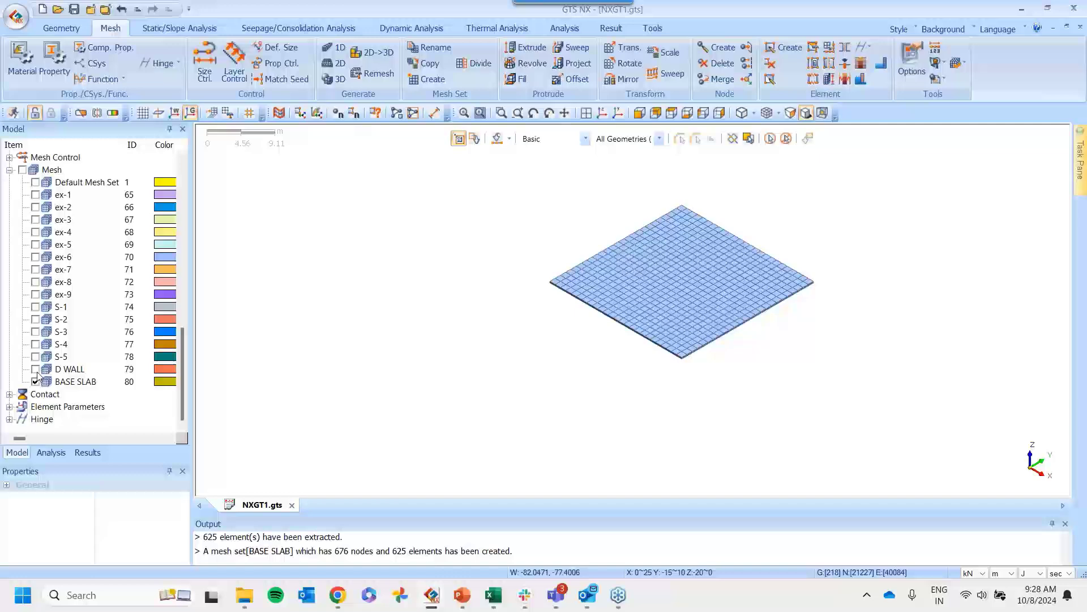
left_click(35, 368)
middle_click_drag(527, 388, 543, 354)
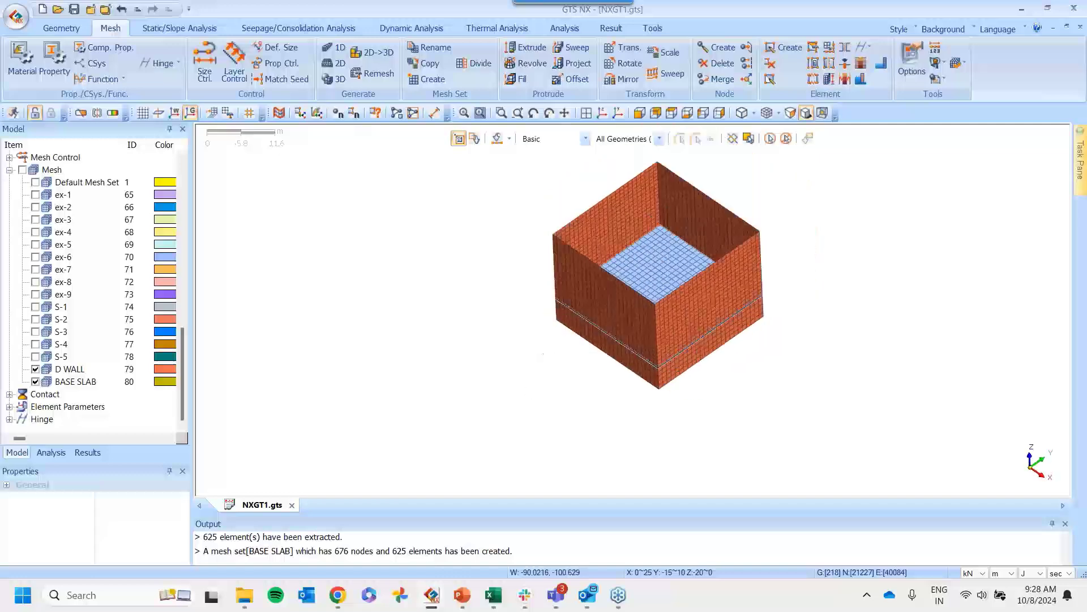
left_click(35, 382)
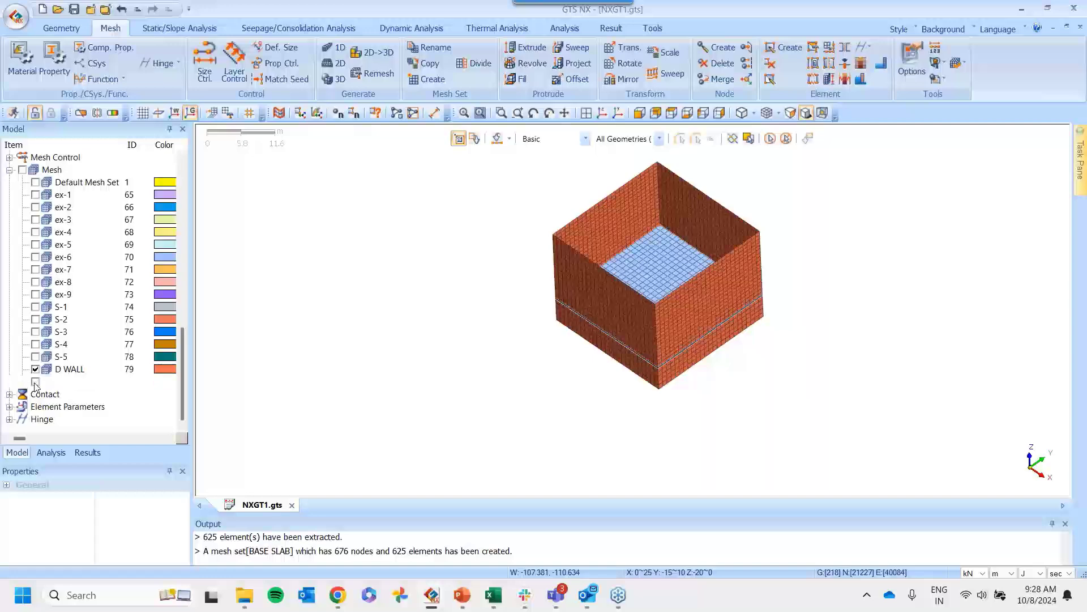
left_click(35, 369)
scroll(105, 347, "up", 5)
Show the geometry curves and select the outer ground boundary edges
scroll(104, 348, "up", 5)
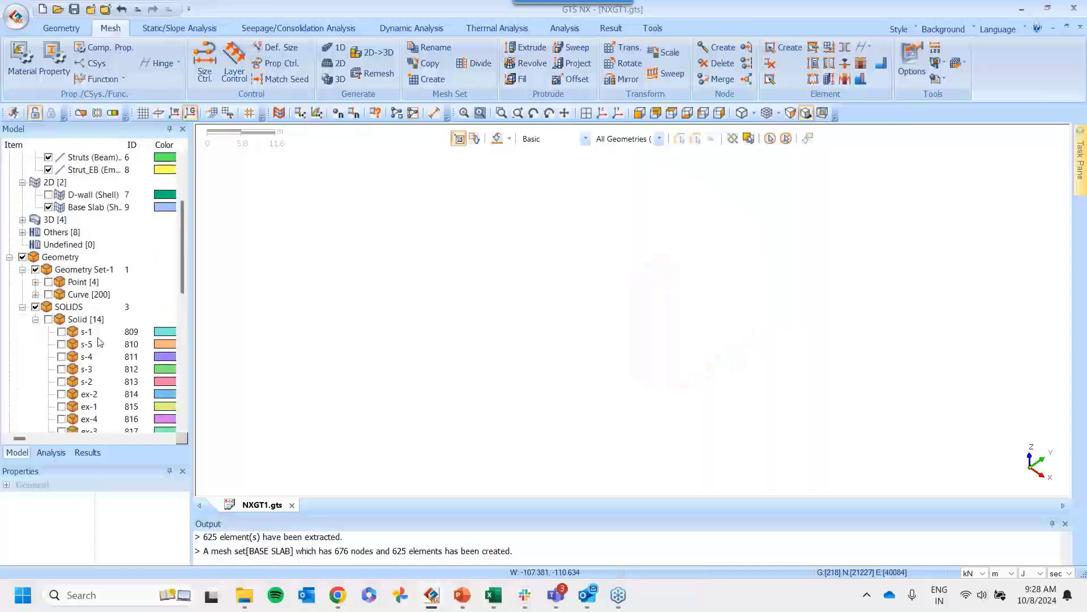
left_click(48, 294)
scroll(544, 297, "down", 4)
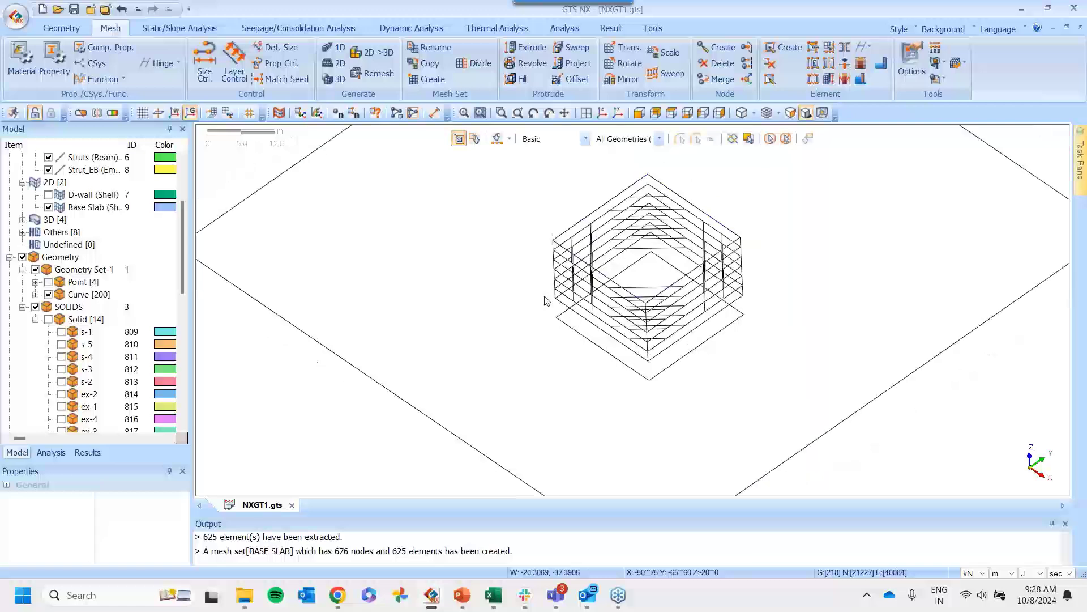
left_click(379, 191)
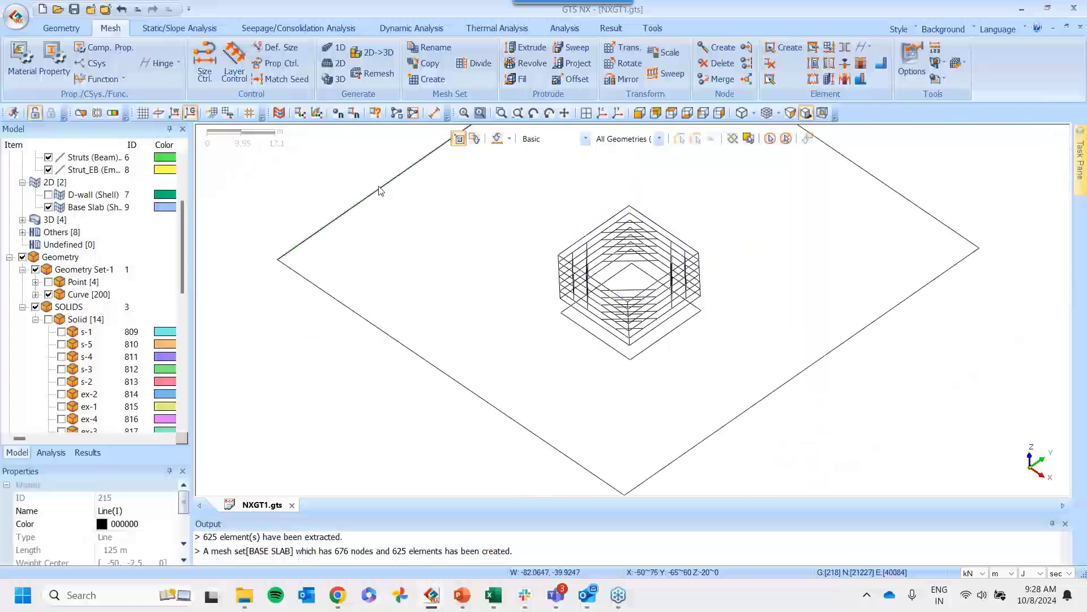
left_click(430, 346)
left_click(783, 390)
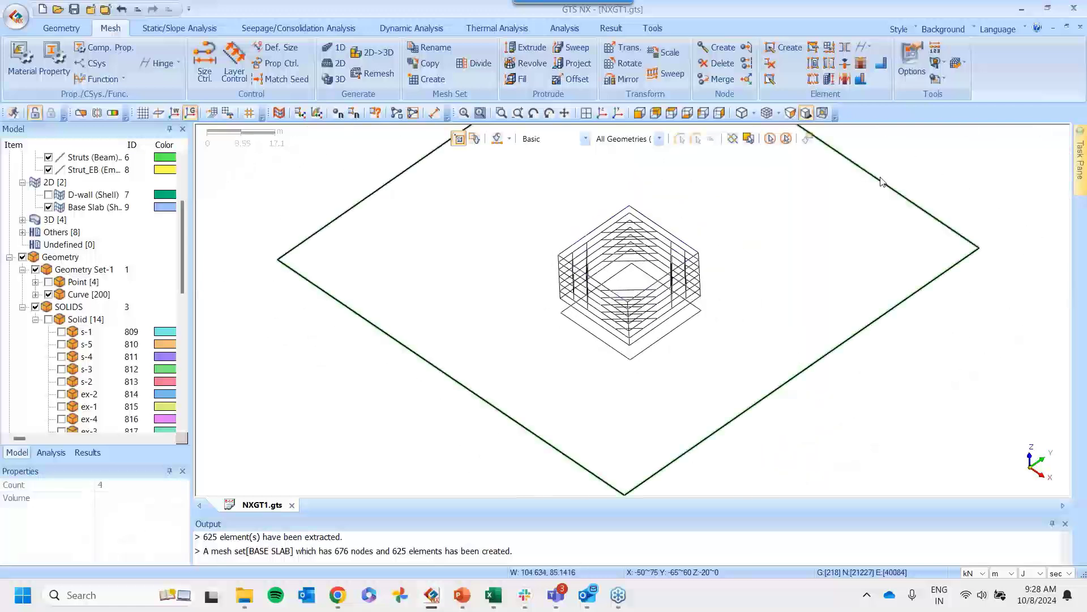
left_click(861, 182)
scroll(568, 247, "up", 3)
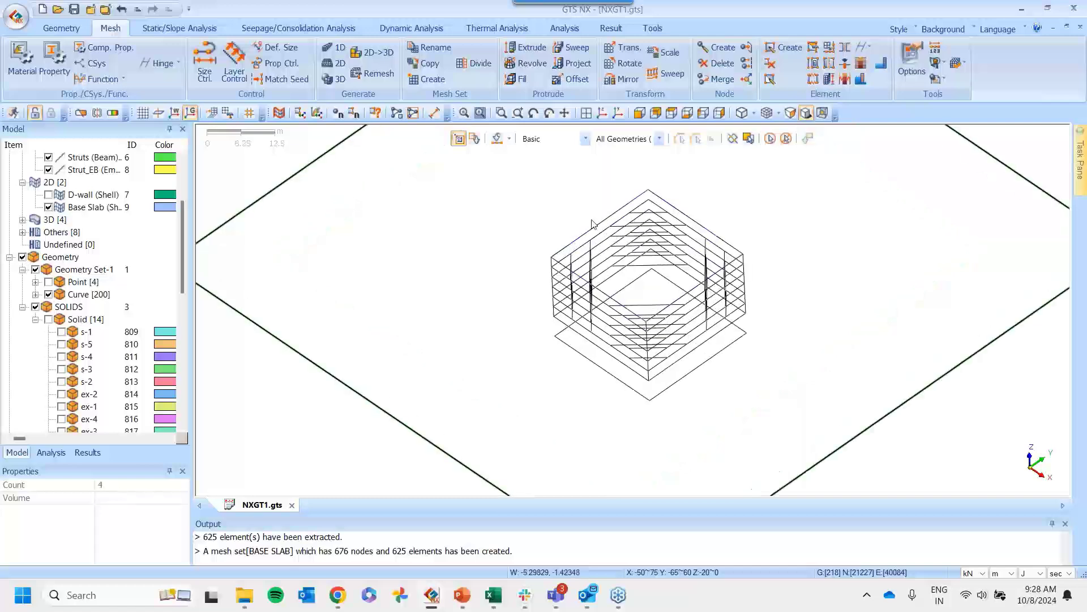
left_click(598, 223)
Add the ground-line and base-slab outline curves in front view and delete all 34 curves
left_click(640, 113)
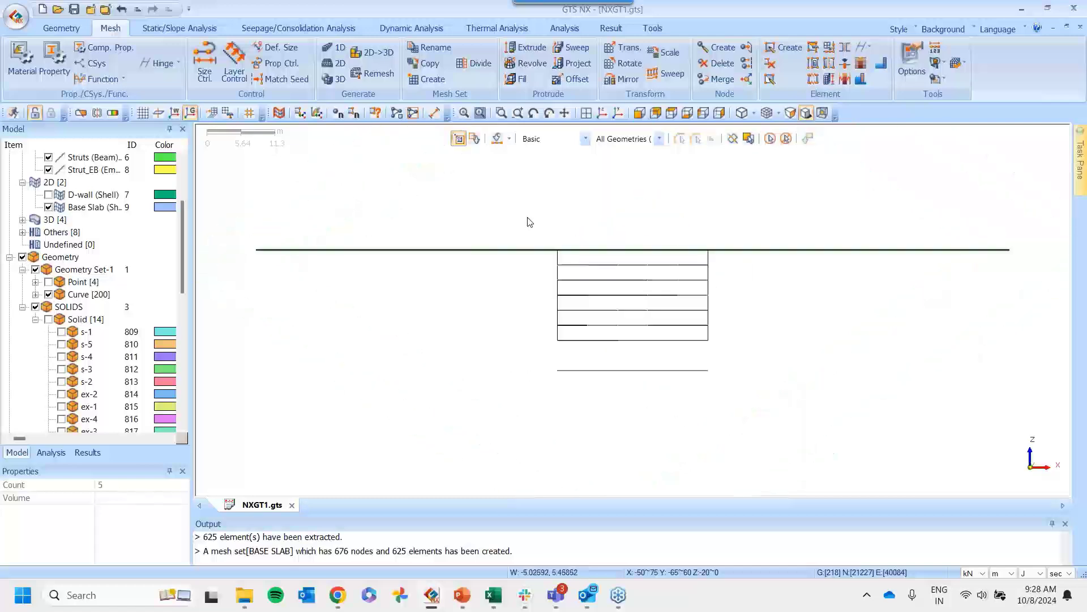
left_click_drag(527, 217, 797, 258)
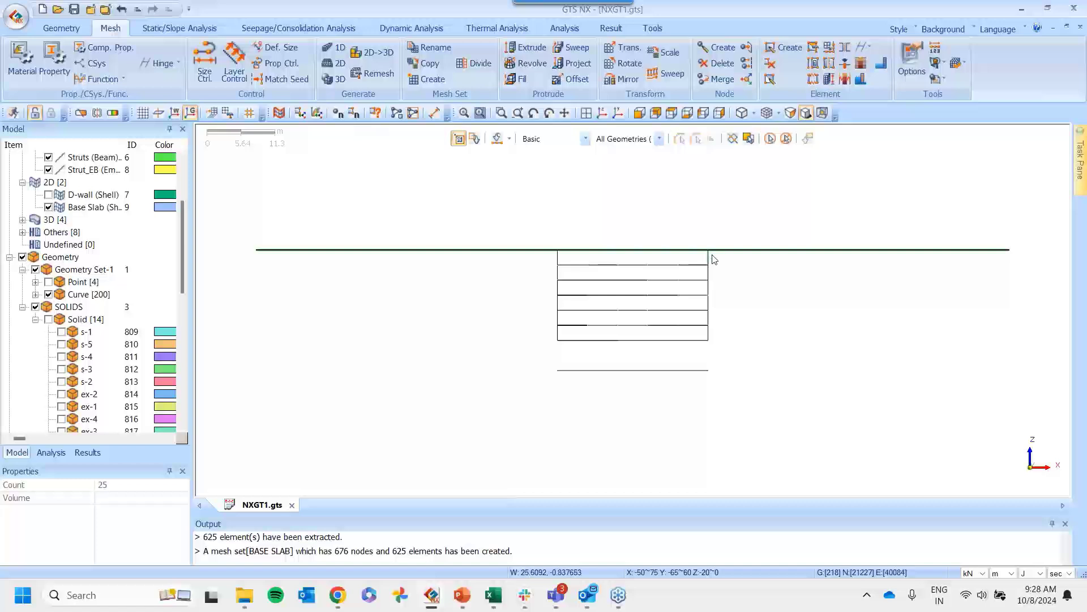
left_click_drag(508, 369, 807, 435)
middle_click_drag(885, 296, 754, 245)
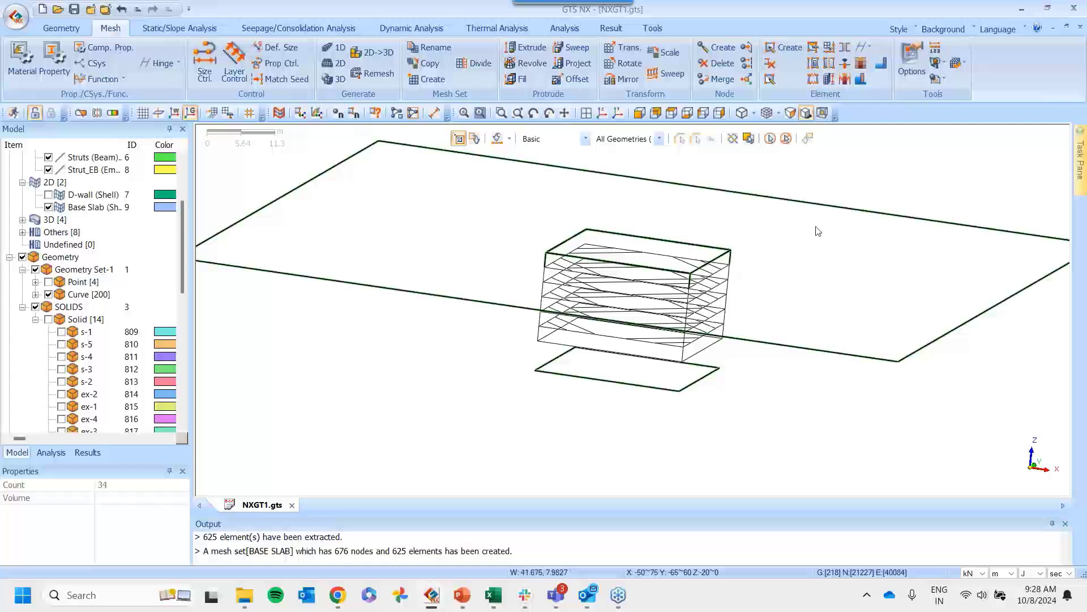
key("Delete")
key("Return")
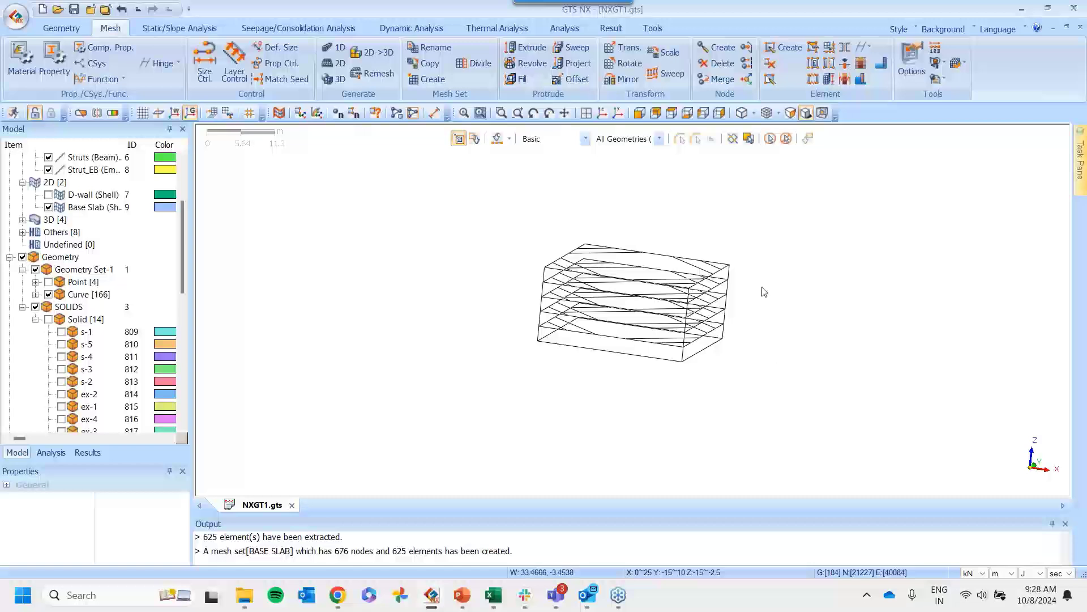
Select the vertical curves at all four corners of the excavation in top view
middle_click_drag(780, 235, 752, 247)
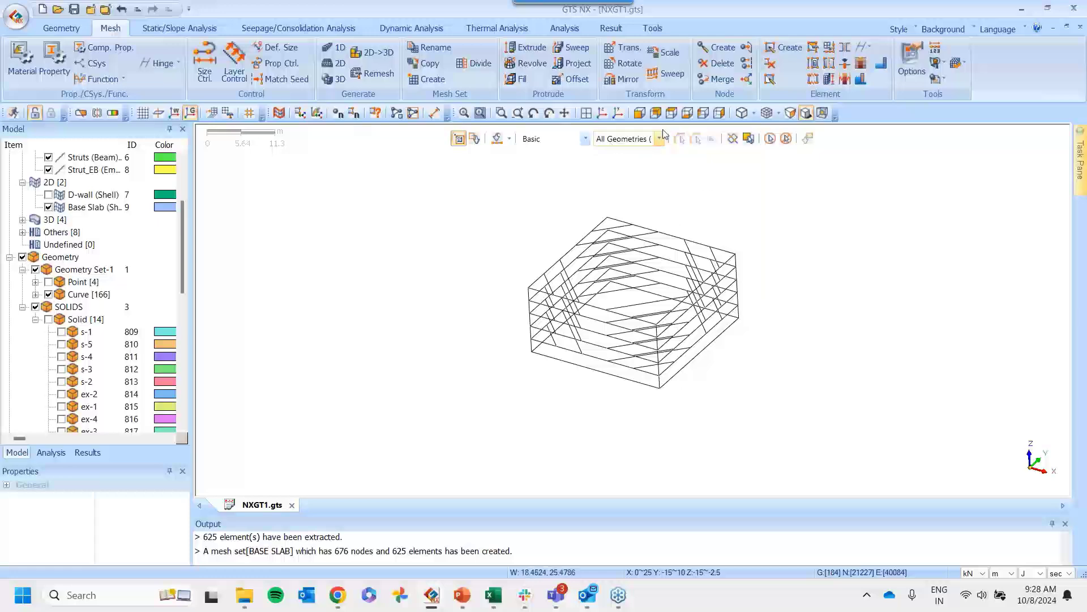
left_click(703, 113)
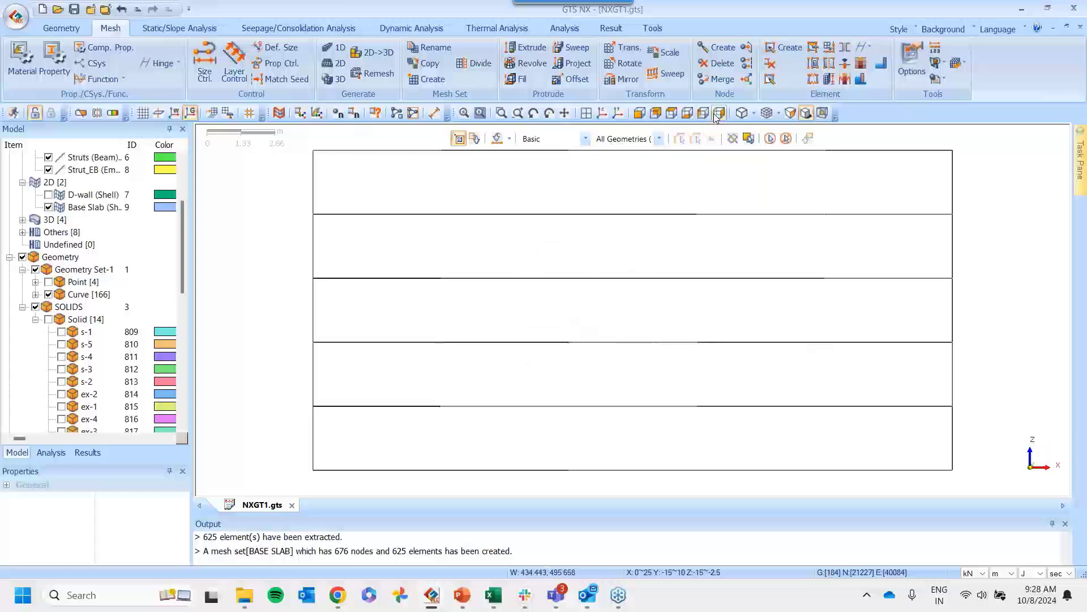
left_click(670, 114)
left_click(670, 115)
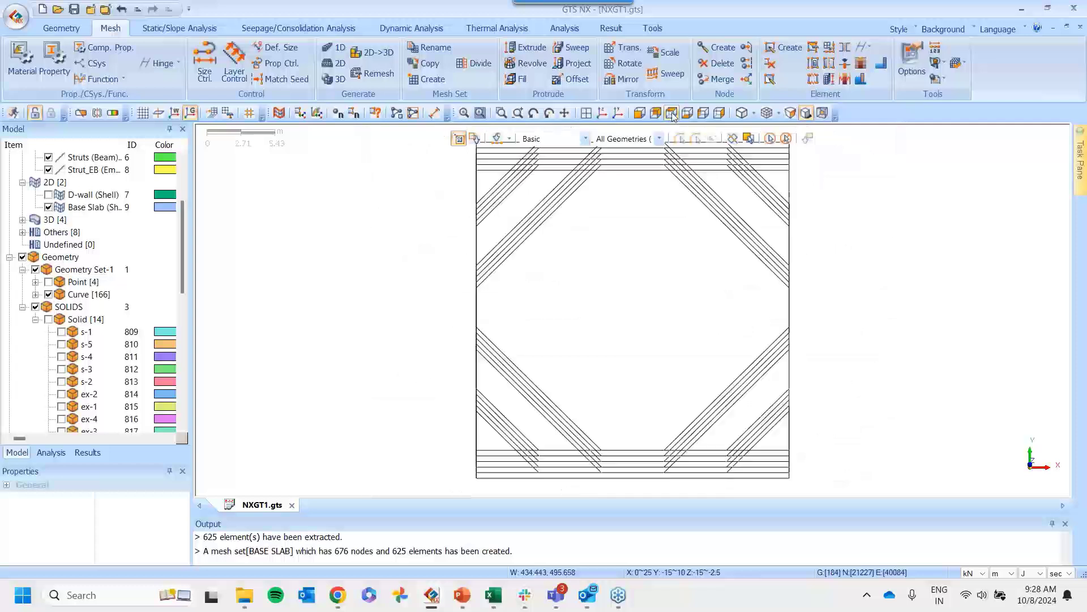
left_click_drag(806, 181, 836, 465)
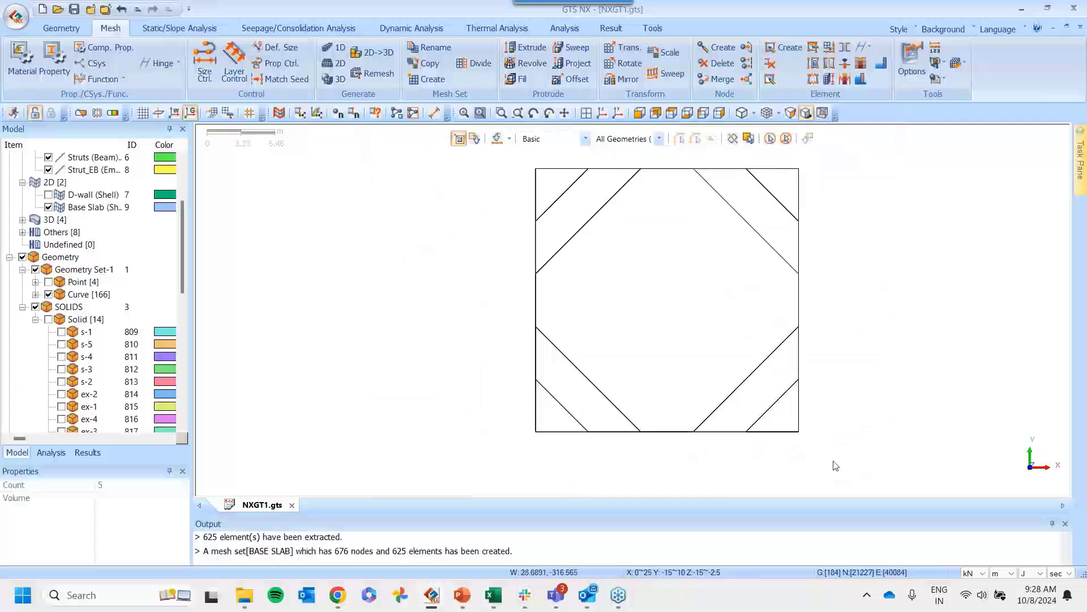
left_click_drag(792, 426, 805, 448)
left_click_drag(520, 430, 545, 448)
left_click_drag(526, 158, 547, 177)
Delete the 15 corner curves, leaving 151, and view the stacked strut levels in 3-D
left_click(599, 115)
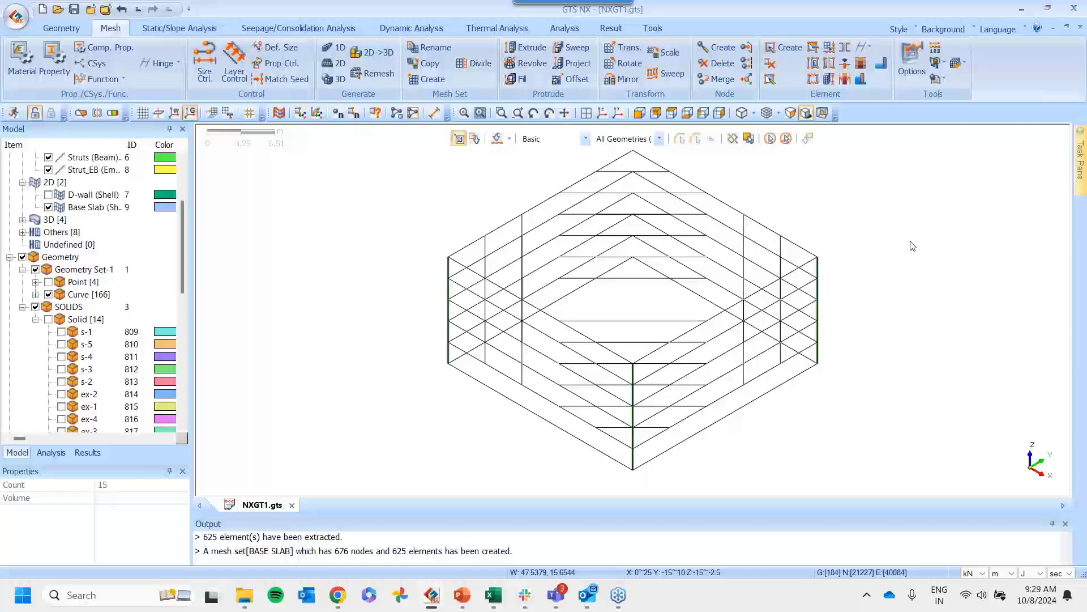
key("Delete")
key("Return")
mouse_move(847, 260)
middle_mouse_down()
mouse_move(869, 238)
mouse_move(847, 252)
mouse_move(863, 256)
middle_mouse_up()
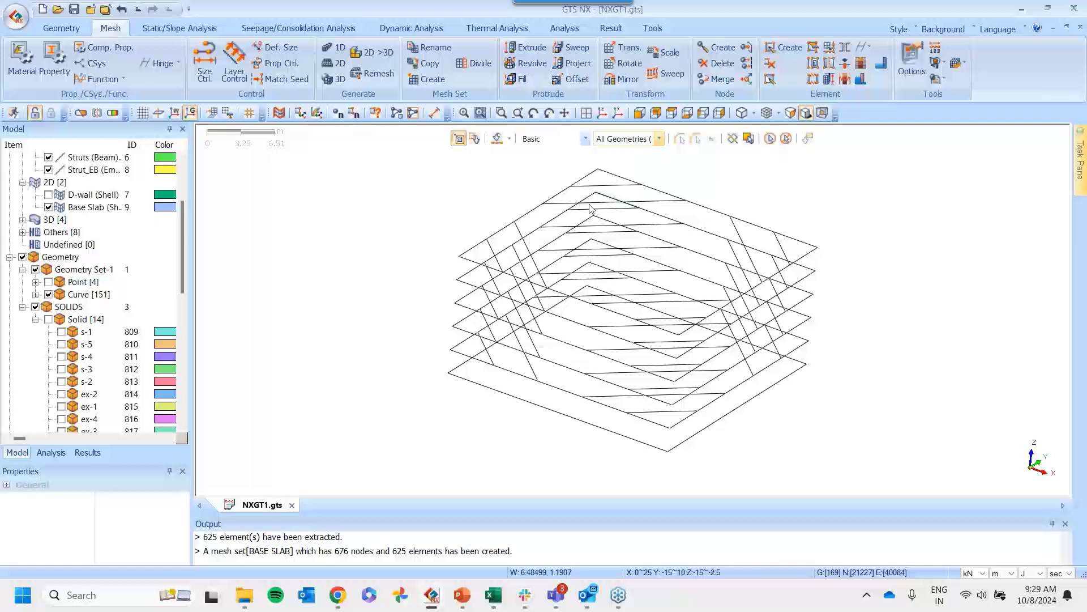
left_click(639, 113)
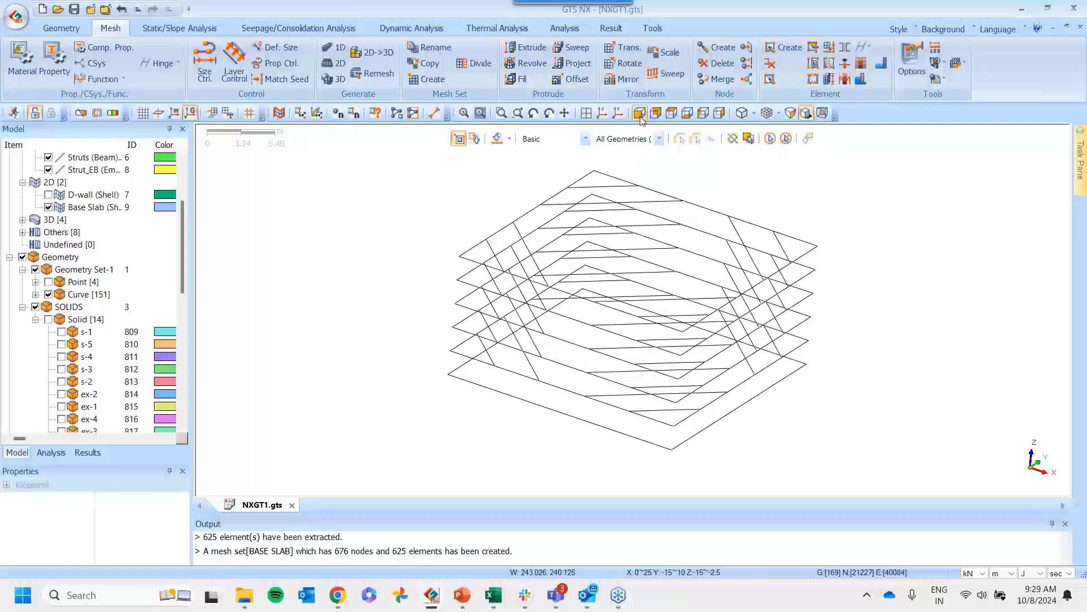
left_click(639, 113)
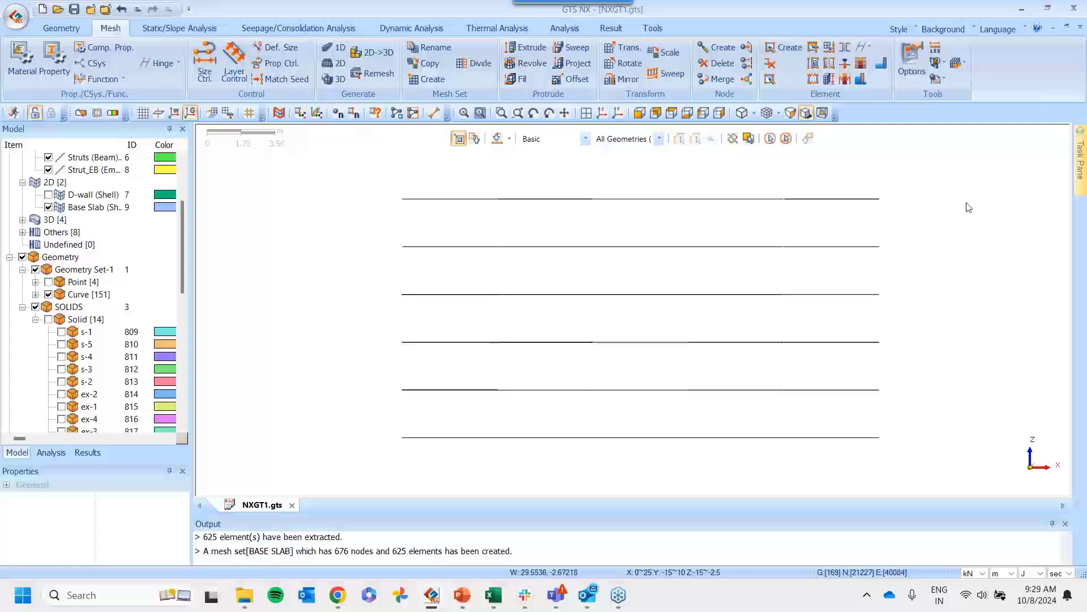
middle_click_drag(969, 207, 900, 206)
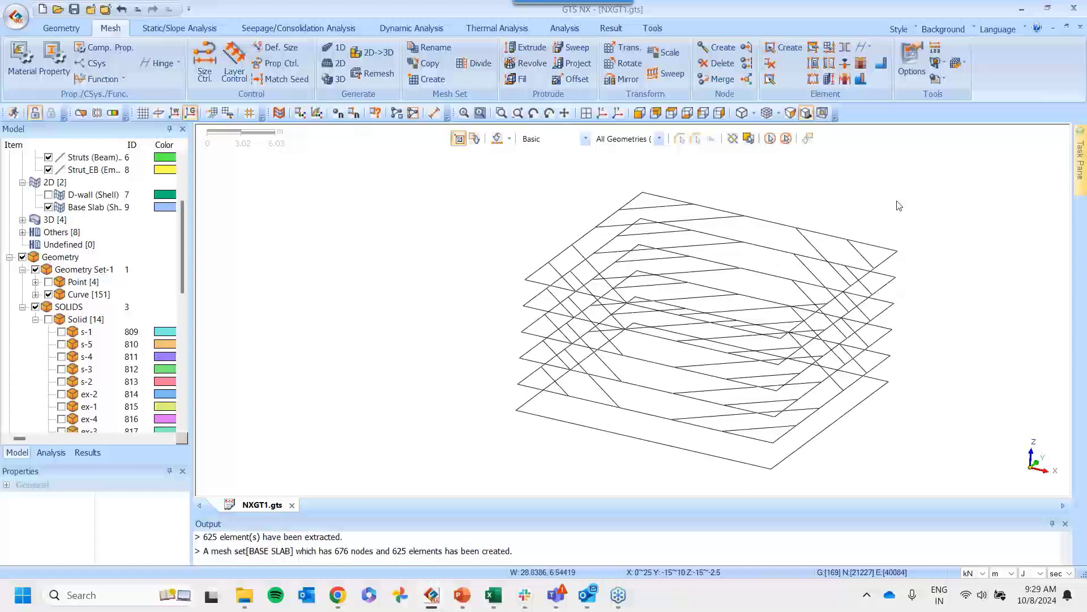
scroll(610, 184, "down", 1)
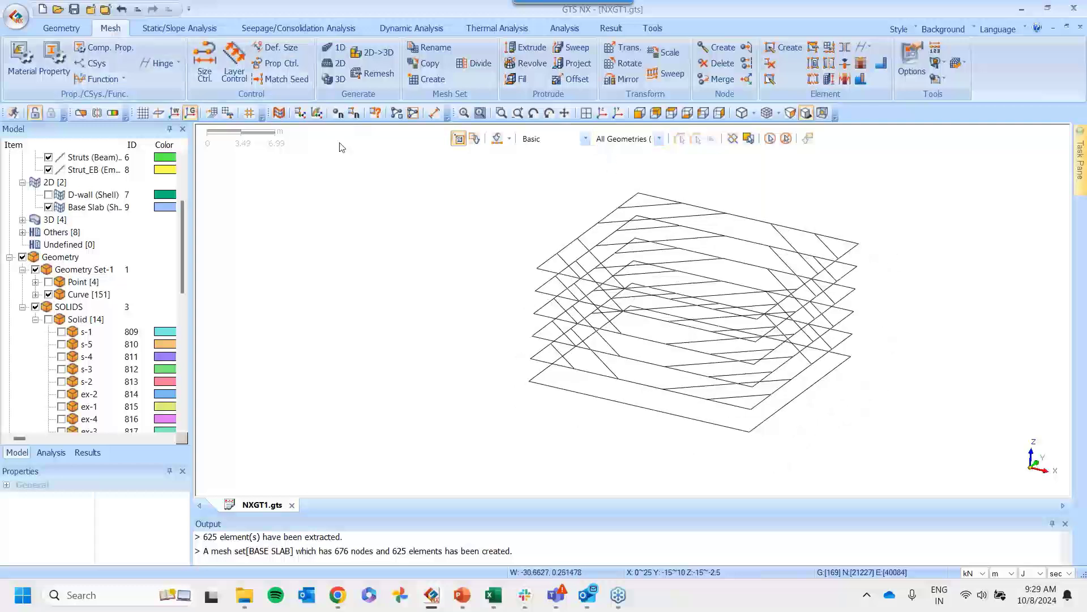
Pick eight strut edges for 1D Strut_EB meshing with 10 divisions into Auto-Mesh(1D)
key("e")
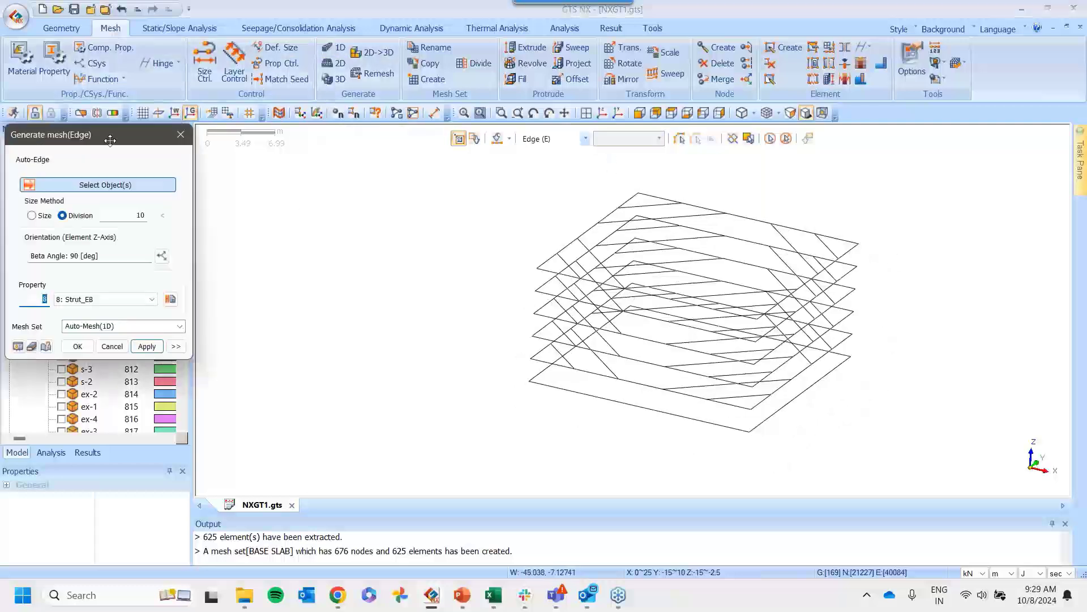
left_click_drag(136, 141, 414, 128)
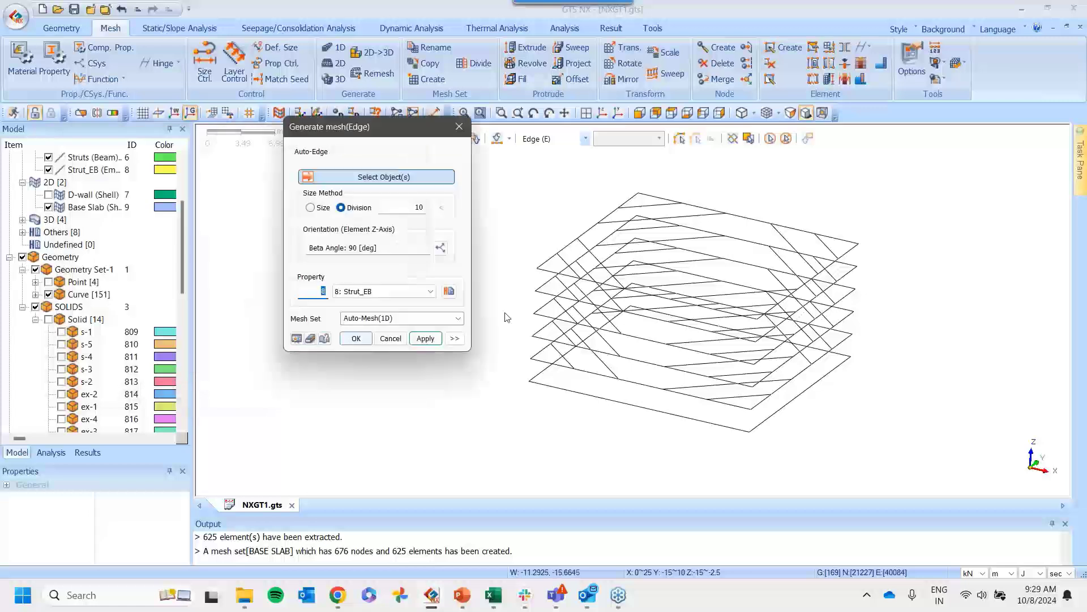
left_click(587, 248)
left_click(568, 266)
left_click(651, 218)
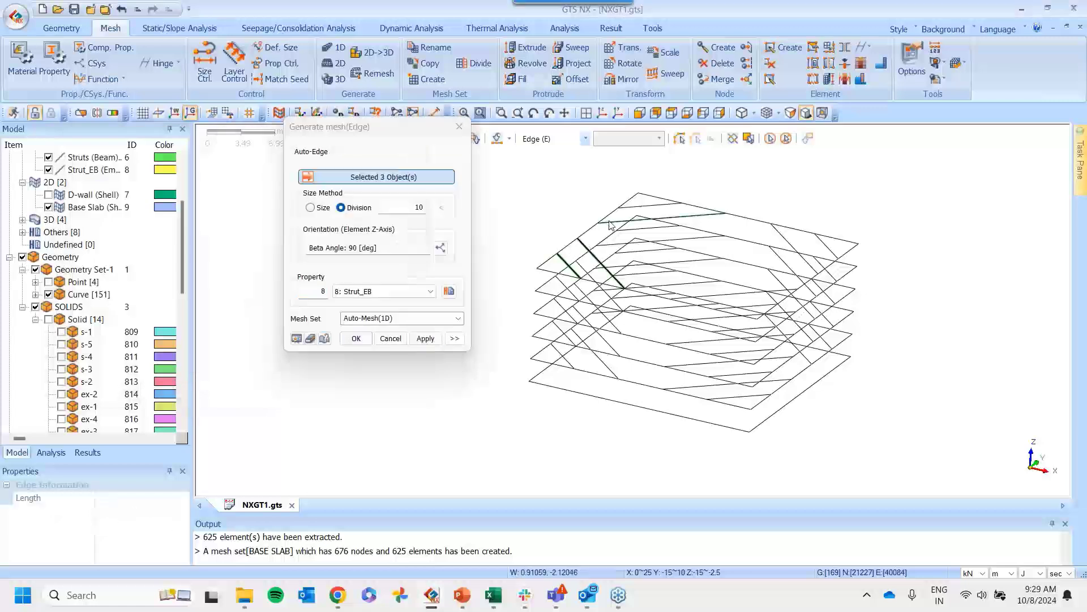
left_click(657, 205)
left_click(784, 238)
left_click(838, 252)
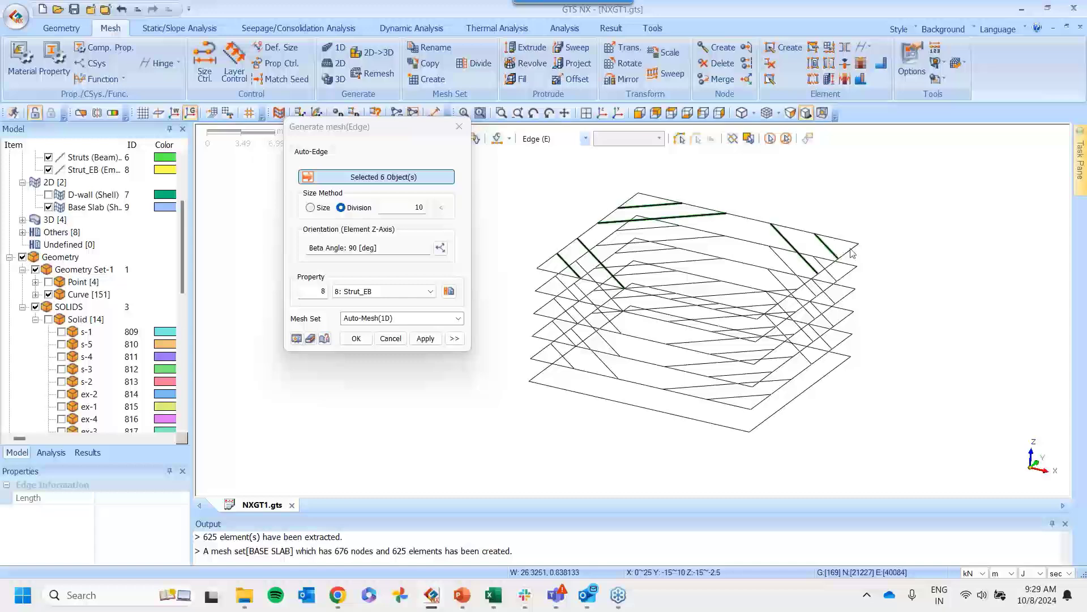
middle_click_drag(988, 293, 595, 306)
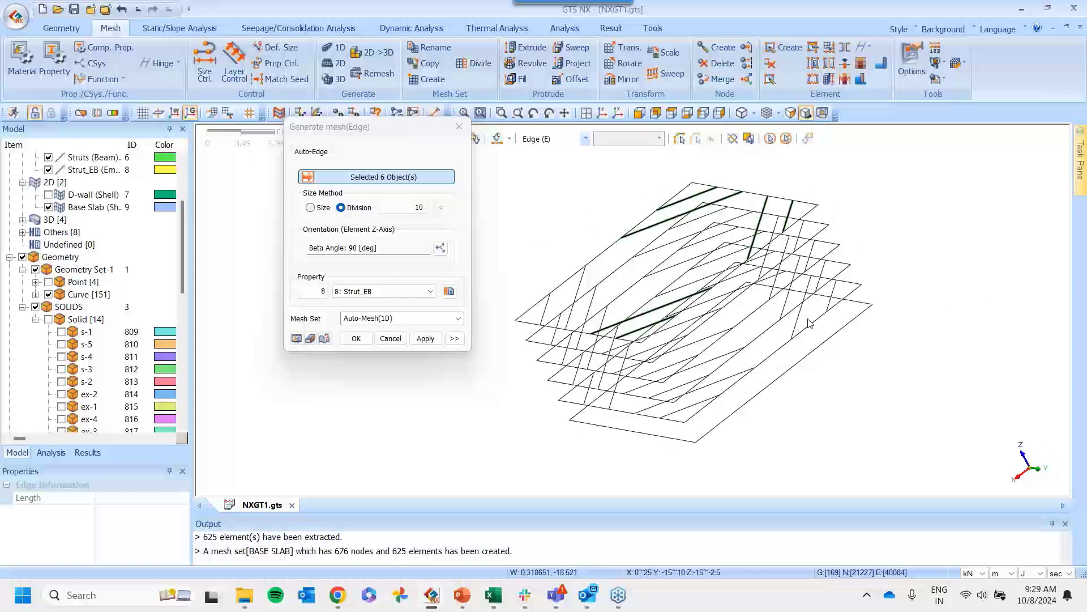
left_click(545, 308)
left_click(586, 292)
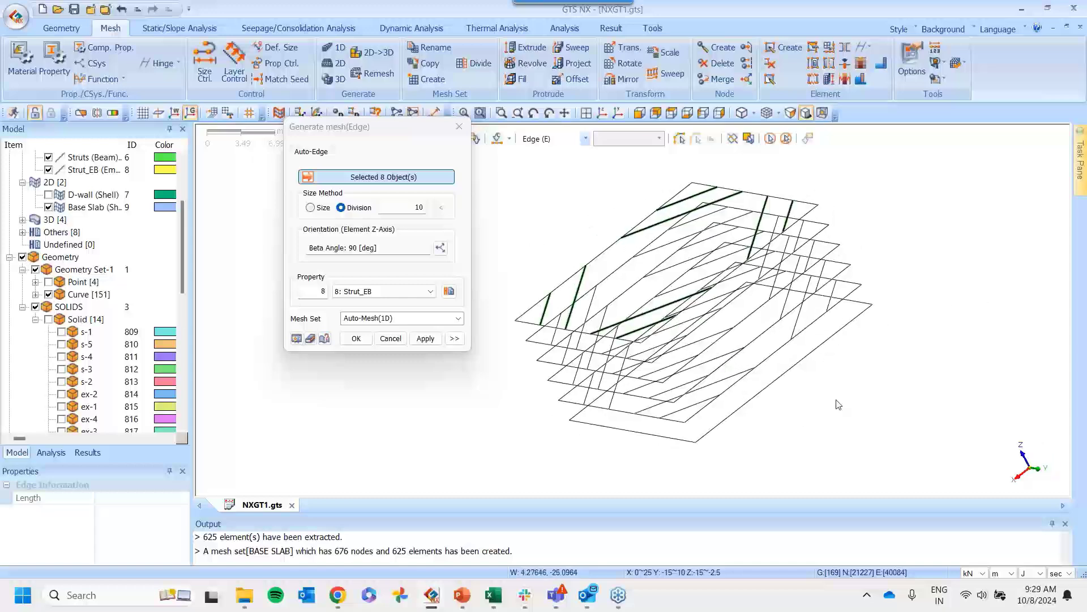
middle_click_drag(845, 389, 953, 377)
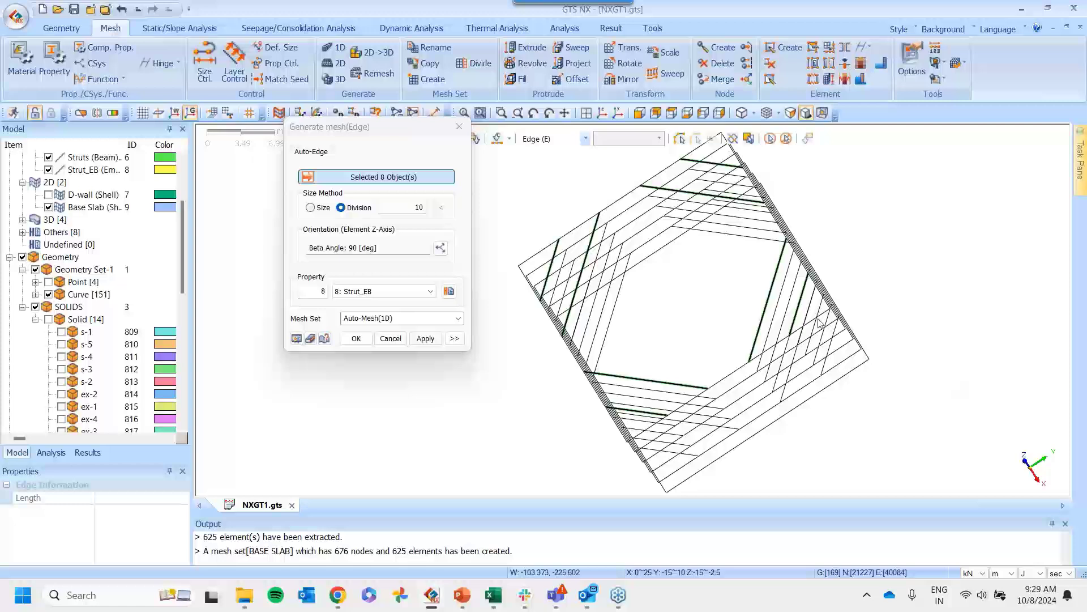
Close the edge-meshing dialog and window-select all the square's boundary edges in top view
left_click(459, 126)
key("ctrl+f")
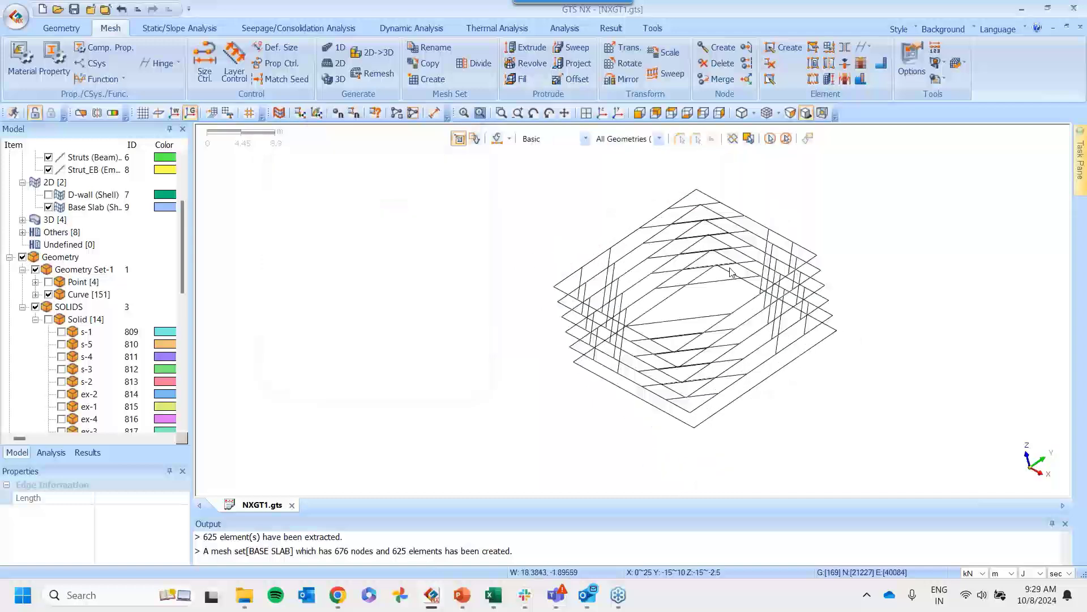
key("ctrl+t")
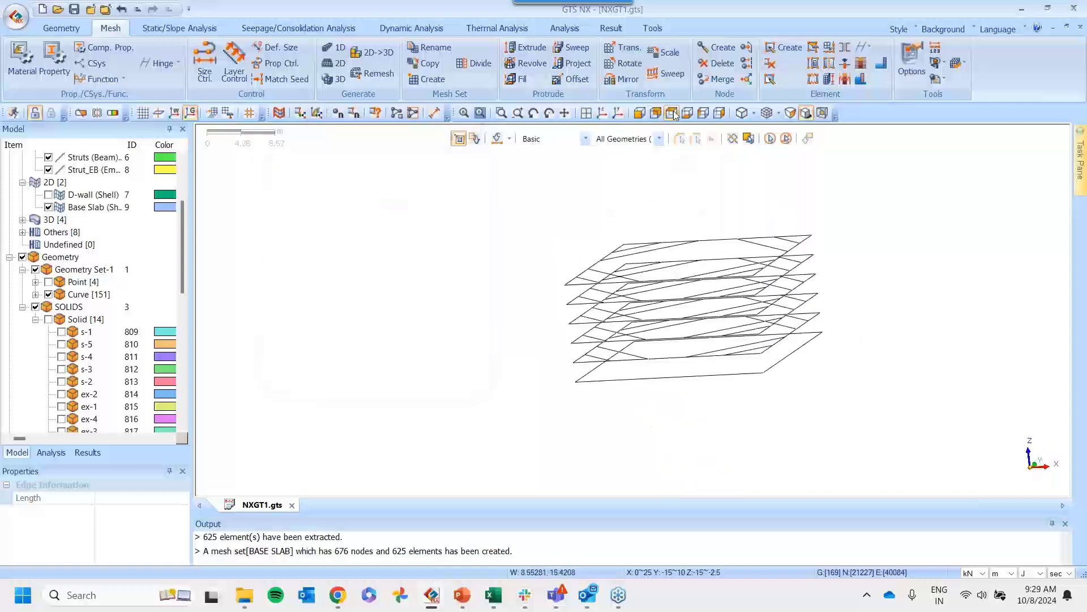
left_click_drag(547, 185, 600, 446)
left_click_drag(791, 496, 867, 393)
left_click_drag(833, 236, 789, 444)
left_click_drag(562, 172, 872, 215)
Hide the selected square edges and return to a front view of the strut lines
right_click(782, 206)
left_click(804, 225)
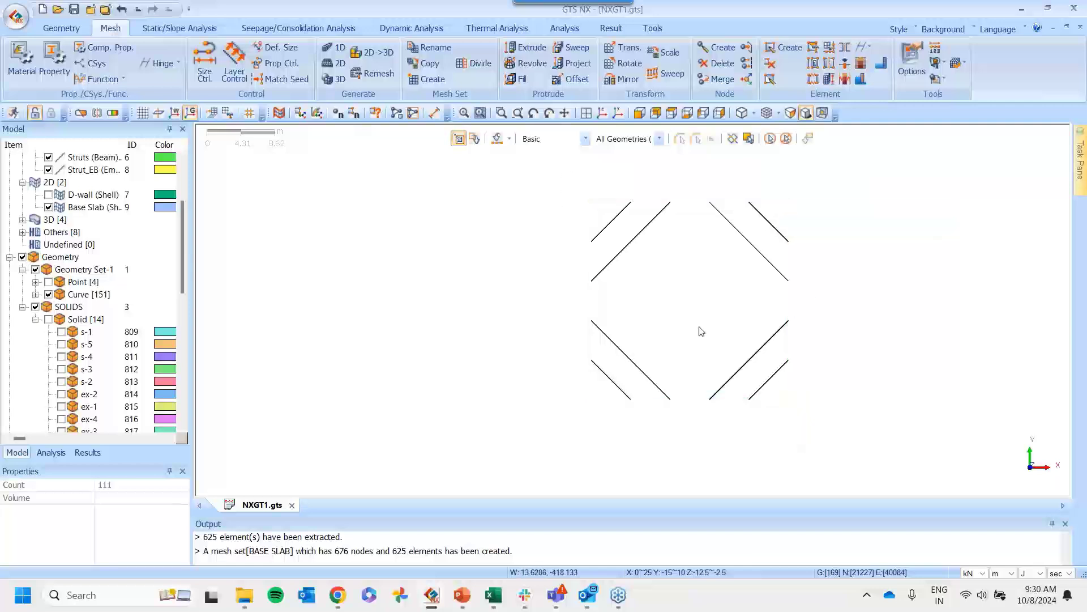
middle_click_drag(702, 286, 696, 231)
left_click(655, 113)
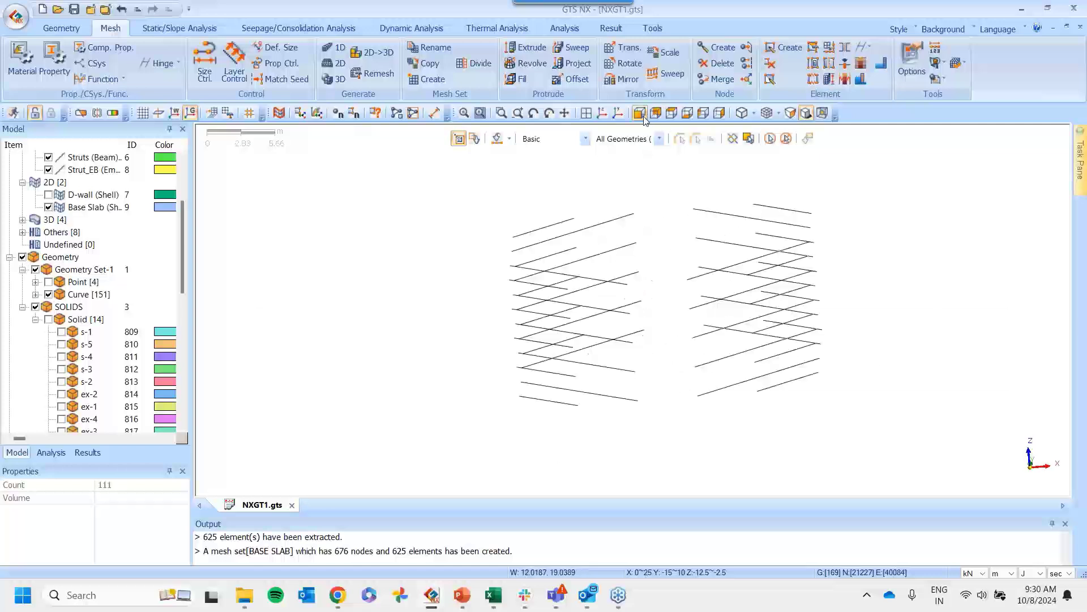
scroll(851, 296, "down", 1)
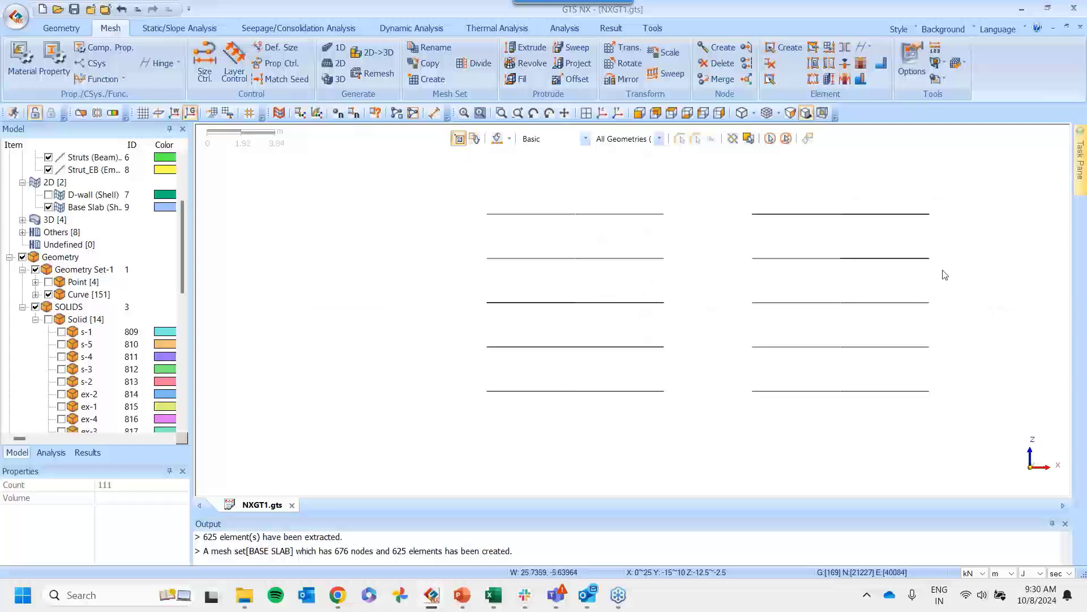
Mesh the top strut row with 1 division as Strut_EB mesh set ST-1
left_click(327, 50)
left_click_drag(68, 136, 188, 101)
double_click(258, 181)
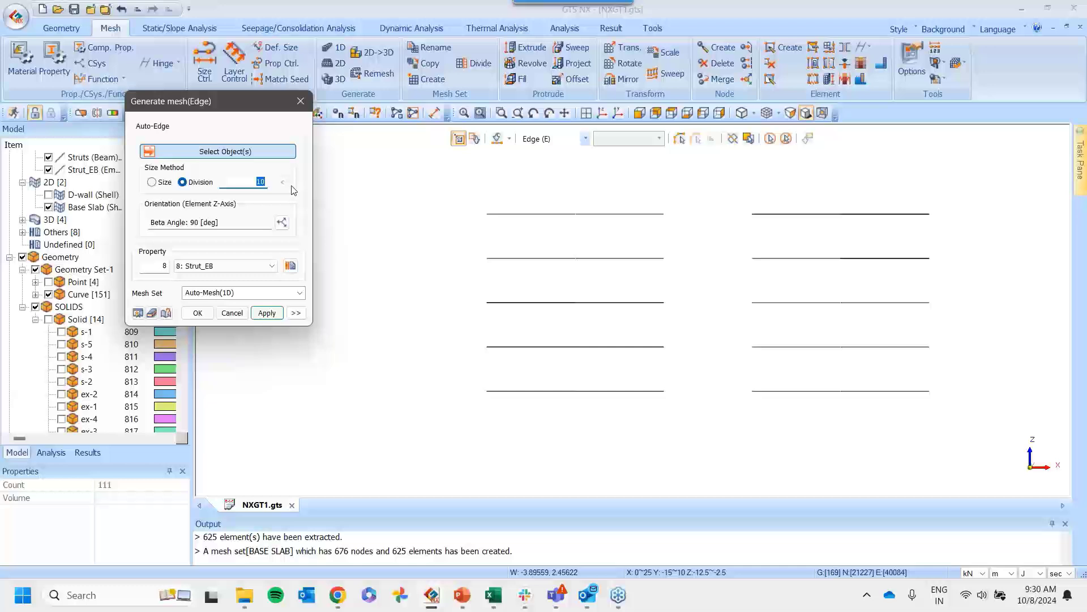
key("Tab")
key("Tab")
key("Tab")
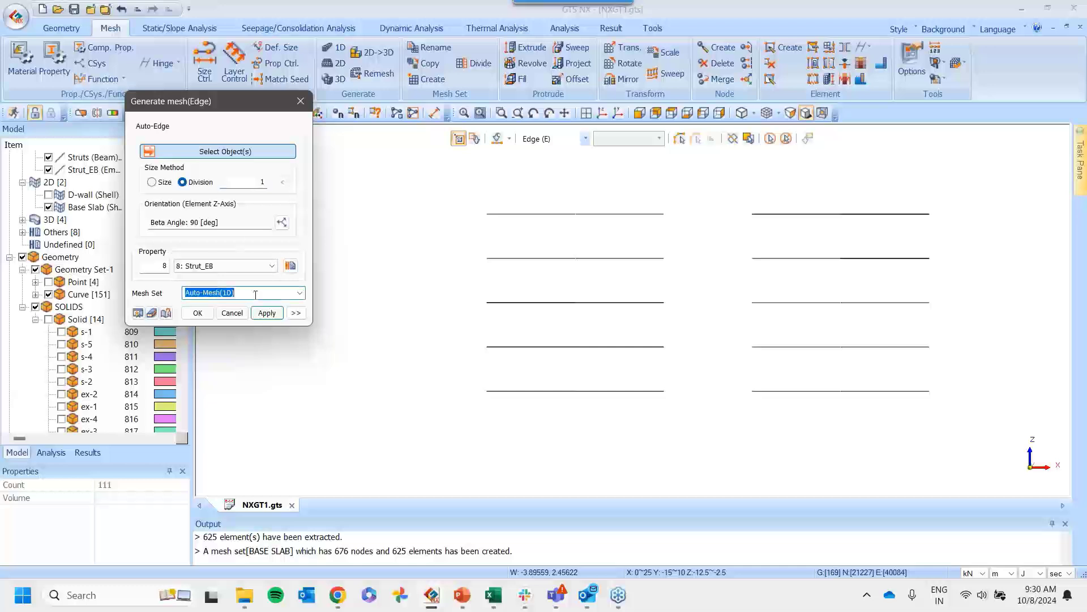
type("ST")
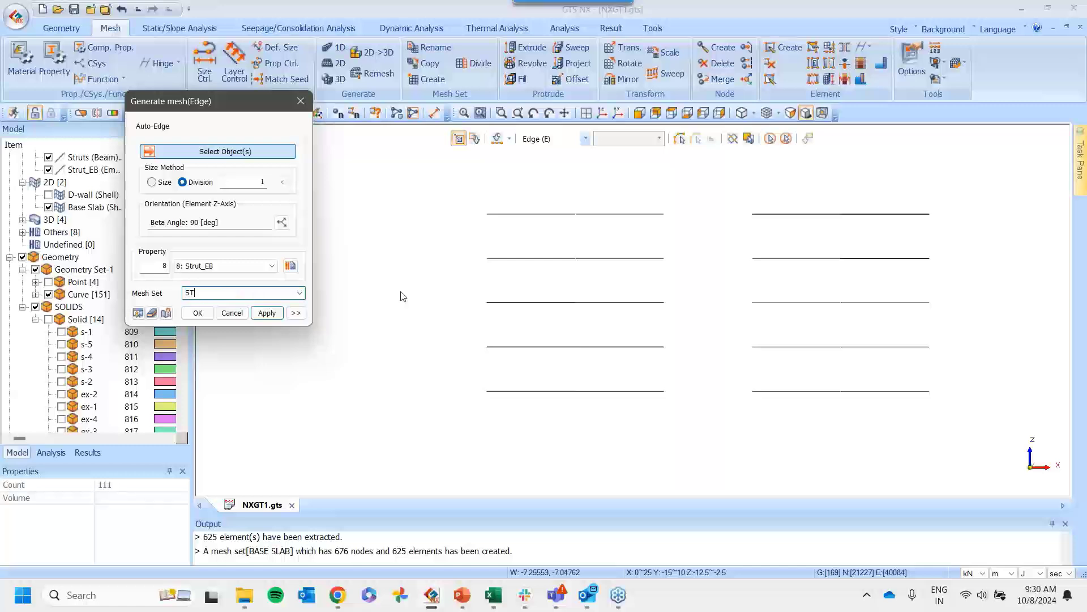
left_click_drag(451, 197, 1012, 250)
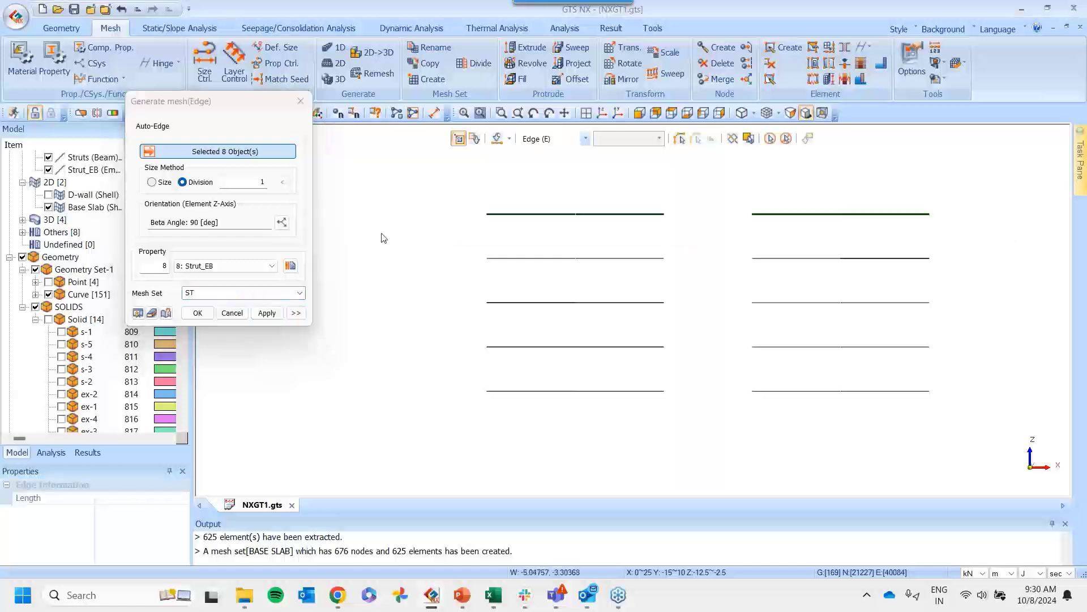
left_click(266, 312)
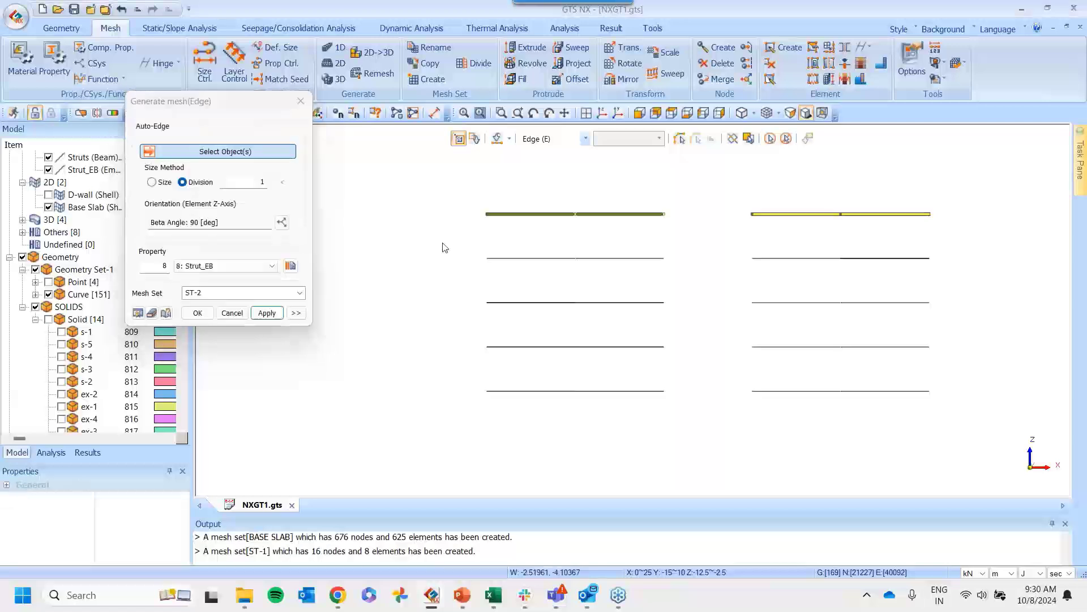
Mesh the remaining strut rows as ST-2 through ST-5 and show the curves again
left_click_drag(444, 245, 988, 277)
left_click(270, 314)
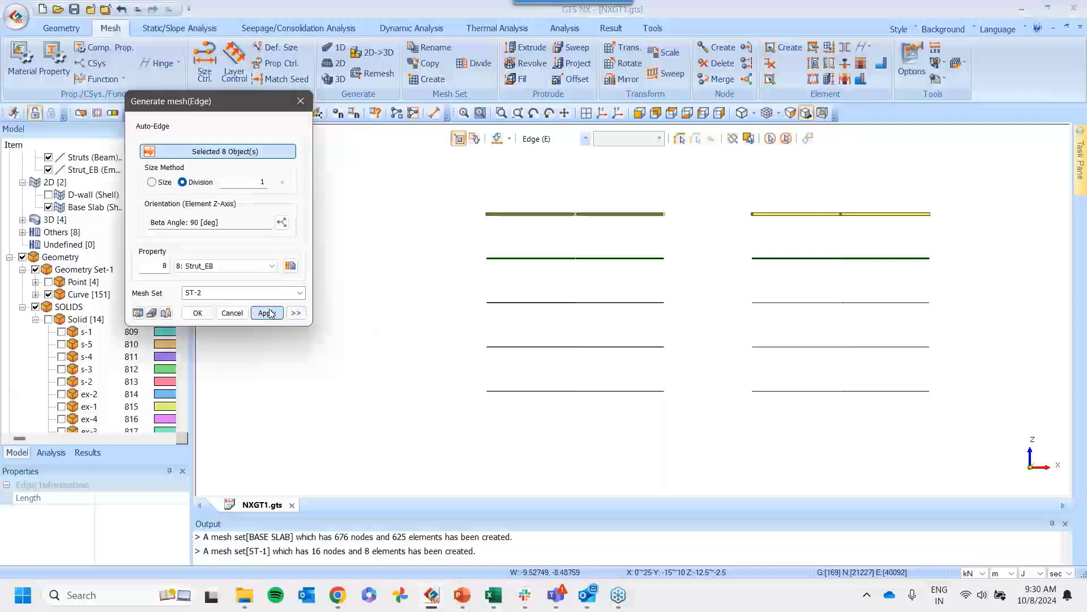
left_click(281, 316)
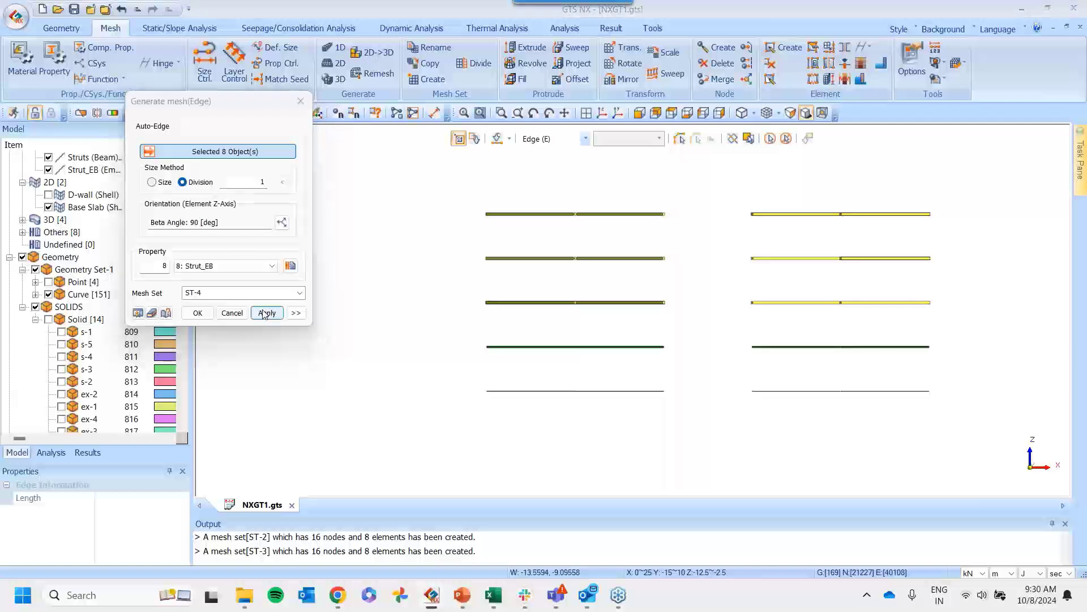
left_click(266, 310)
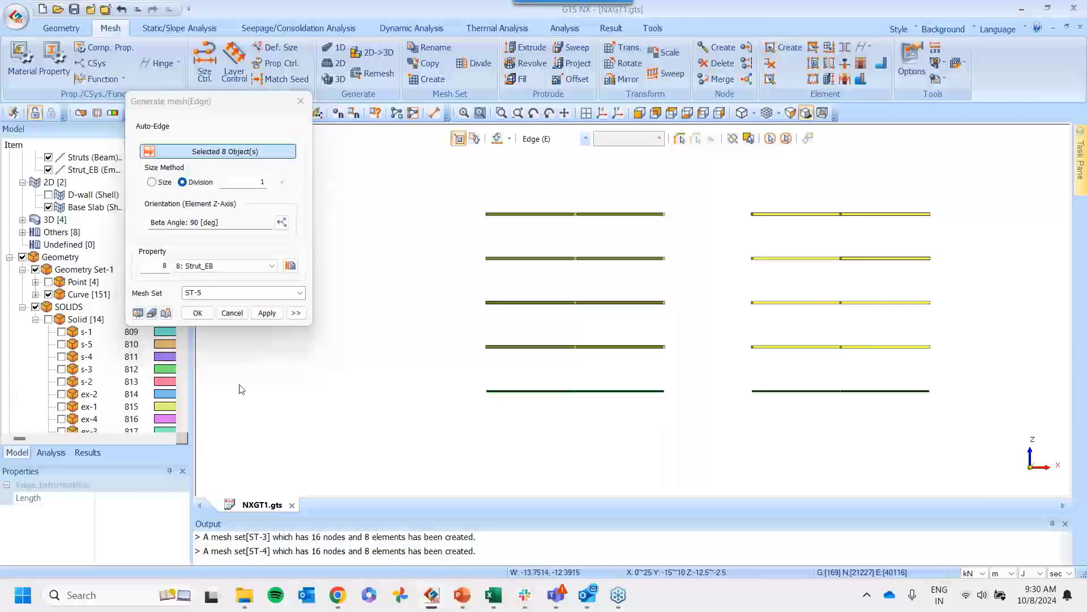
left_click(266, 313)
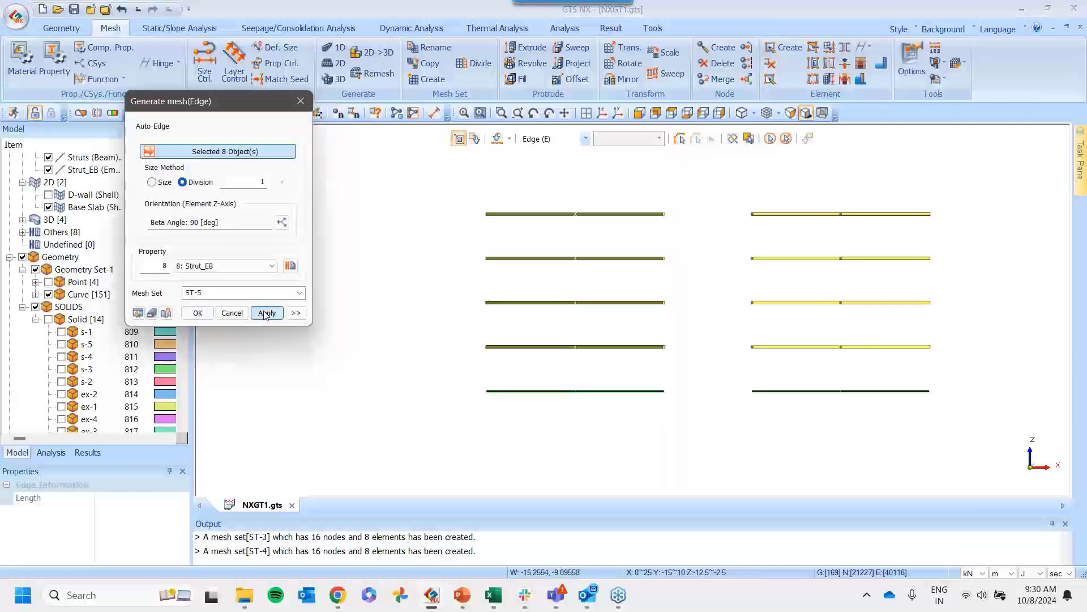
mouse_move(750, 246)
middle_mouse_down()
mouse_move(738, 266)
mouse_move(730, 238)
middle_mouse_up()
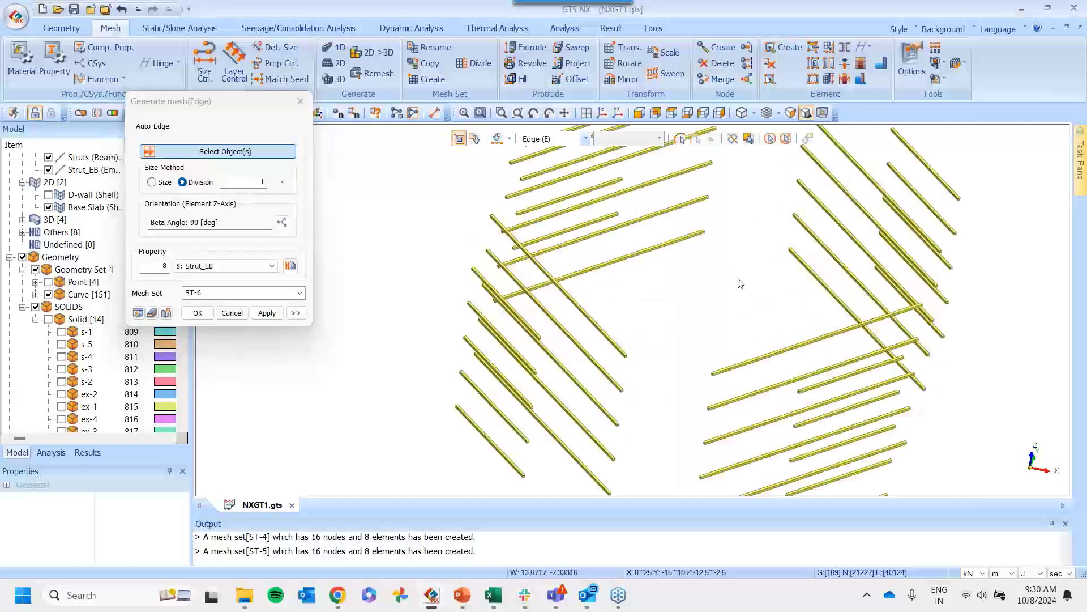
left_click(48, 294)
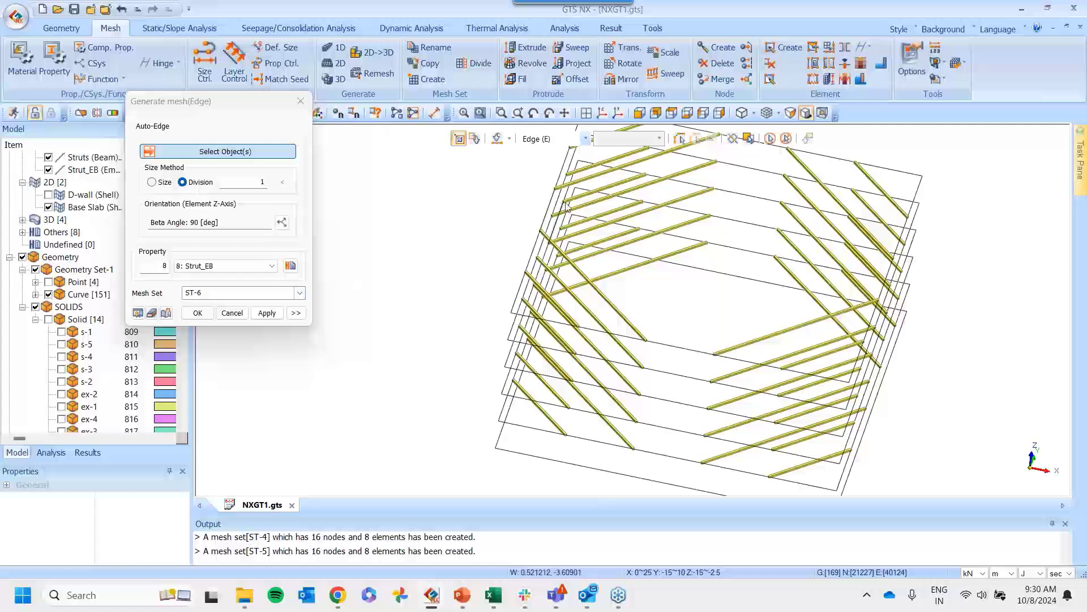
Close the meshing dialog, hide all mesh sets and switch to top view
left_click(306, 101)
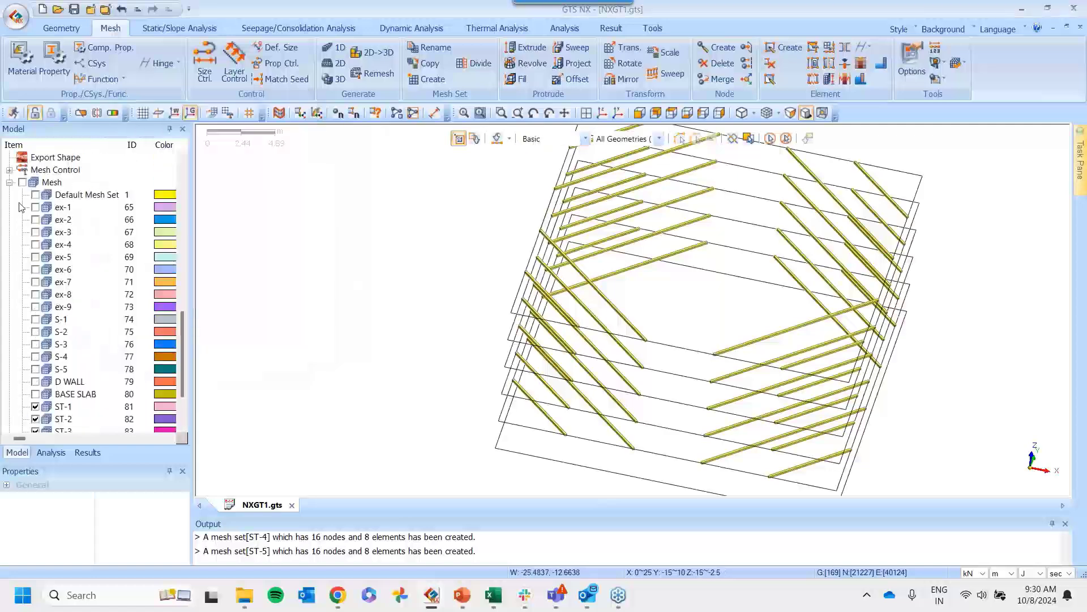
left_click(23, 182)
left_click(23, 182)
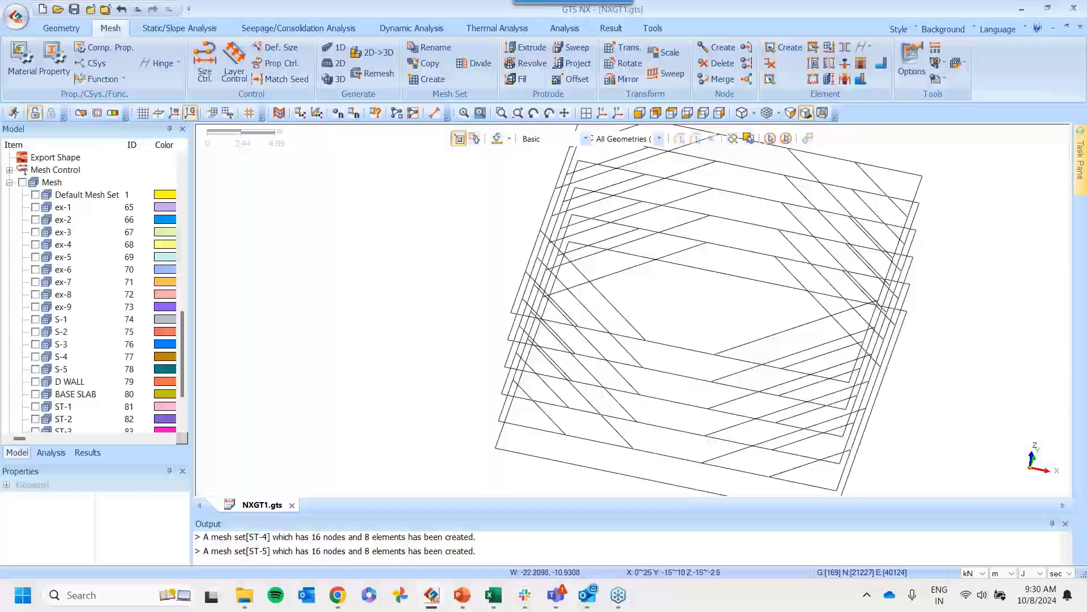
left_click(671, 113)
Show only the window-selected square boundary edges, then view them from the front
left_click_drag(499, 169, 975, 409)
left_click_drag(792, 234, 894, 499)
left_click_drag(518, 160, 923, 193)
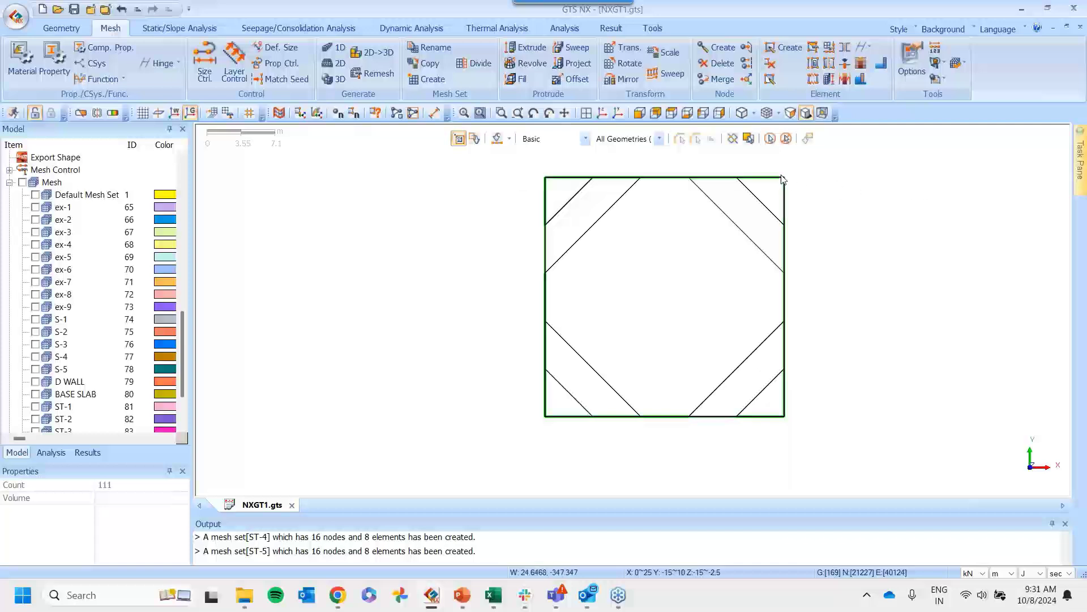
right_click(780, 180)
left_click(847, 211)
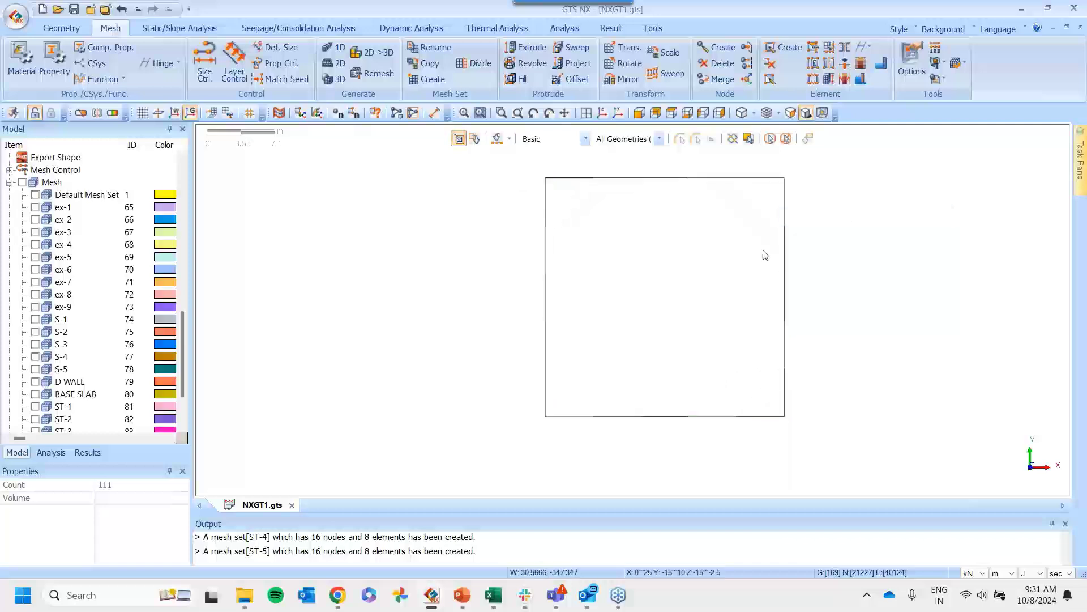
middle_click_drag(618, 282, 995, 340)
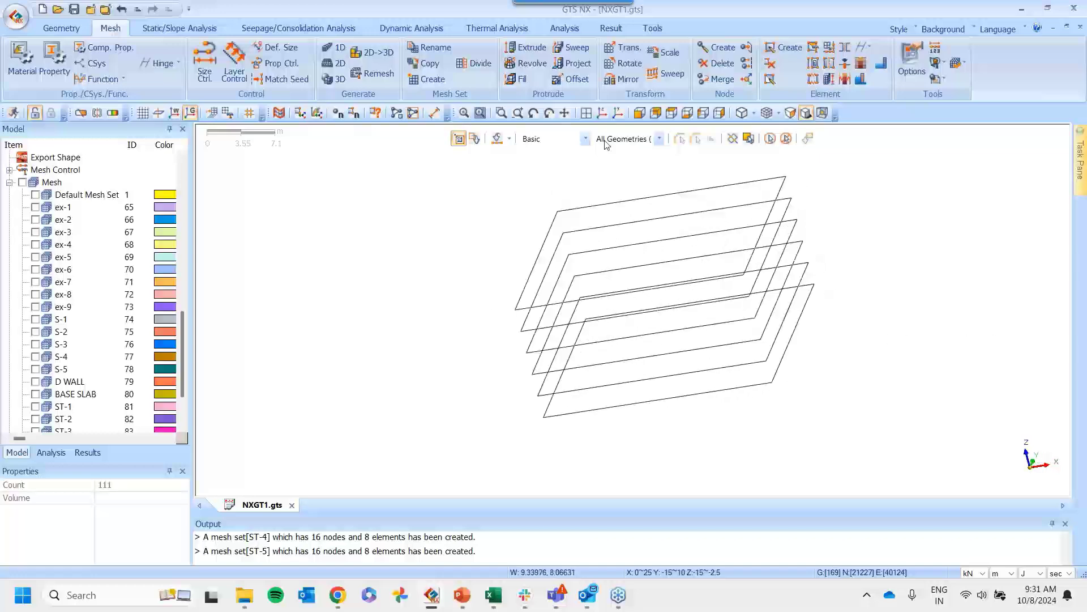
left_click(647, 113)
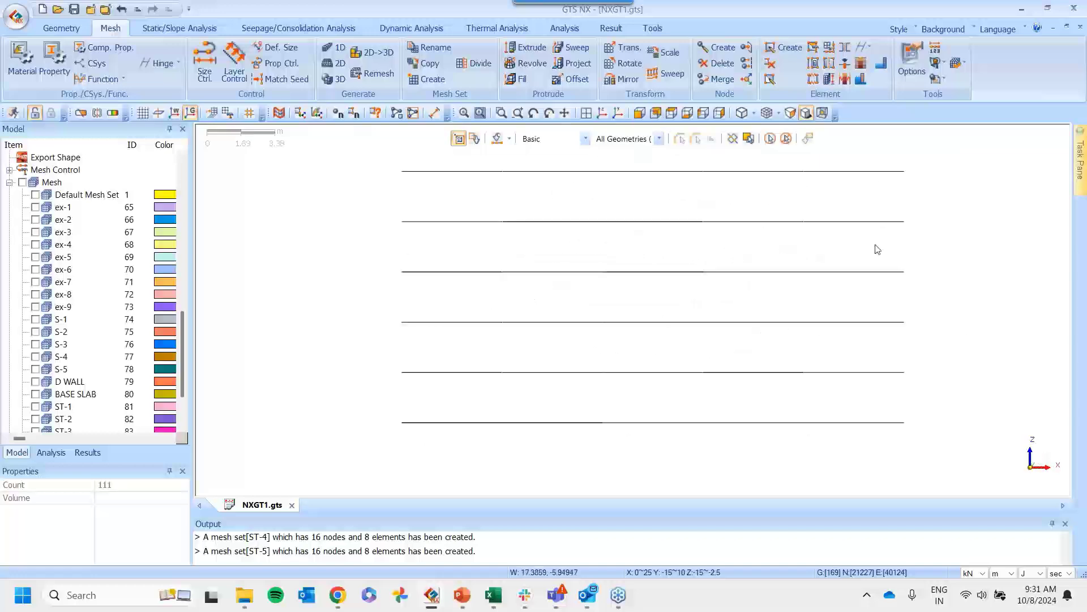
Mesh the top waler edge with 1 division and Walers property as set W1
left_click(334, 63)
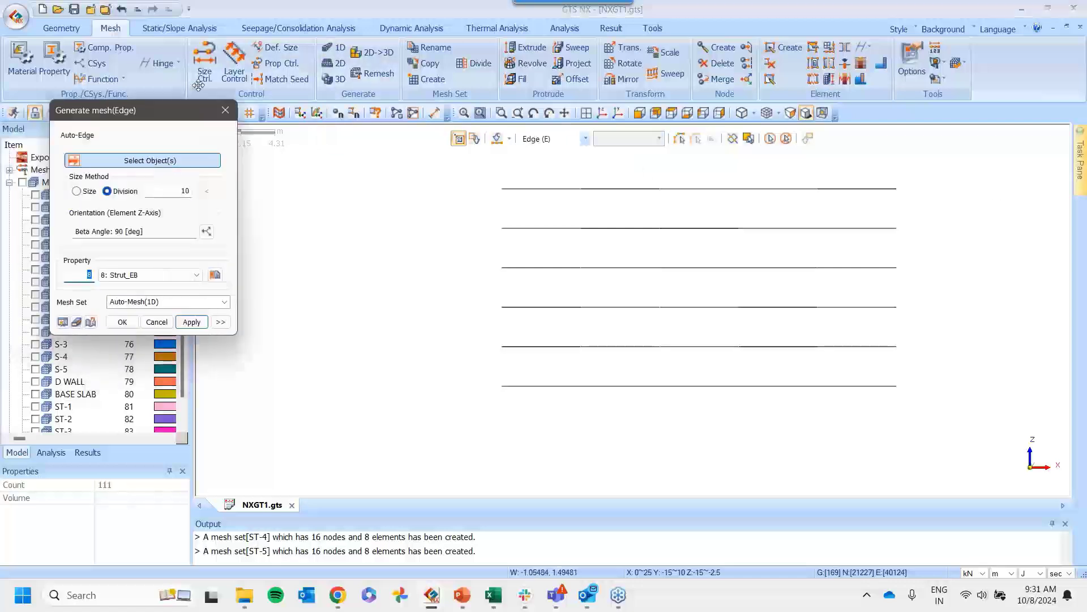
double_click(273, 148)
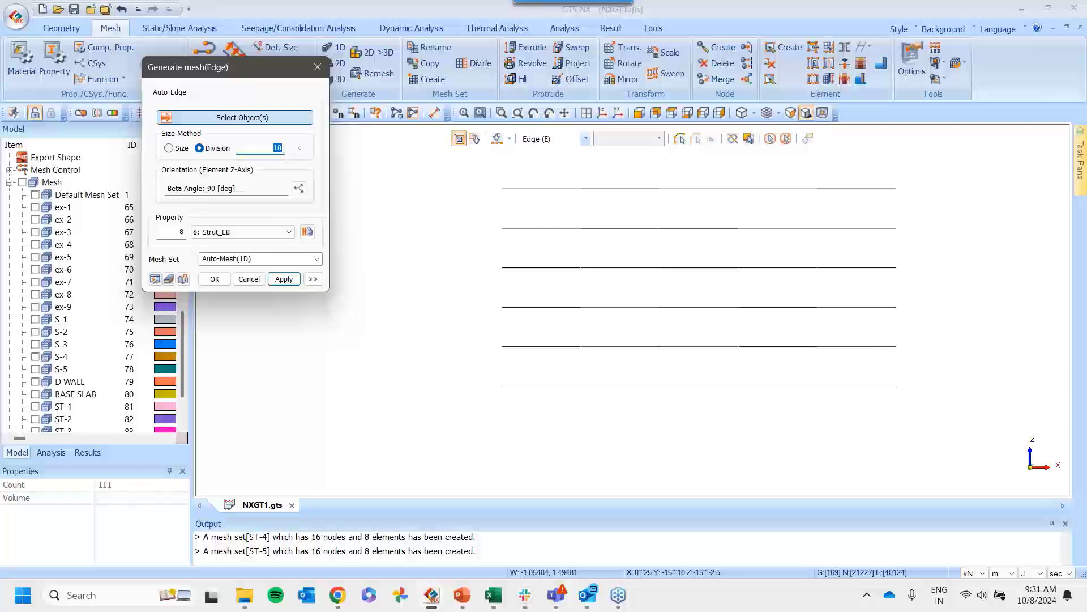
type("1")
left_click(244, 231)
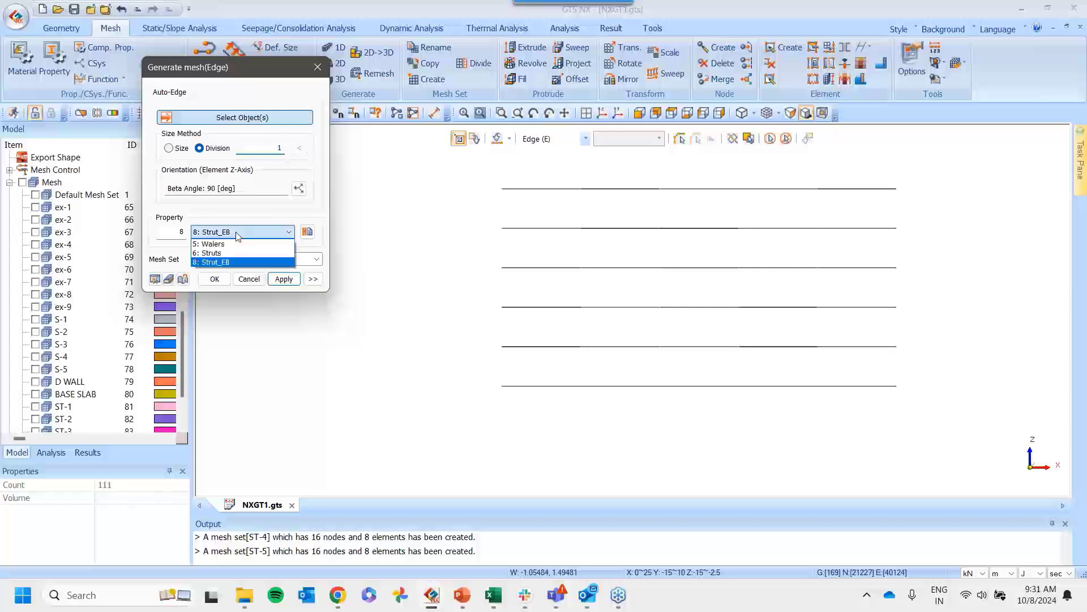
left_click(226, 248)
left_click(266, 259)
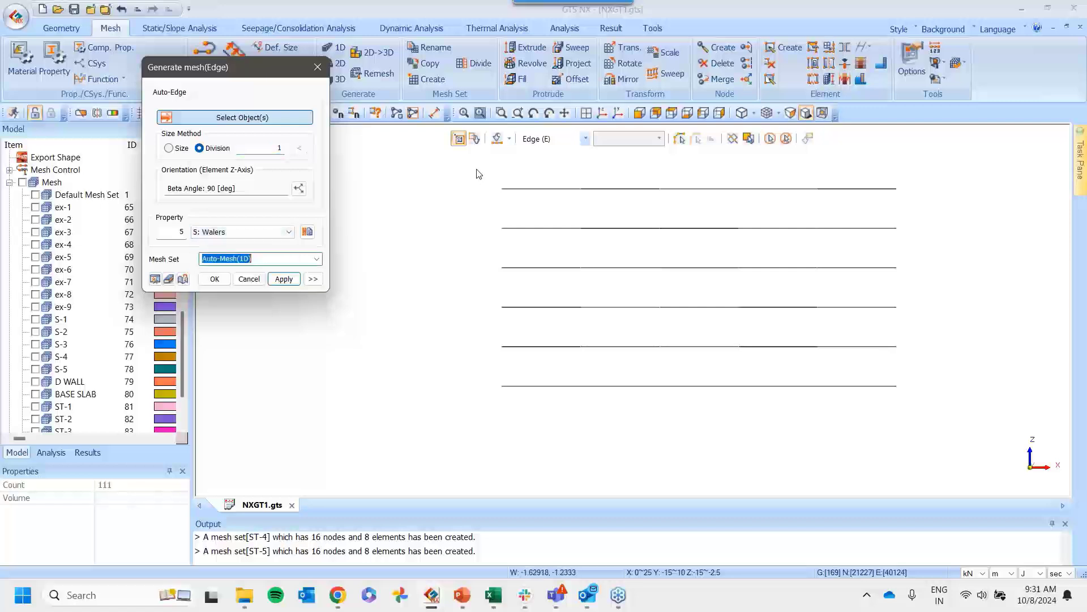
left_click_drag(477, 170, 1017, 237)
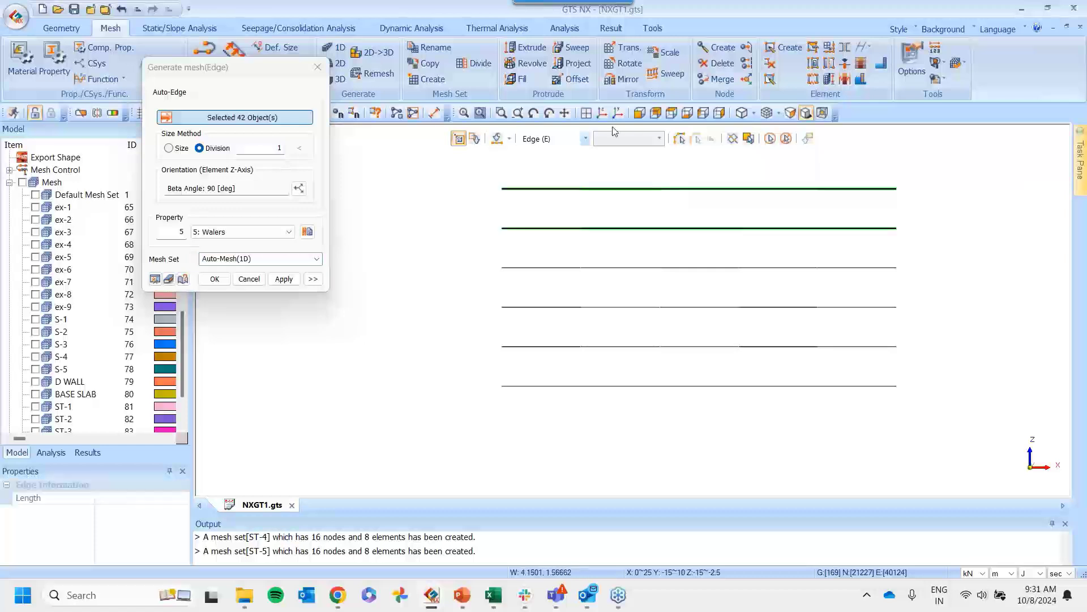
left_click(785, 139)
left_click_drag(459, 160, 1003, 220)
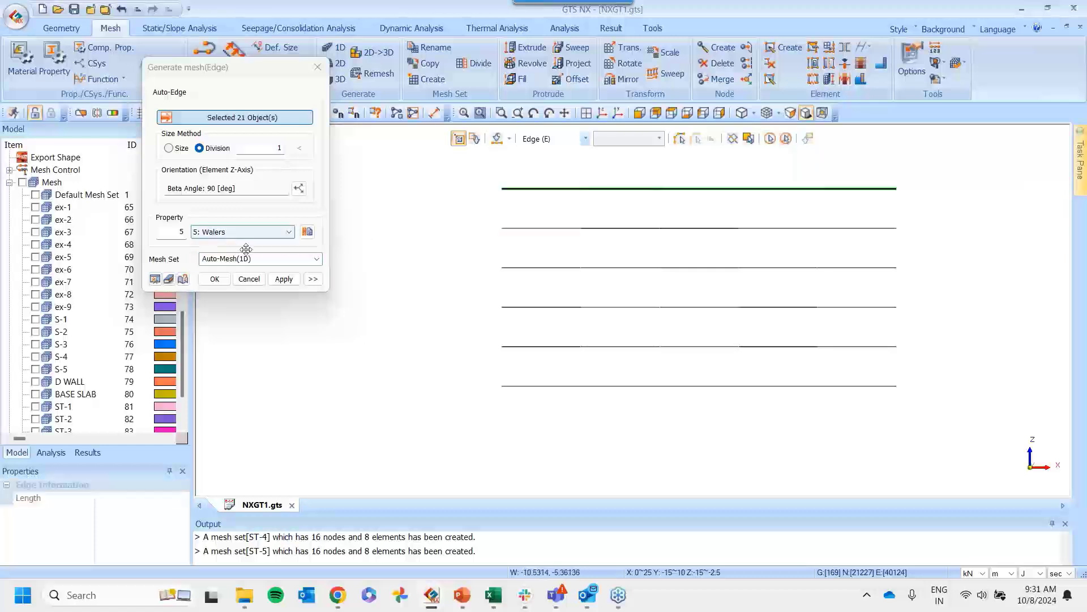
left_click(244, 249)
type("W`")
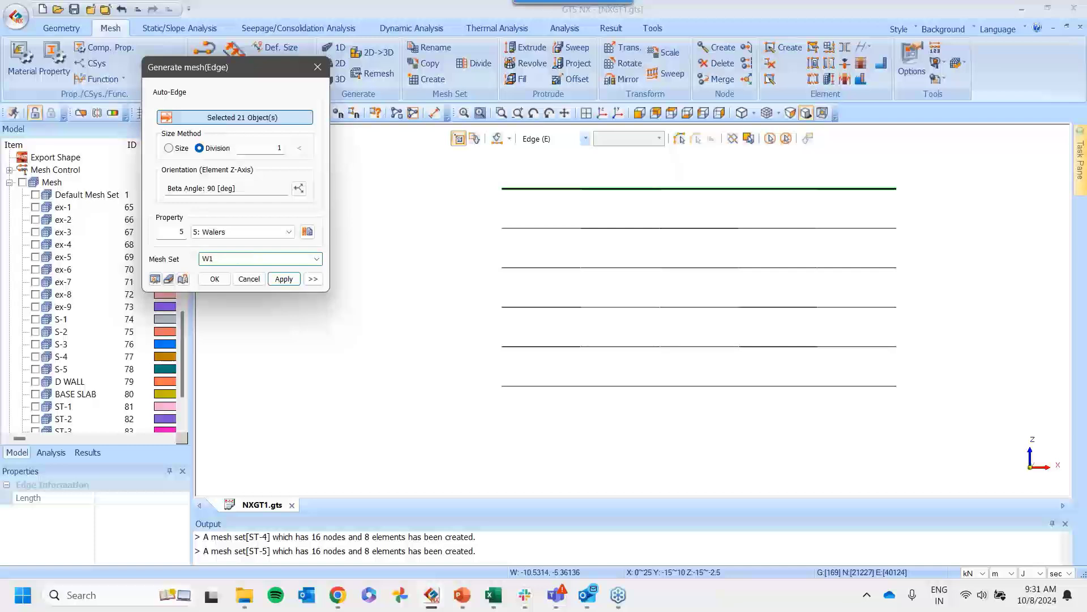
left_click(284, 279)
Mesh the second and third waler edges as mesh sets W2 and W3
left_click(505, 222)
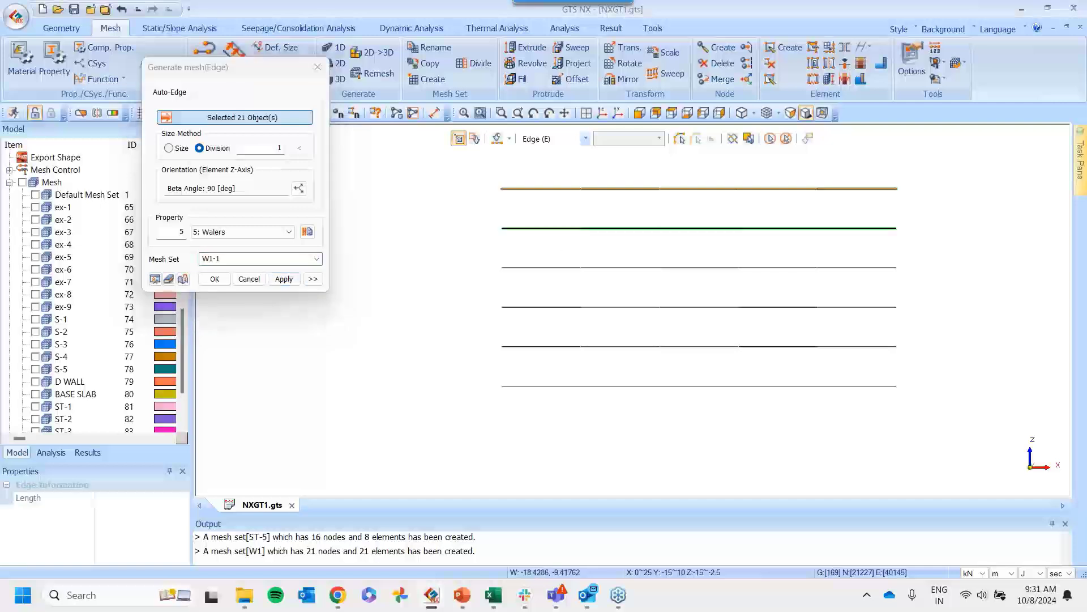
left_click(239, 259)
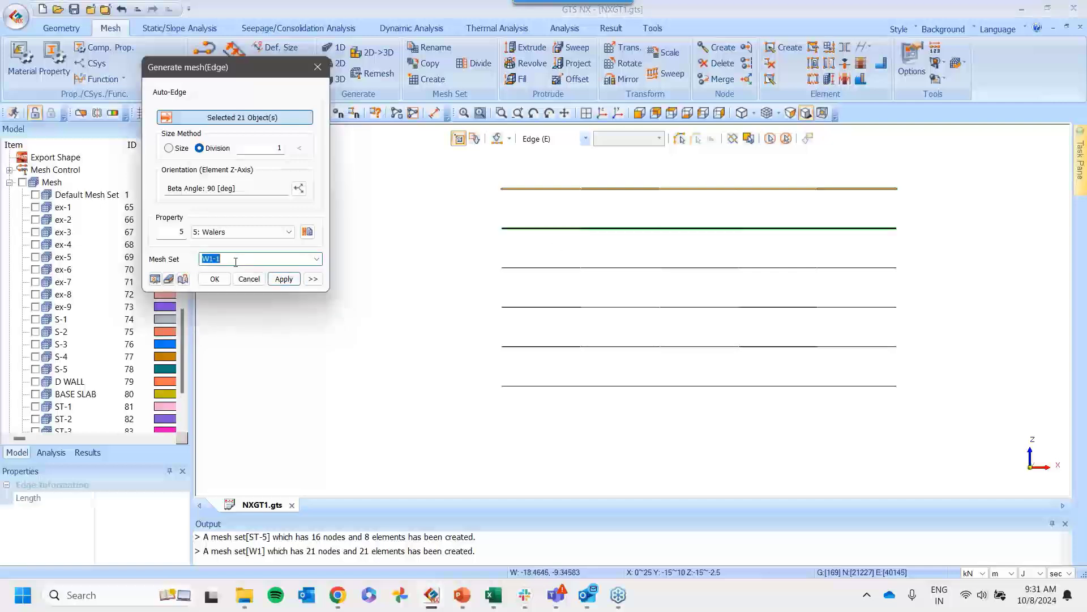
type("W2")
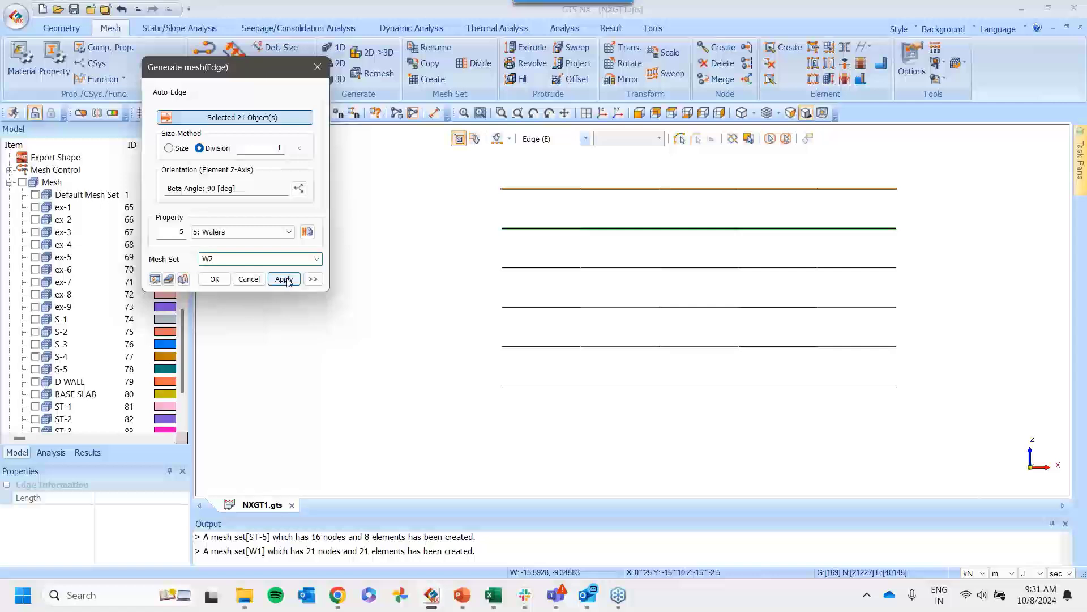
left_click(284, 279)
left_click(506, 266)
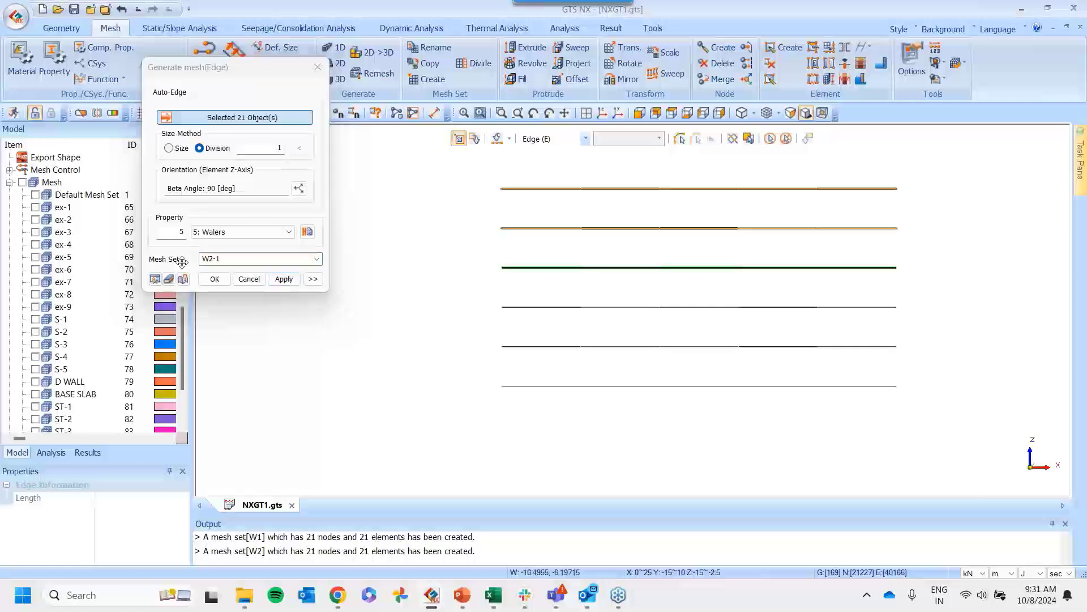
left_click(225, 259)
type("W3")
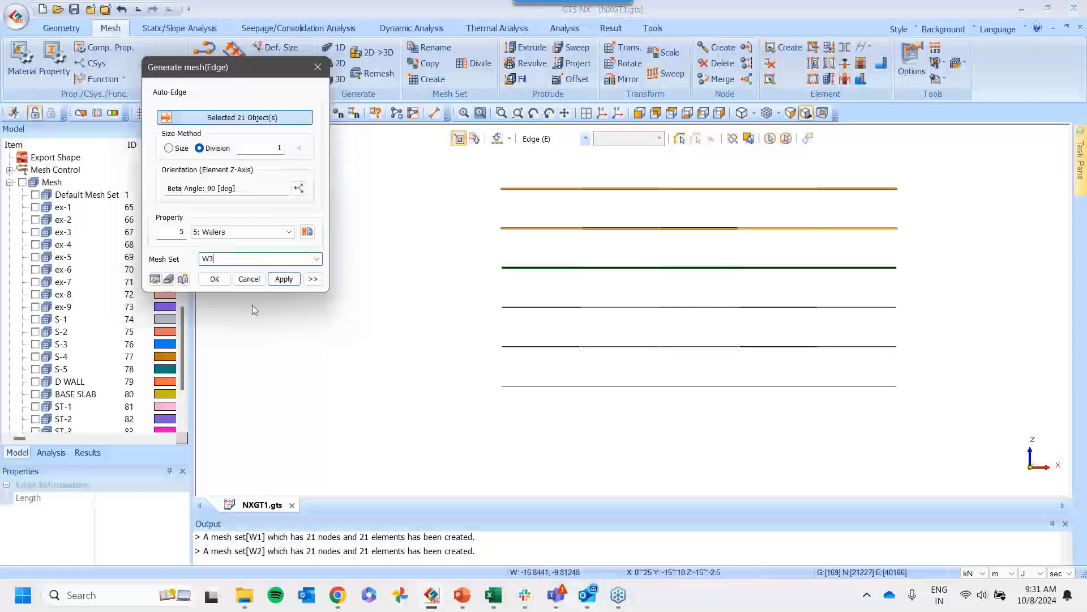
left_click(284, 279)
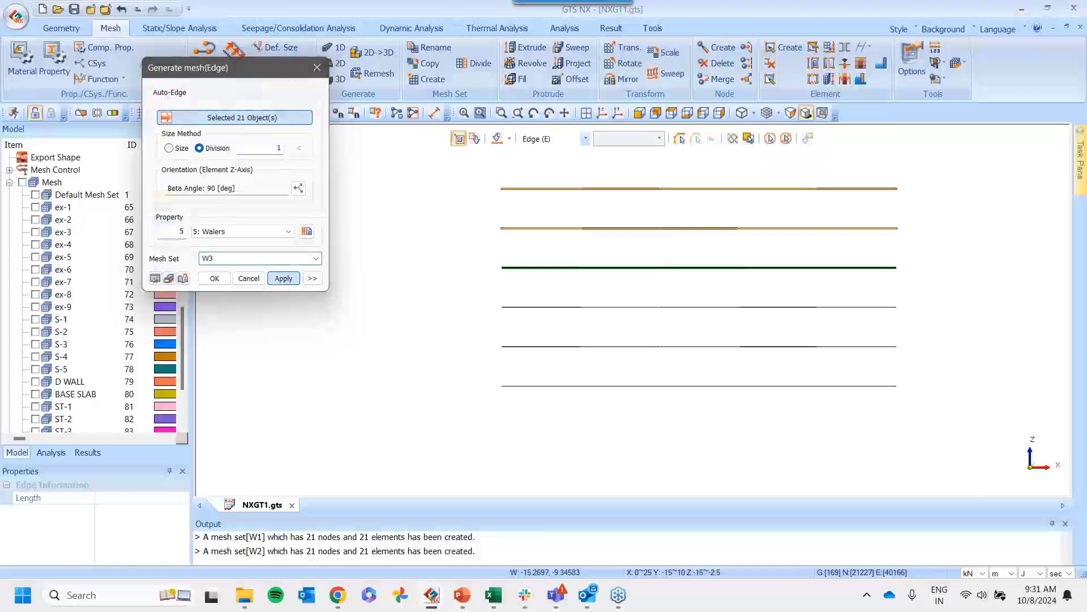
Mesh the fourth and fifth waler edges as W4 and W5, finishing with OK
left_click(504, 307)
left_click(226, 258)
type("W4")
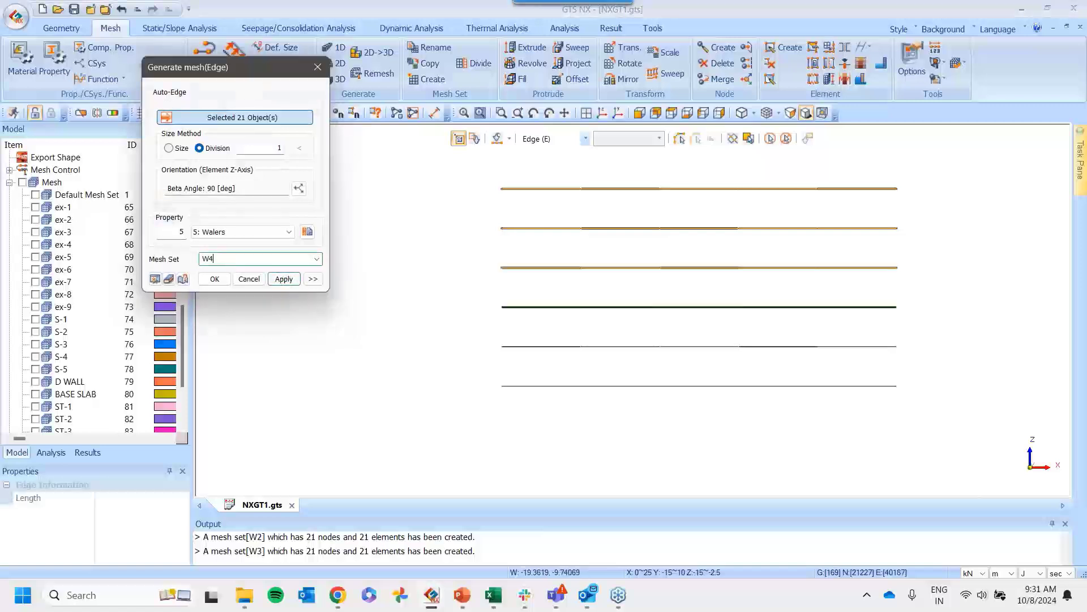
left_click(283, 279)
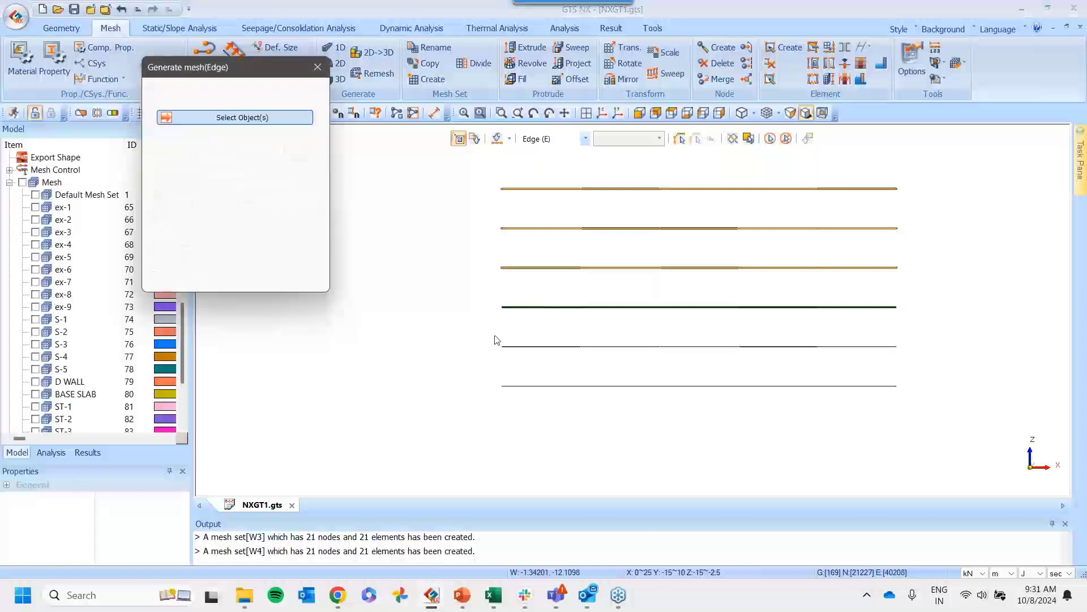
left_click_drag(485, 336, 902, 364)
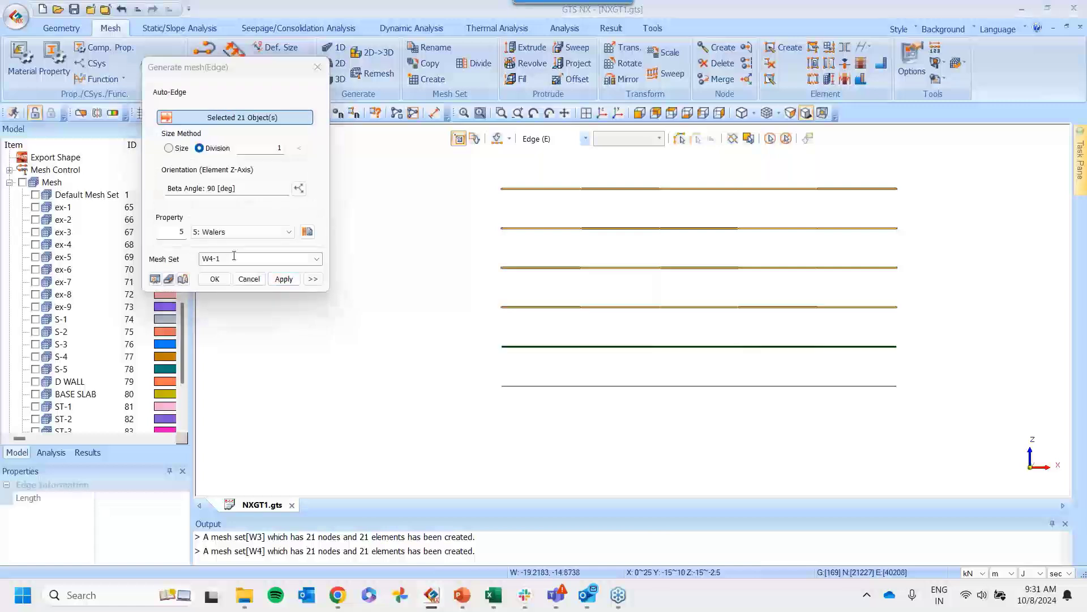
left_click(234, 259)
type("W5")
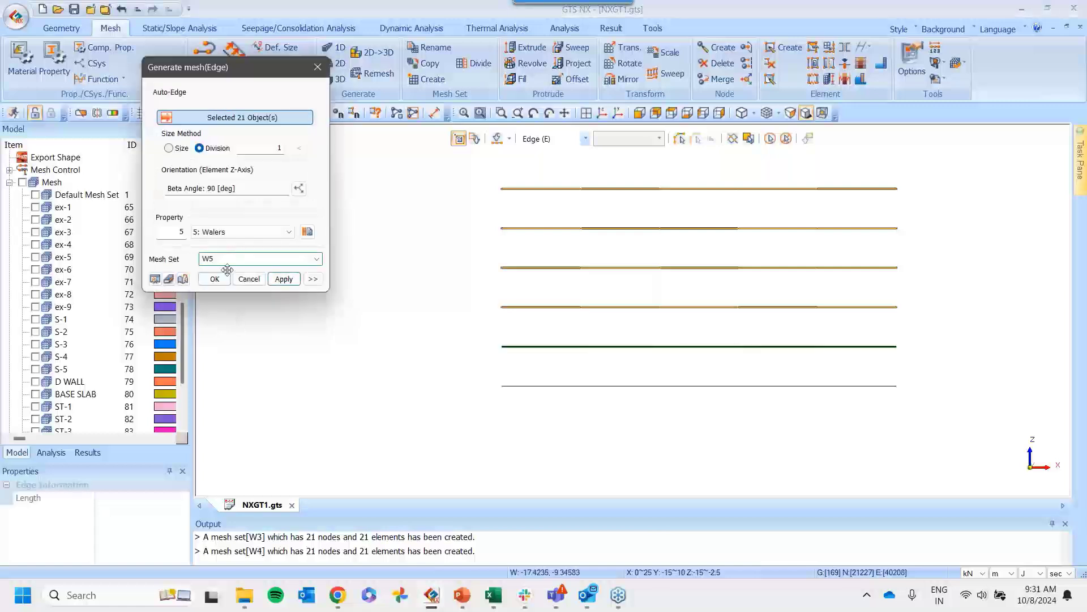
left_click(215, 279)
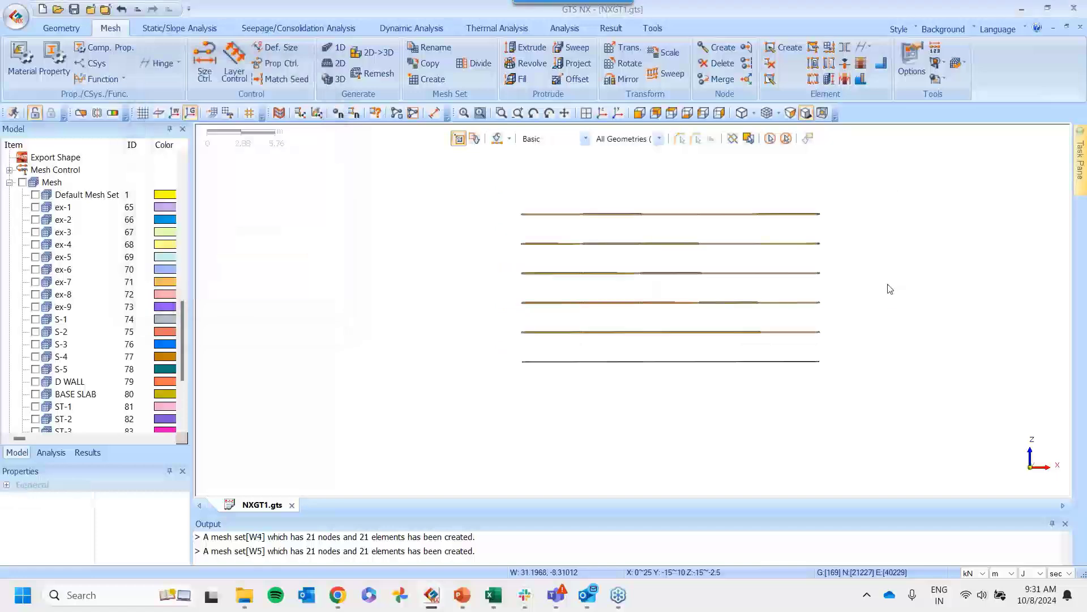
Tick ST-1 through ST-5 in the Mesh list to display struts alongside walers W1–W5
middle_click_drag(889, 287, 821, 237)
scroll(23, 284, "down", 4)
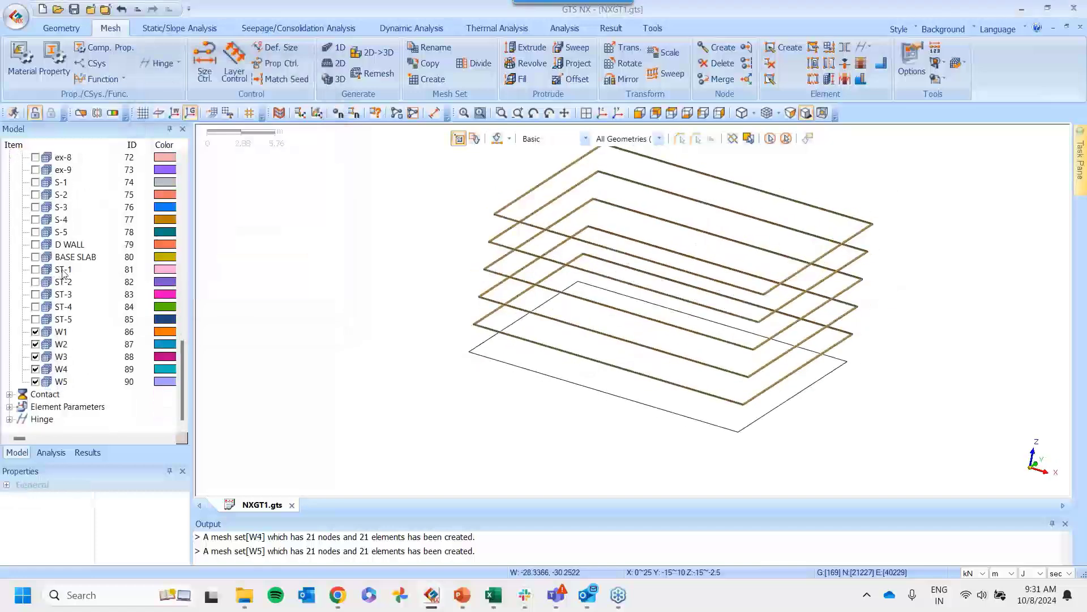
left_click(36, 269)
left_click(35, 282)
left_click(35, 295)
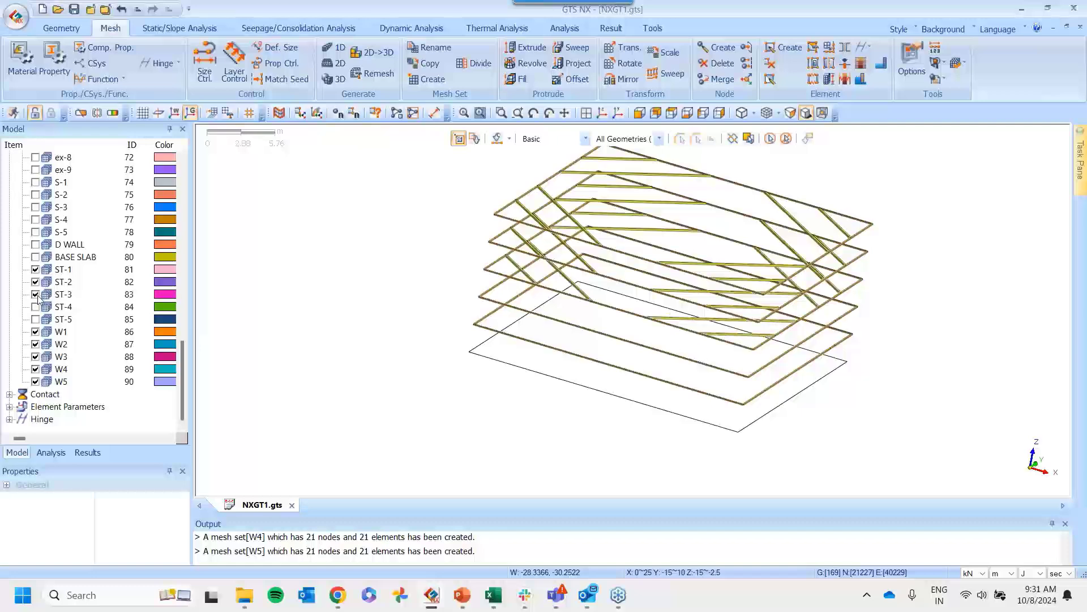
left_click(35, 307)
left_click(35, 319)
middle_click_drag(820, 218, 740, 408)
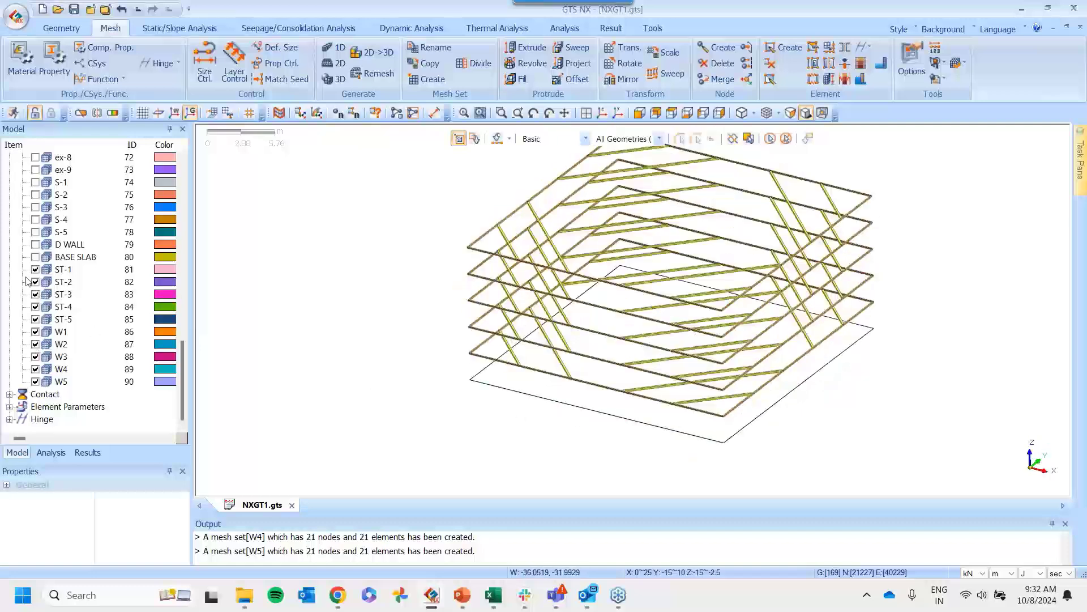
Display the BASE SLAB and D WALL meshes and look down into the excavation
left_click(35, 257)
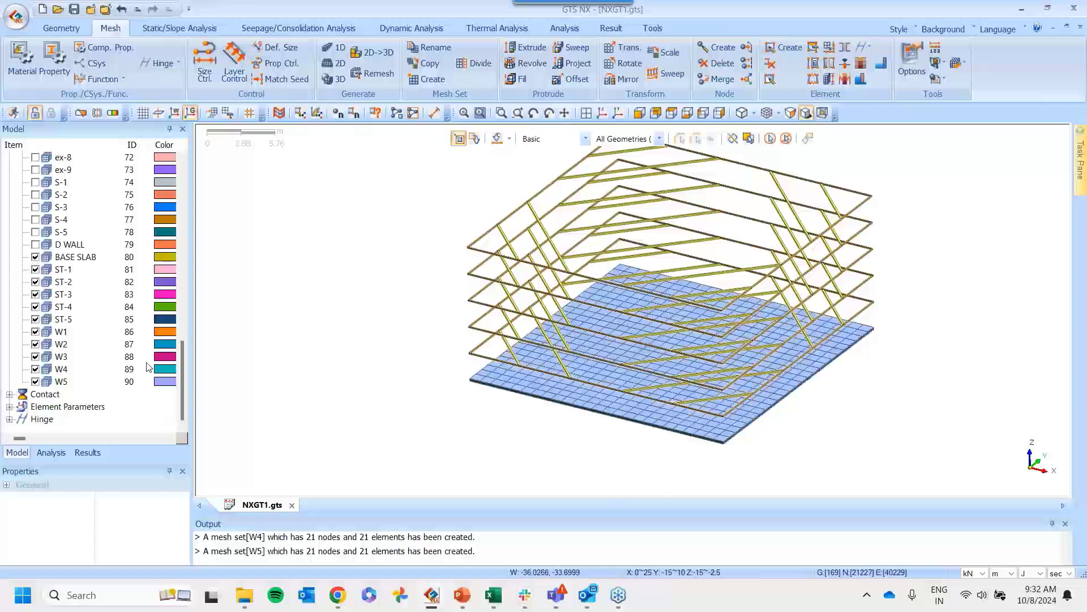
left_click(35, 244)
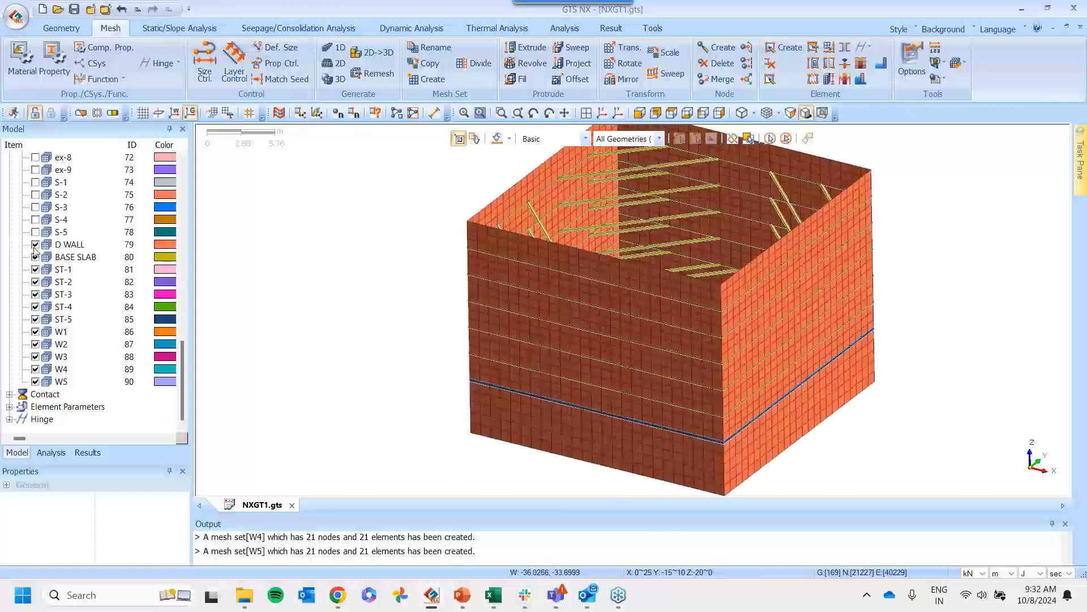
scroll(691, 371, "down", 4)
middle_click_drag(782, 287, 754, 302)
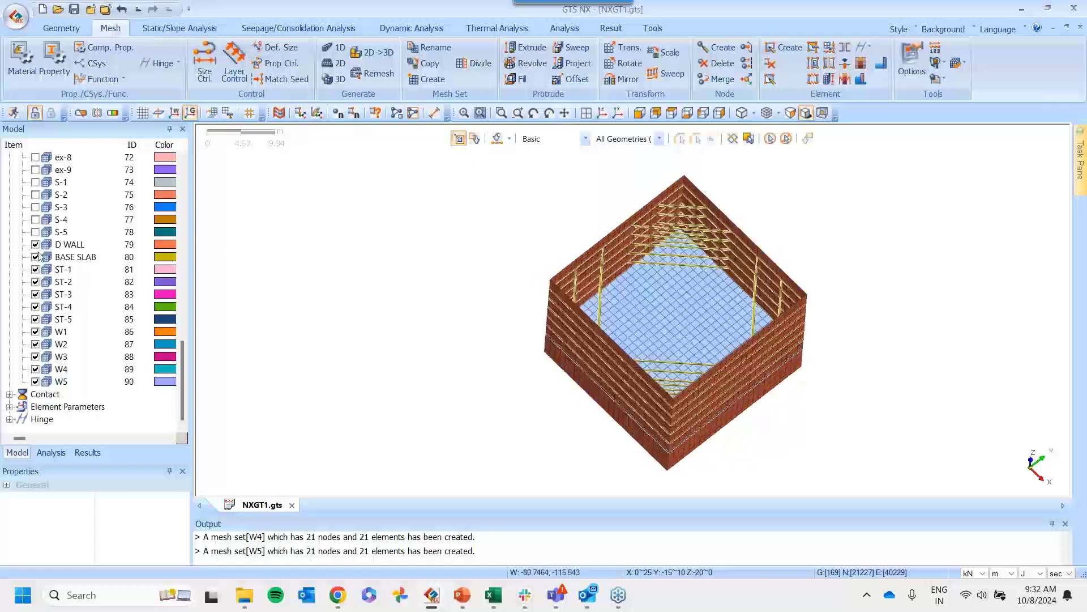
scroll(35, 278, "up", 4)
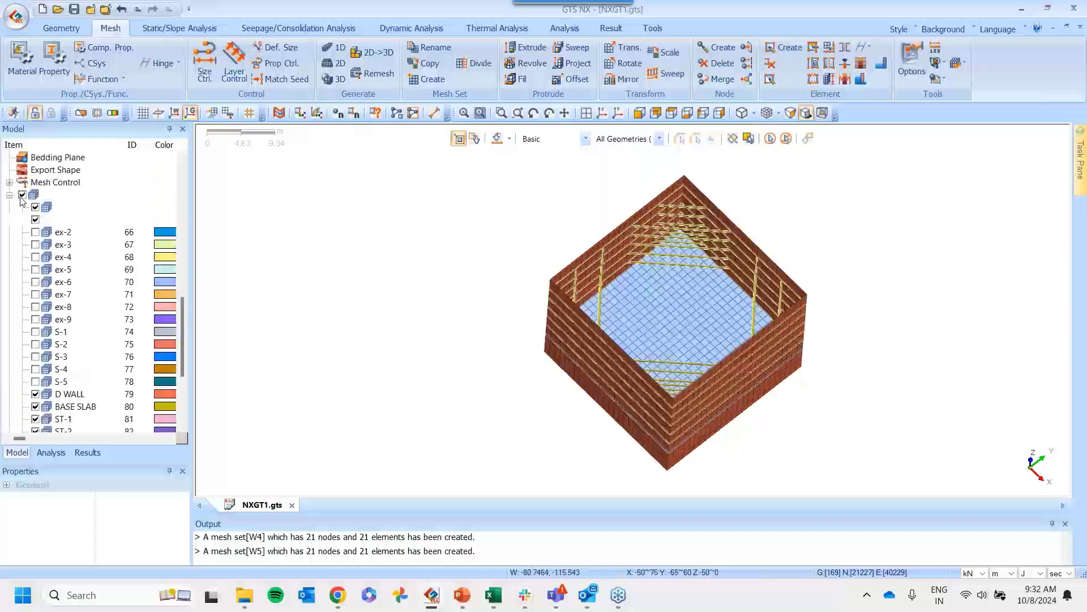
Hide all mesh sets, then display only D WALL in an oblique side view
left_click(23, 195)
left_click(23, 195)
scroll(34, 238, "down", 4)
left_click(35, 244)
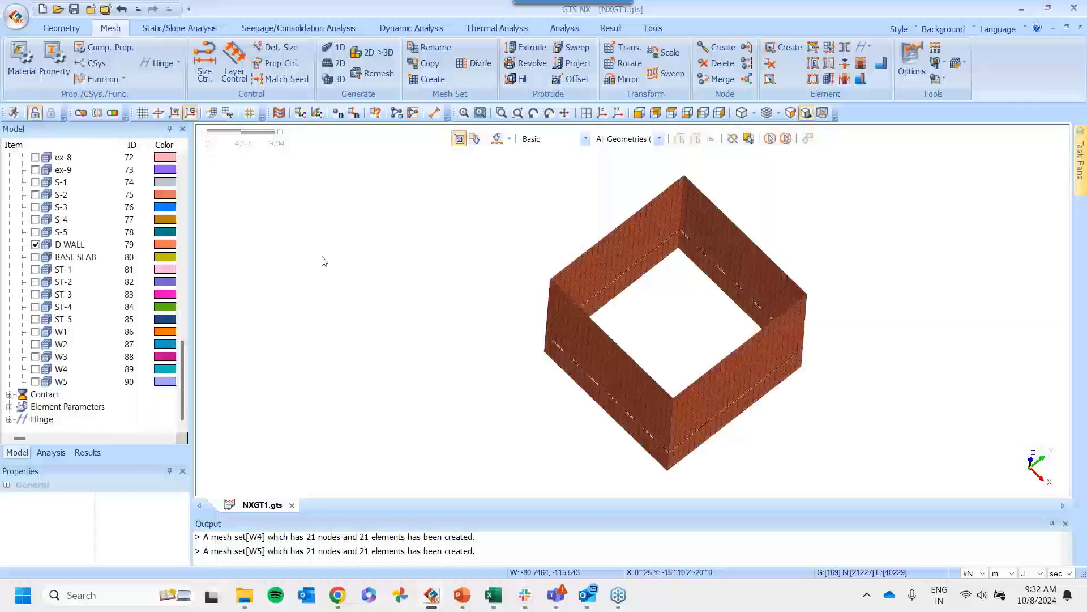
scroll(735, 248, "down", 2)
middle_click_drag(691, 267, 651, 245)
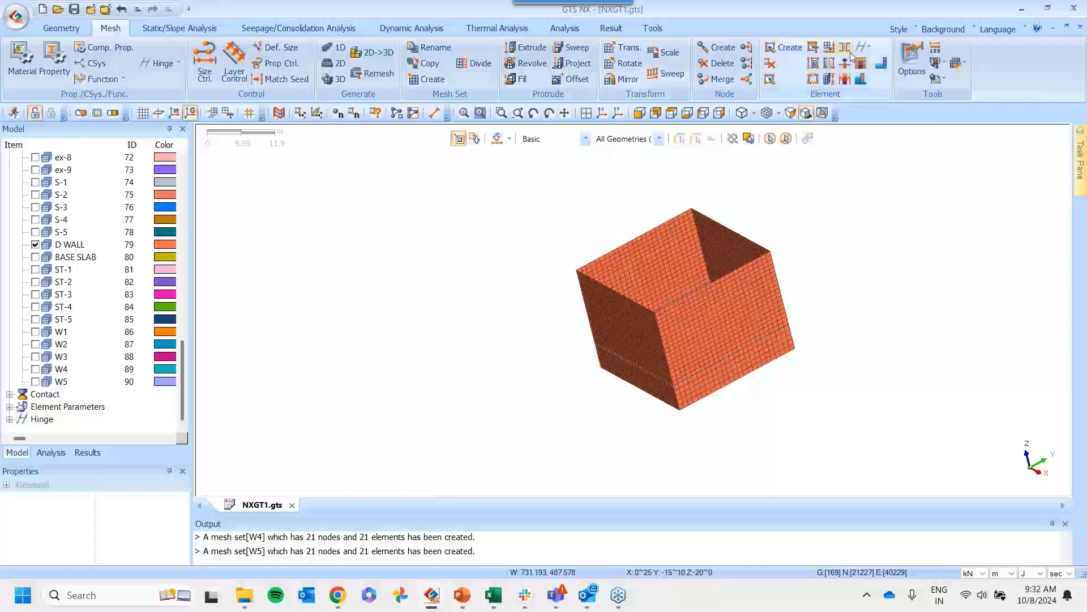
Set up a Plane interface From Shell and select all 2300 D WALL elements
key("m")
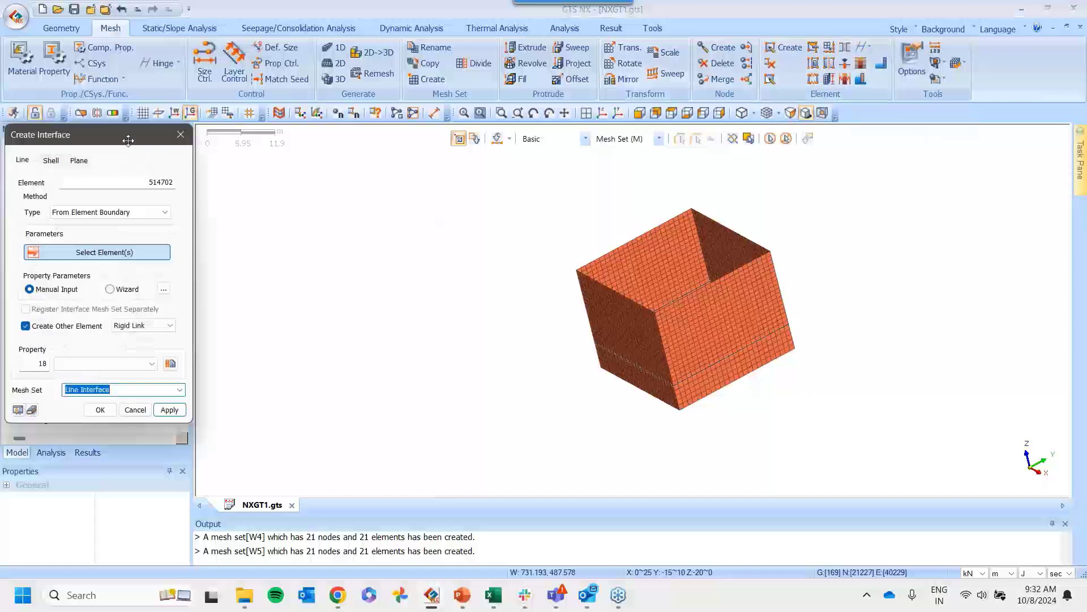
left_click_drag(76, 149, 271, 134)
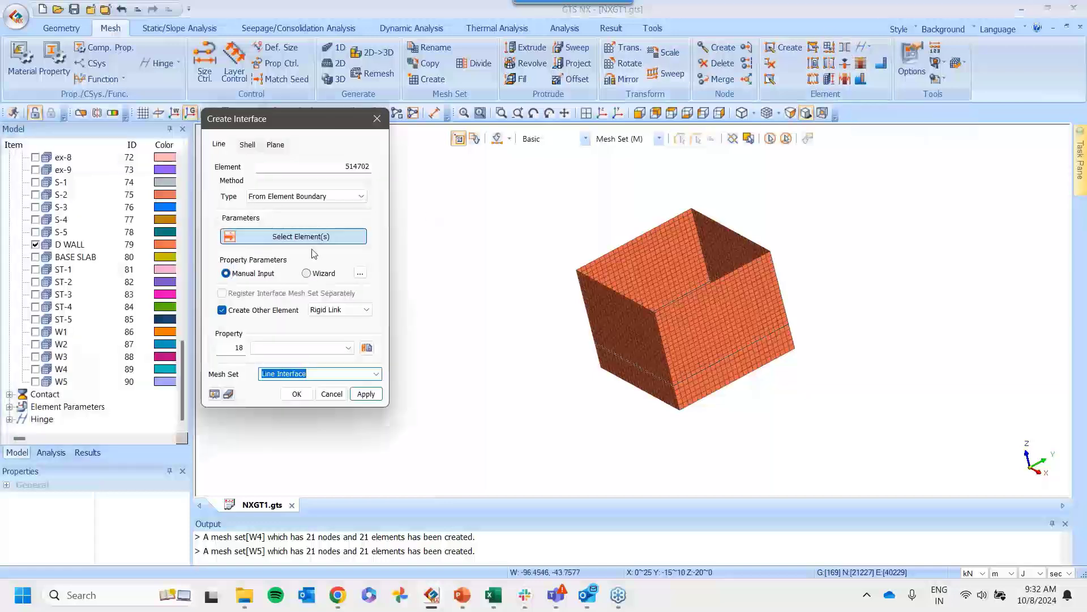
left_click(284, 149)
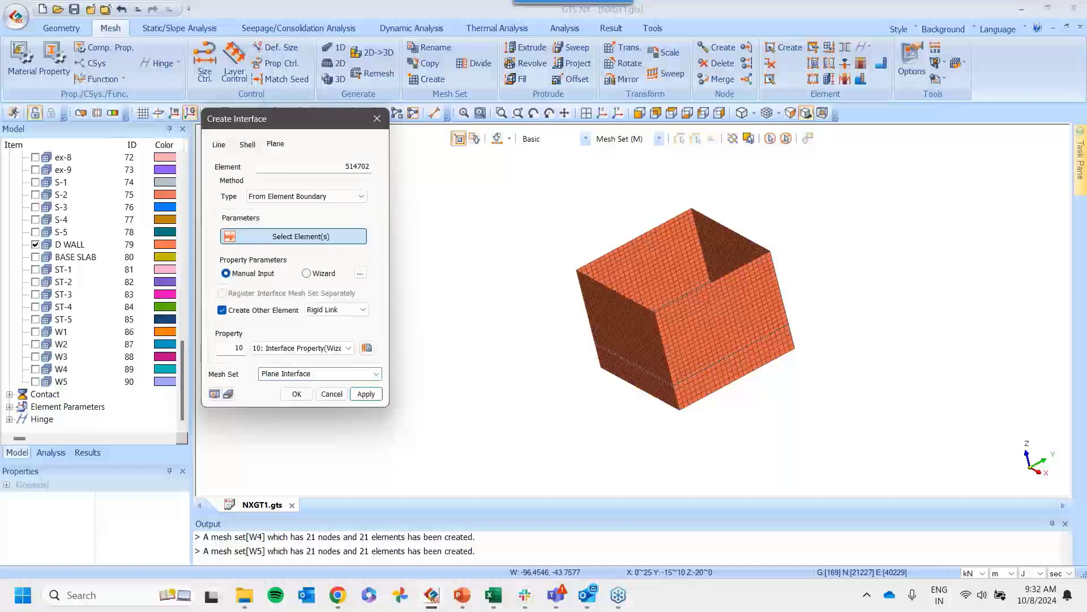
left_click(269, 198)
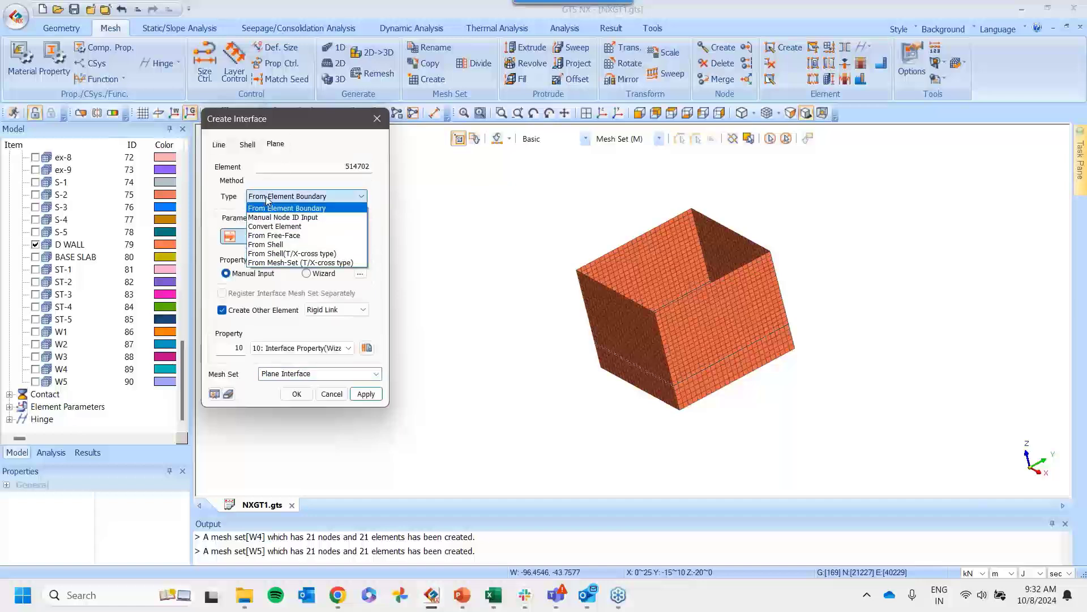
left_click(313, 255)
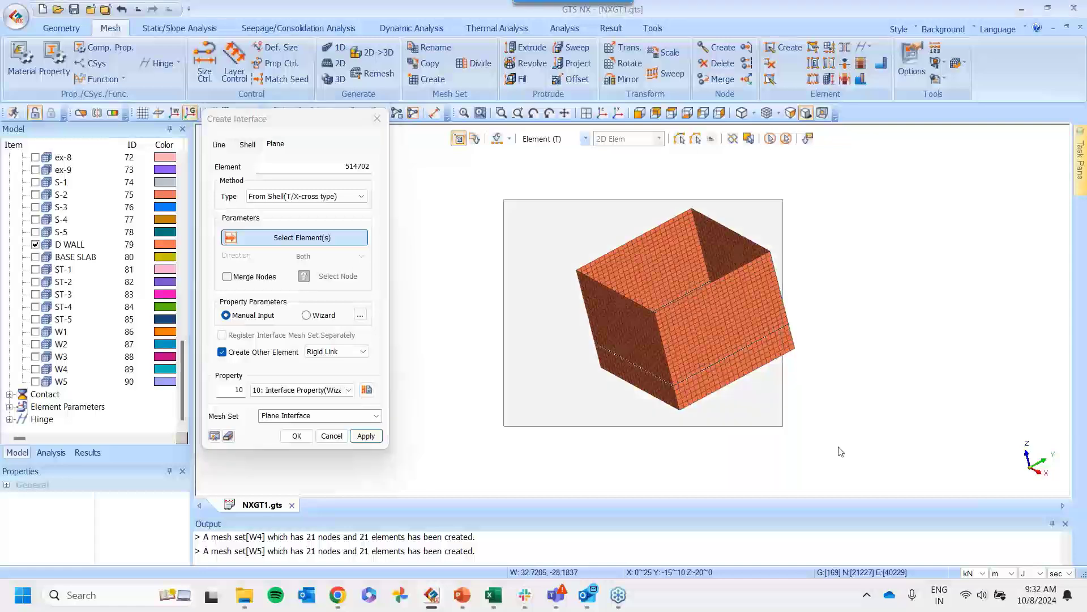
left_click_drag(844, 446, 609, 104)
left_click(603, 113)
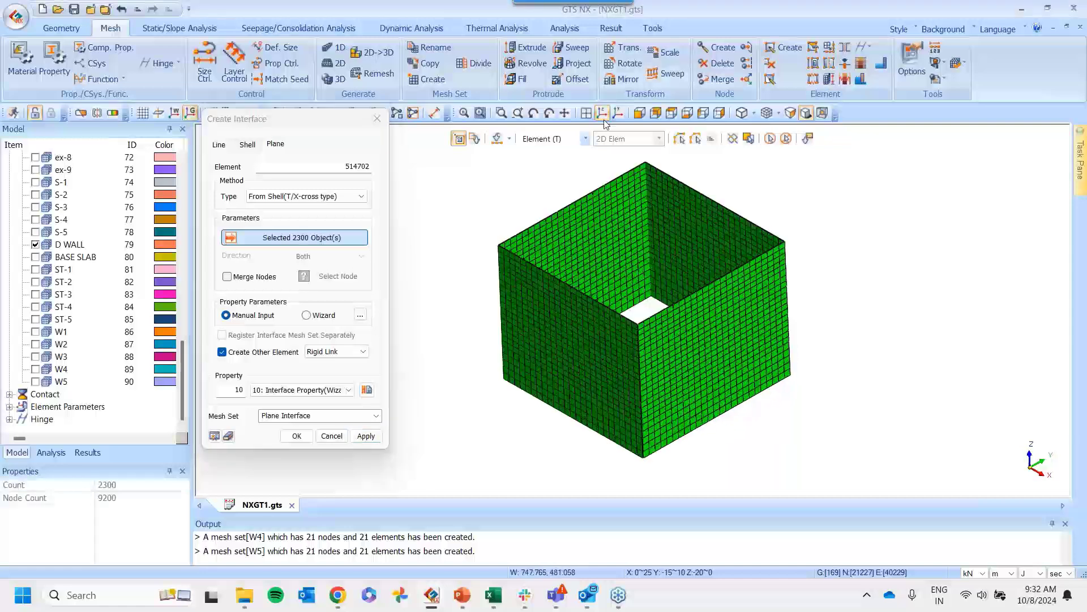
Define interface properties with strength reduction factor 0.7 and create the plane interface elements
left_click(306, 315)
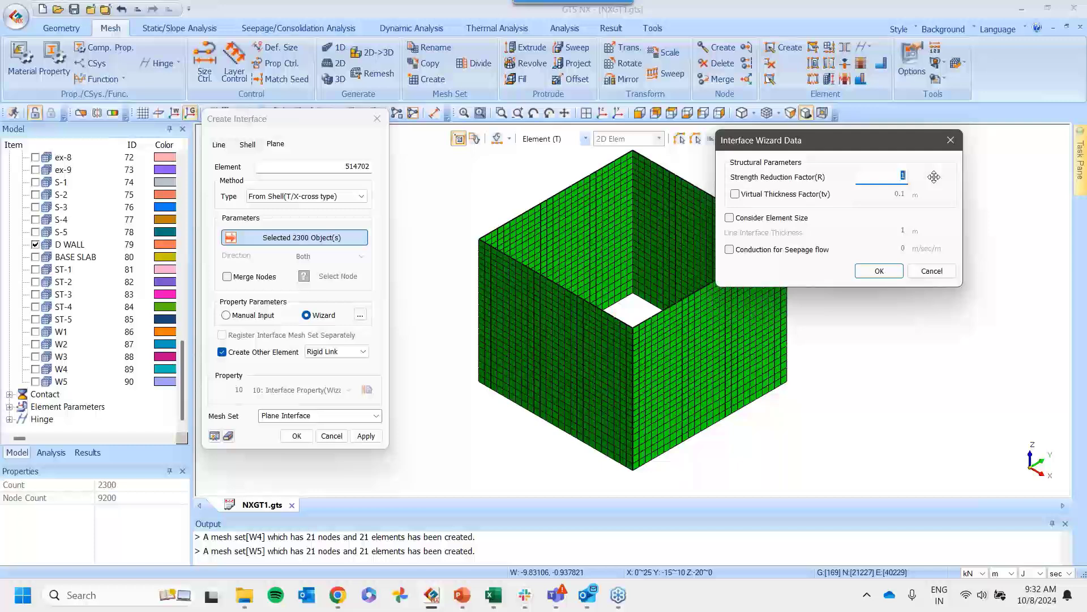
type("0.7")
left_click(882, 272)
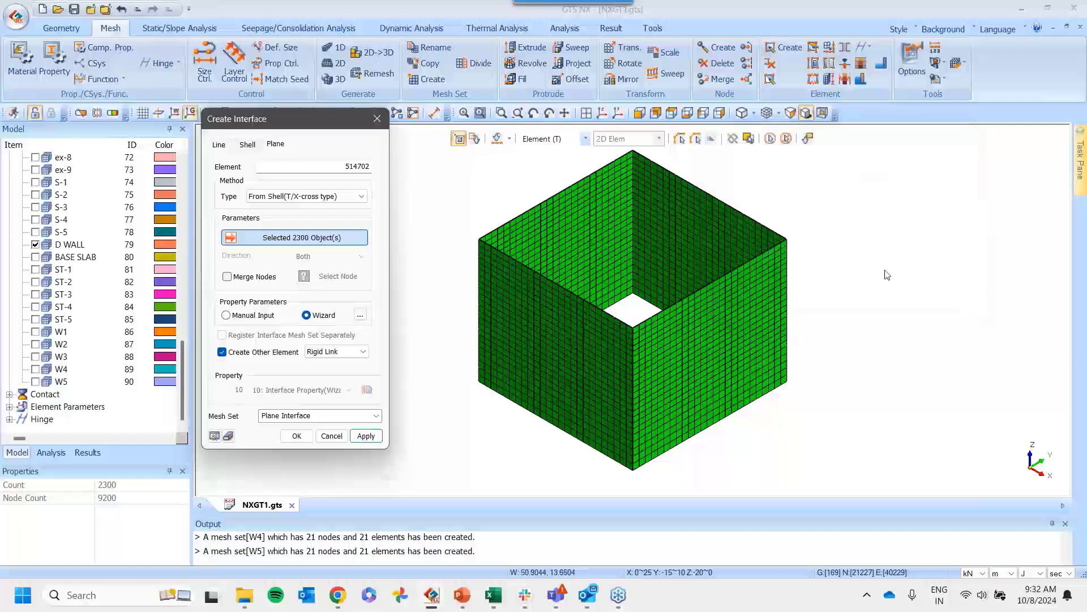
left_click(297, 436)
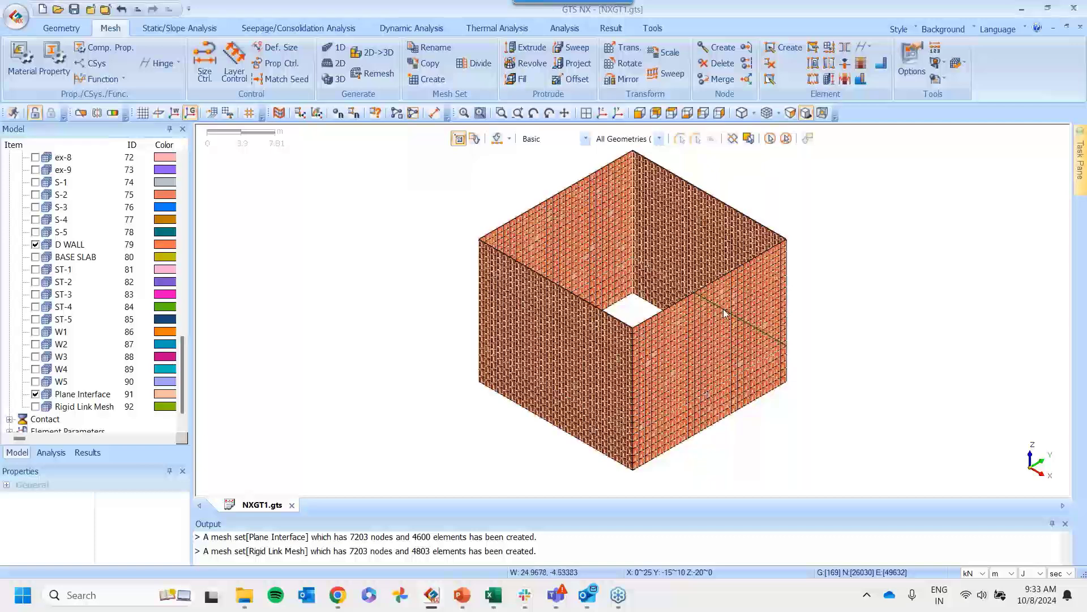
Hide D WALL to inspect the interface, then show all mesh sets in isometric view
left_click(36, 245)
left_click(602, 113)
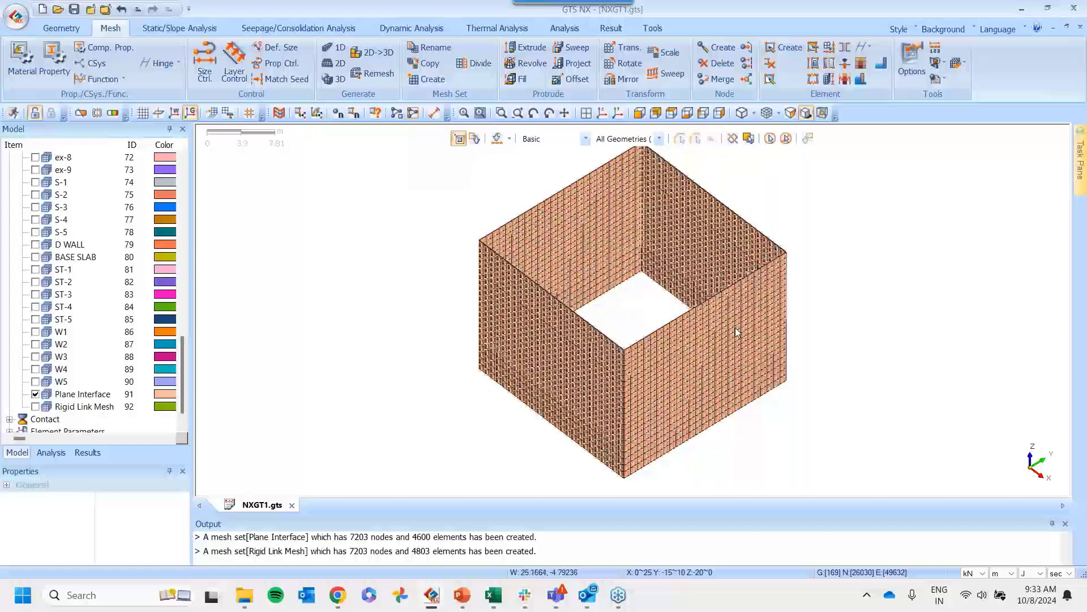
left_click(602, 113)
scroll(80, 275, "up", 6)
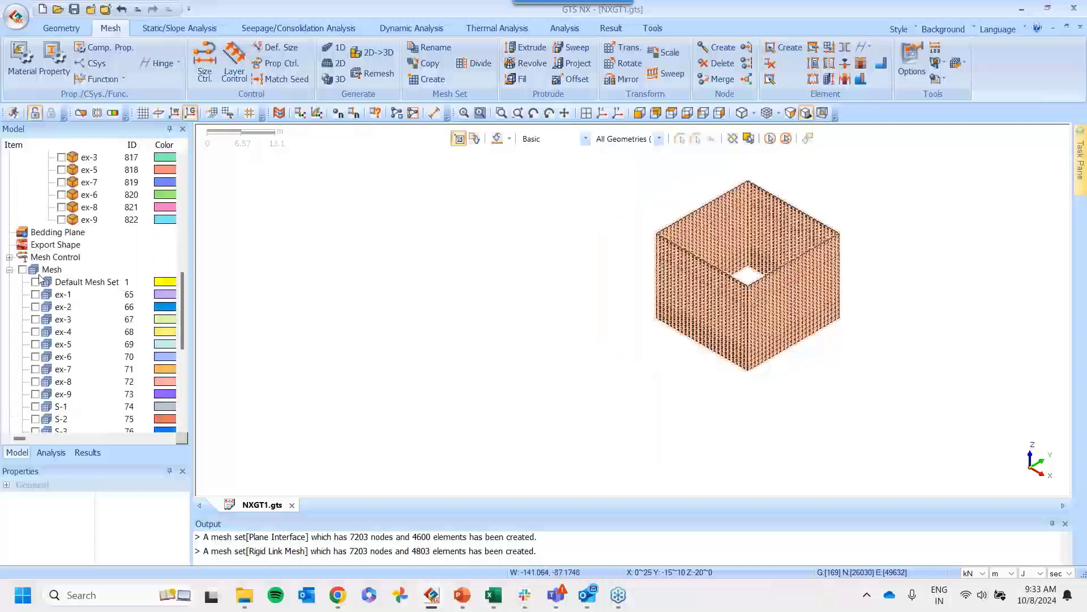
left_click(22, 271)
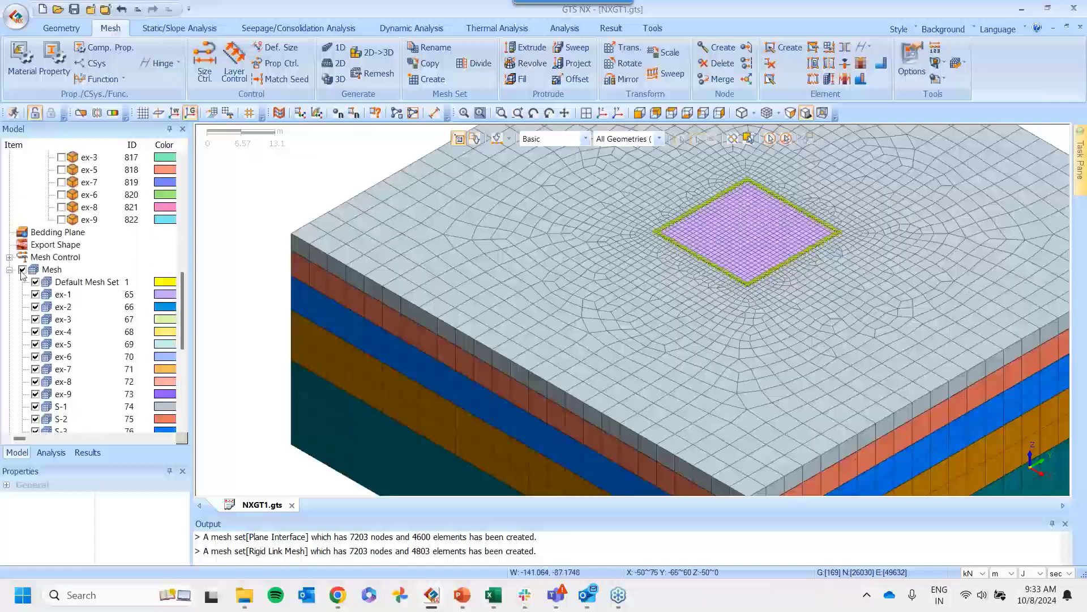
scroll(641, 182, "down", 5)
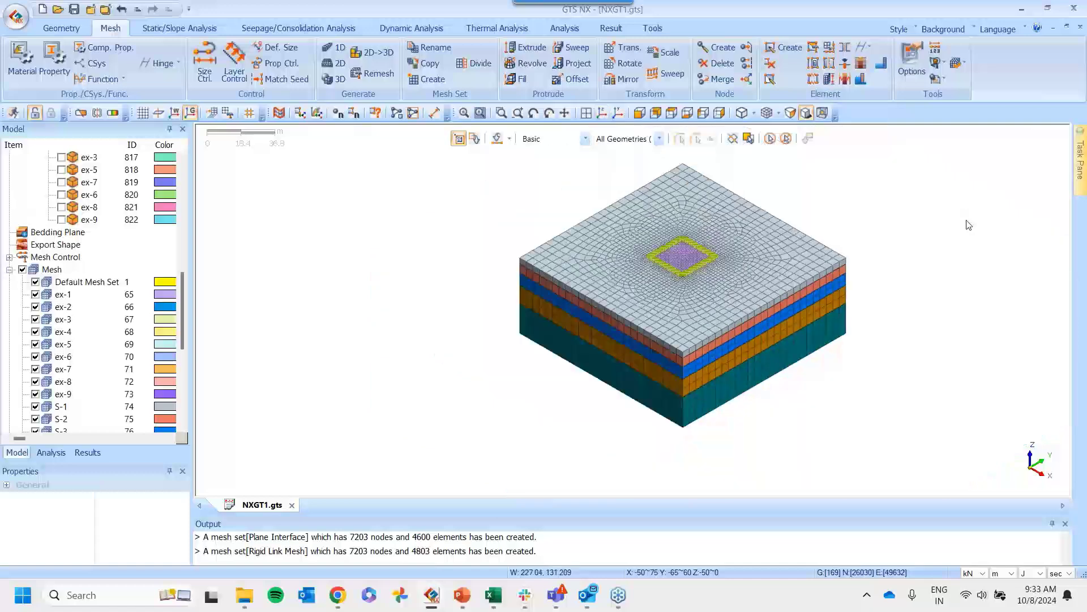
Apply automatic boundary constraints via Static/Slope Analysis > Boundary > Constraint, Auto tab
left_click(173, 29)
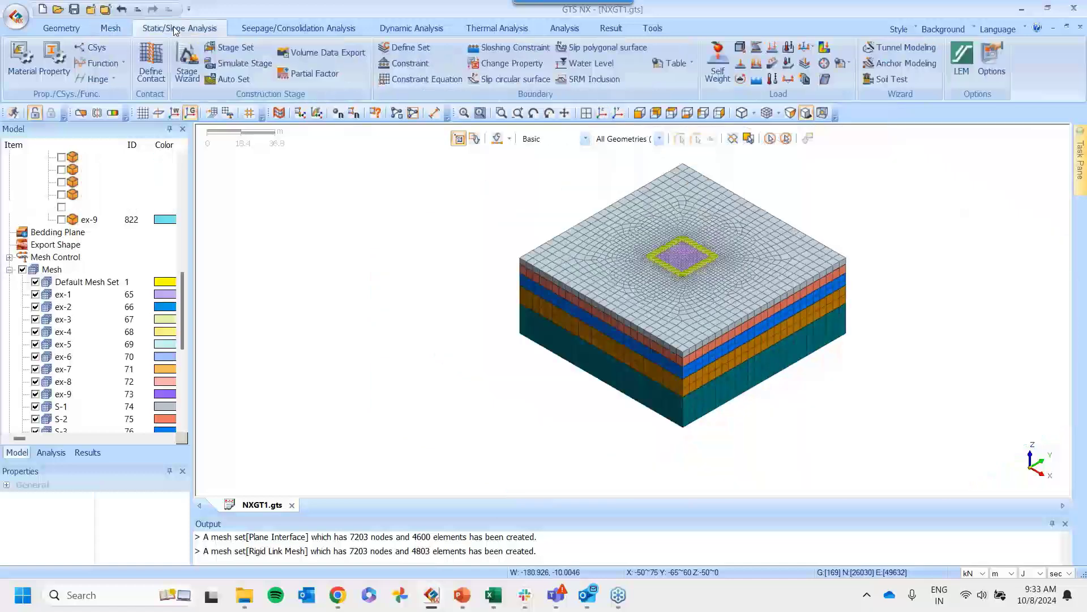
left_click(410, 63)
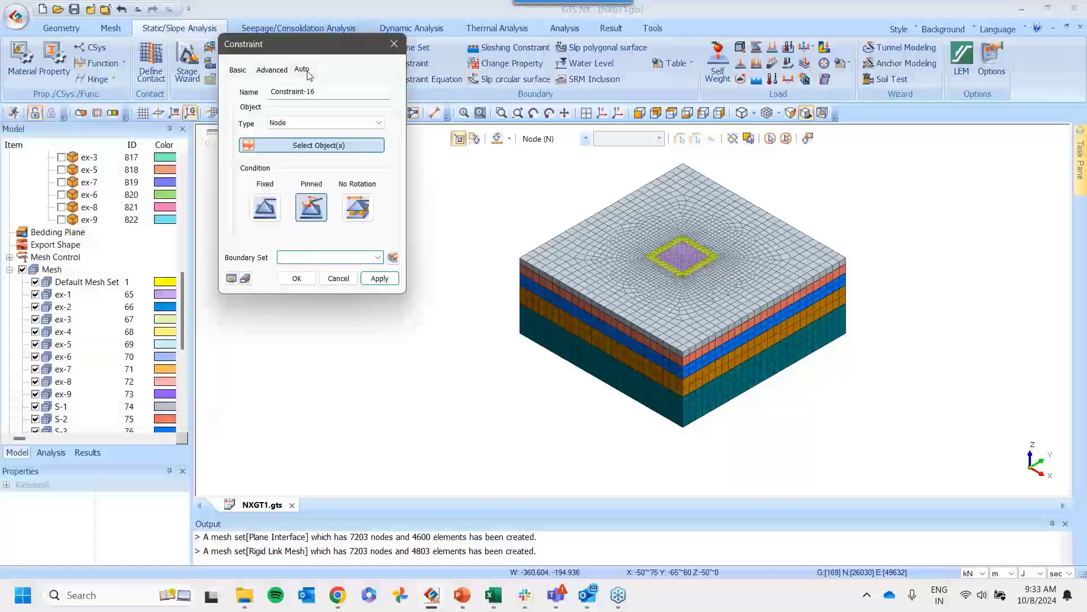
left_click(302, 70)
left_click(299, 194)
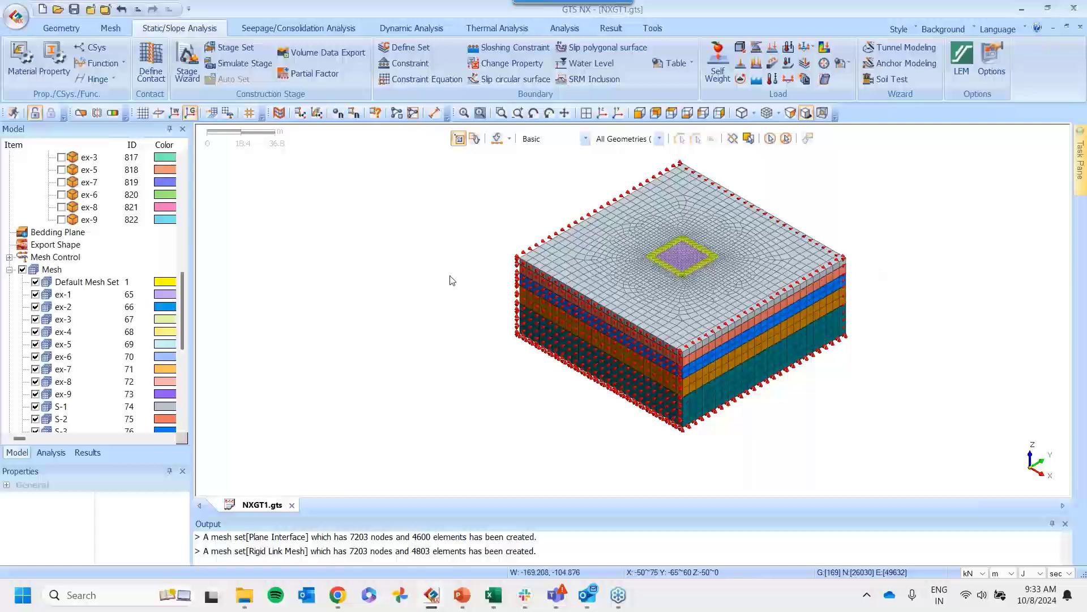
Bring up the Analysis tree's construction stages and the WALL stage's options menu
scroll(511, 265, "up", 1)
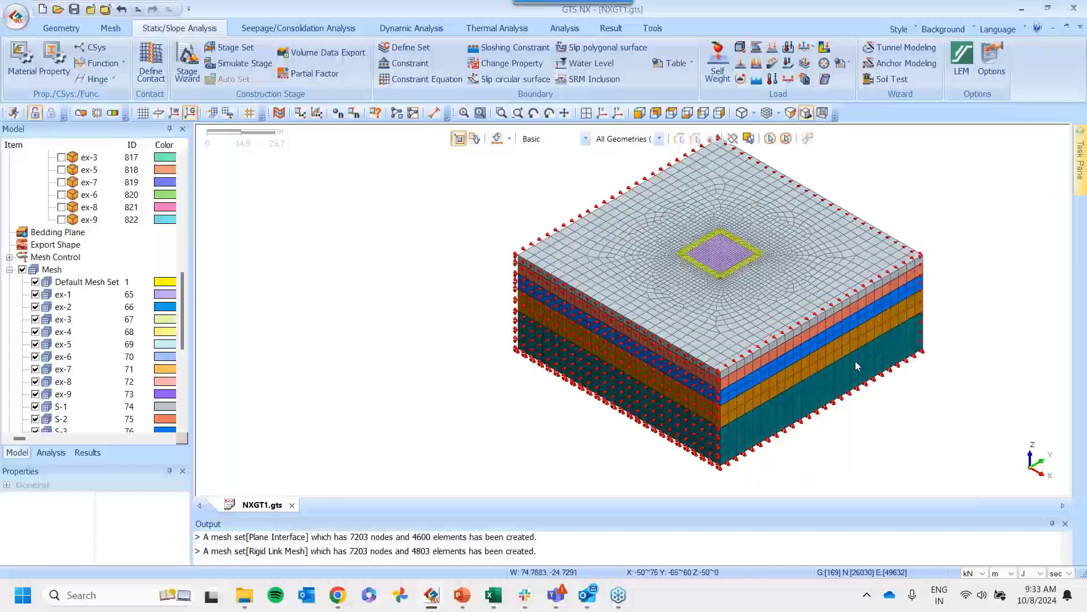
scroll(507, 262, "up", 1)
left_click(51, 452)
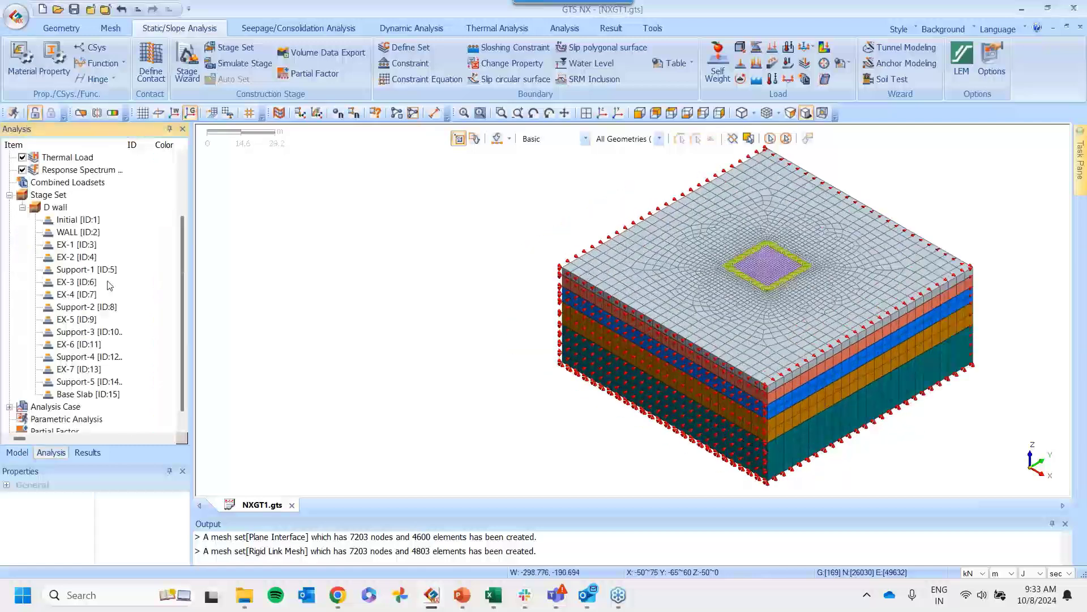
scroll(1018, 306, "down", 1)
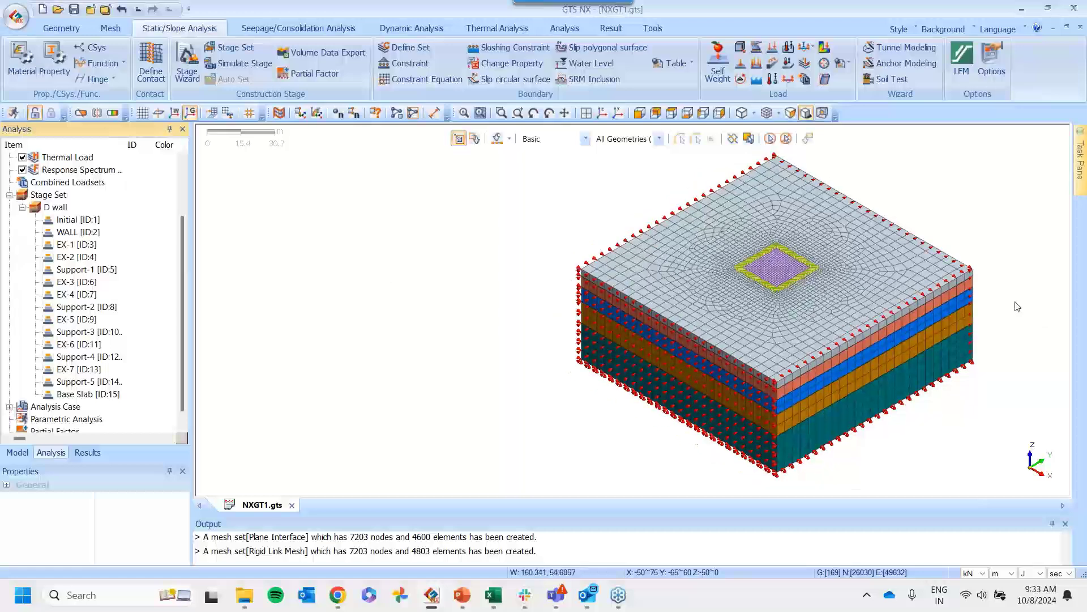
scroll(1018, 306, "down", 1)
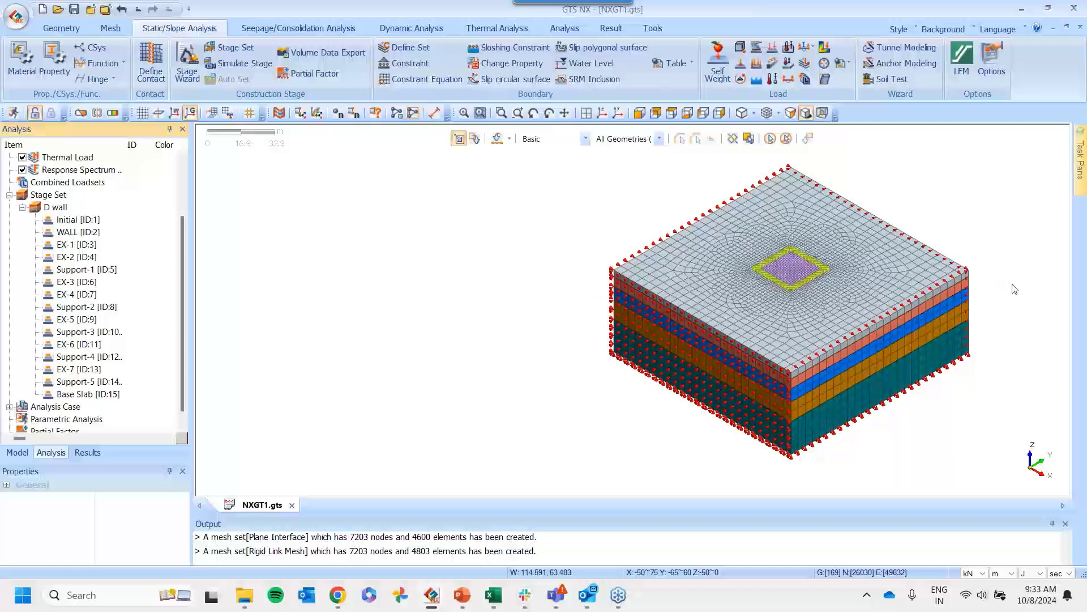
middle_click_drag(663, 252, 931, 276)
scroll(895, 268, "up", 2)
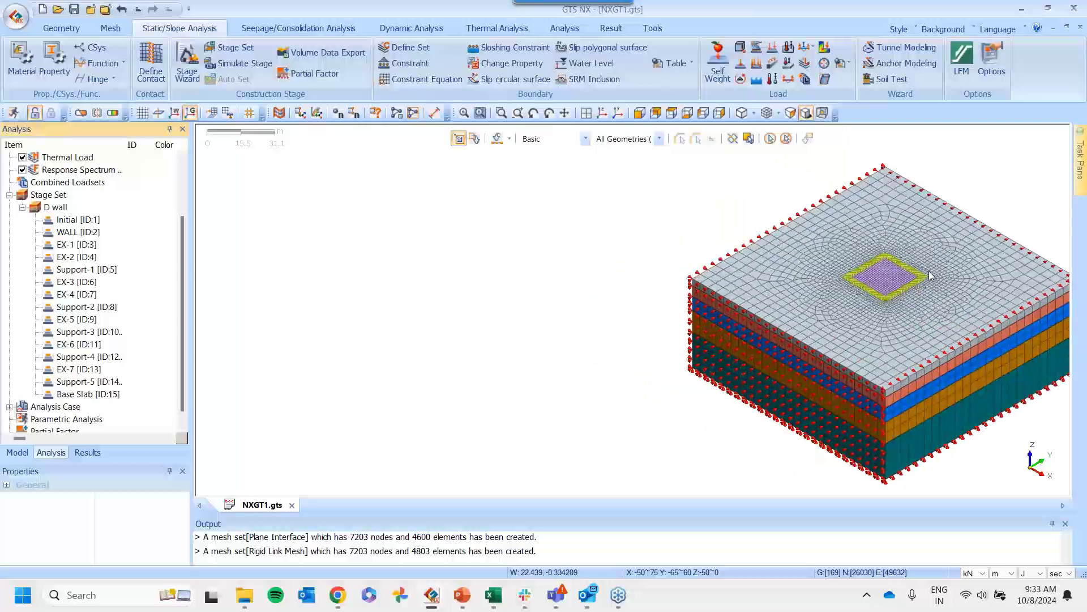
scroll(866, 263, "up", 4)
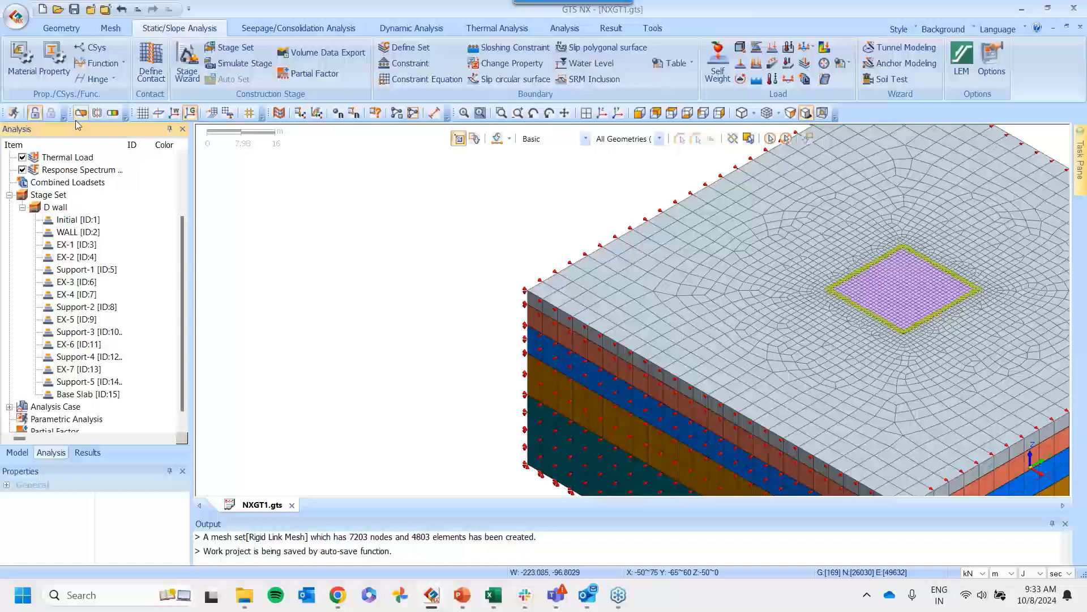
right_click(66, 235)
Edit the Initial stage, activating S-1 to S-5 and the Rigid Link Mesh
left_click(85, 229)
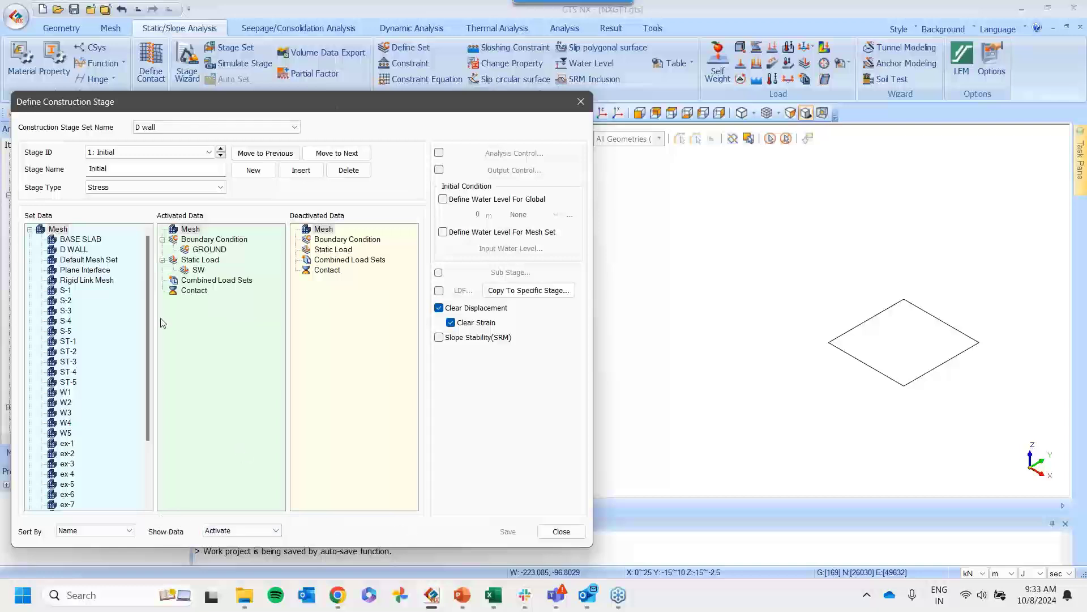
left_click(66, 291)
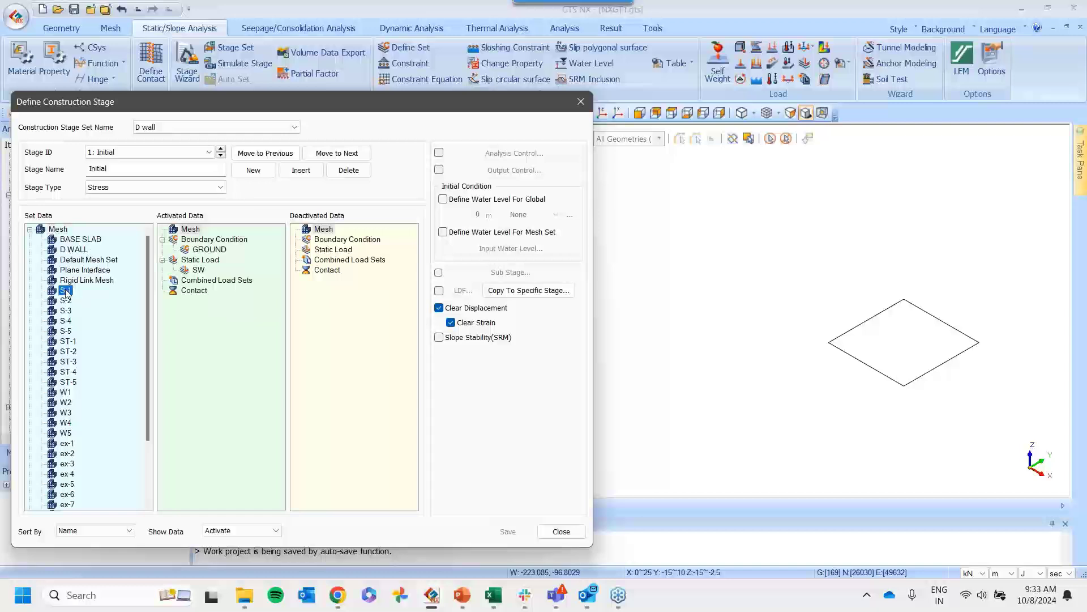
left_click(65, 332, "shift")
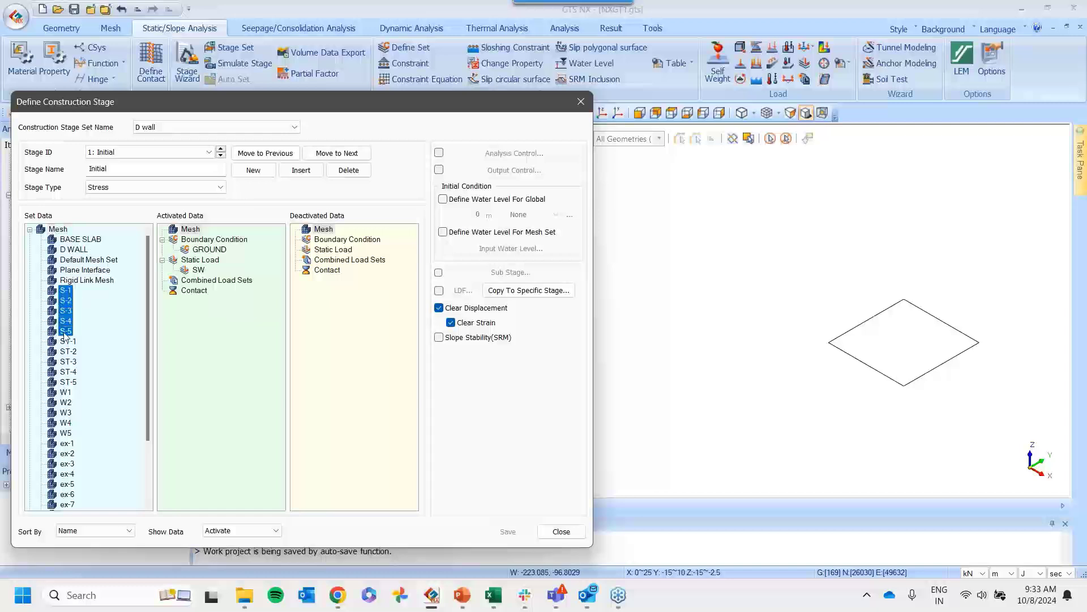
left_click_drag(62, 297, 198, 324)
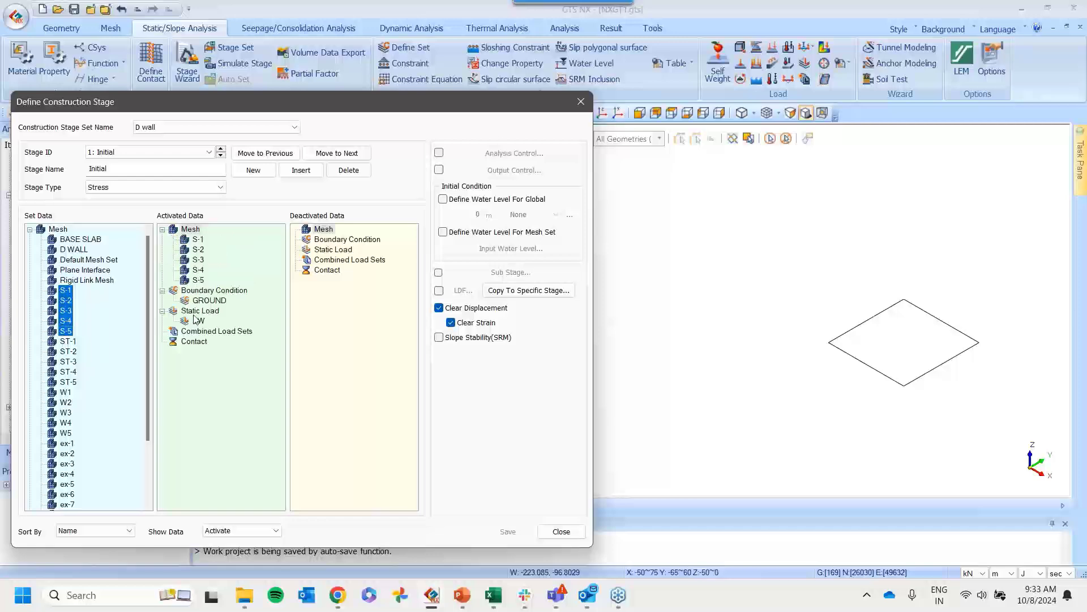
left_click(88, 279)
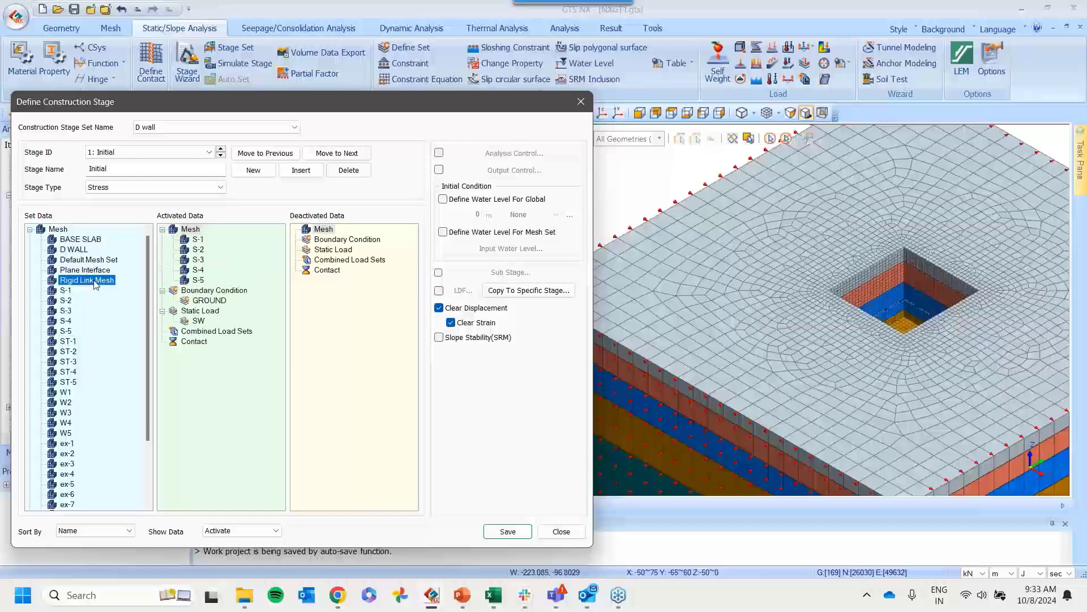
left_click_drag(88, 279, 204, 340)
Activate ex-1 to ex-9, check GROUND and SW, and save the Initial stage
scroll(96, 372, "down", 3)
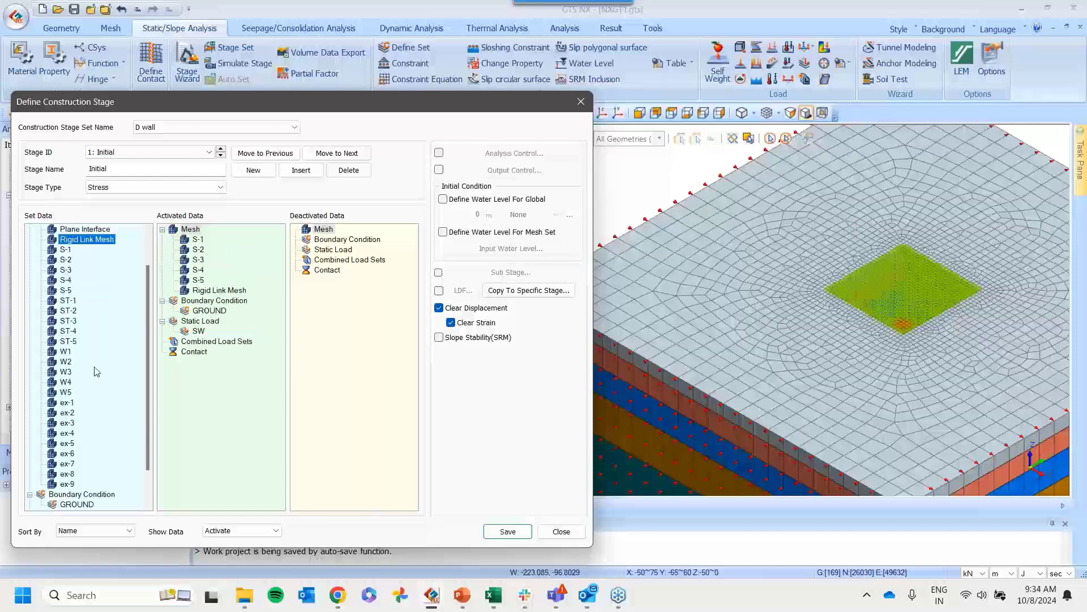
left_click(70, 364)
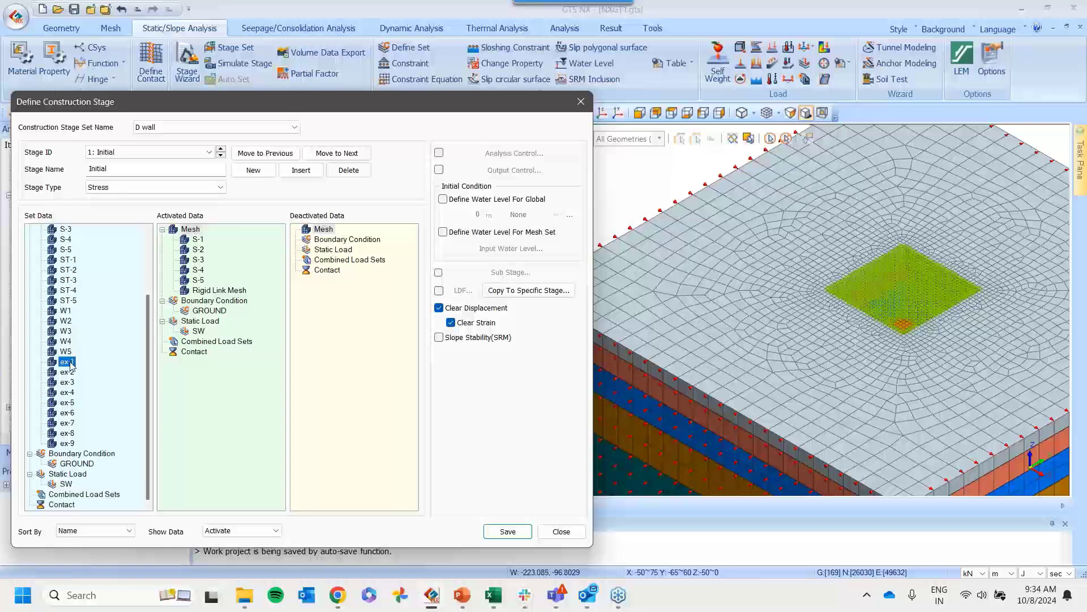
left_click(67, 443, "shift")
left_click_drag(64, 389, 222, 403)
left_click(91, 461)
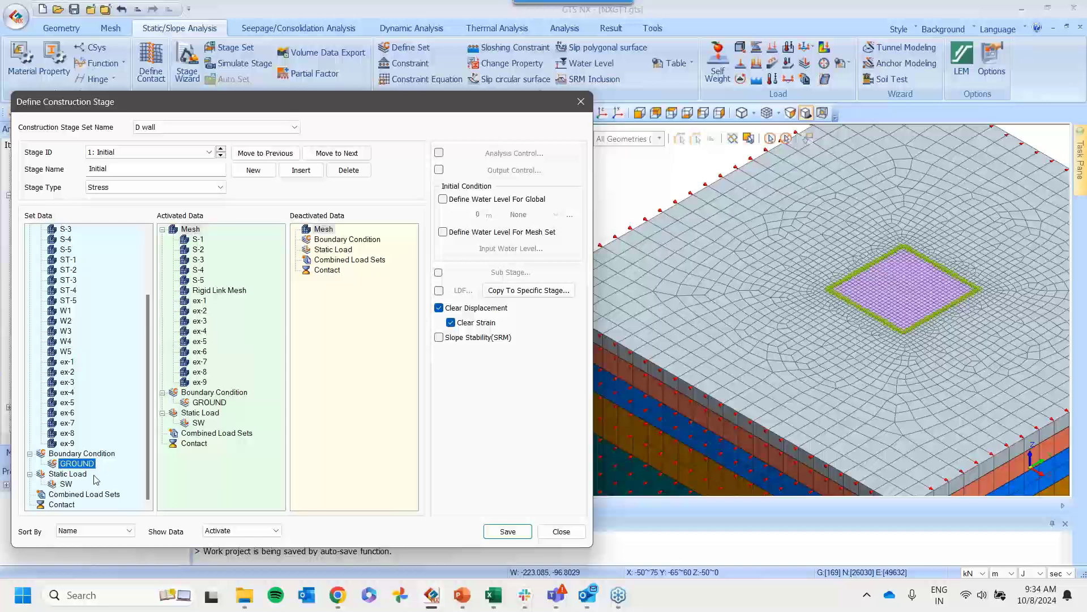
left_click(67, 484)
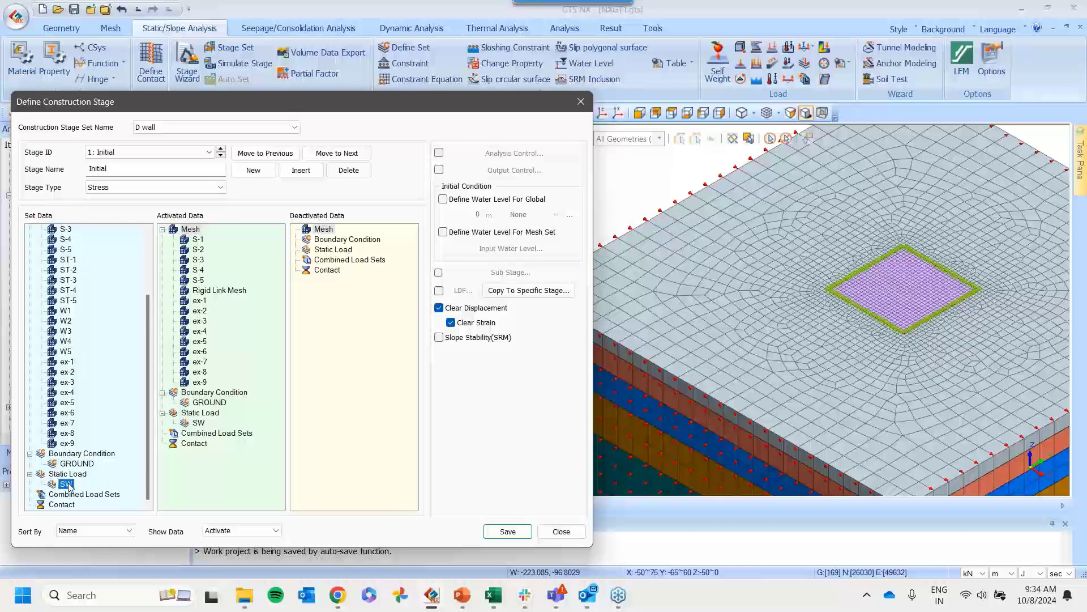
left_click(507, 531)
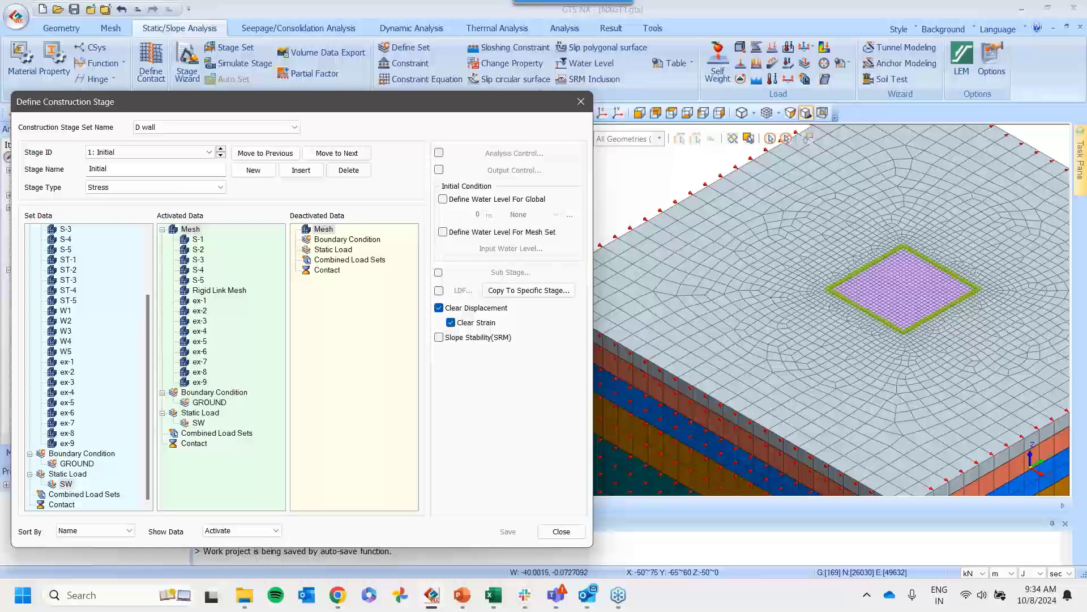
Add Plane Interface and D WALL to the WALL stage and save it
left_click(221, 156)
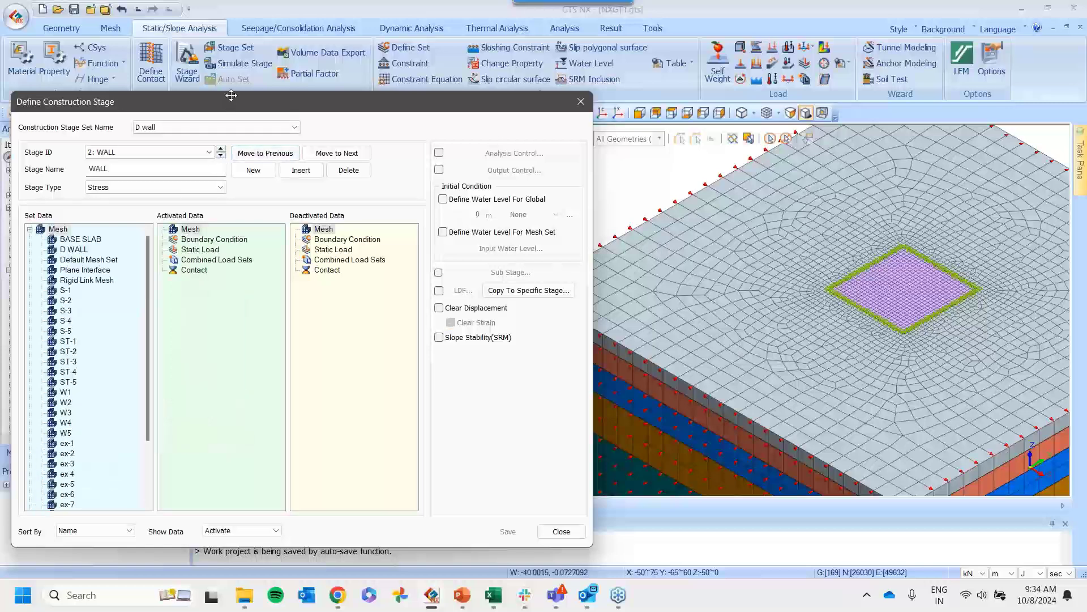
left_click_drag(229, 101, 237, 71)
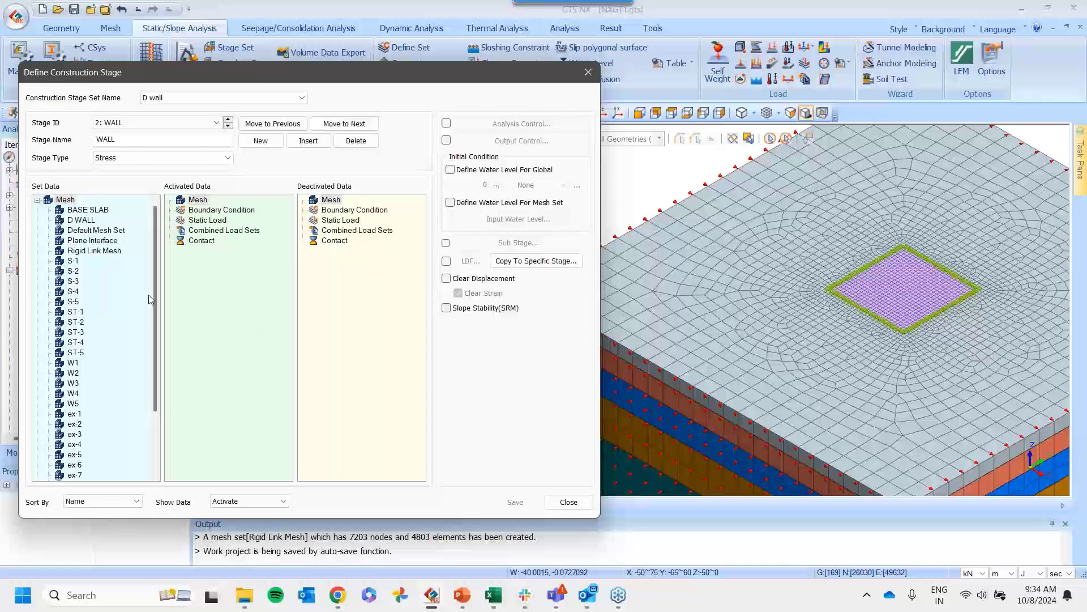
left_click_drag(94, 240, 260, 274)
left_click_drag(81, 220, 219, 294)
left_click(513, 502)
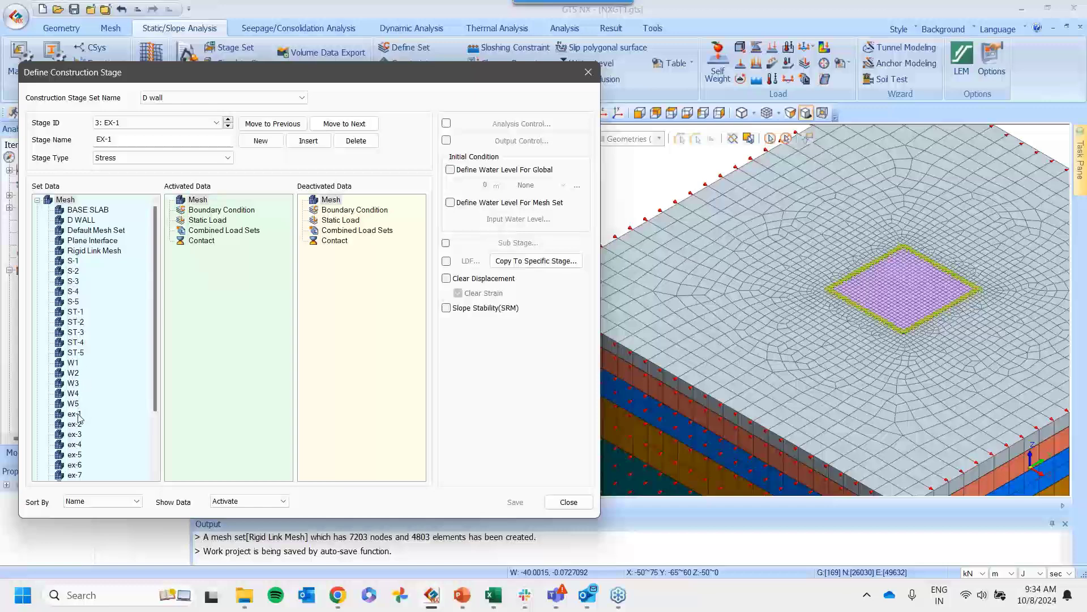
Deactivate ex-1 in stage EX-1 and ex-2 in stage EX-2, saving each stage
left_click_drag(80, 418, 350, 320)
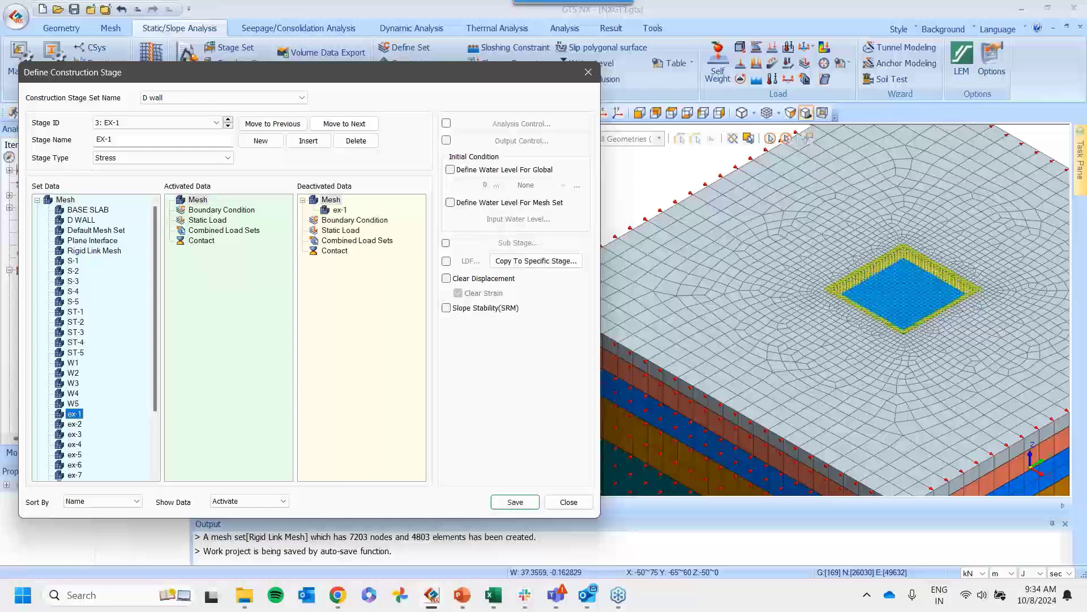
middle_click_drag(1014, 238, 1002, 263)
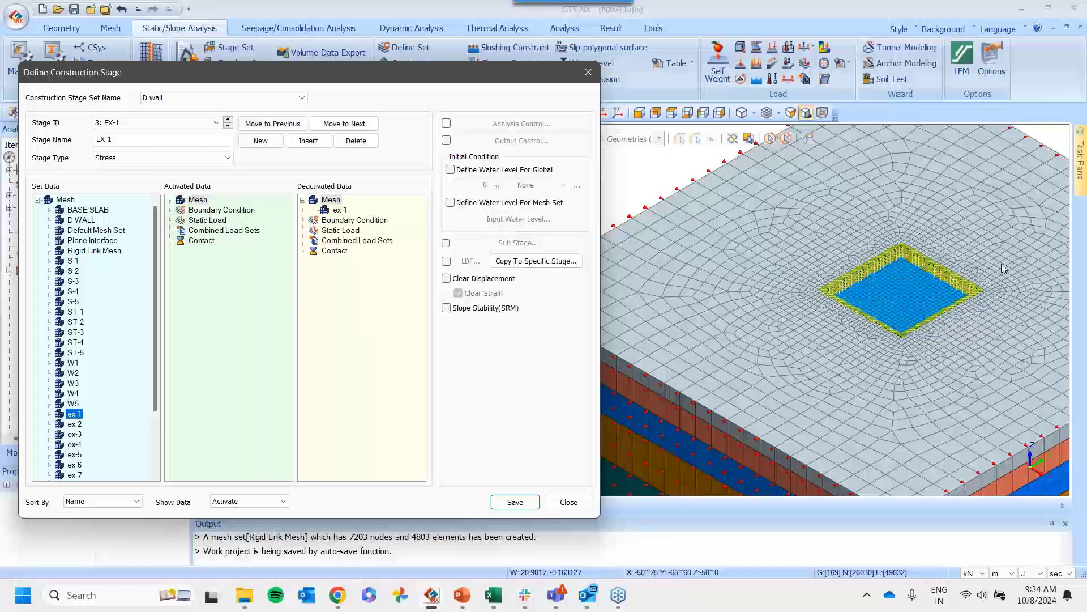
scroll(1000, 265, "up", 3)
left_click(515, 502)
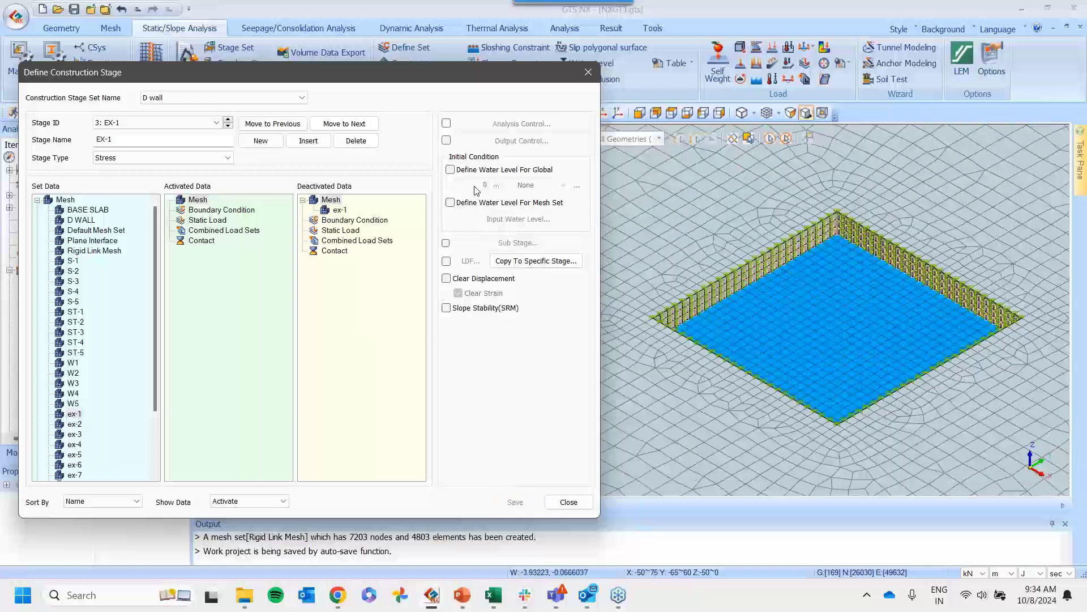
left_click(227, 120)
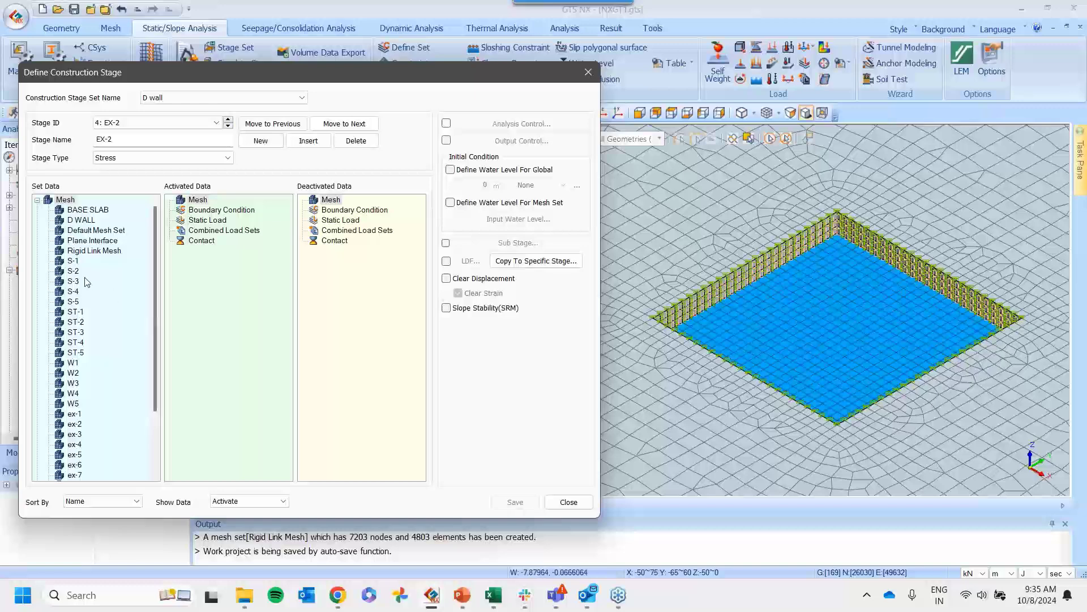
left_click_drag(74, 424, 366, 328)
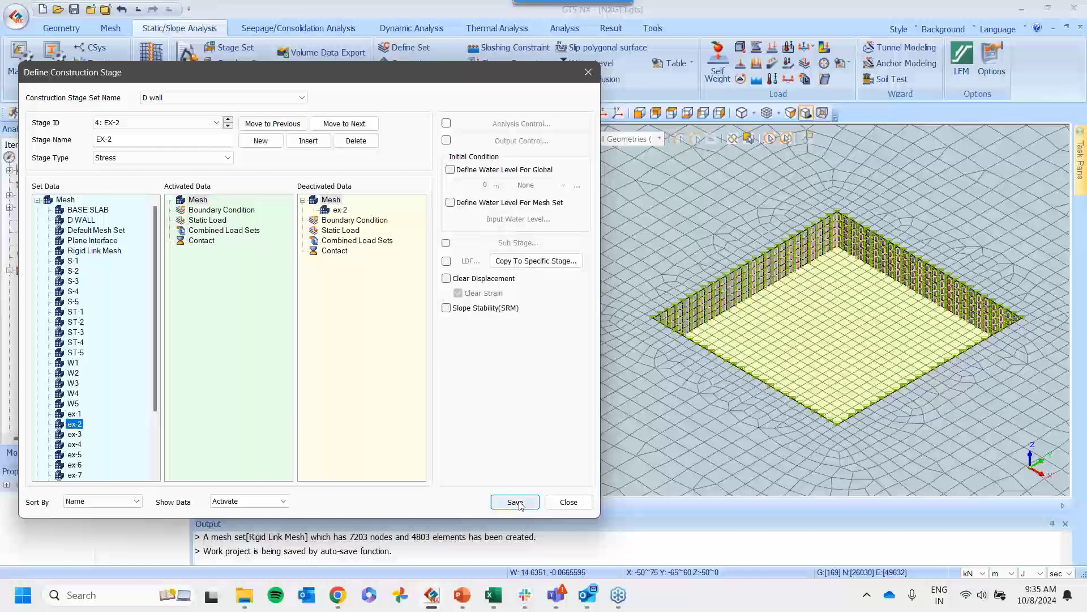
left_click(516, 502)
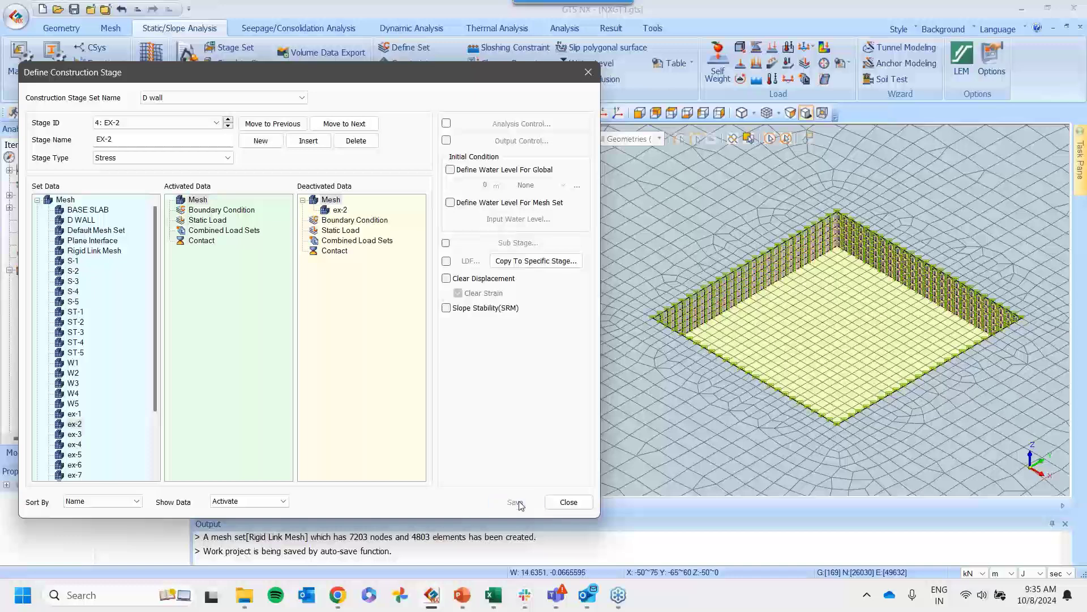
Activate strut set ST-1 and waler W1 in stage Support-1
left_click(228, 125)
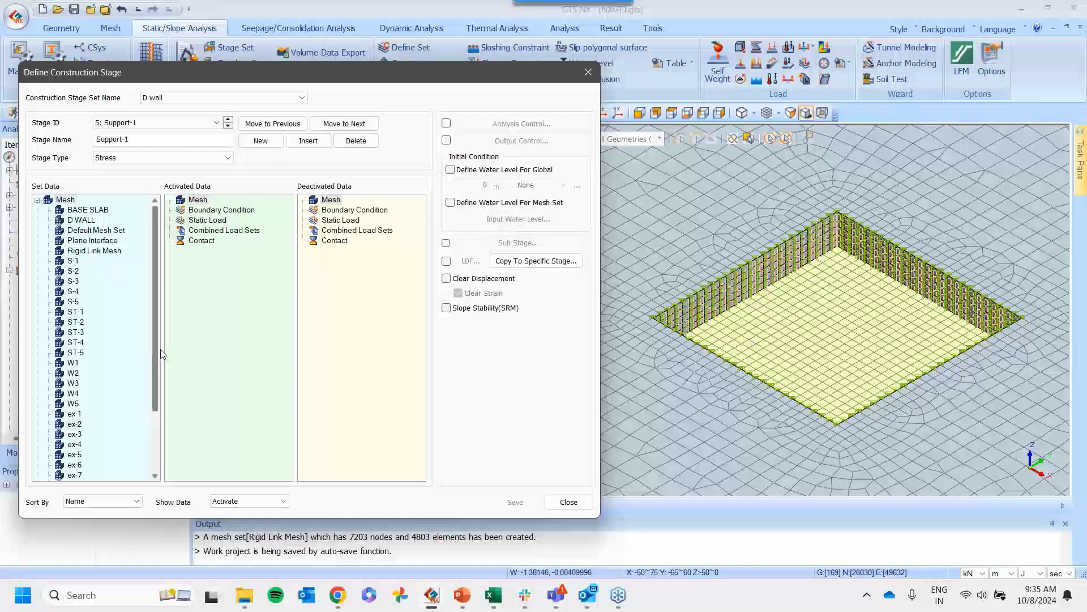
left_click_drag(75, 312, 245, 306)
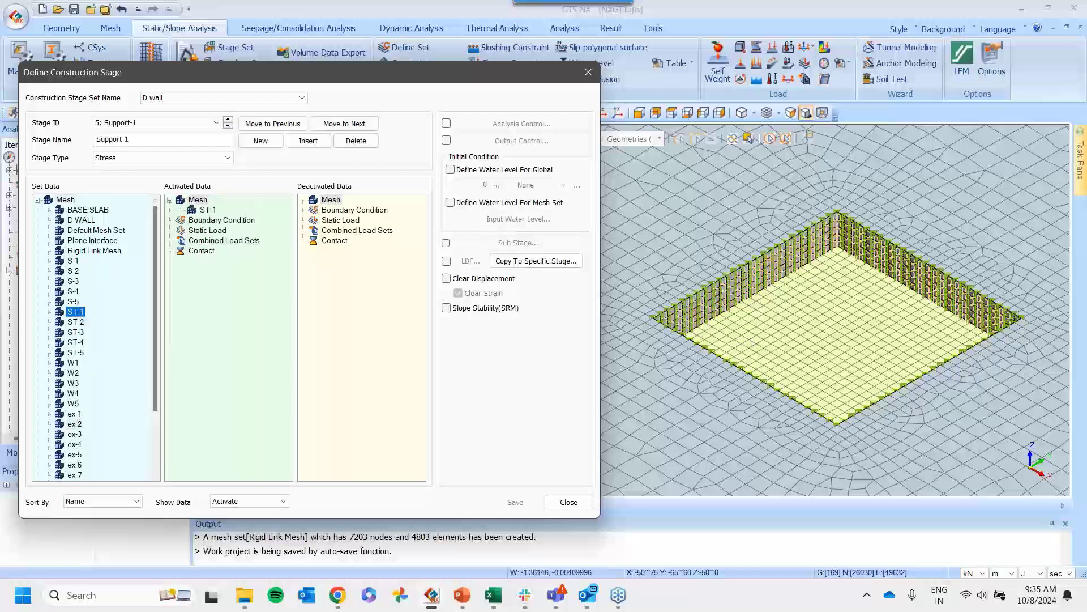
left_click_drag(73, 363, 258, 323)
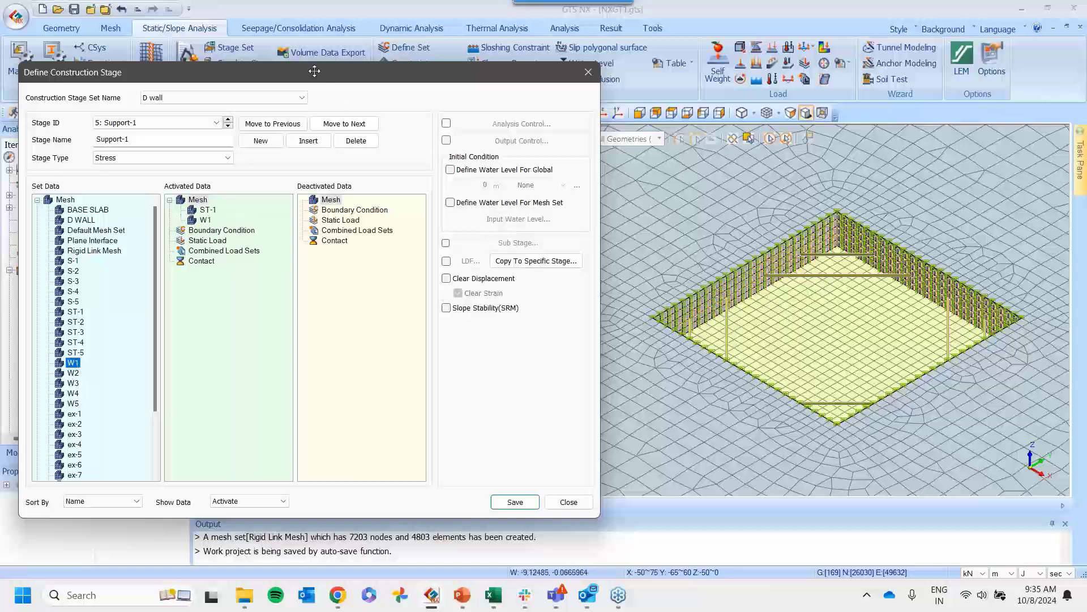
left_click_drag(331, 72, 402, 77)
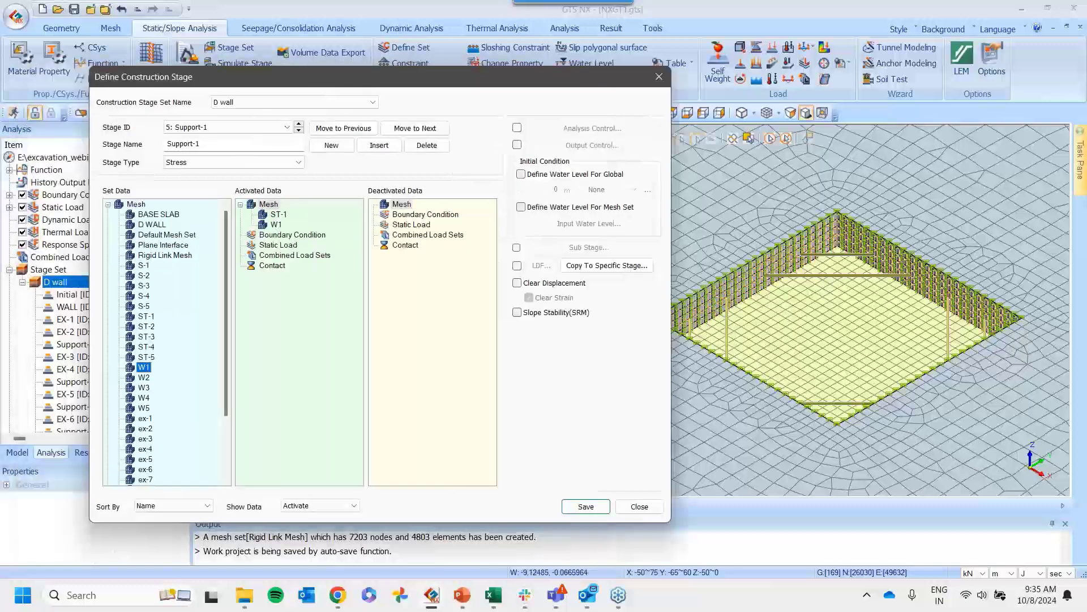
Hide the Rigid Link mesh in the Model tree and restore the stage window
left_click(17, 452)
left_click(35, 381)
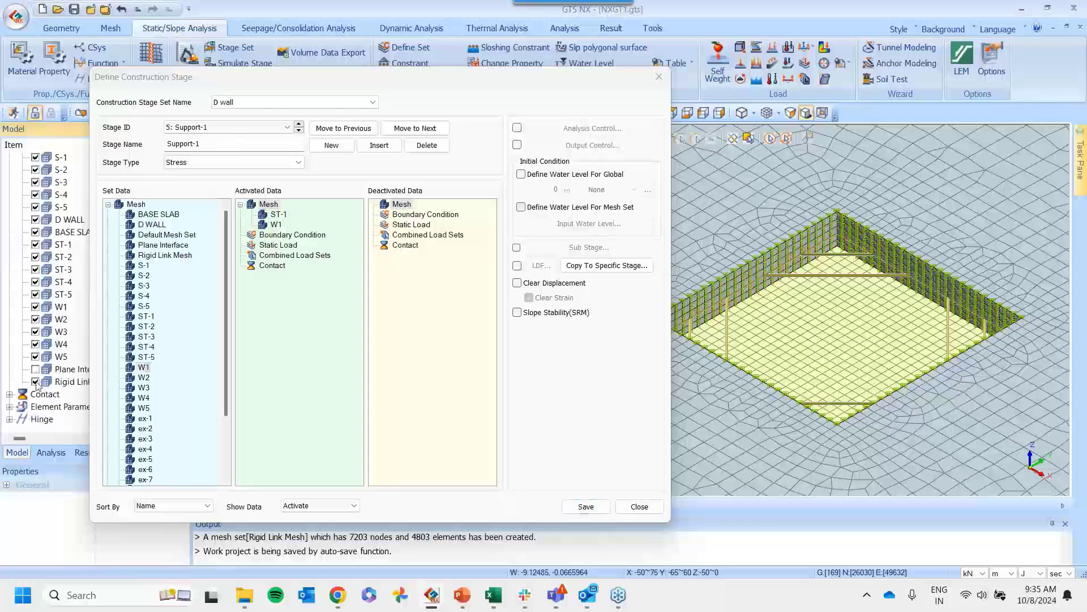
left_click(35, 382)
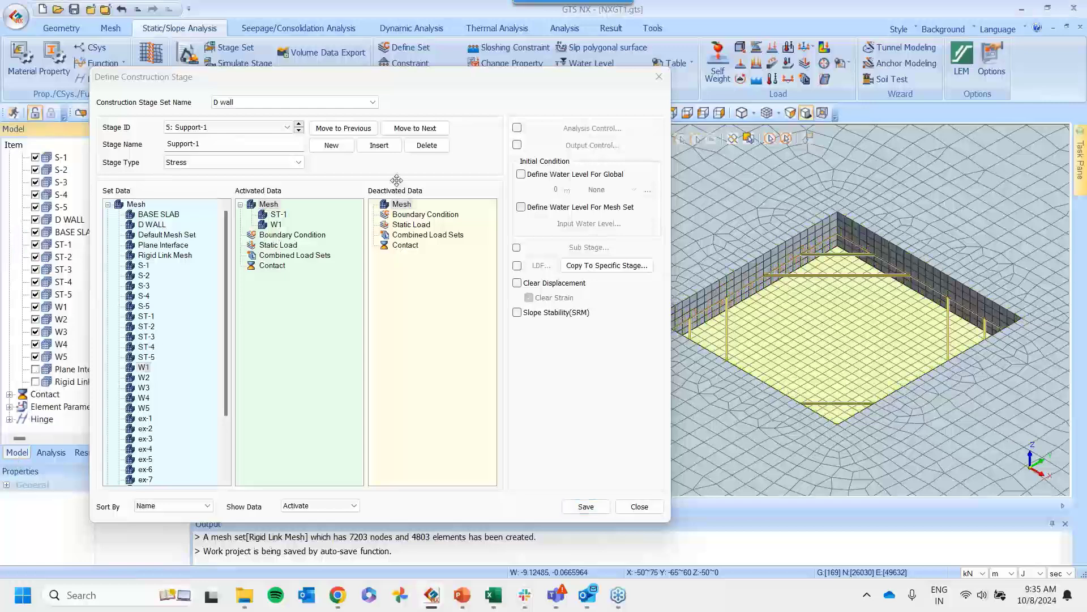
left_click(402, 82)
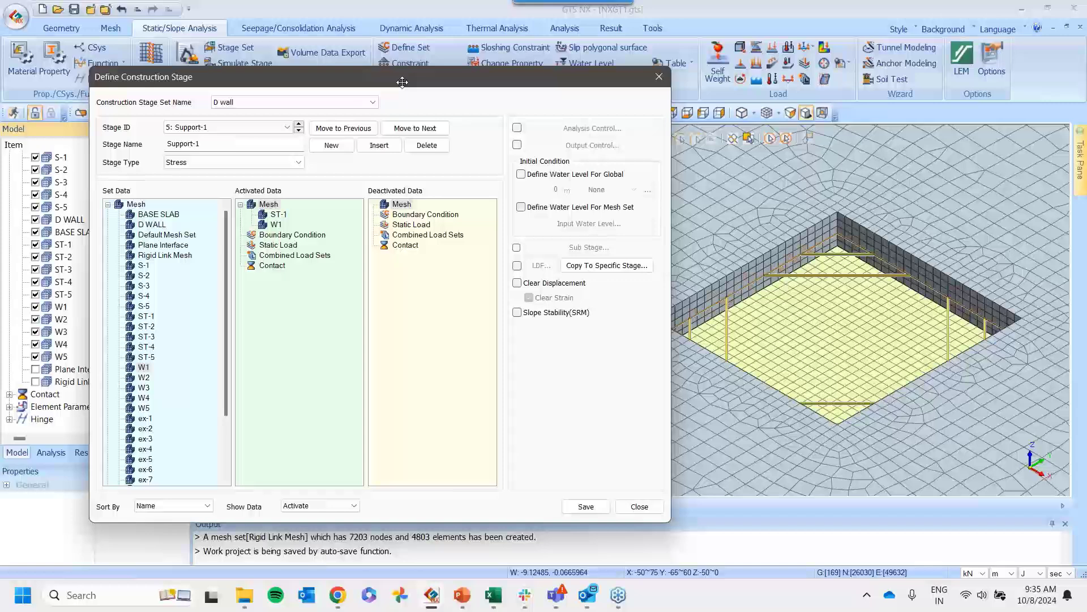
left_click_drag(402, 82, 360, 80)
Save Support-1, then deactivate ex-3 in EX-3 and ex-4 in EX-4, saving each
left_click(257, 129)
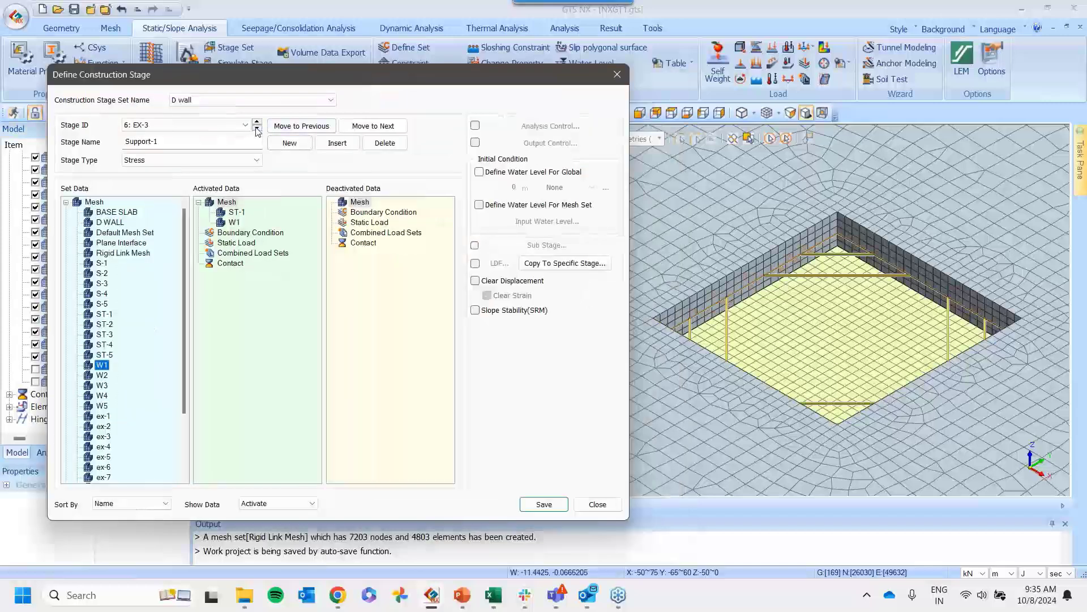
left_click(386, 333)
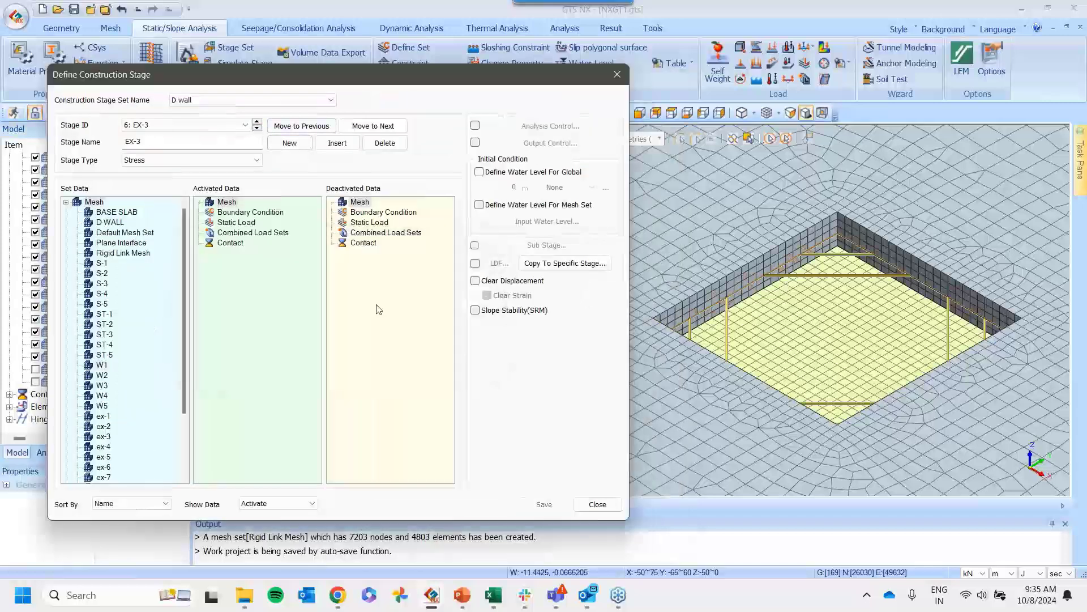
left_click(103, 437)
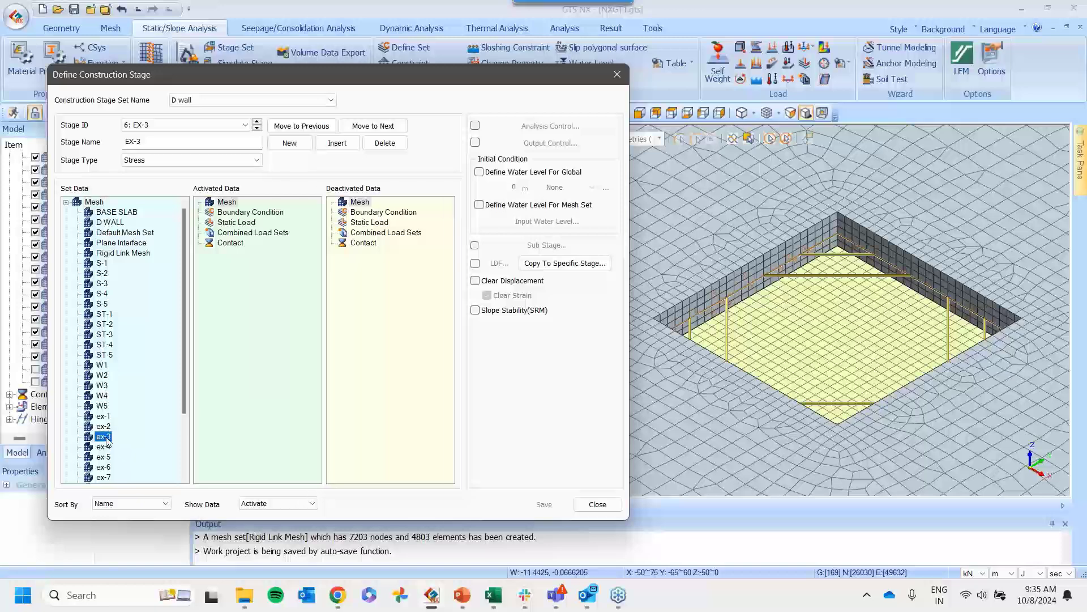
left_click_drag(107, 441, 350, 261)
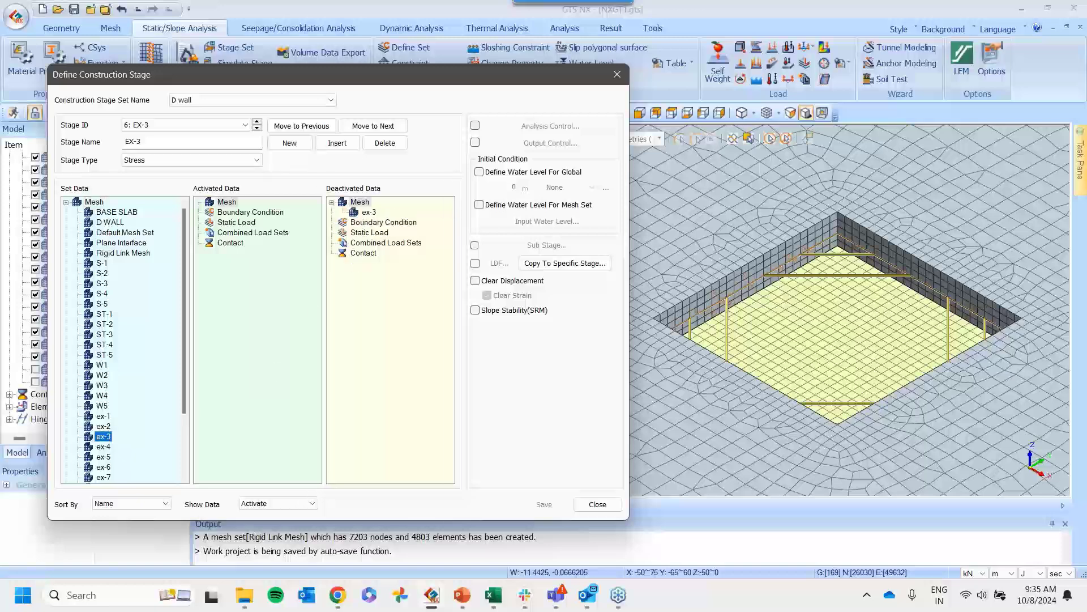
left_click(542, 504)
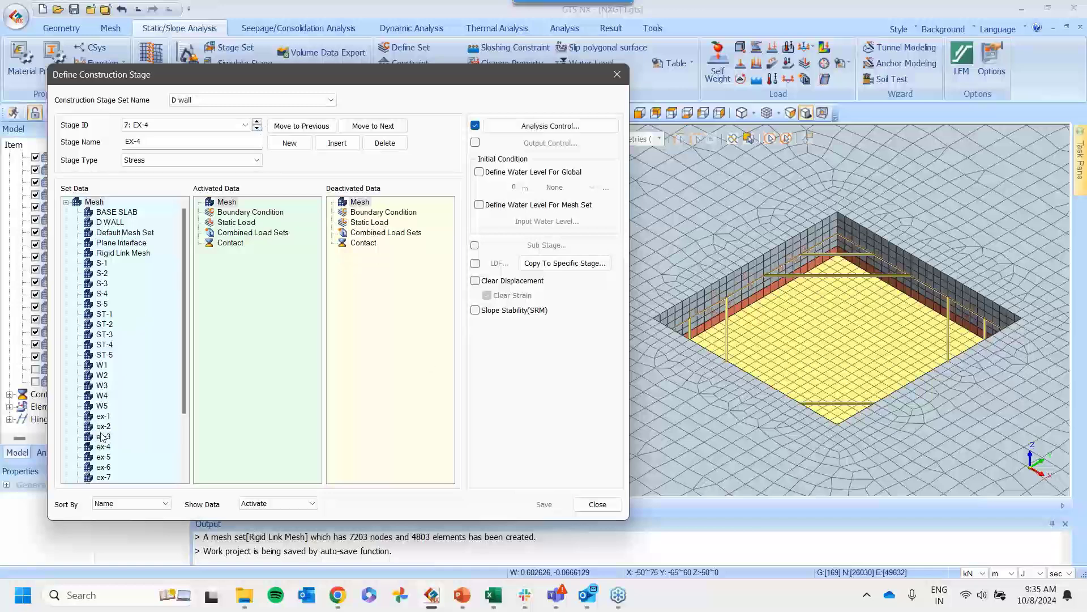
left_click_drag(104, 447, 364, 297)
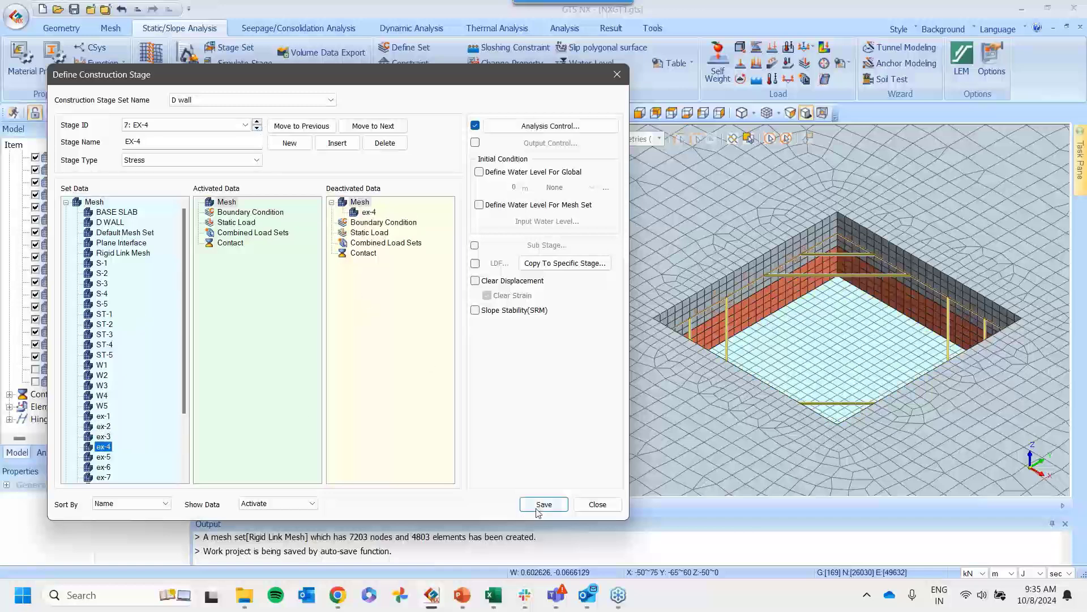
left_click(542, 504)
Activate W2 and ST-2 in stage Support-2 and save it
left_click(257, 128)
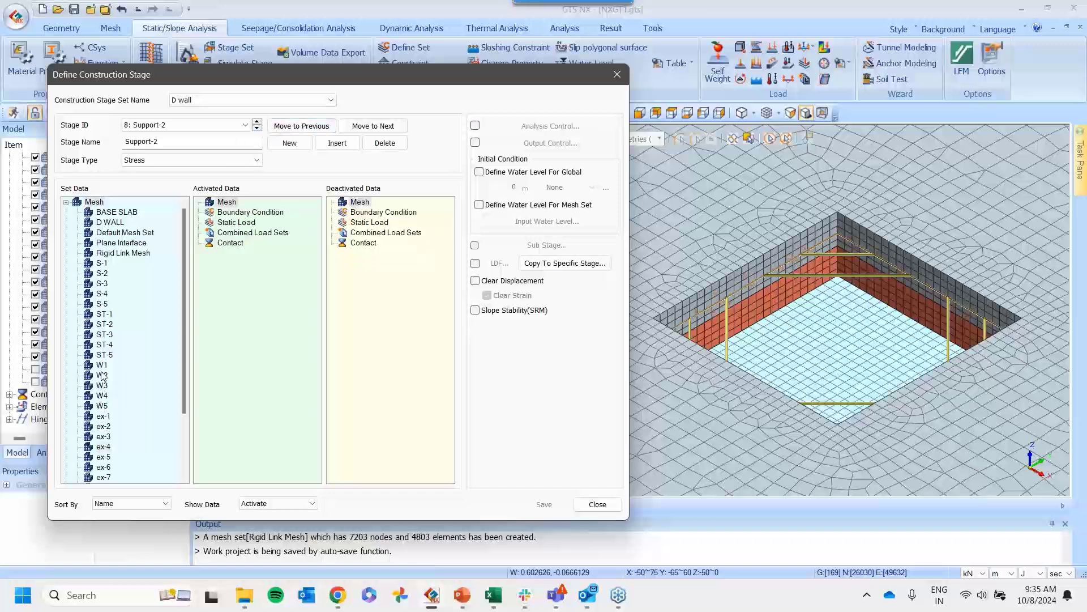
left_click_drag(102, 376, 263, 303)
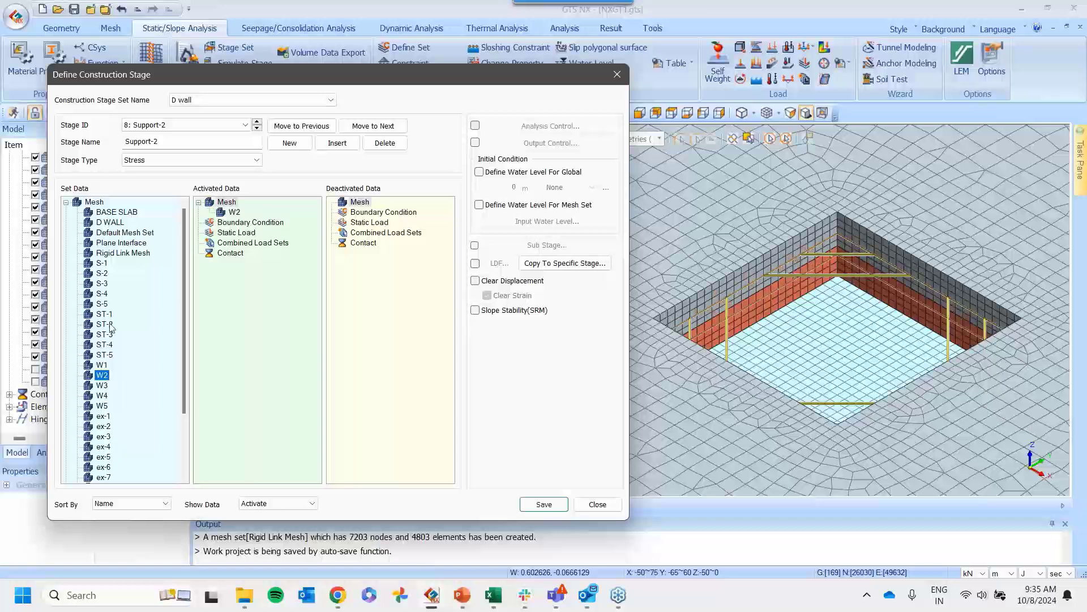
left_click_drag(104, 324, 252, 296)
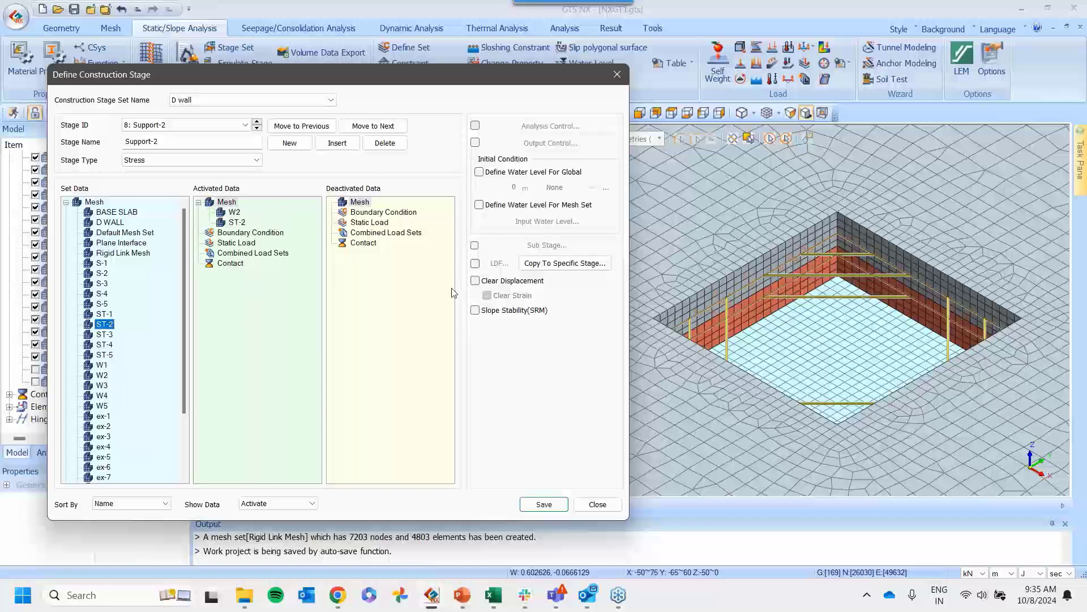
left_click(557, 505)
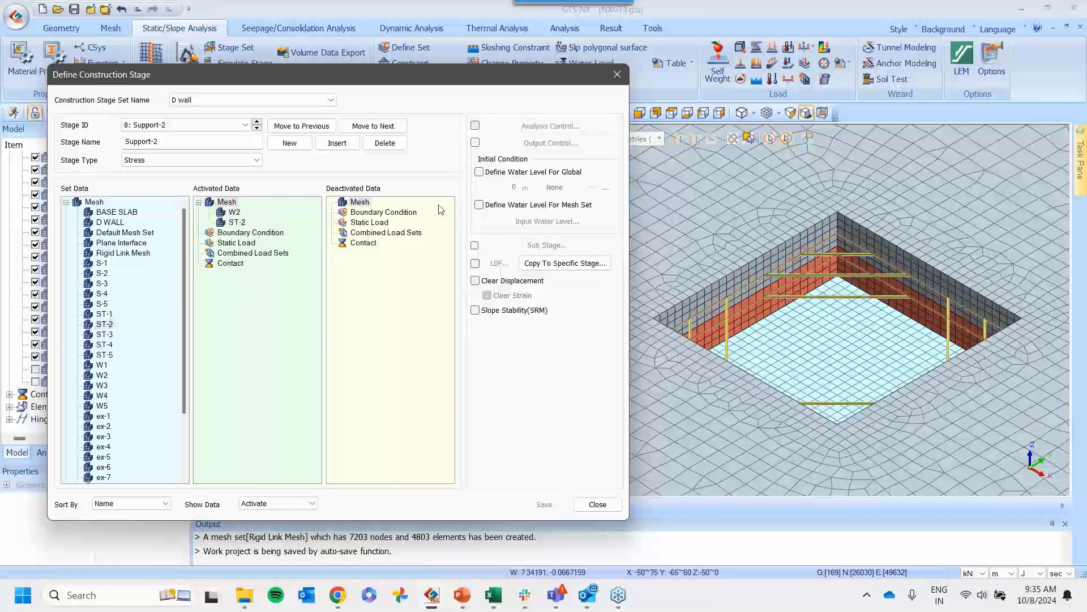
Deactivate ex-5 in stage EX-5 and save it
left_click(257, 122)
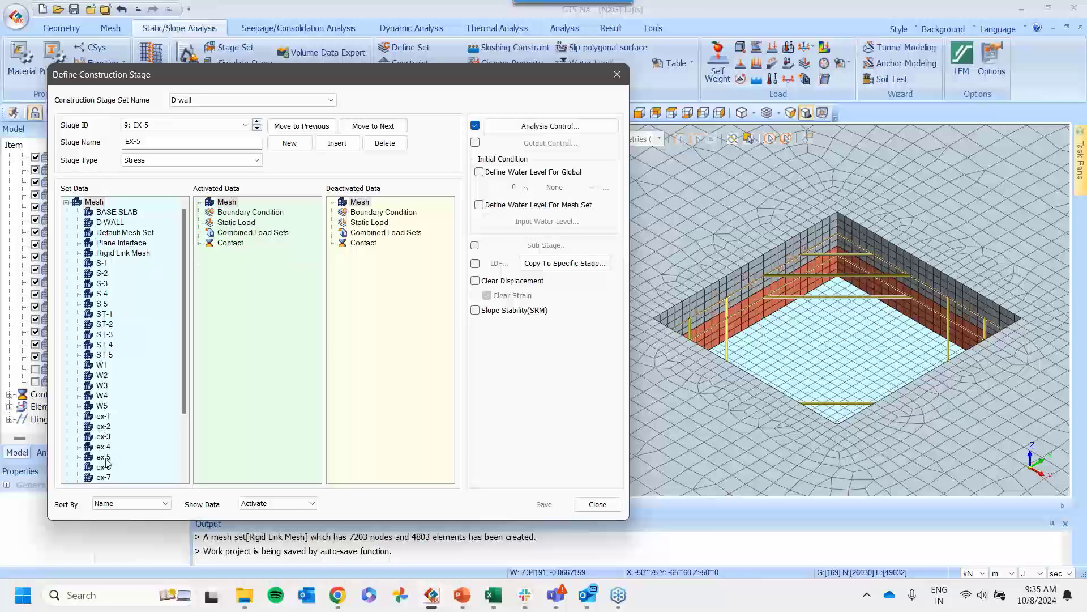
left_click_drag(104, 457, 245, 320)
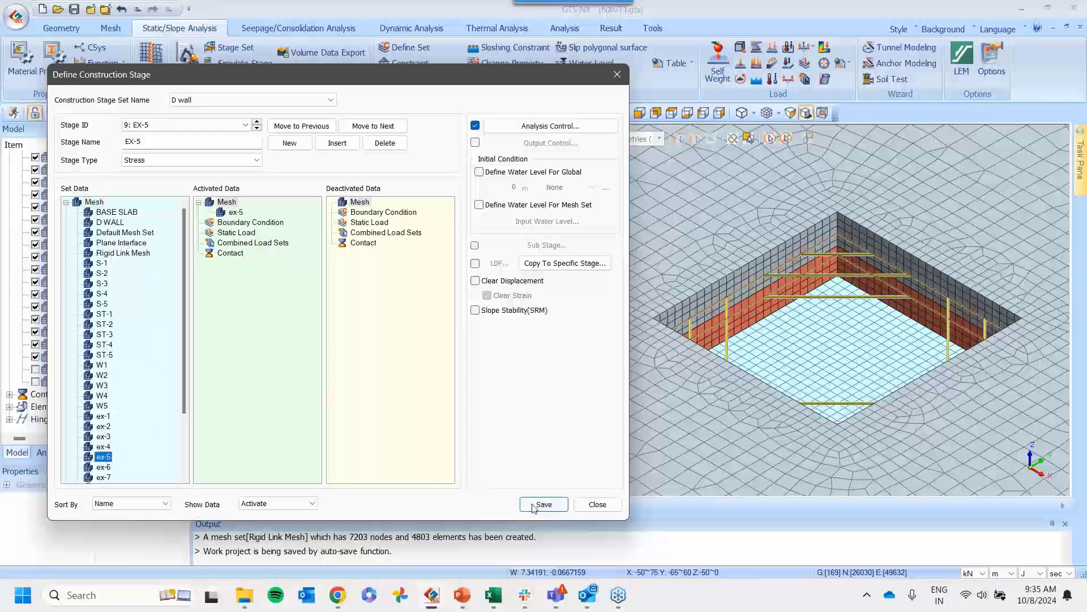
left_click_drag(240, 217, 374, 266)
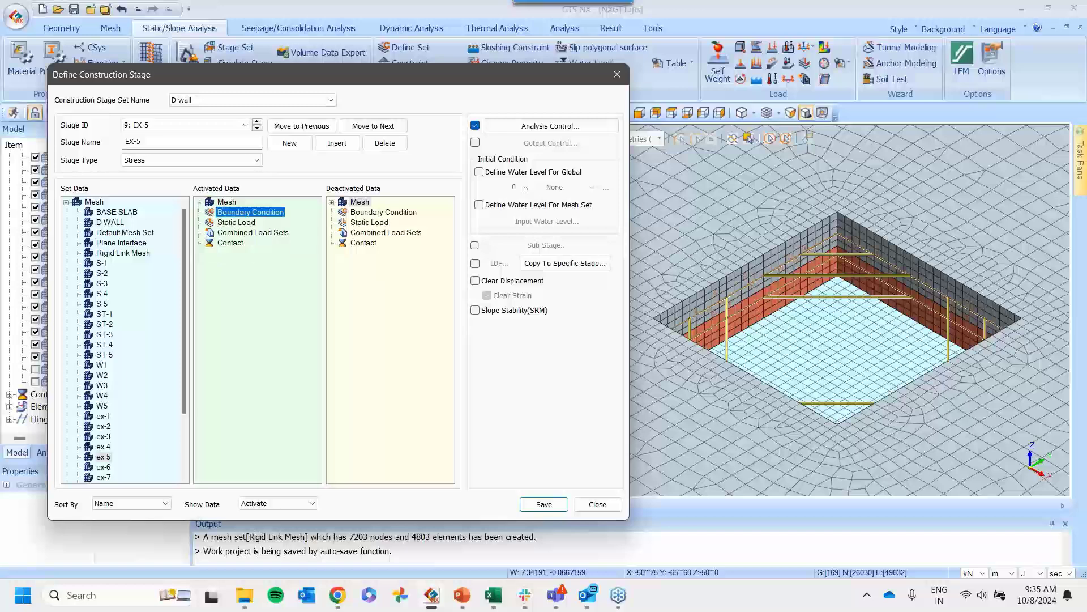
left_click(542, 505)
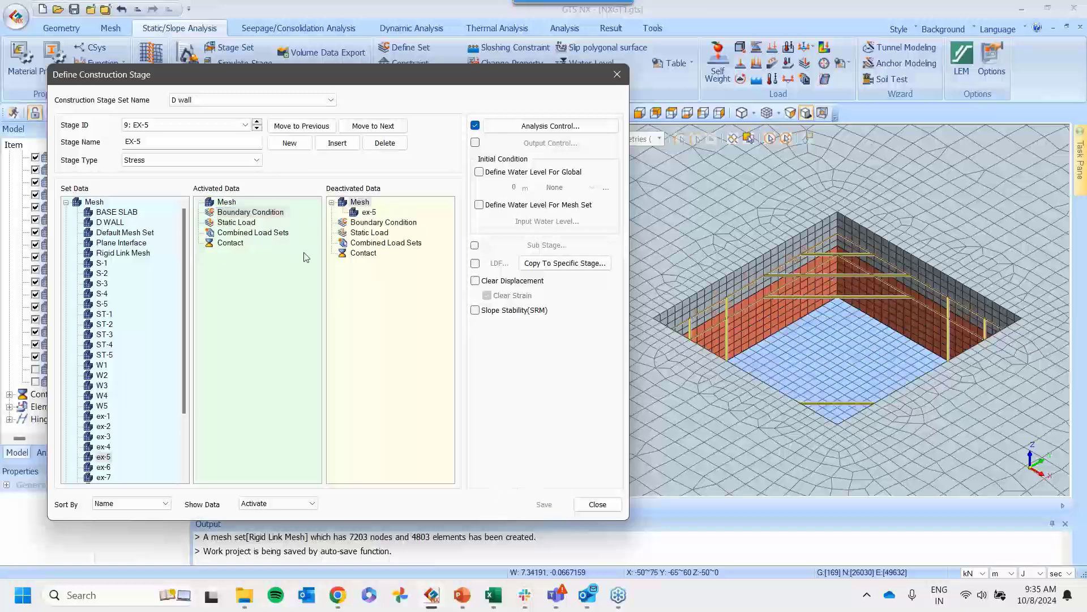
Activate waler W3 and strut ST-3 in stage Support-3 and save it
left_click(256, 123)
scroll(158, 304, "down", 1)
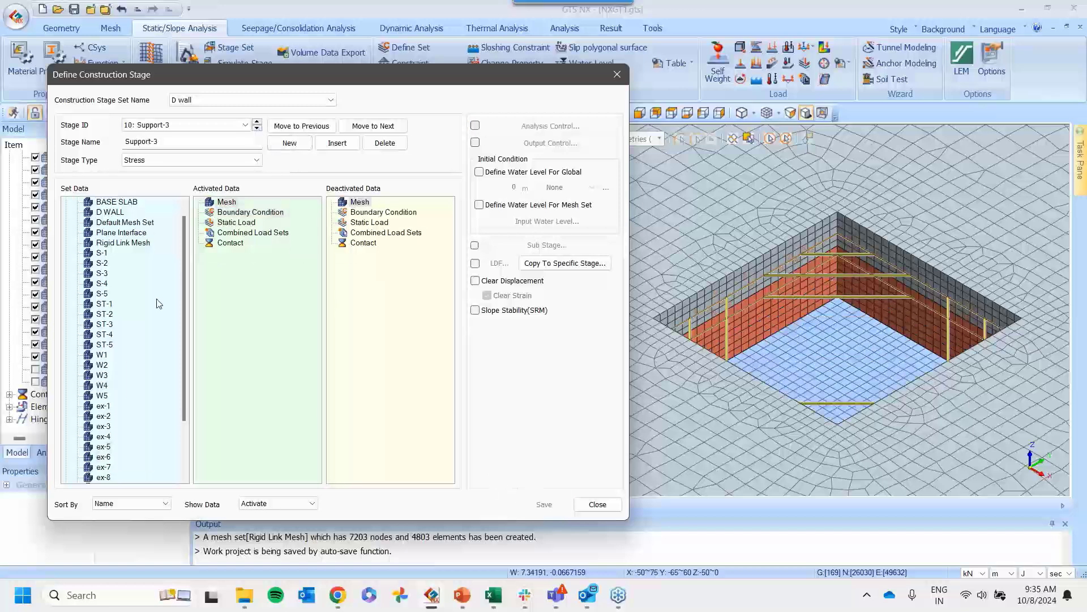
scroll(158, 304, "down", 1)
left_click_drag(102, 344, 264, 289)
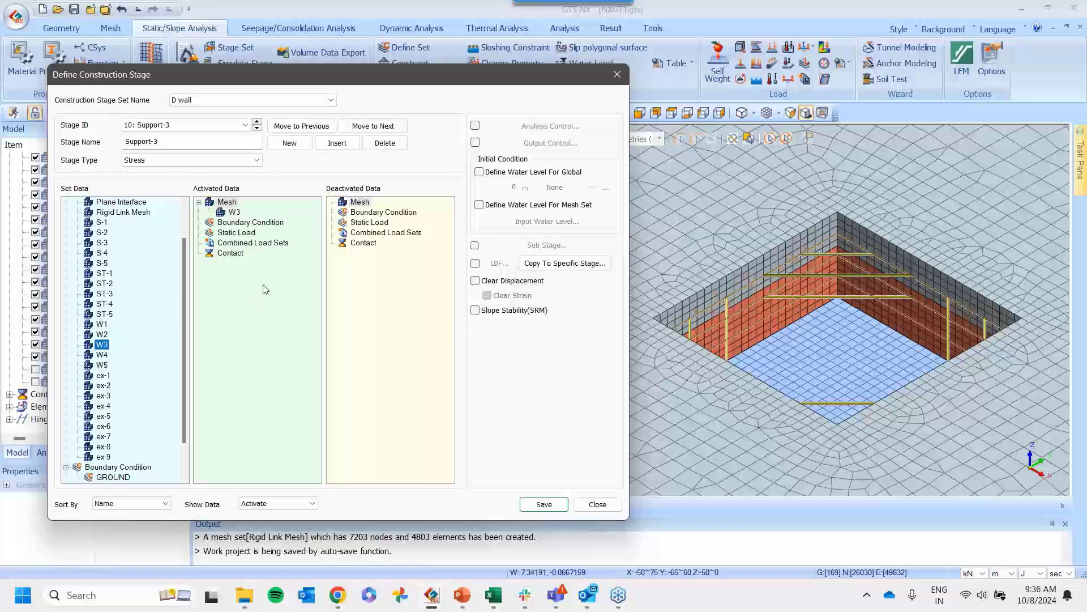
left_click_drag(104, 293, 221, 286)
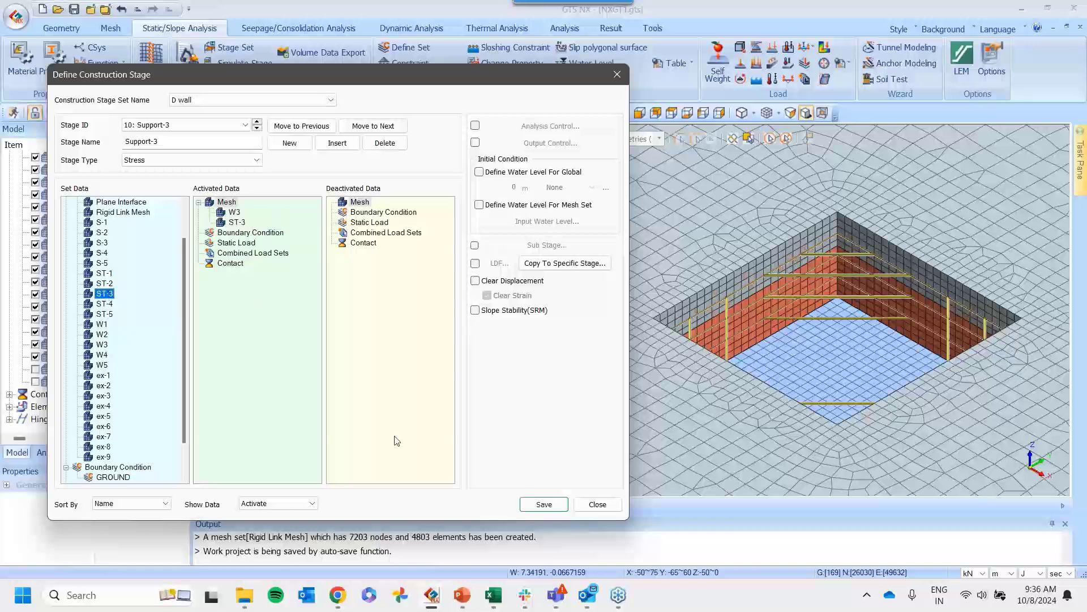
left_click(542, 505)
Deactivate ex-6 in EX-6 and activate W4 and ST-4 in Support-4, saving both
left_click(257, 129)
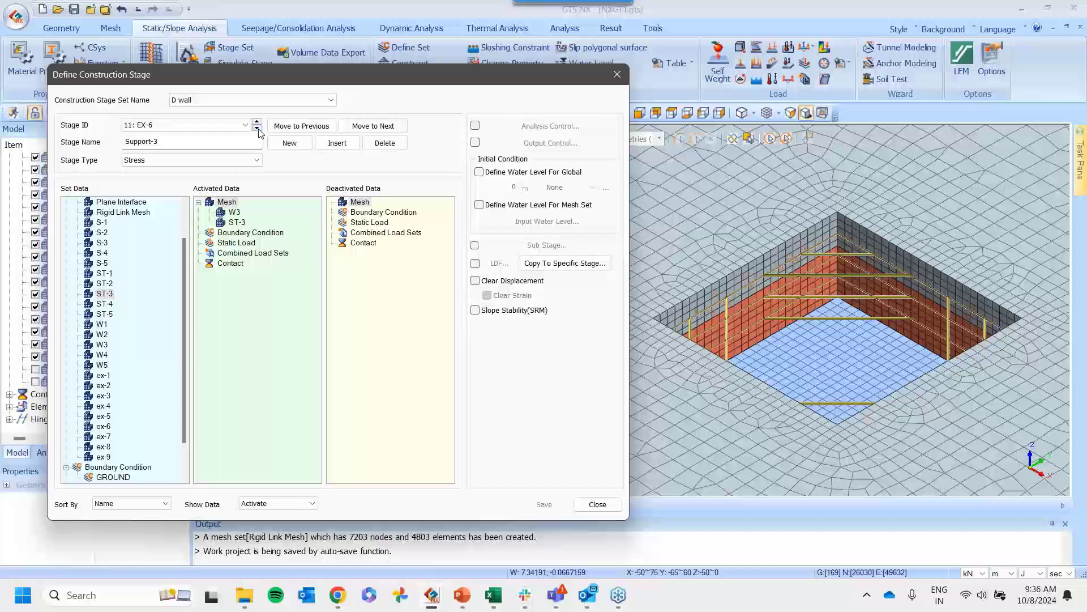
left_click_drag(108, 471, 374, 337)
left_click(552, 503)
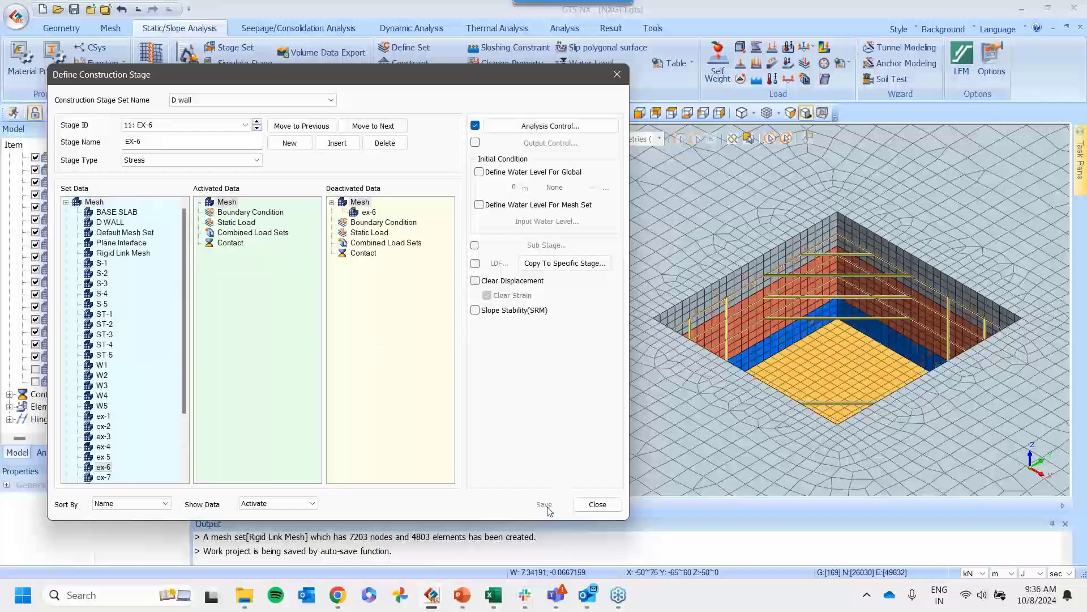
left_click(258, 129)
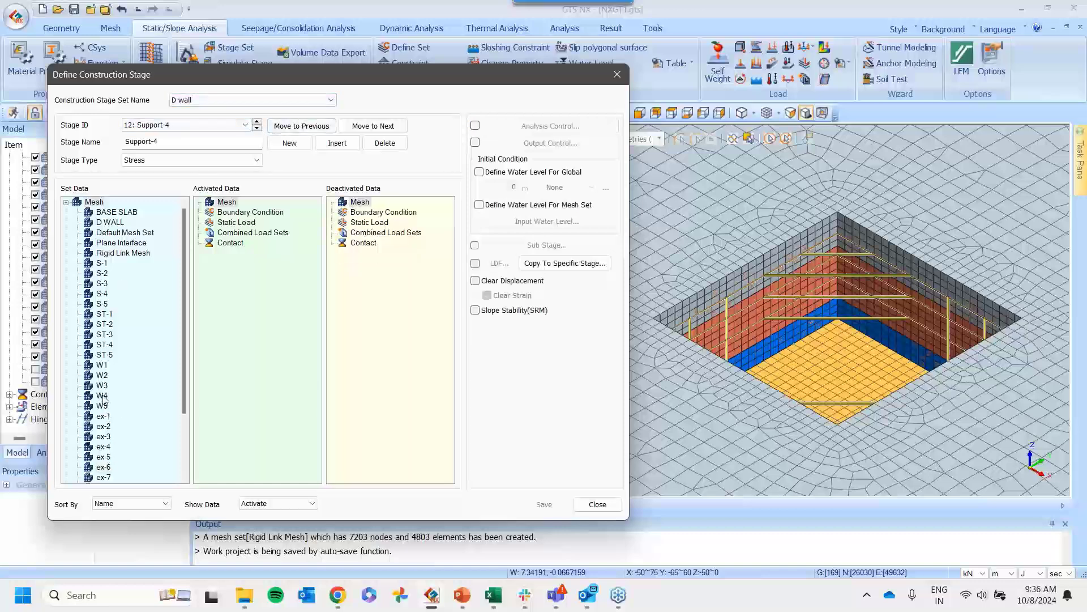
left_click_drag(102, 395, 228, 309)
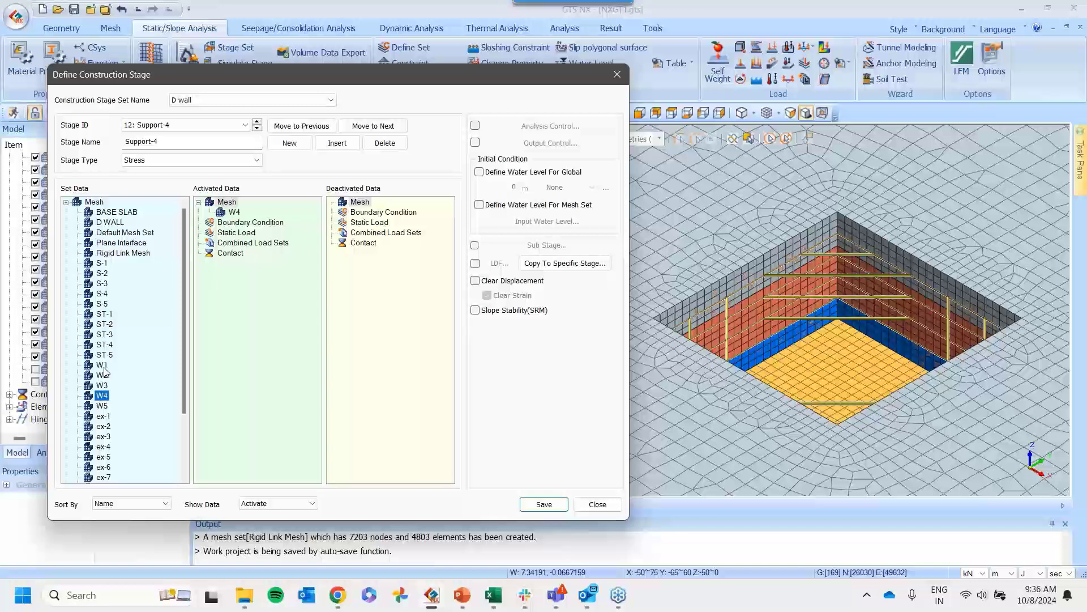
left_click_drag(104, 344, 231, 306)
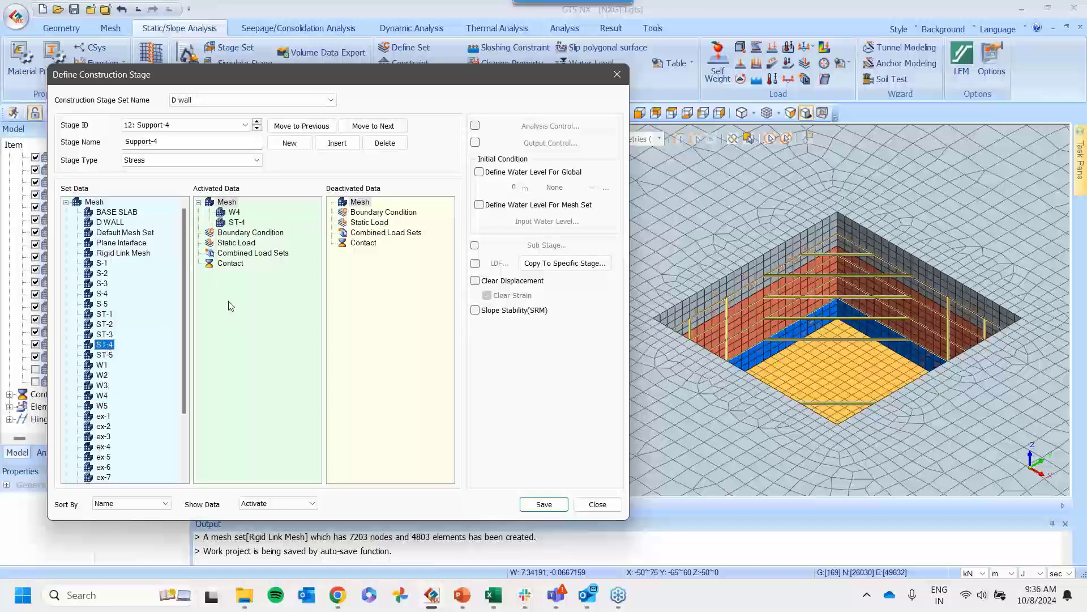
left_click(543, 504)
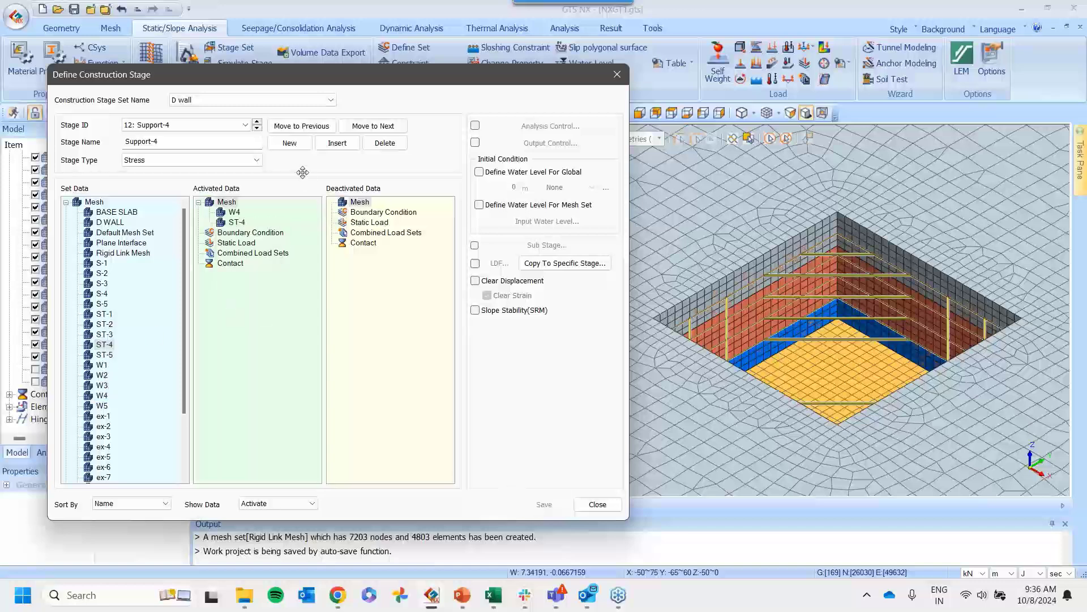
Assign a mesh set to stage EX-7 and save it
left_click(256, 128)
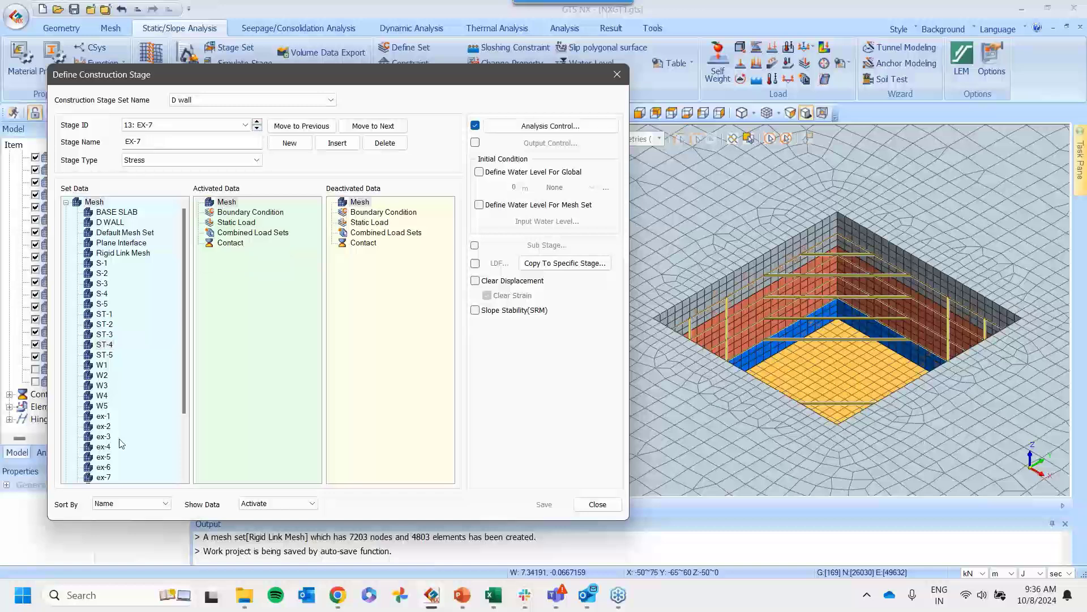
scroll(121, 443, "down", 1)
left_click_drag(105, 468, 283, 327)
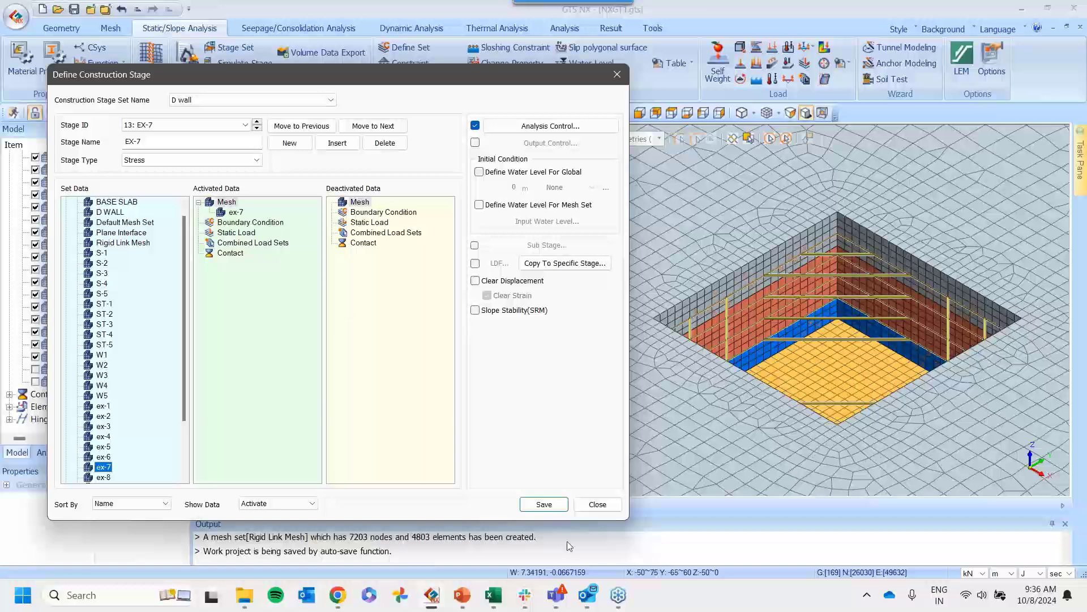
left_click(544, 504)
scroll(134, 398, "down", 1)
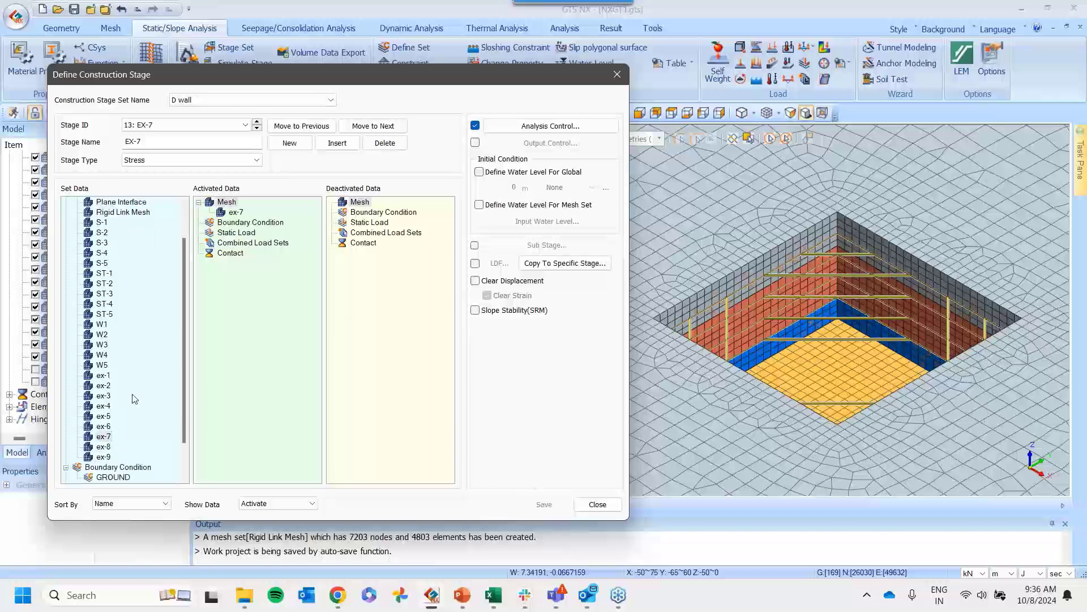
scroll(135, 399, "up", 3)
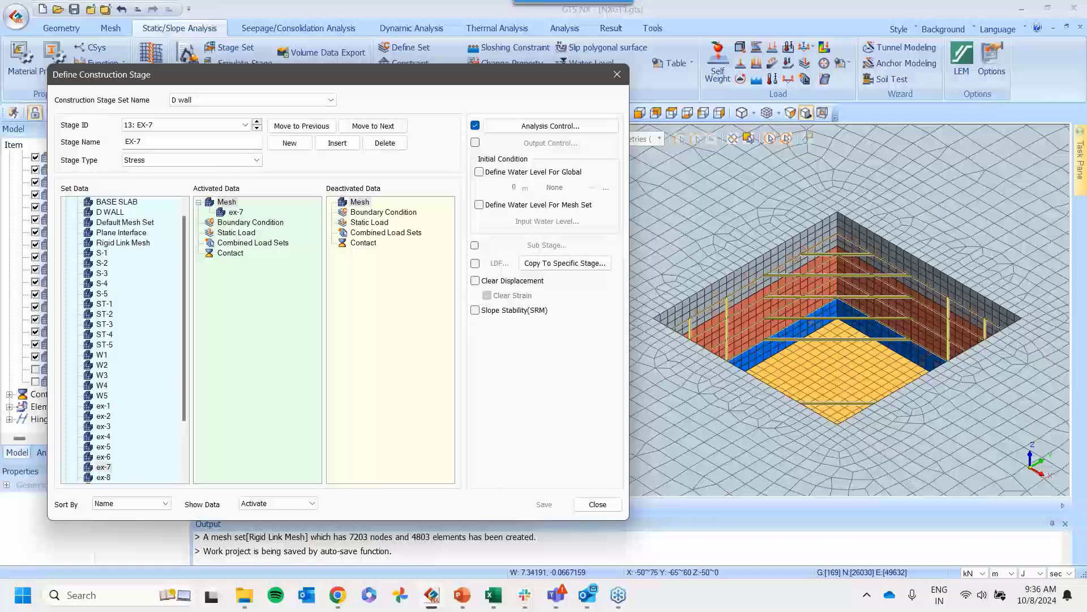
Activate ST-5 and W5 in stage Support-5 and save it
left_click(257, 129)
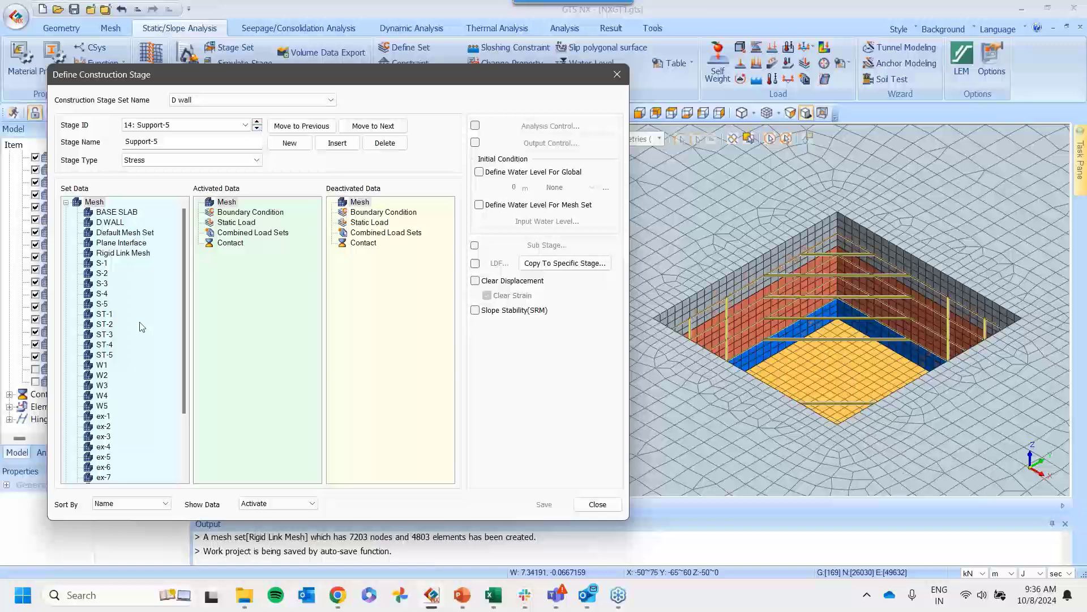
scroll(125, 412, "down", 1)
left_click_drag(107, 326, 269, 315)
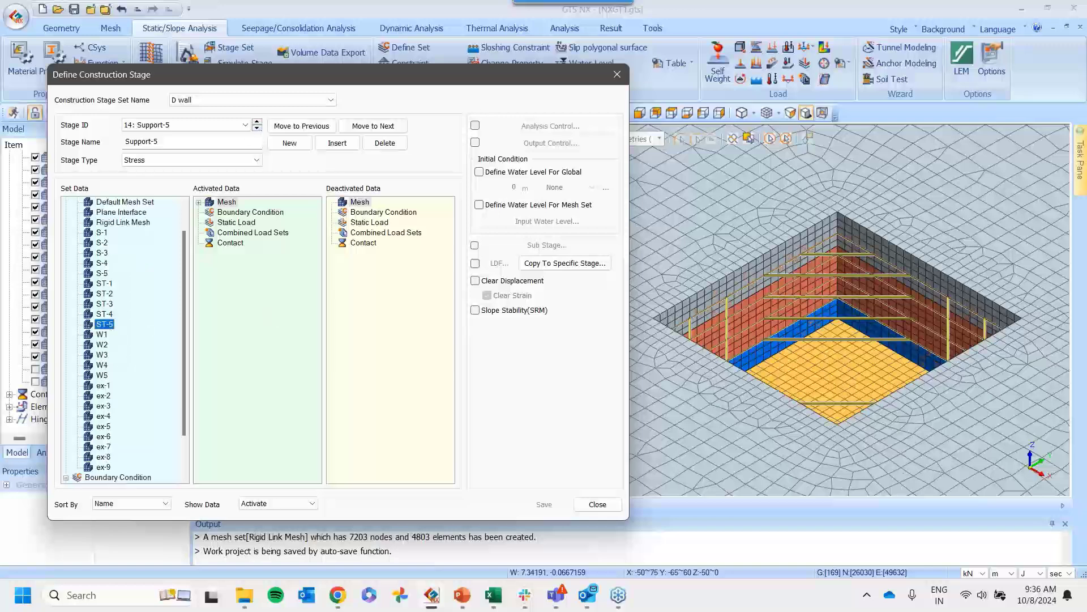
left_click_drag(102, 375, 258, 266)
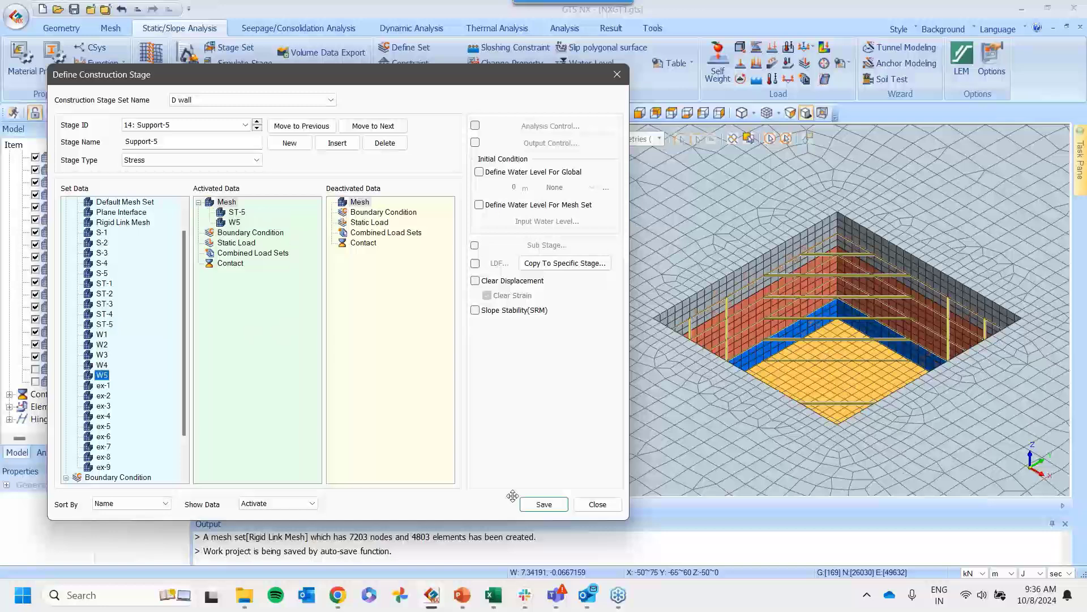
left_click(543, 504)
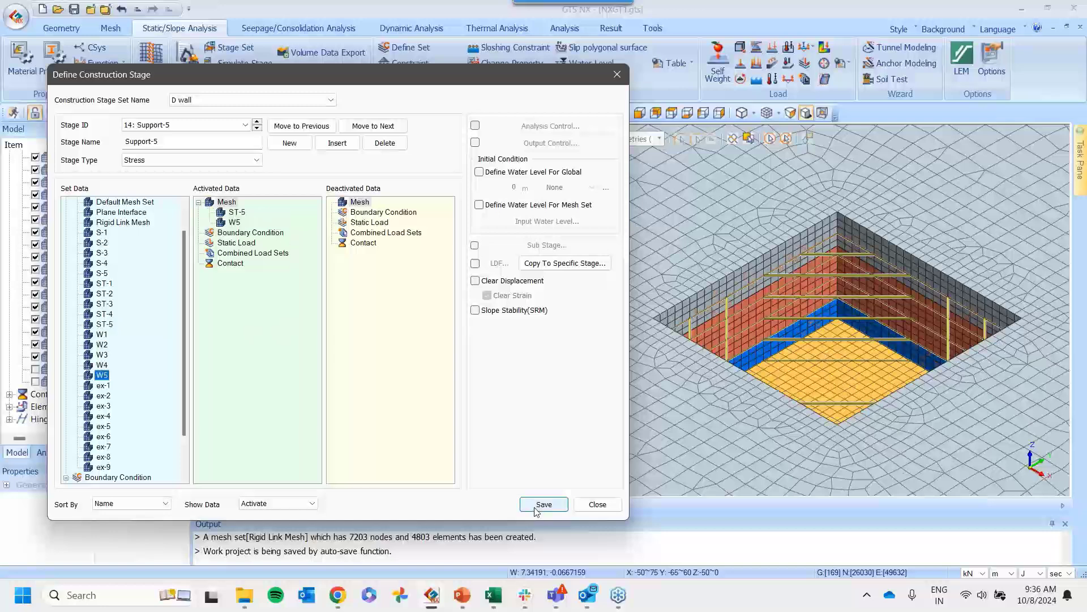
Go back to stage EX-7 and move ex-7 into its Deactivated Data
left_click(257, 129)
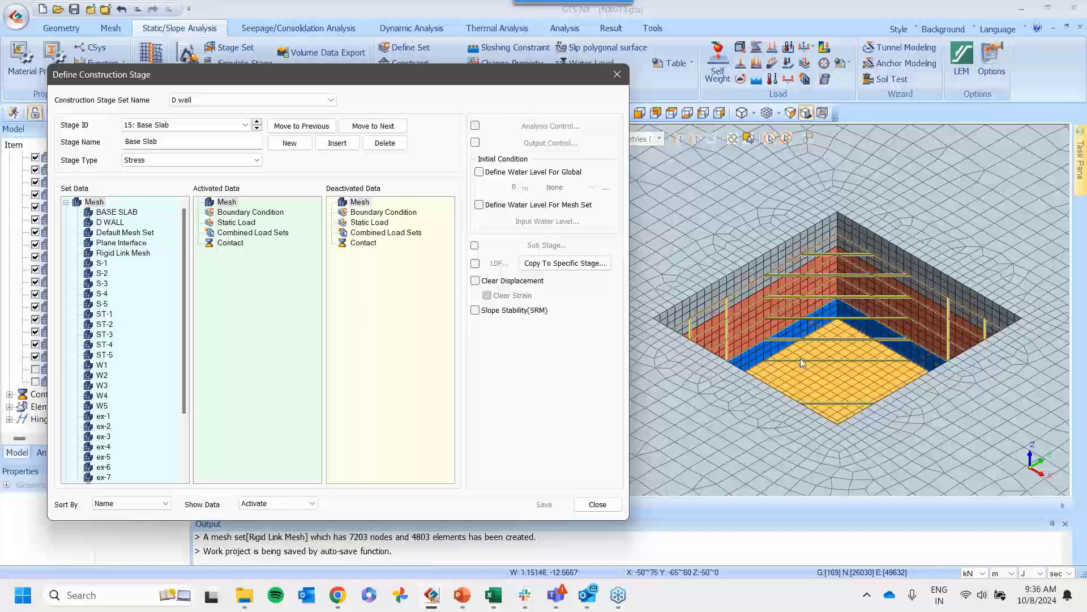
scroll(913, 404, "up", 4)
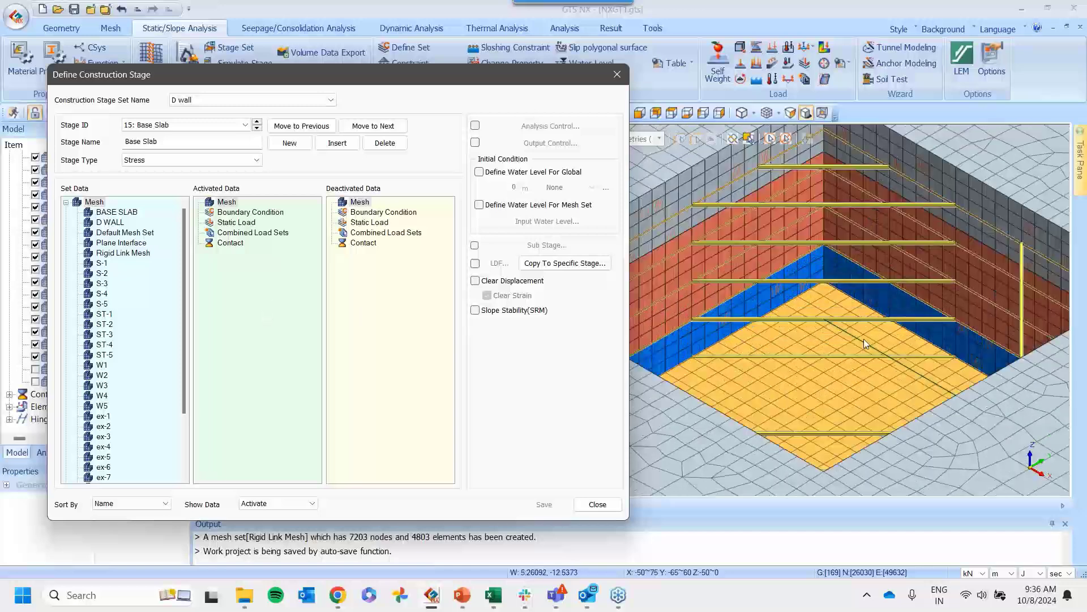
double_click(256, 122)
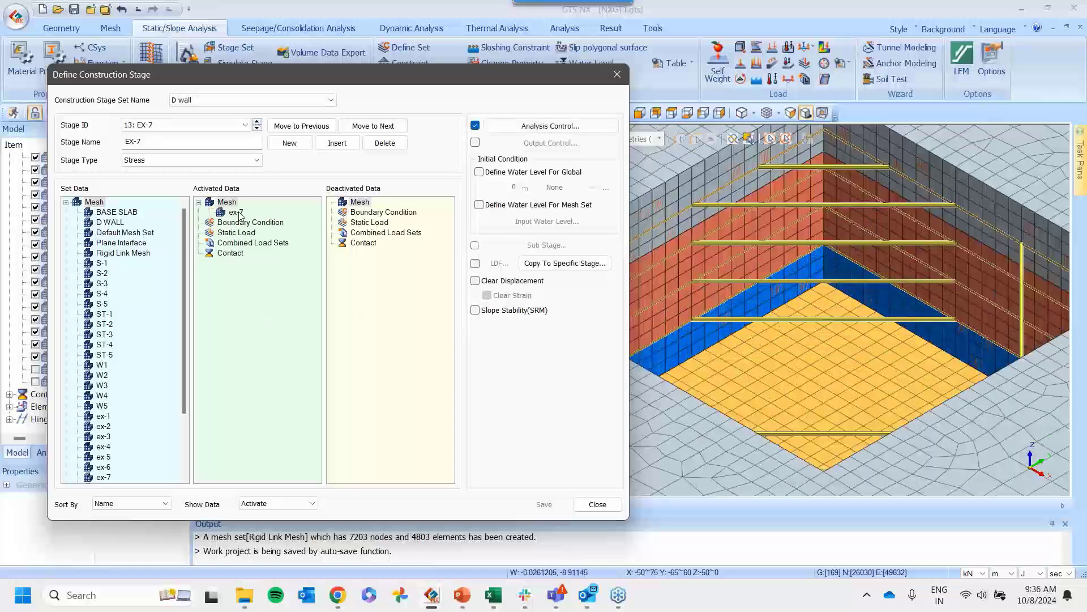
left_click_drag(238, 215, 374, 238)
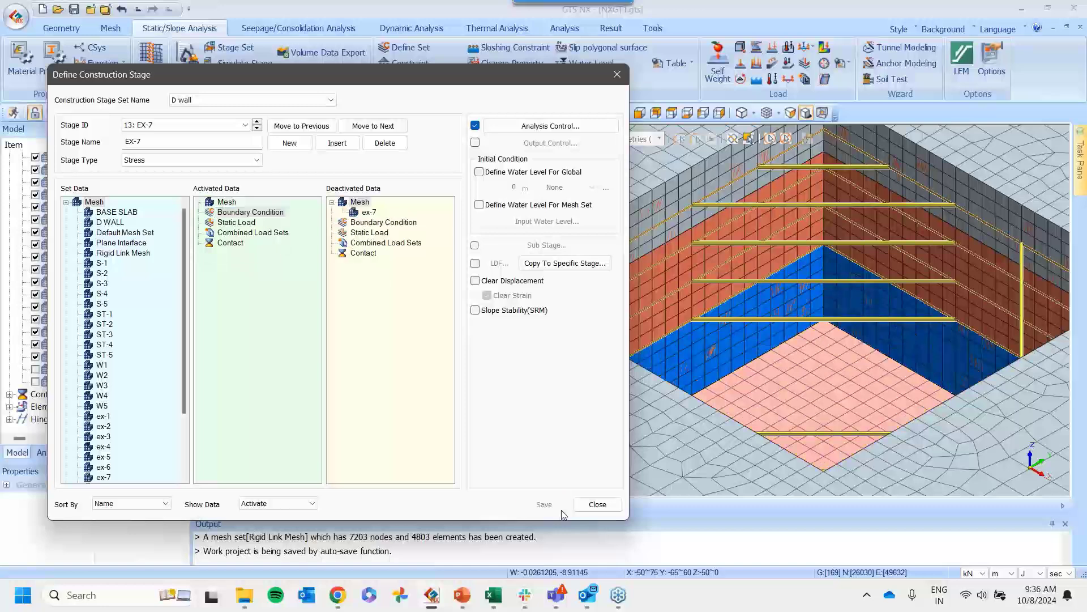
Activate BASE SLAB in the Base Slab stage and save it
left_click(258, 128)
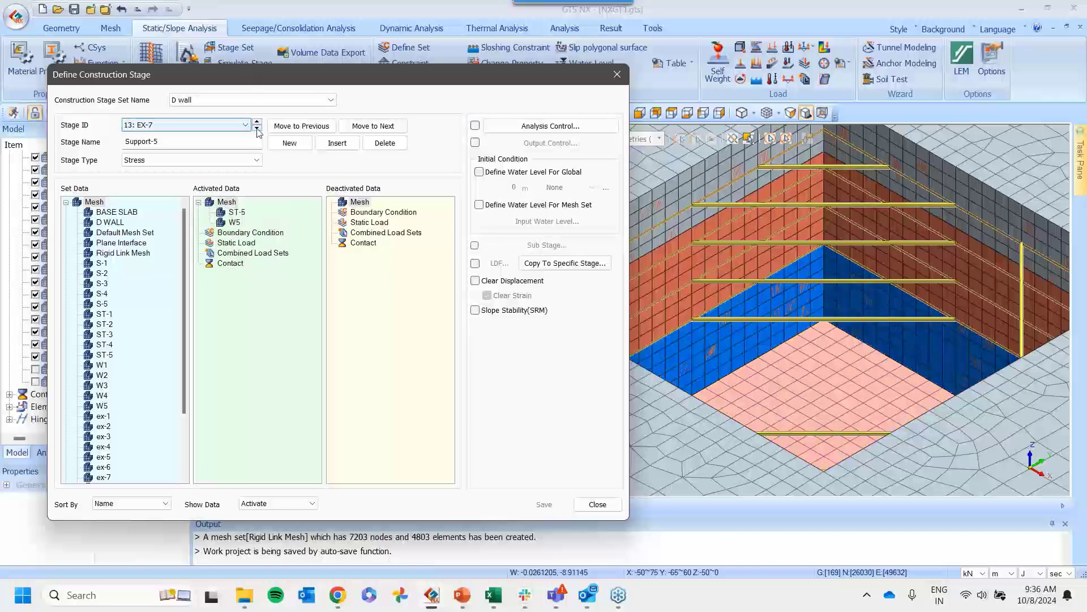
left_click(258, 129)
scroll(125, 255, "down", 5)
scroll(124, 215, "up", 4)
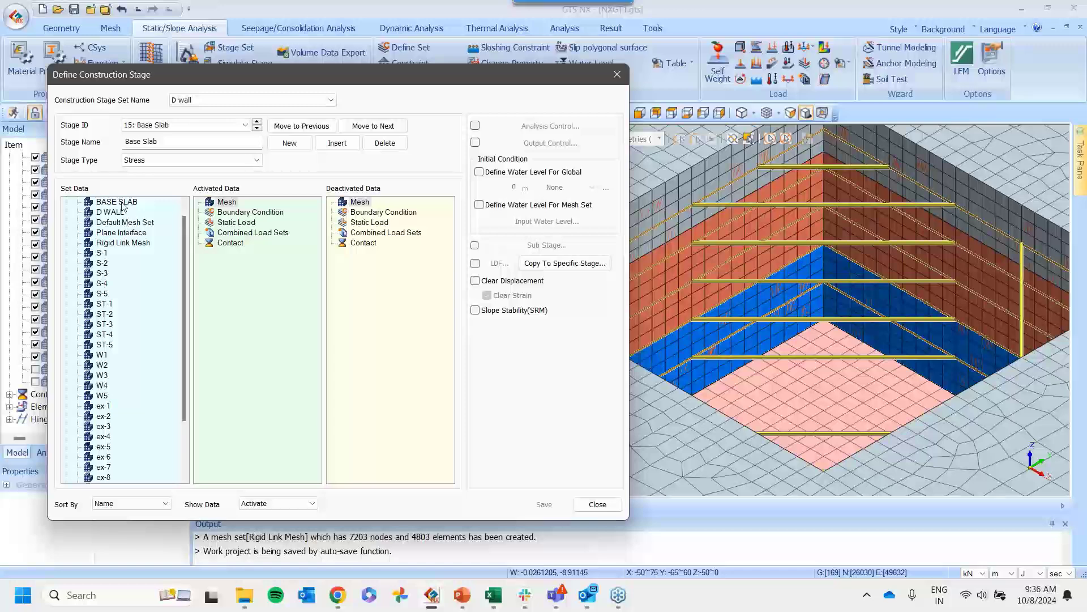
left_click_drag(121, 204, 266, 290)
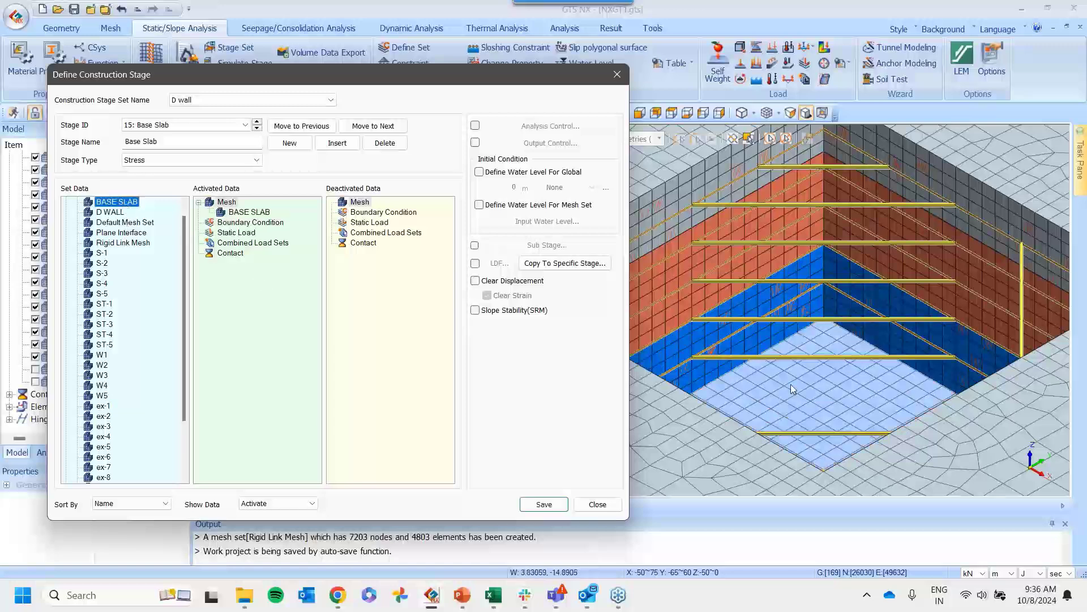
left_click(541, 505)
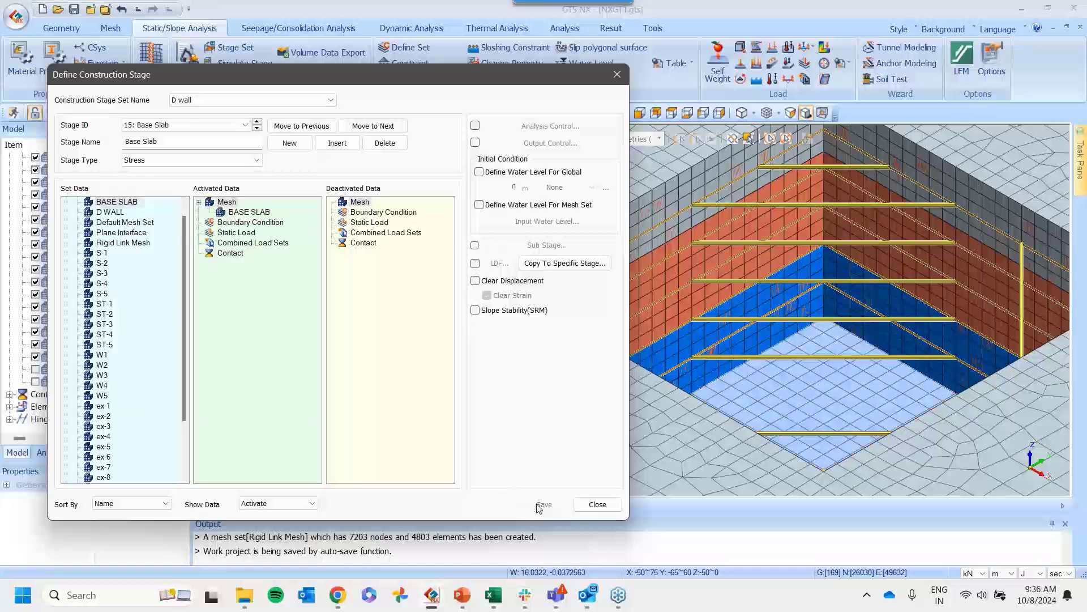
Close the stage definitions, zoom out, and preview both open GTS NX windows
left_click(603, 507)
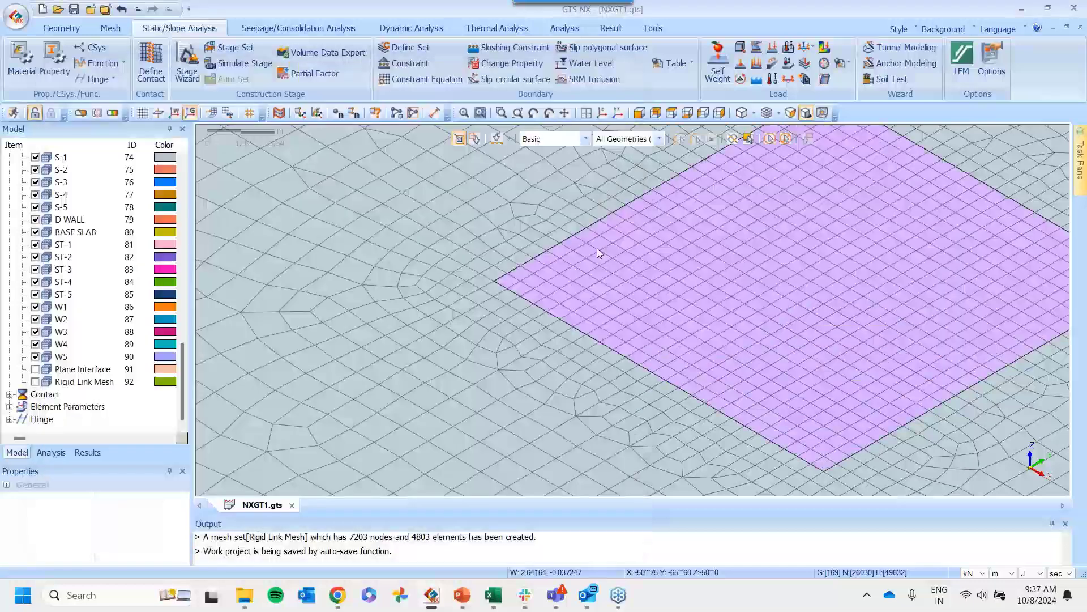
scroll(600, 253, "down", 6)
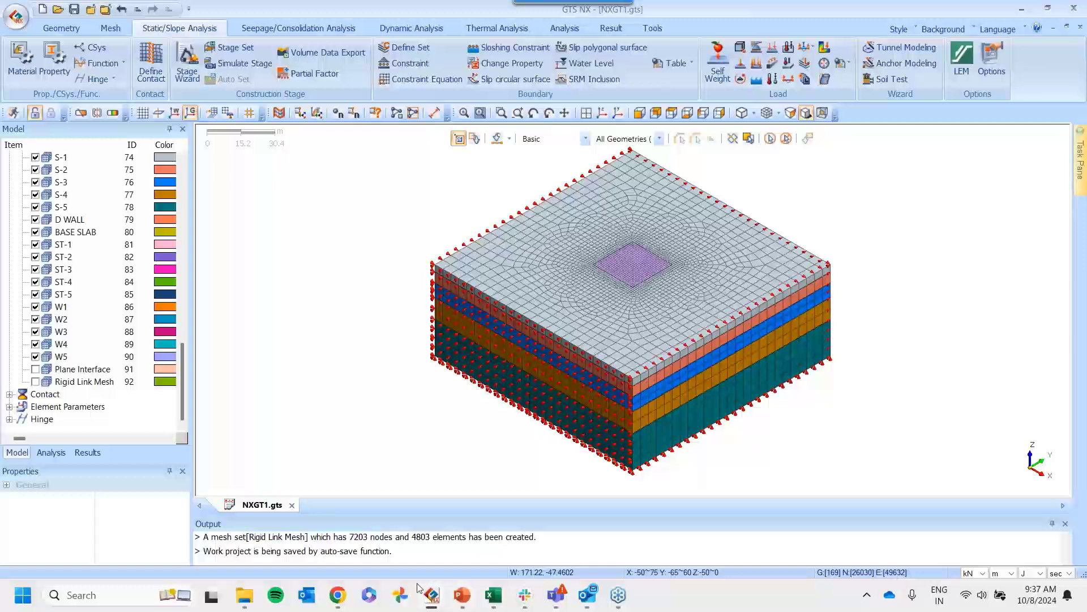
mouse_move(436, 602)
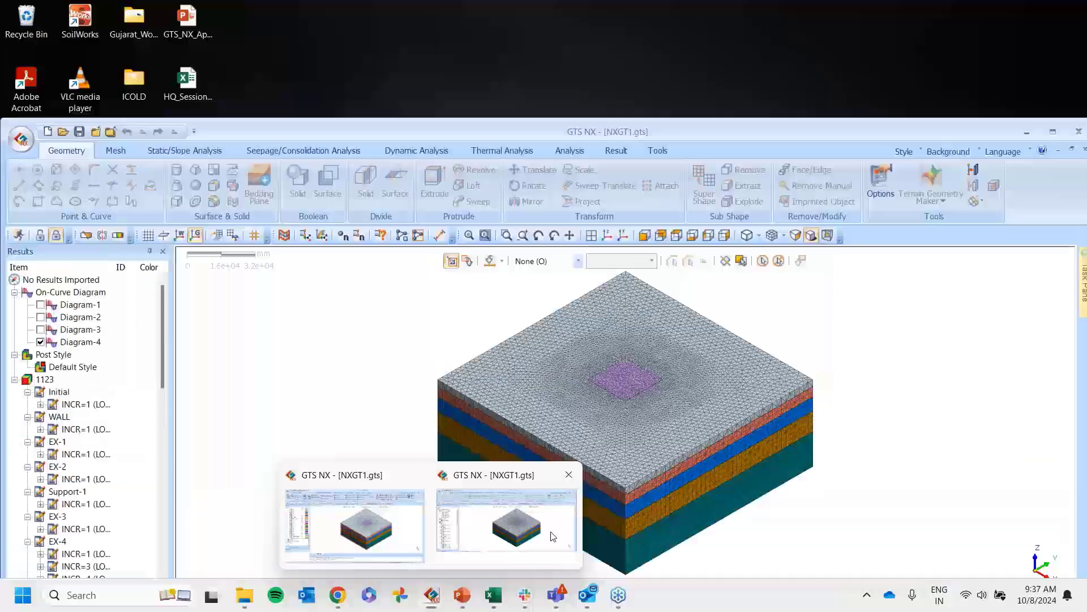
In the maximized second GTS NX window, show EX-1 > INCR=1 > Displacements > TOTAL translation
left_click(554, 536)
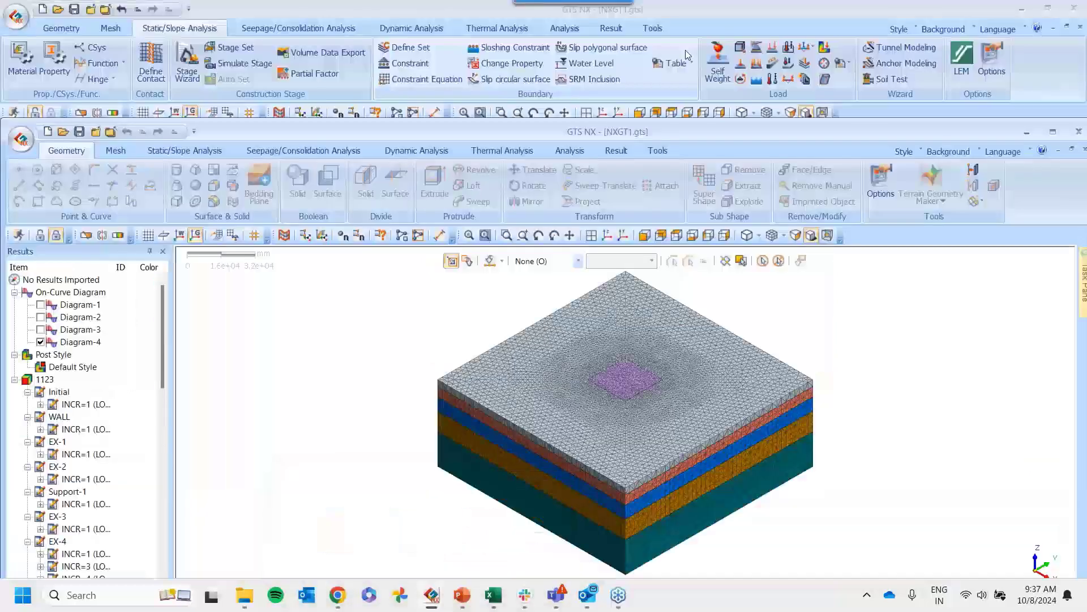
double_click(676, 131)
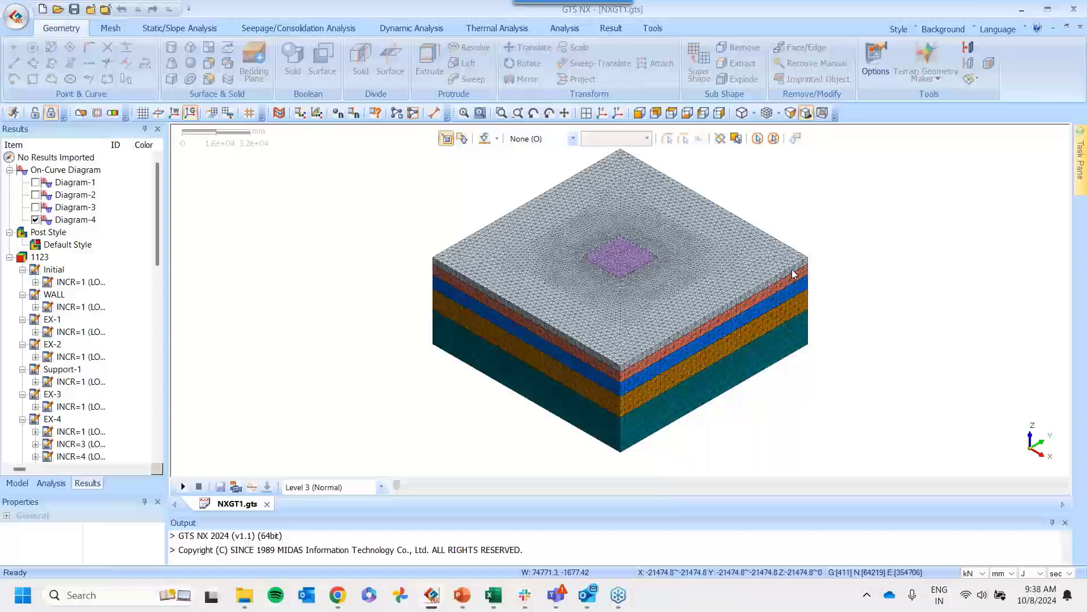
scroll(606, 250, "up", 1)
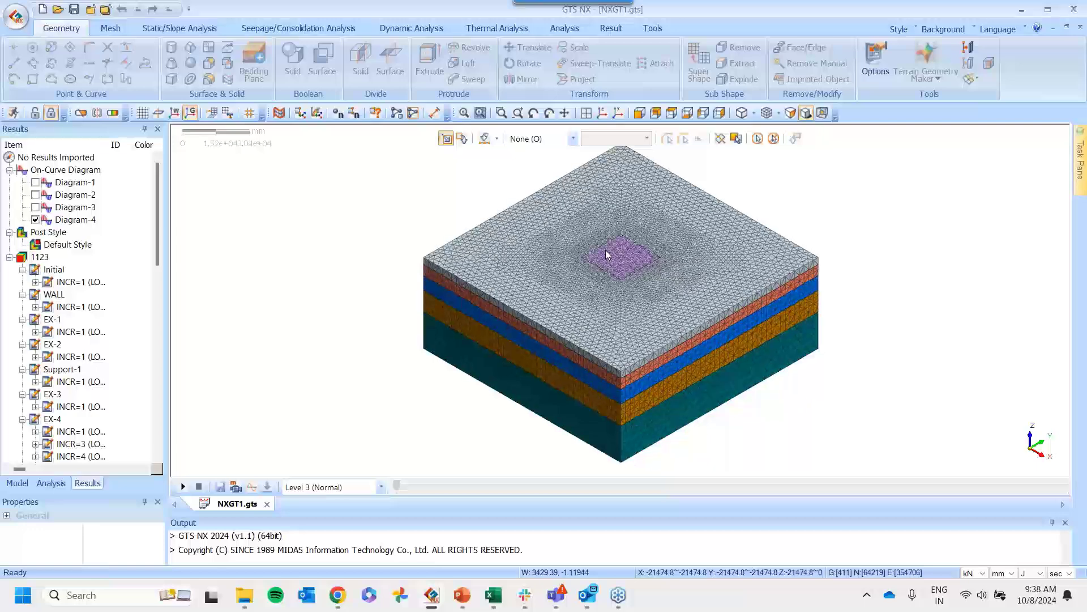
scroll(606, 249, "up", 1)
scroll(606, 249, "down", 3)
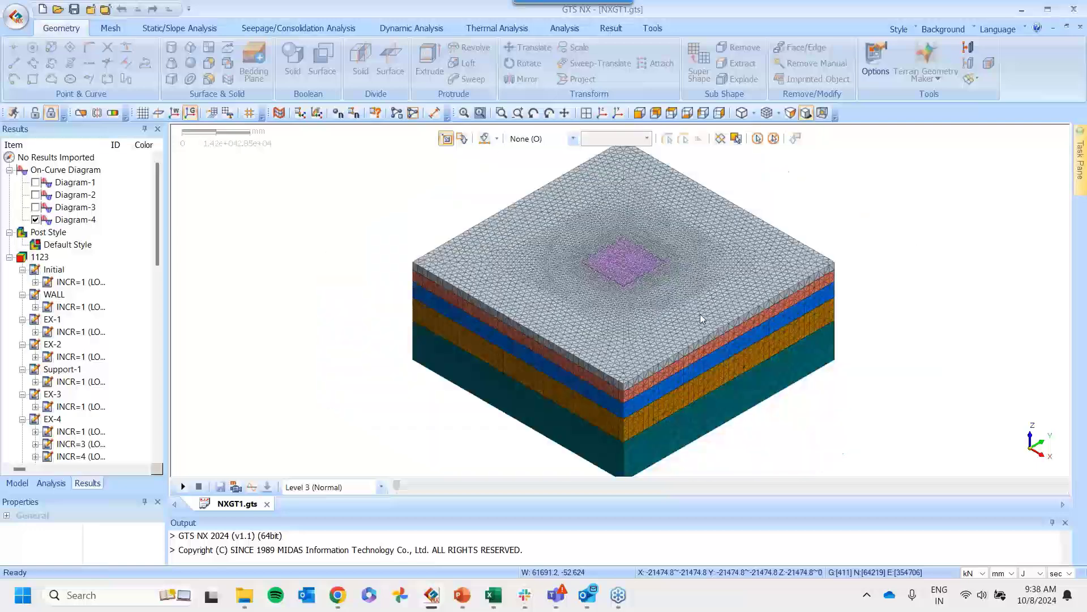
scroll(35, 282, "down", 2)
left_click(35, 256)
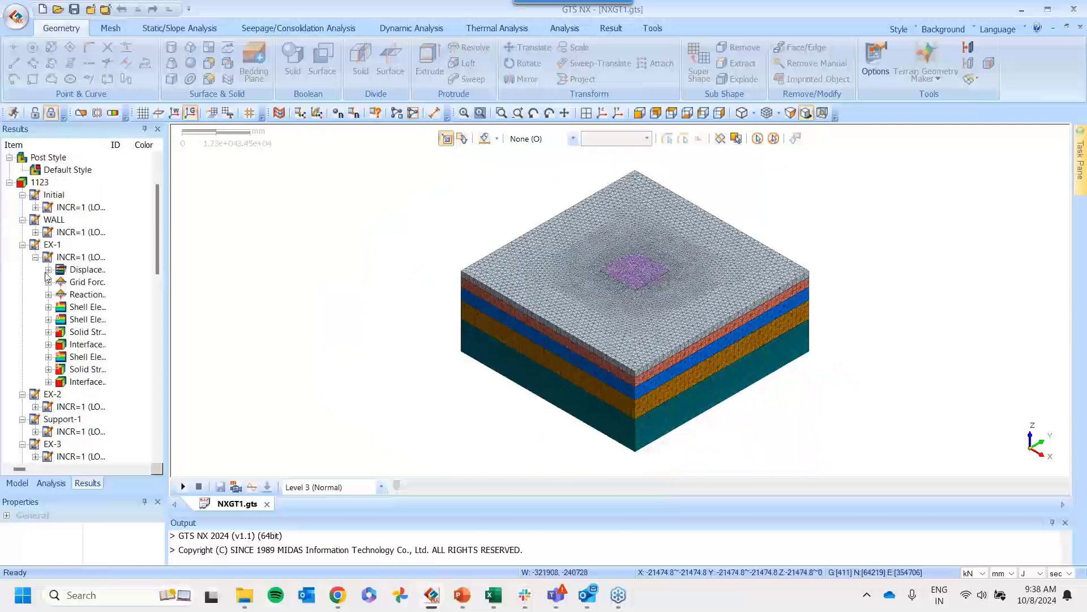
left_click(48, 269)
left_click(99, 284)
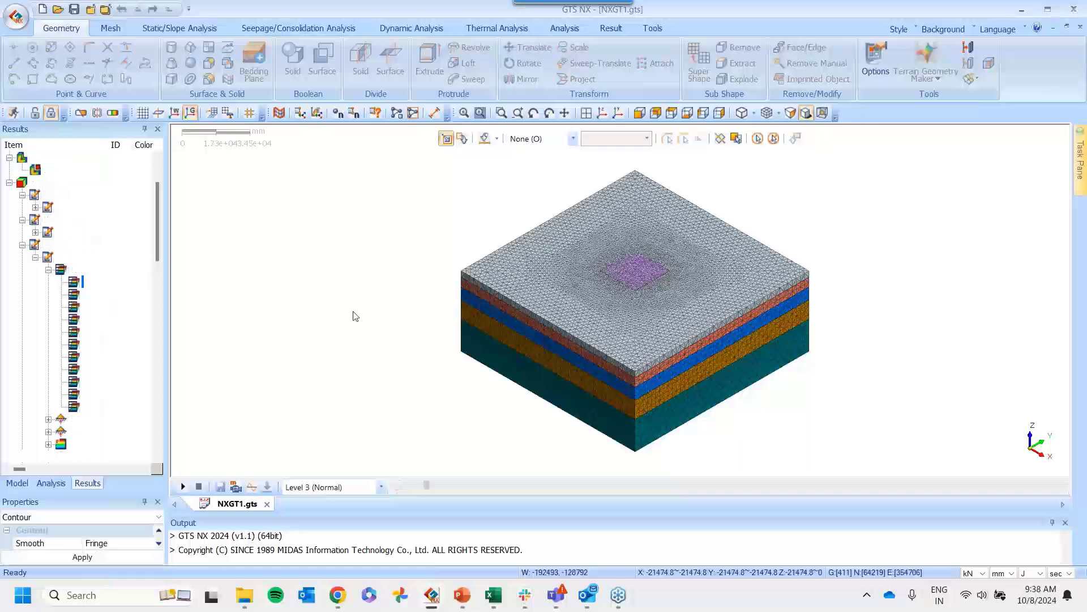
Auto-range the contour legend and check the Deform display options
right_click(985, 227)
left_click(1038, 306)
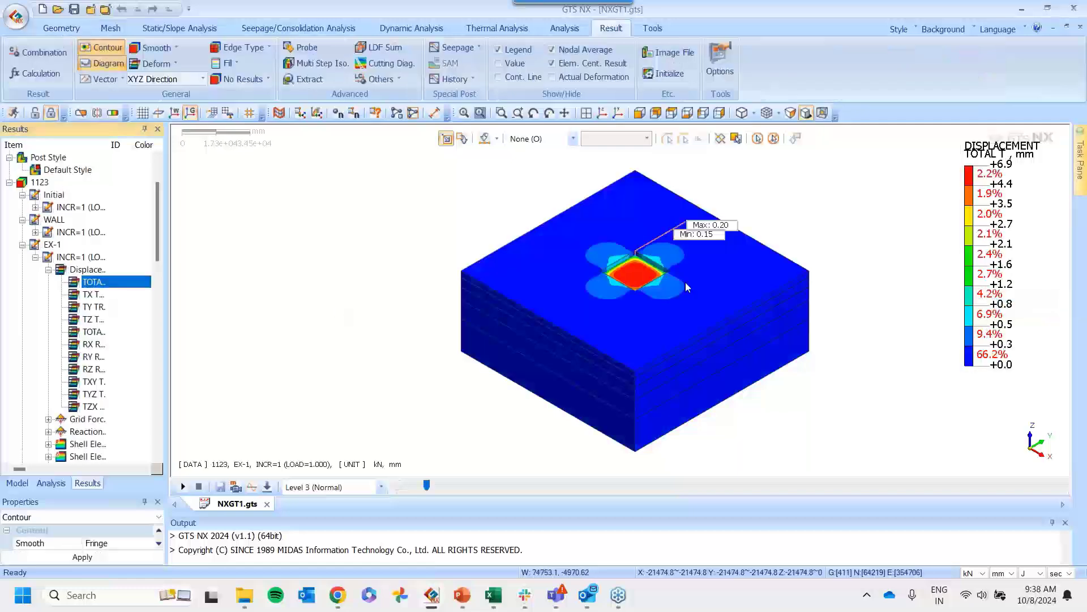
scroll(705, 256, "up", 3)
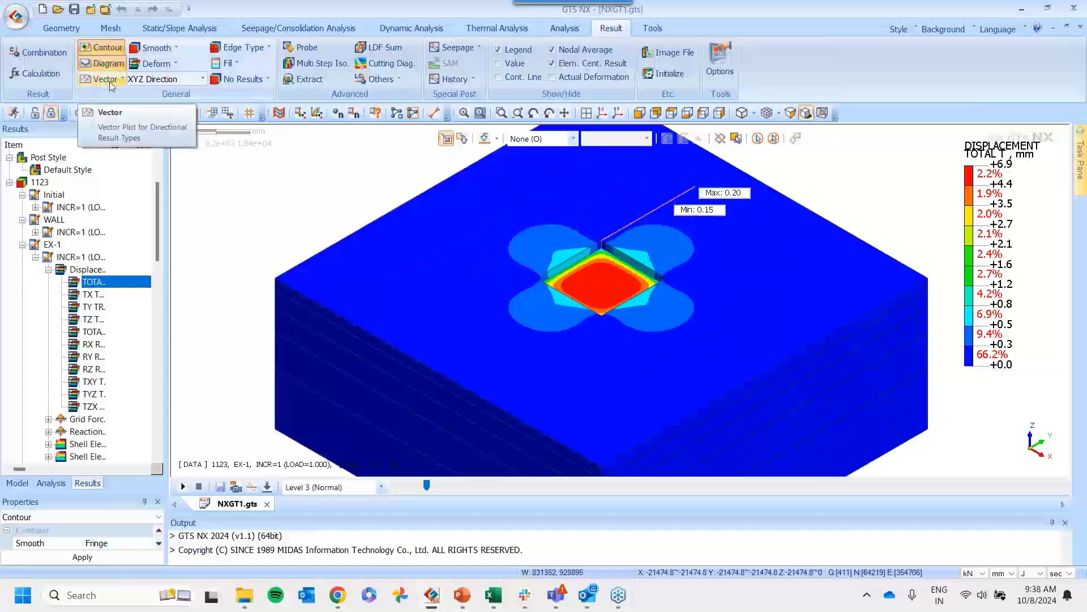
left_click(156, 66)
Hide the whole mesh in the Model tree and minimize the front window
left_click(301, 199)
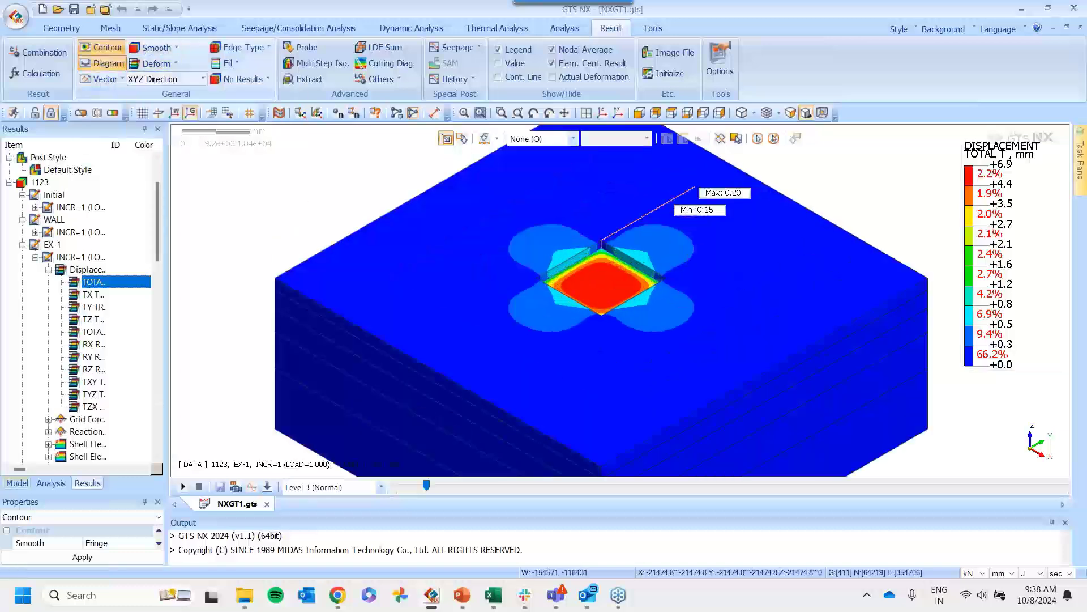
left_click(17, 482)
left_click(21, 295)
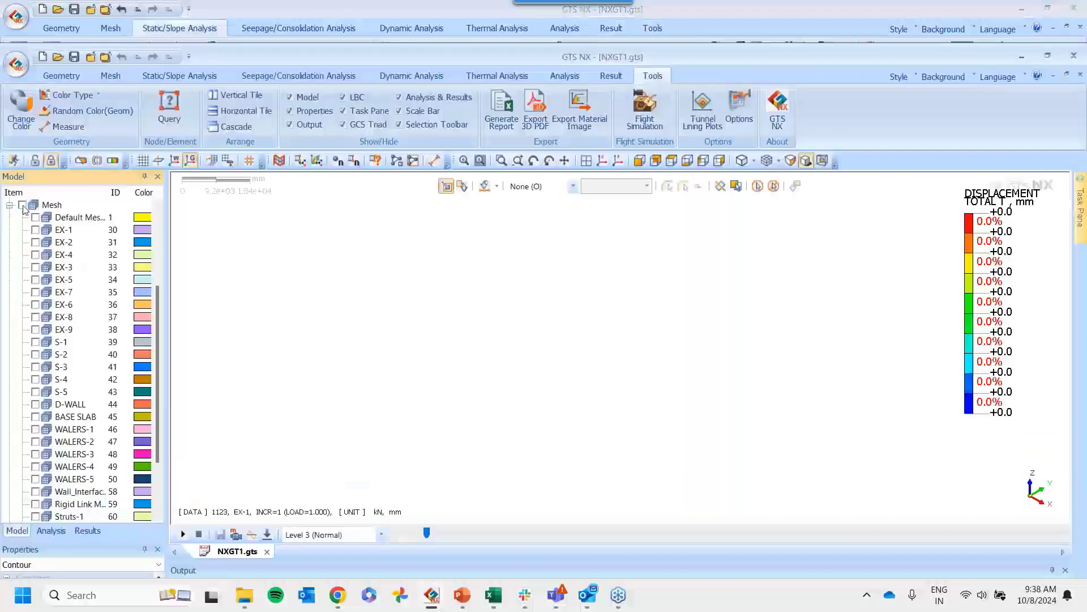
mouse_move(564, 607)
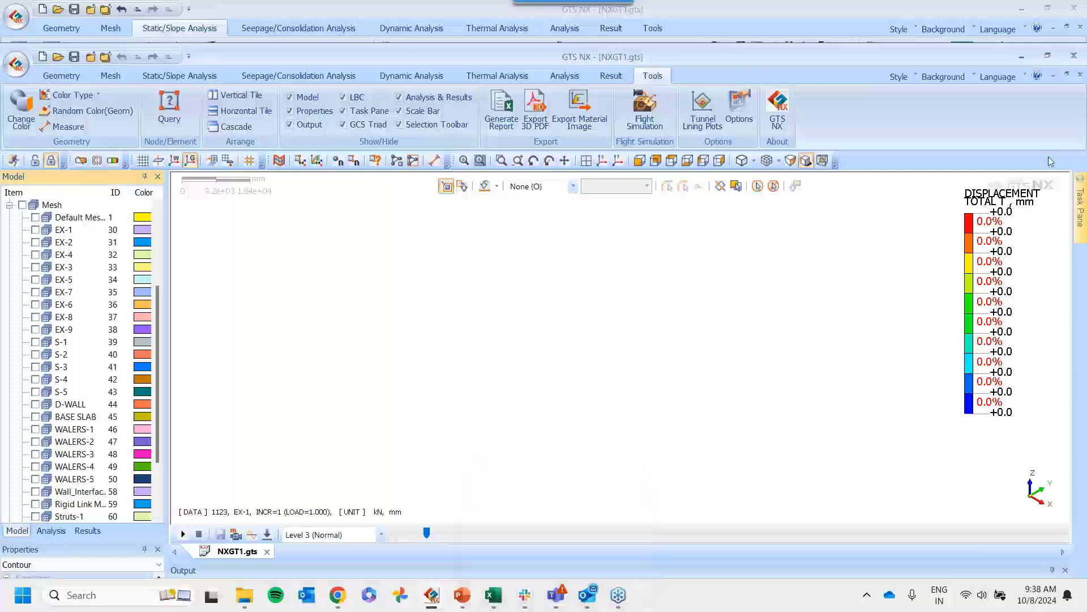
left_click(1023, 10)
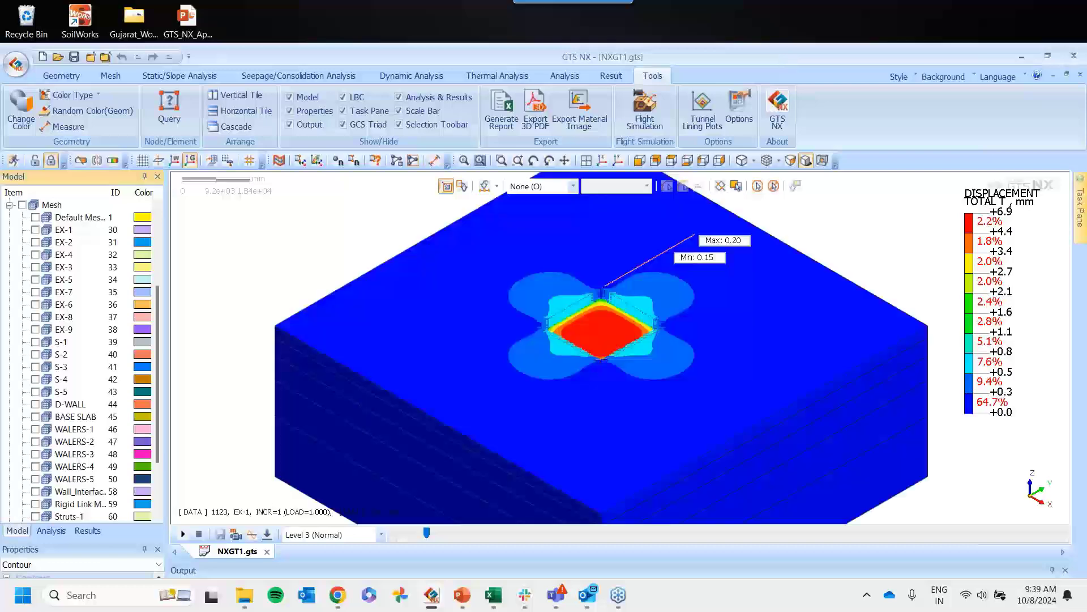
Maximize the window, zoom around the displacement hotspot, and return to the Results list
left_click_drag(800, 56, 801, 8)
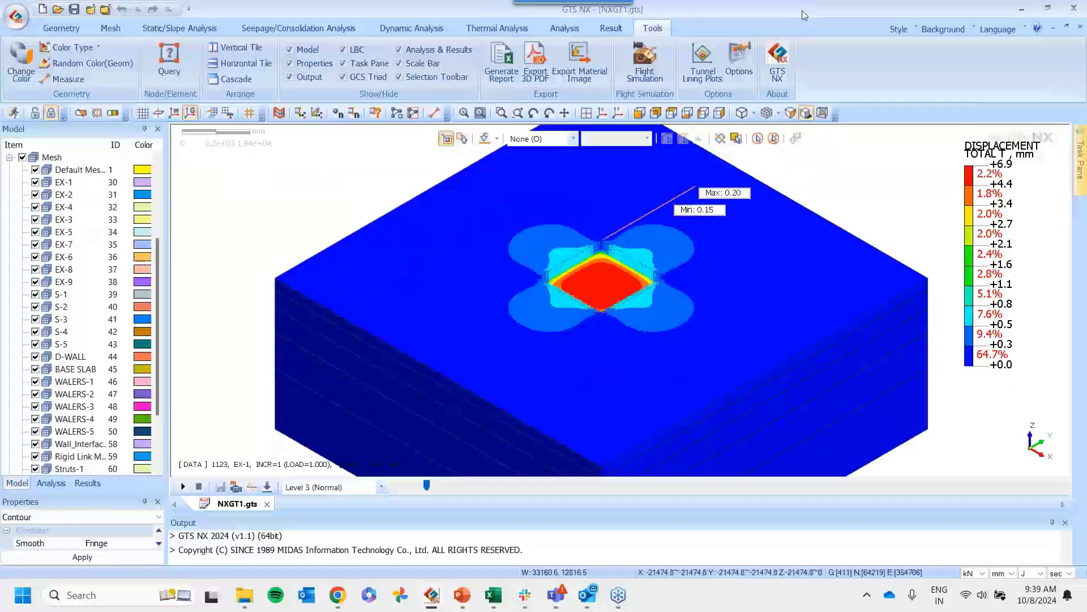
scroll(664, 226, "down", 4)
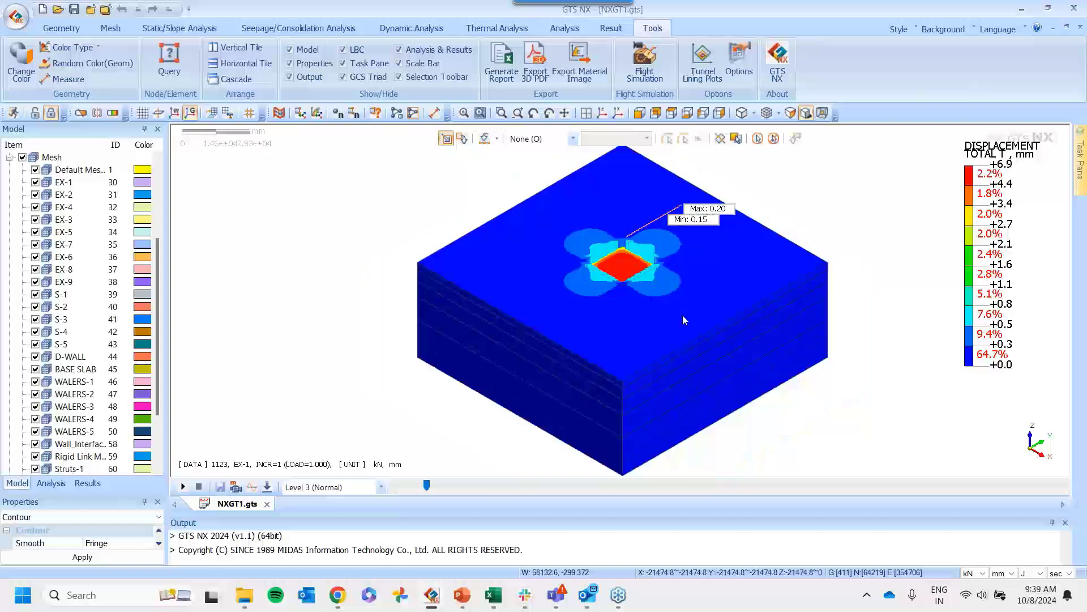
scroll(627, 243, "up", 5)
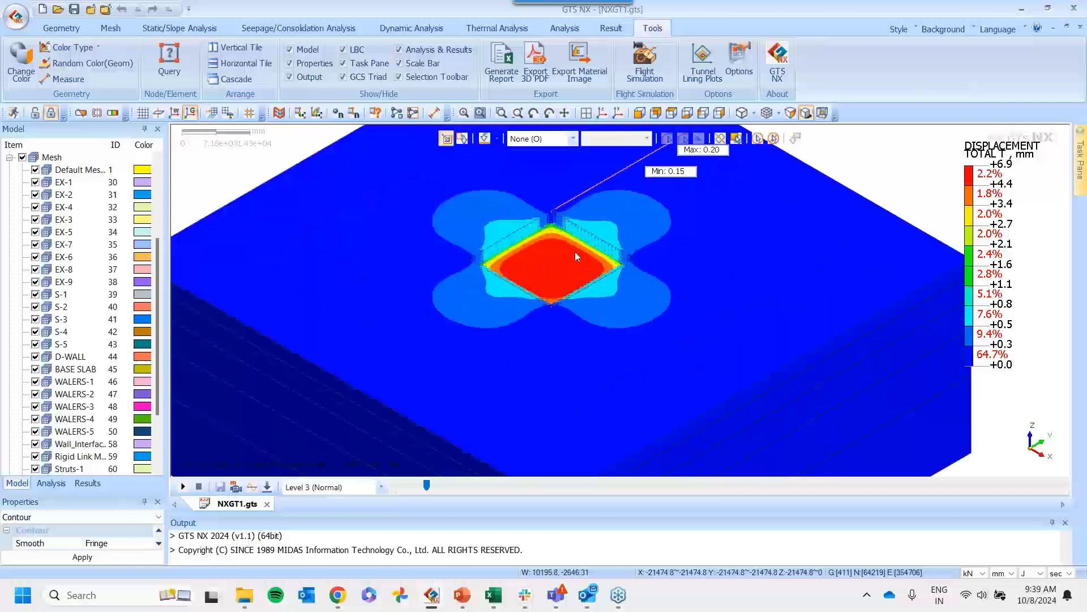
scroll(607, 203, "up", 2)
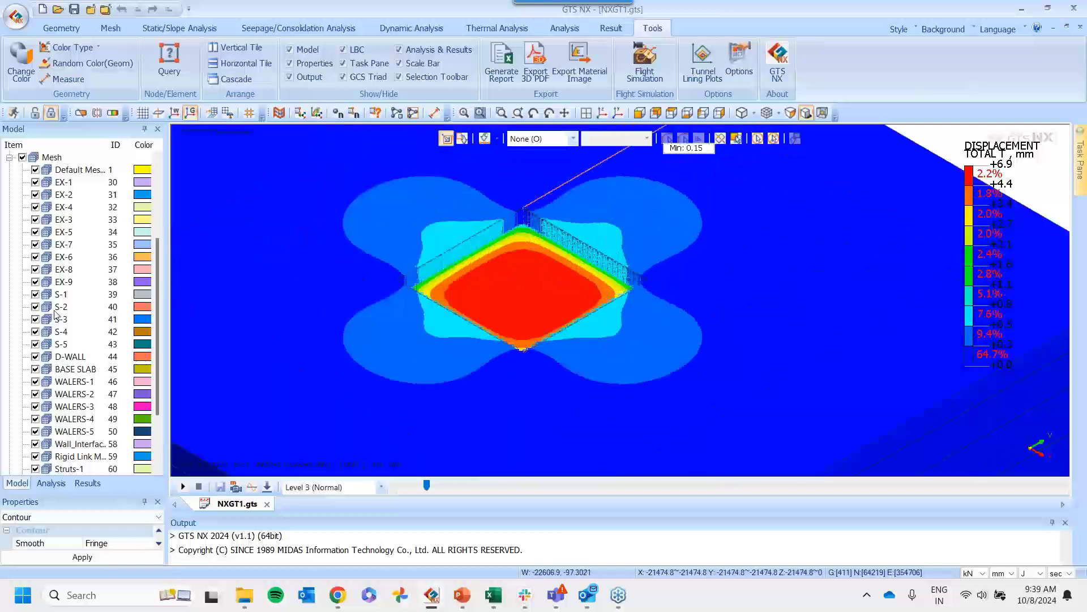
scroll(57, 313, "down", 3)
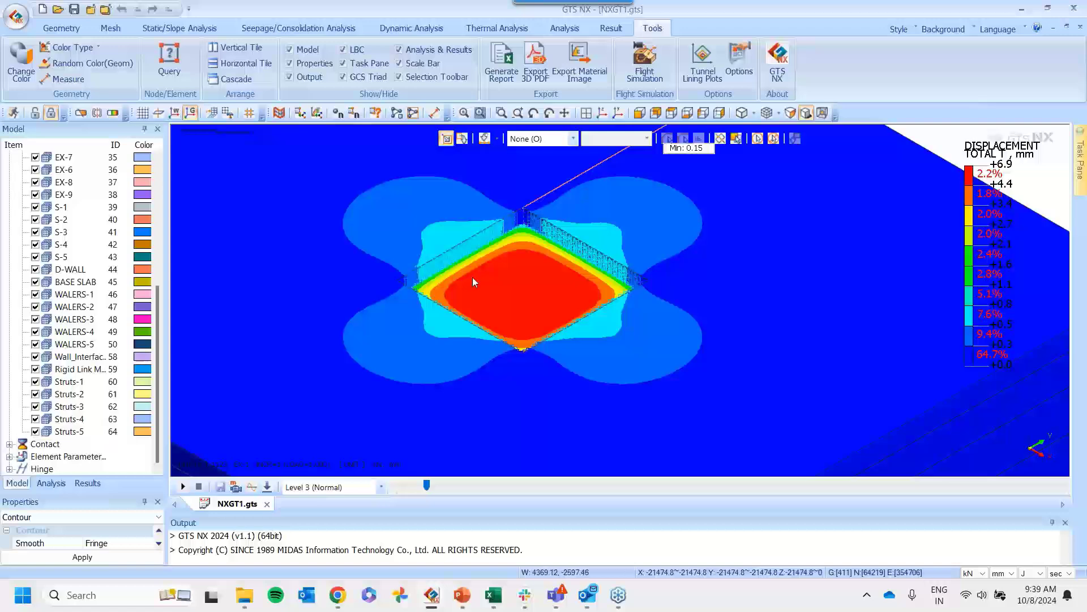
scroll(476, 275, "down", 2)
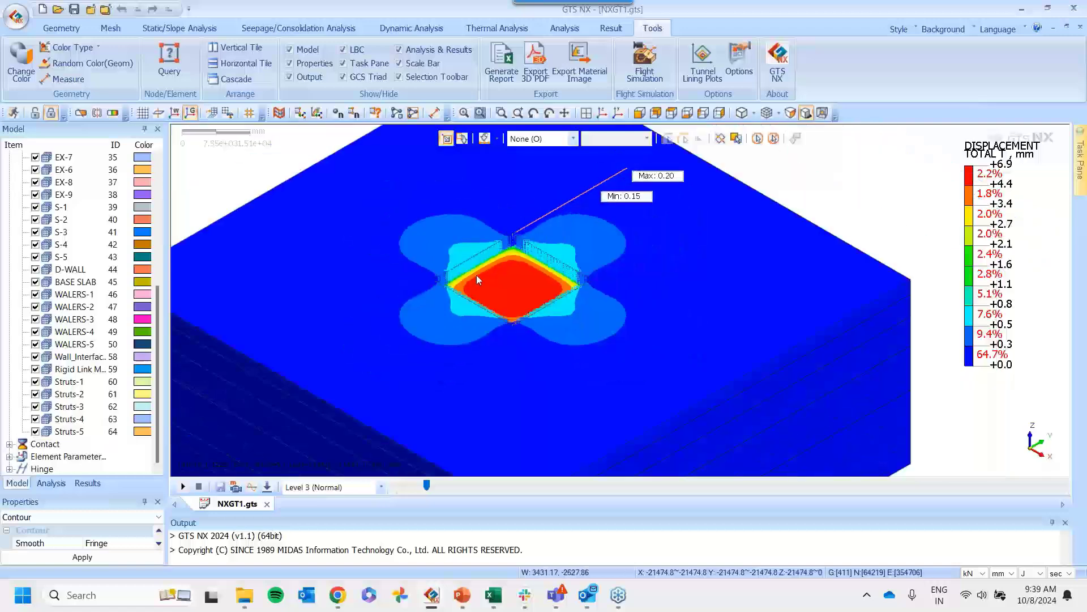
scroll(477, 275, "down", 1)
right_click(961, 145)
left_click(929, 219)
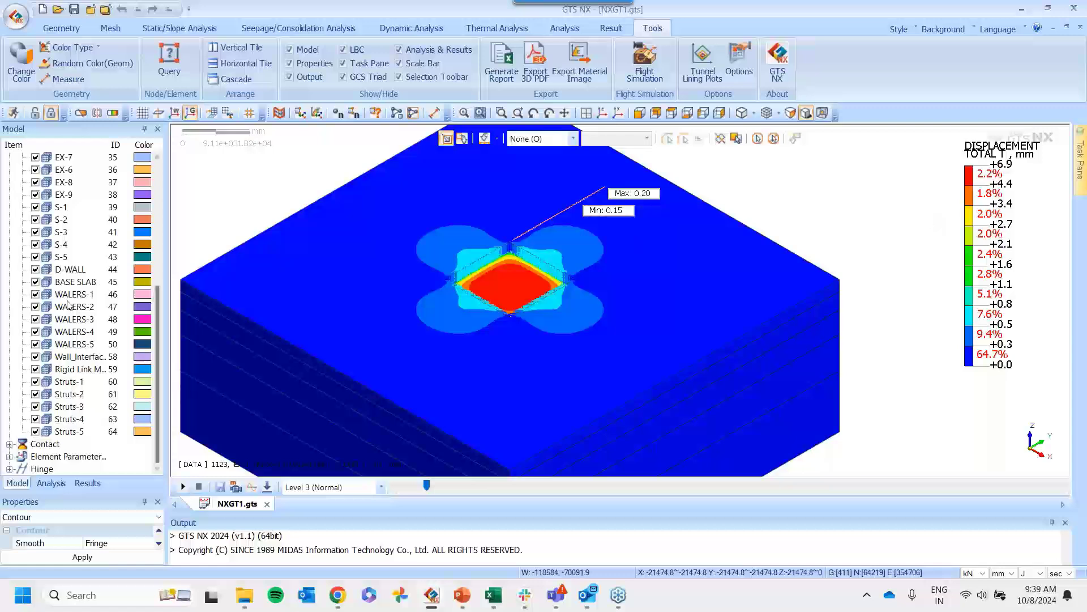
right_click(83, 343)
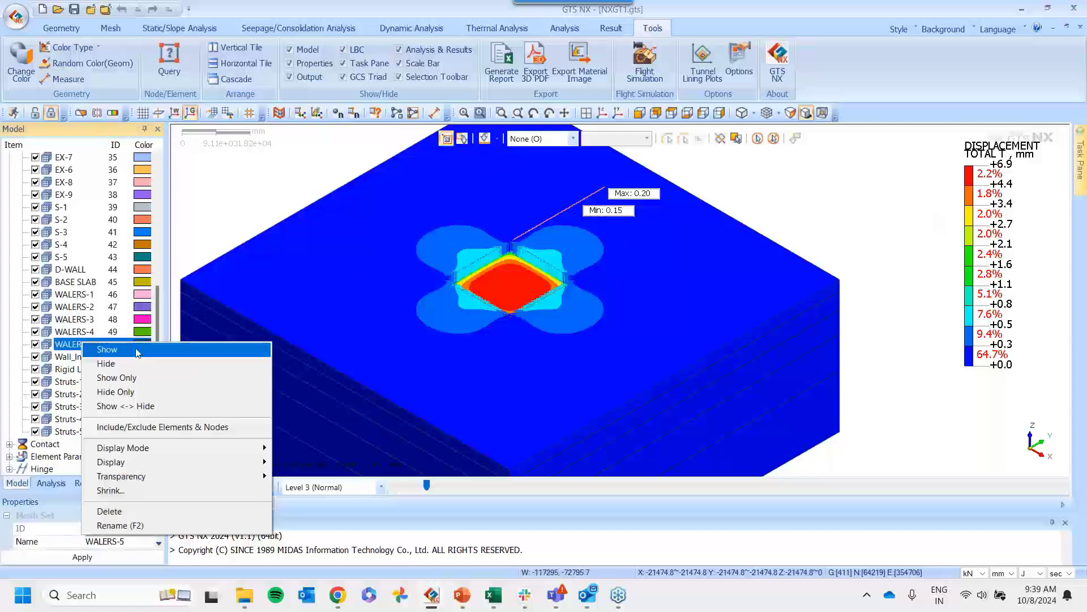
left_click(206, 230)
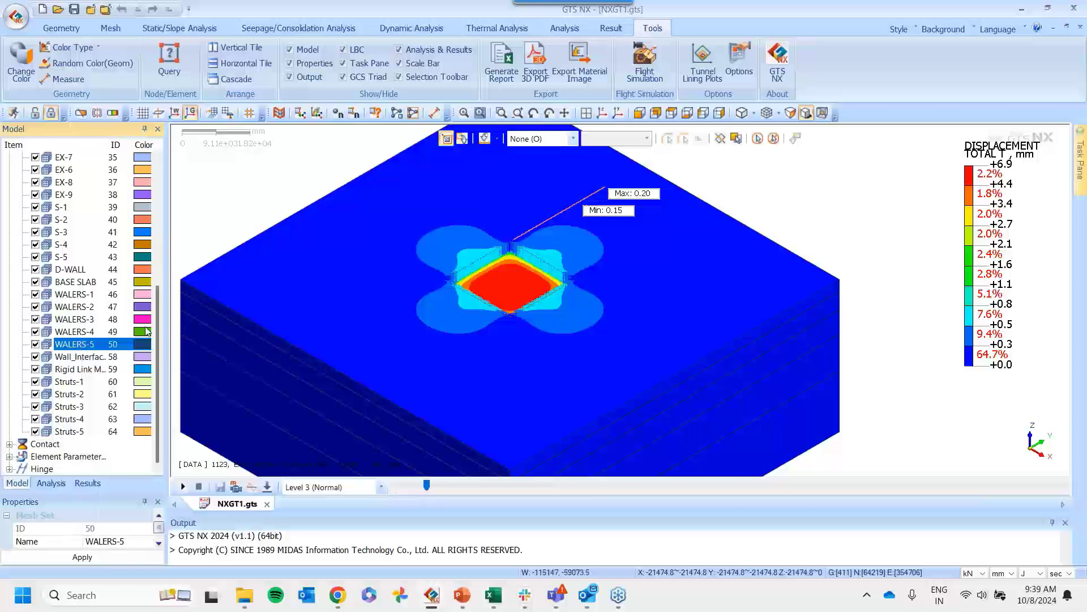
left_click(87, 482)
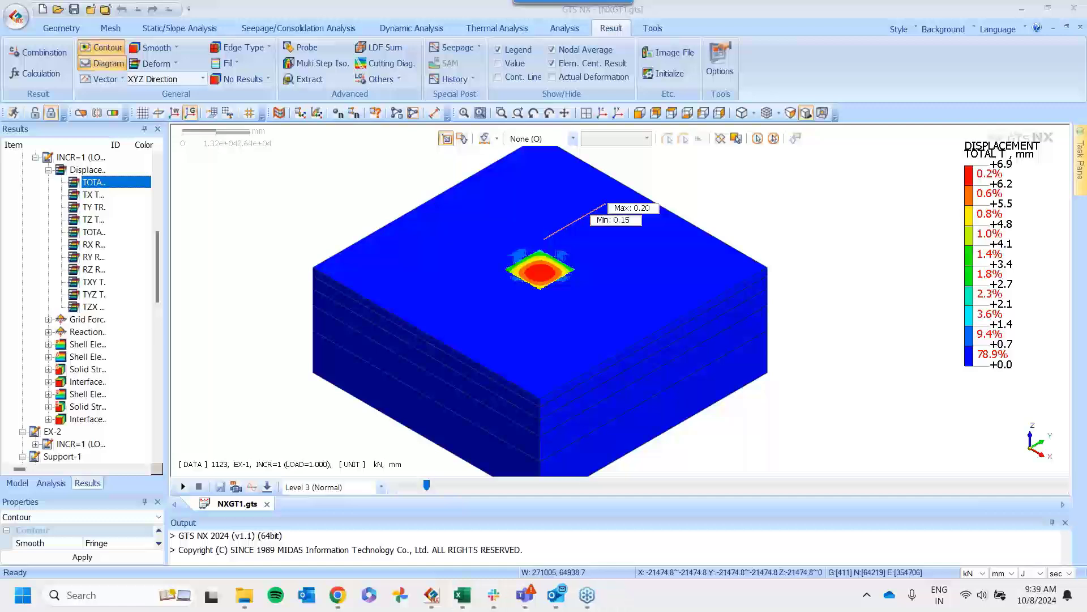
Expand EX-2 > INCR=1 > Displacements and display TOTAL TRANSLATION
scroll(592, 249, "down", 2)
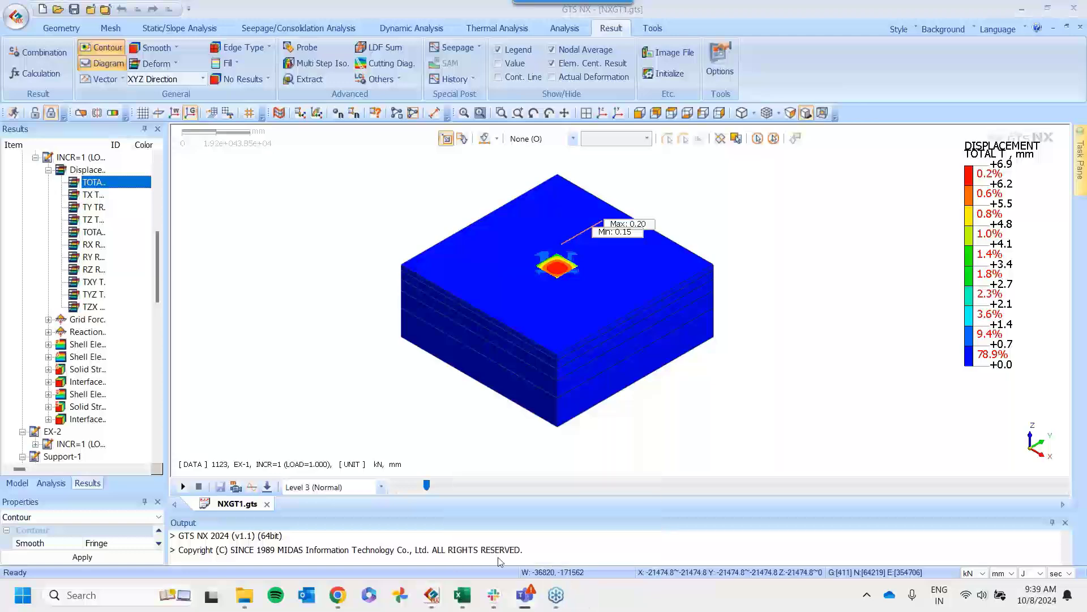
scroll(522, 263, "up", 5)
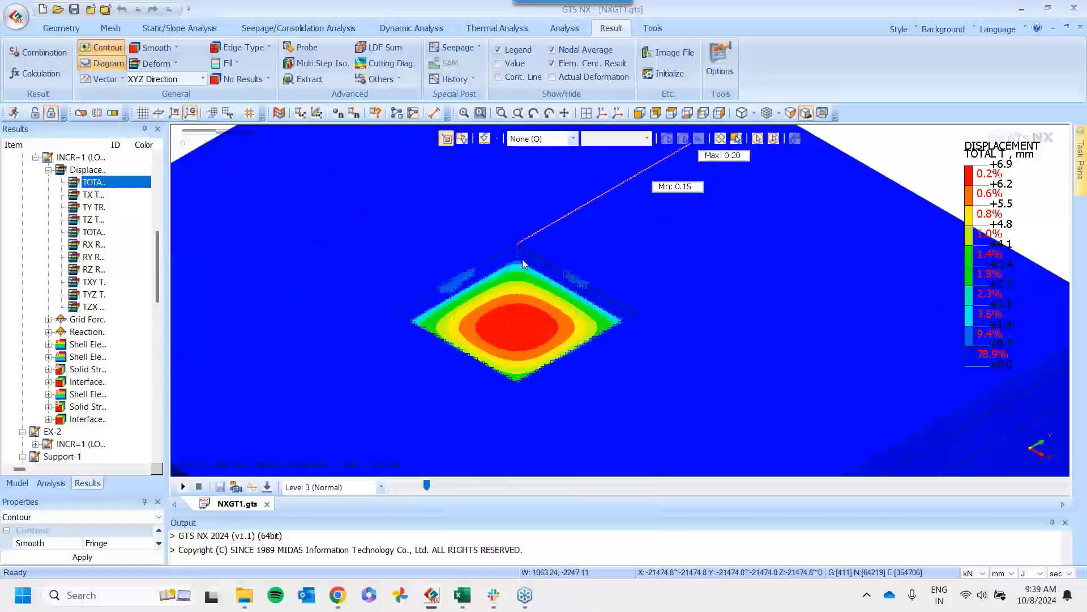
scroll(522, 263, "up", 2)
scroll(77, 209, "down", 2)
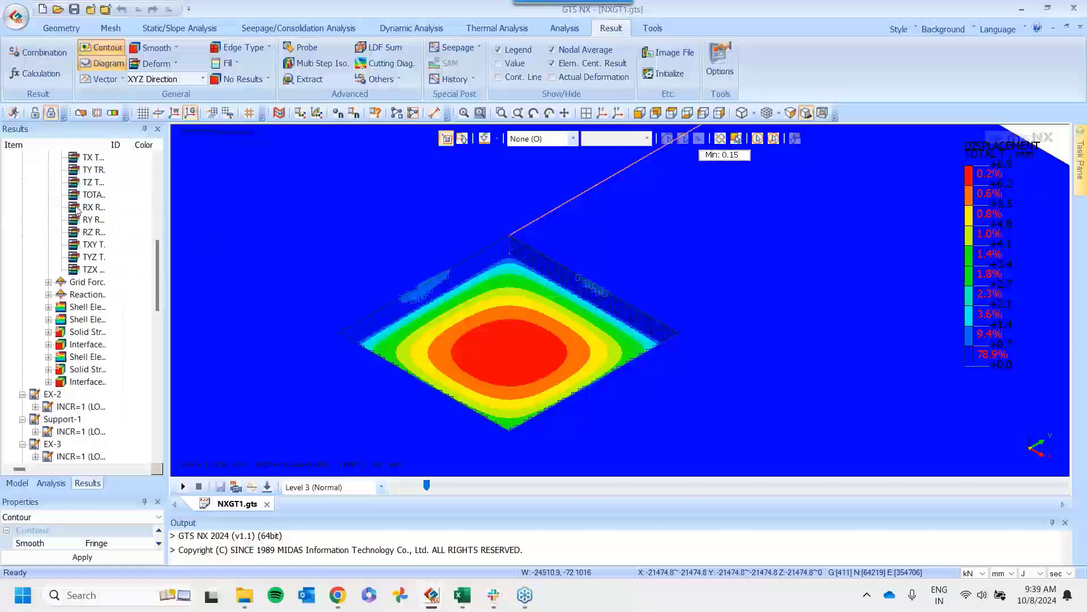
scroll(77, 208, "down", 5)
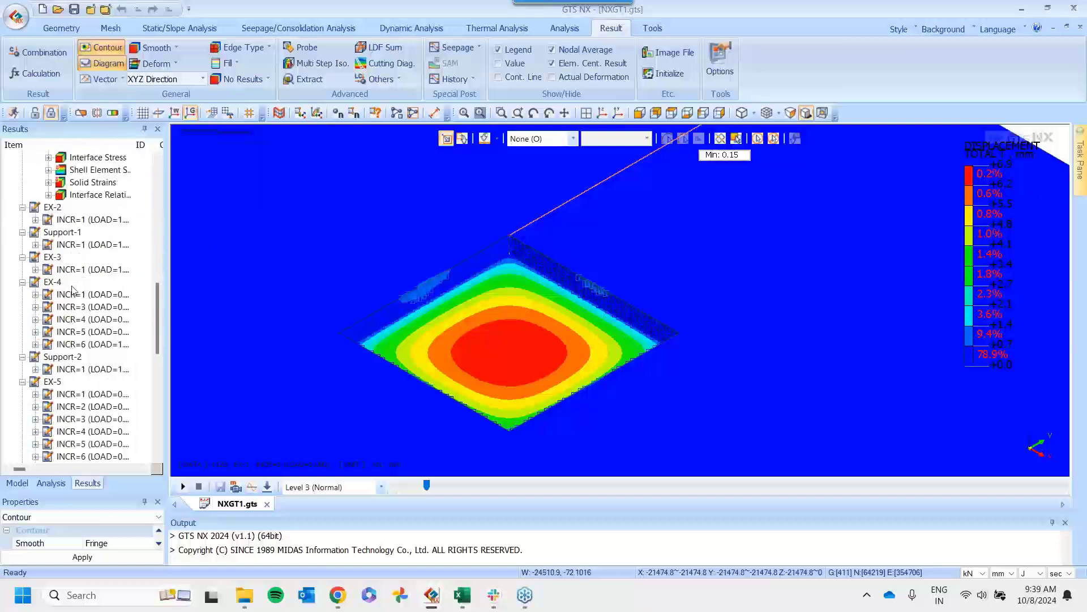
scroll(73, 290, "down", 1)
left_click(35, 182)
left_click(48, 195)
left_click(105, 208)
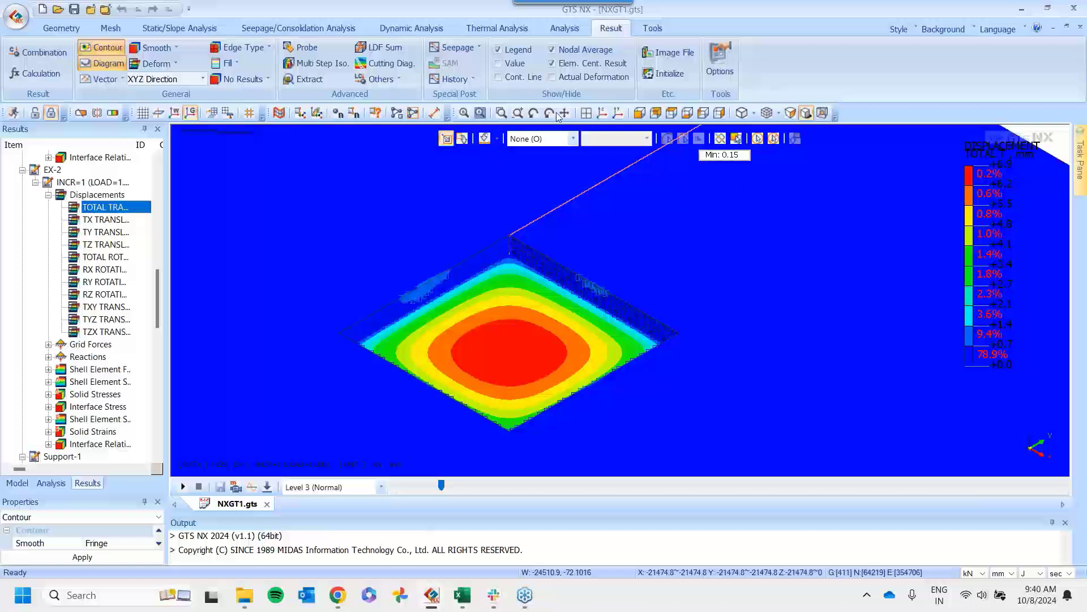
Orbit the view, auto-range the legend, and switch to EX-2's TX TRANSLATION contour
middle_click_drag(553, 298, 603, 337)
right_click(990, 237)
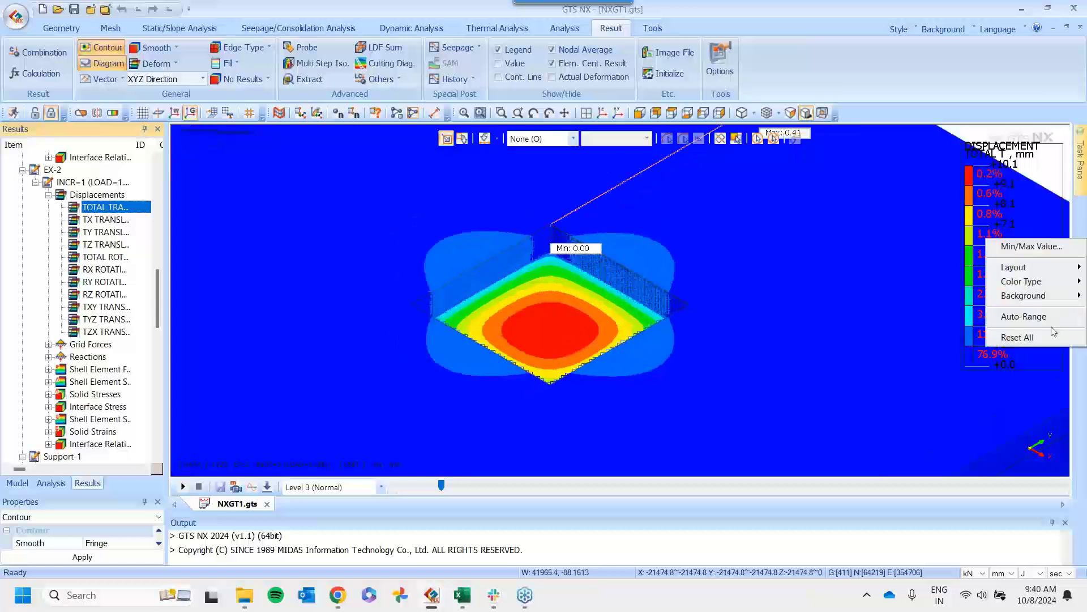
left_click(1055, 320)
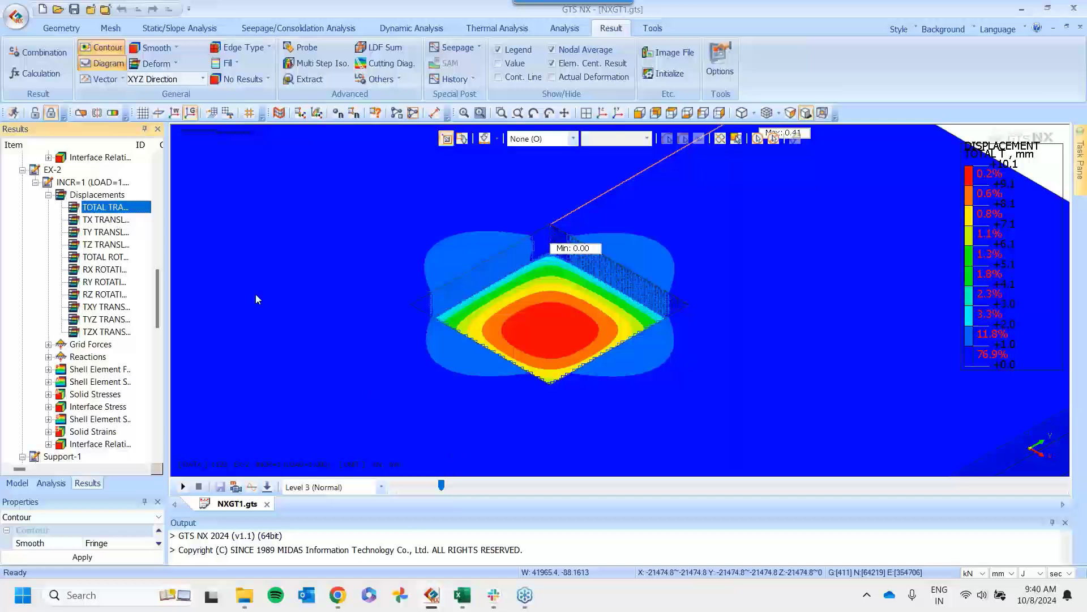
left_click(107, 220)
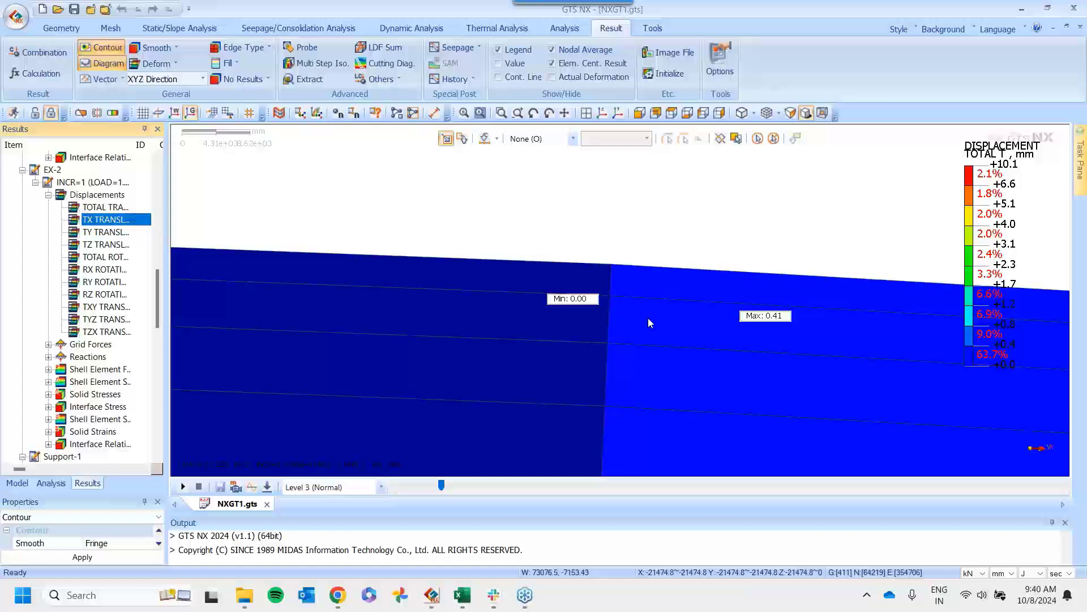
Check the Chrome and Teams background app options in the system tray
left_click(867, 594)
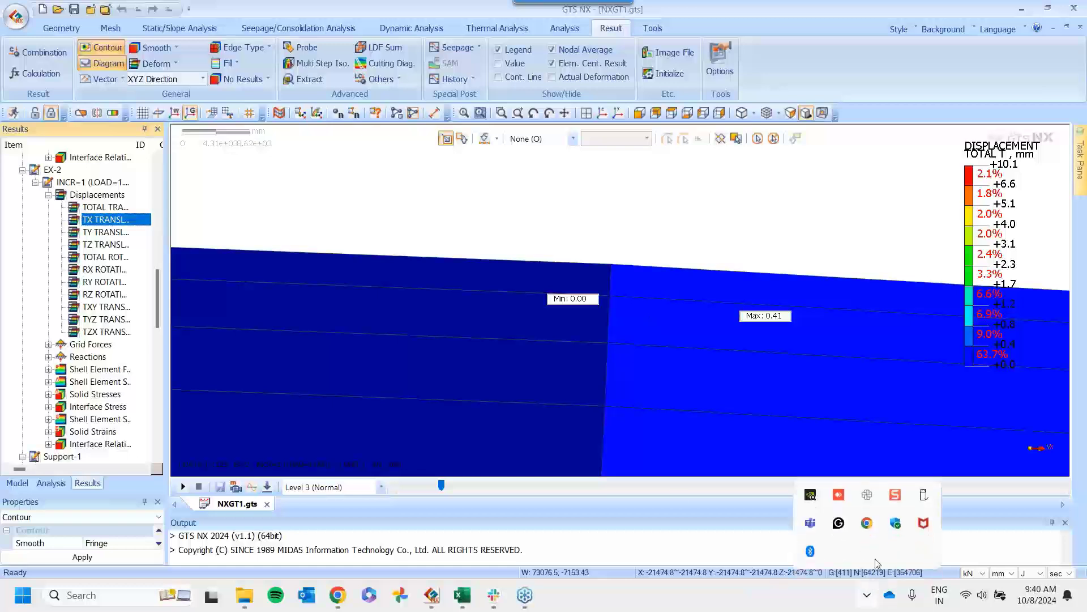
right_click(865, 523)
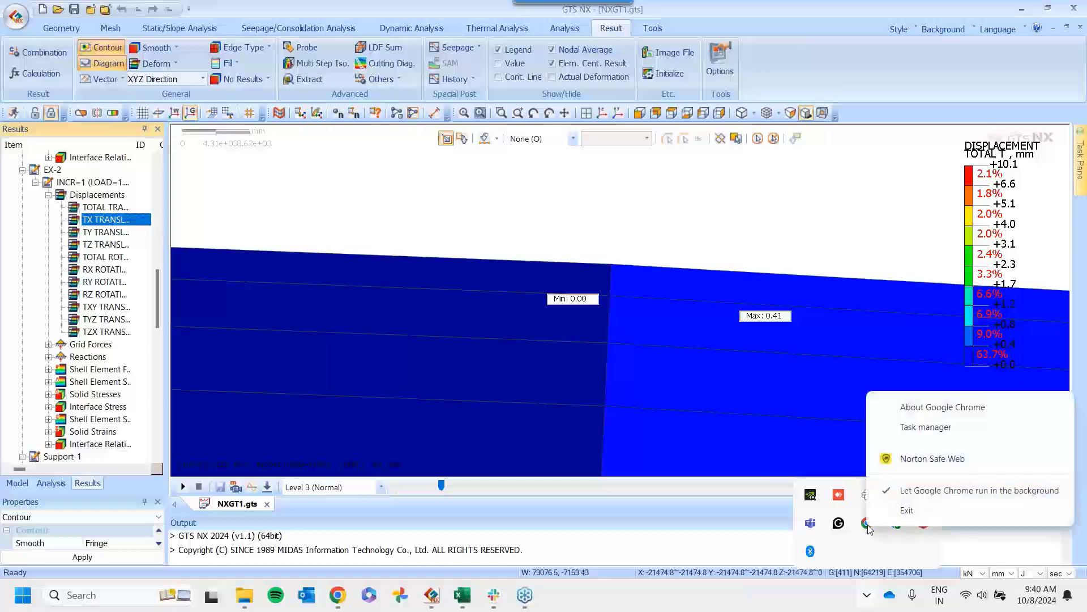
left_click(830, 553)
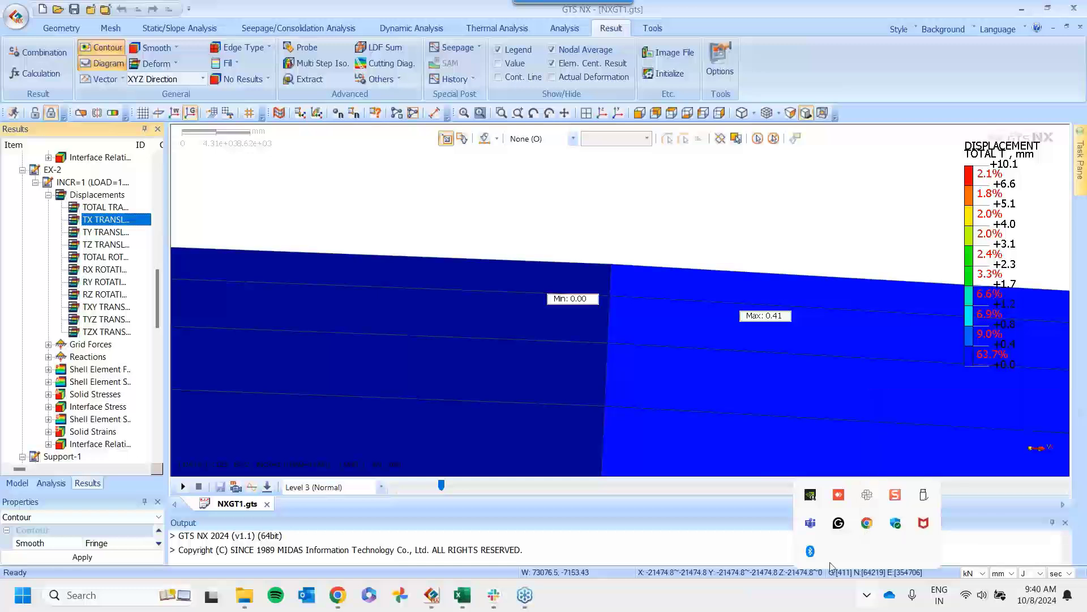
right_click(811, 523)
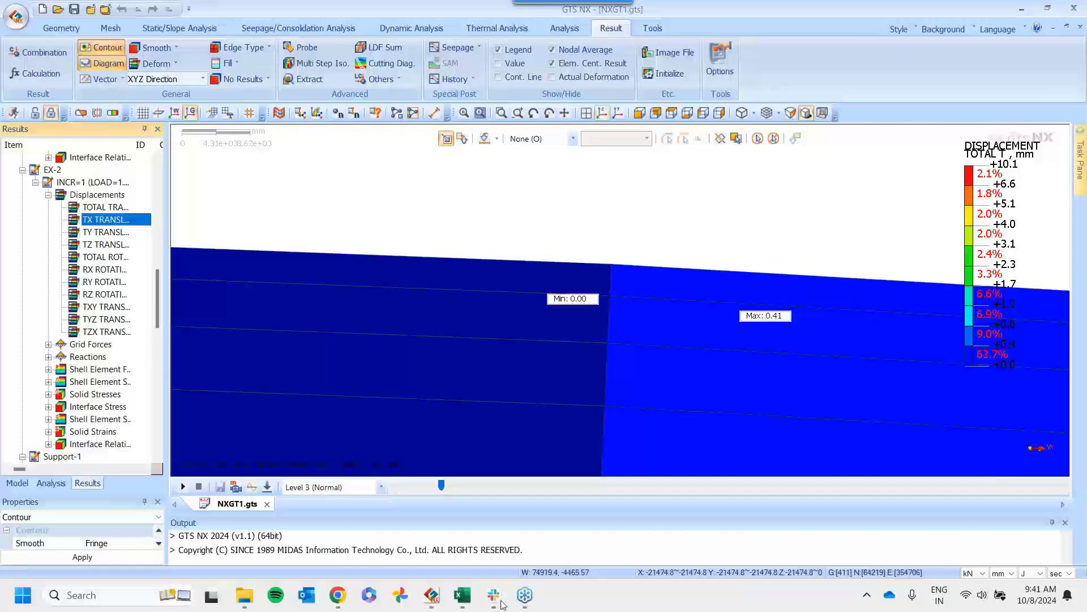
Re-maximize the GTS NX window and give the contour legend a boxed background
key("super+Down")
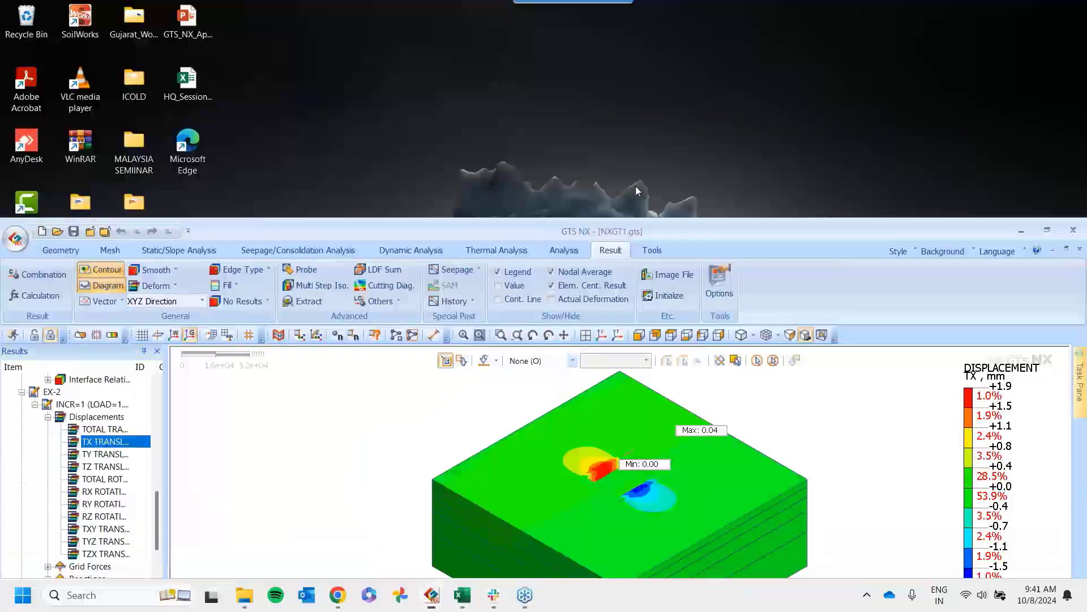
key("super+Up")
scroll(657, 236, "up", 4)
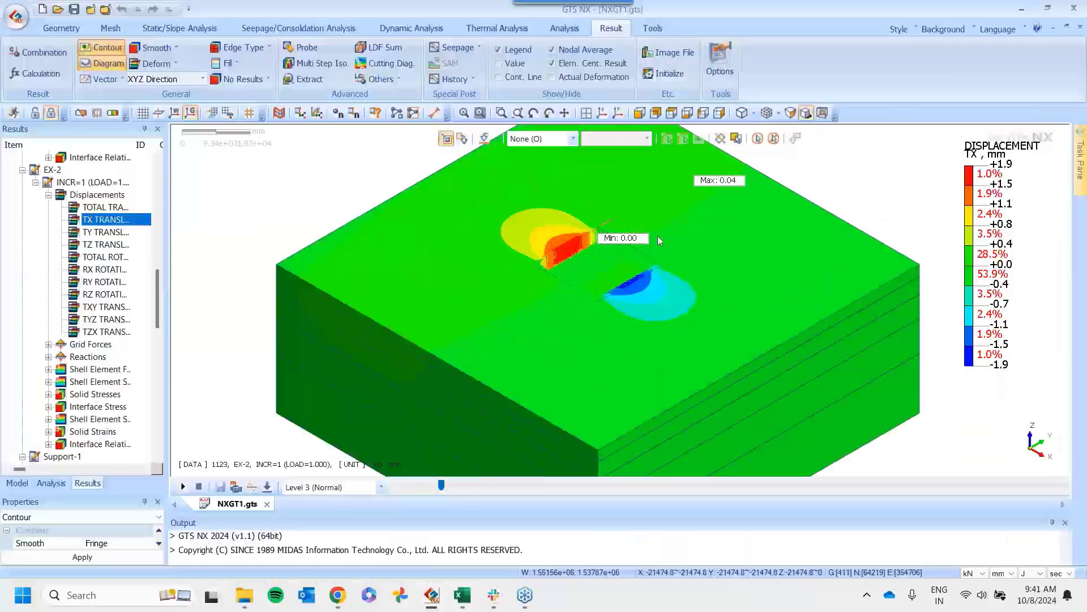
scroll(657, 235, "up", 1)
right_click(997, 214)
left_click(1031, 267)
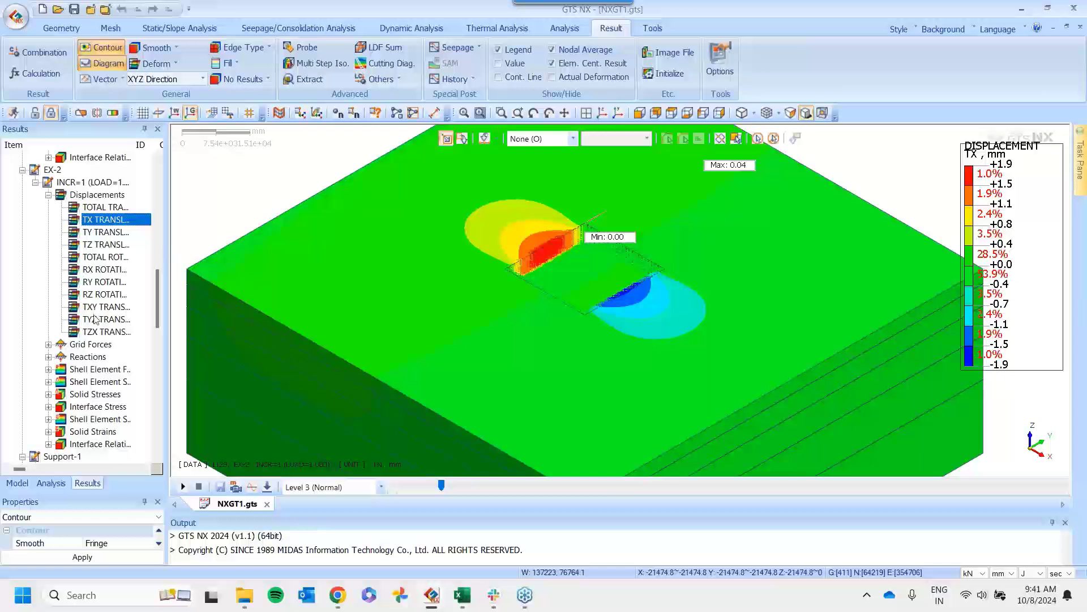
mouse_move(256, 597)
key("ctrl+shift+Escape")
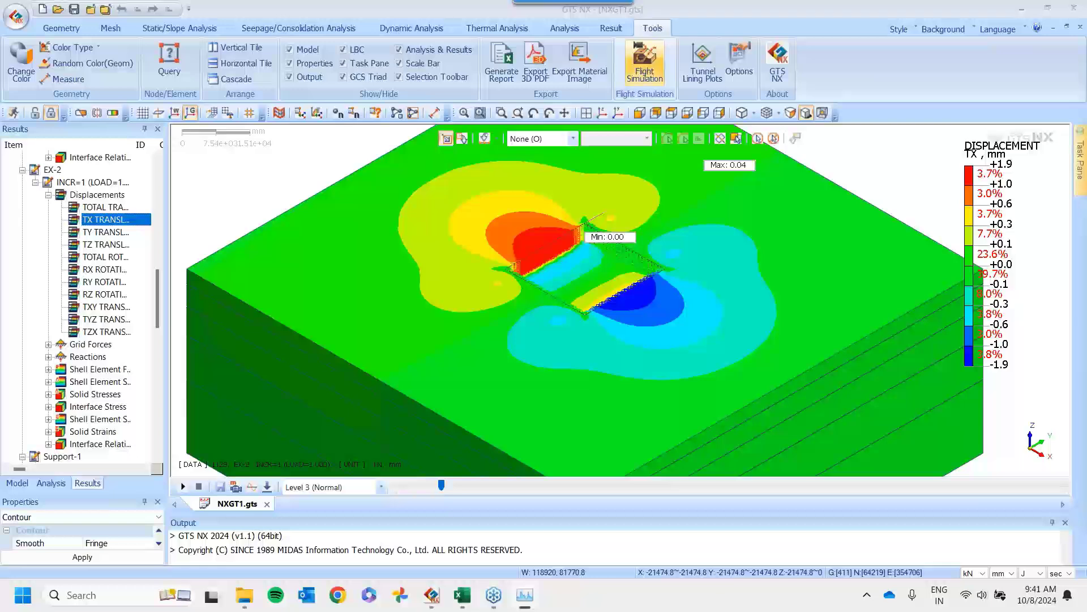
Show the EX-5 INCR=10 beam AXIAL FORCE contour on the struts (+1.1 to -254.5 kN)
scroll(587, 300, "down", 3)
scroll(586, 300, "up", 1)
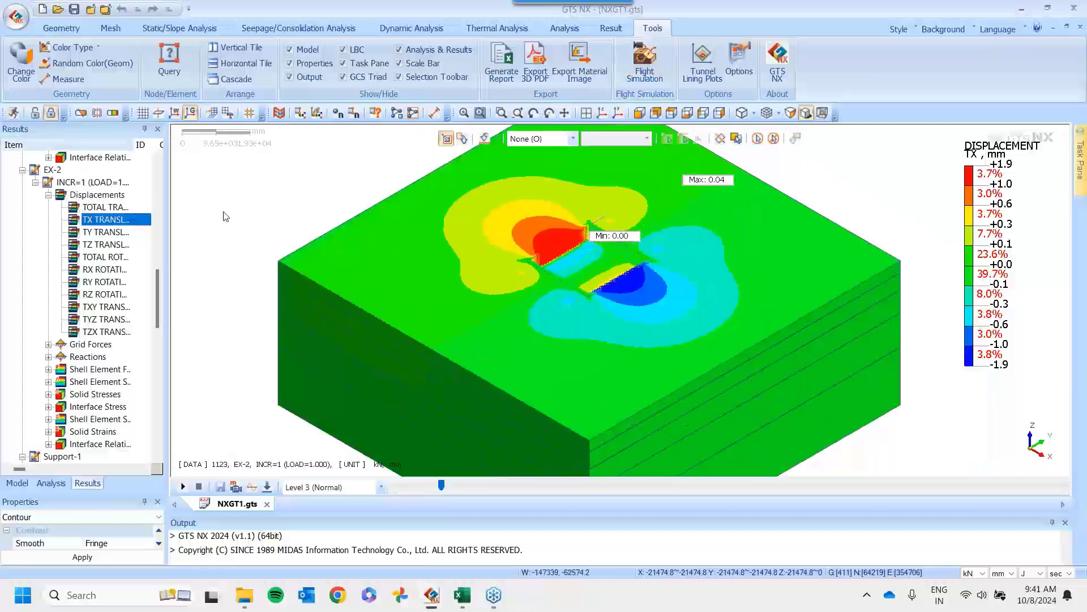
left_click_drag(167, 244, 202, 243)
scroll(122, 249, "down", 1)
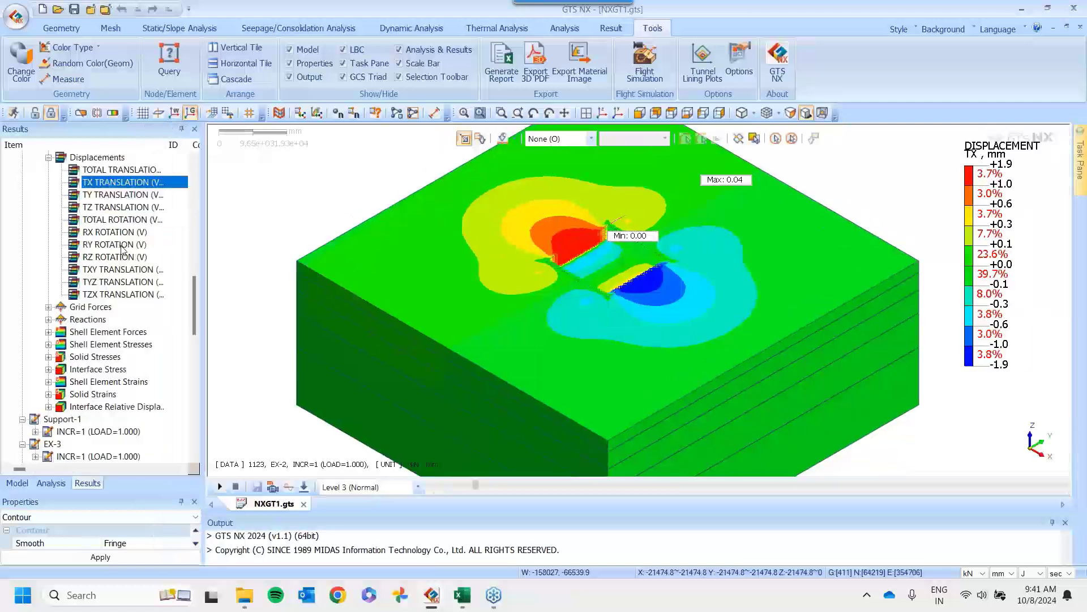
scroll(121, 249, "down", 3)
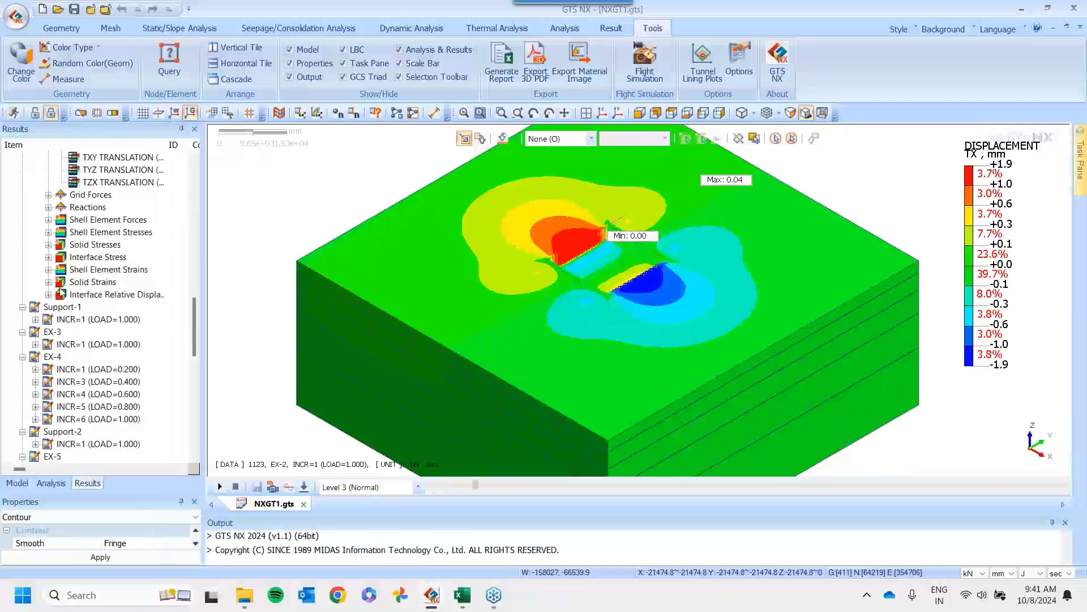
scroll(61, 294, "down", 3)
scroll(63, 331, "down", 1)
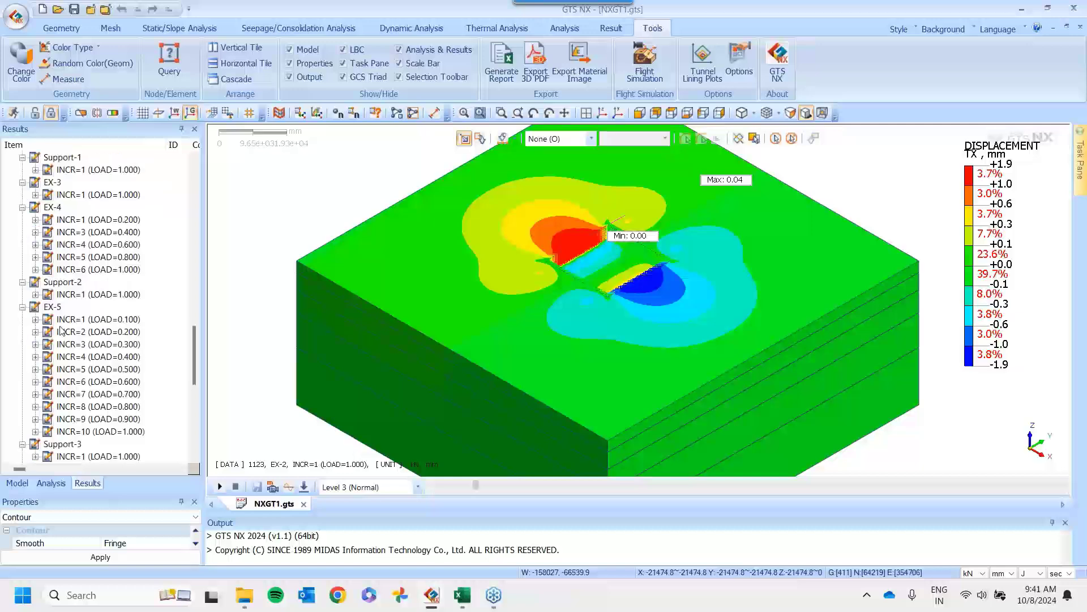
scroll(61, 331, "down", 1)
left_click(36, 395)
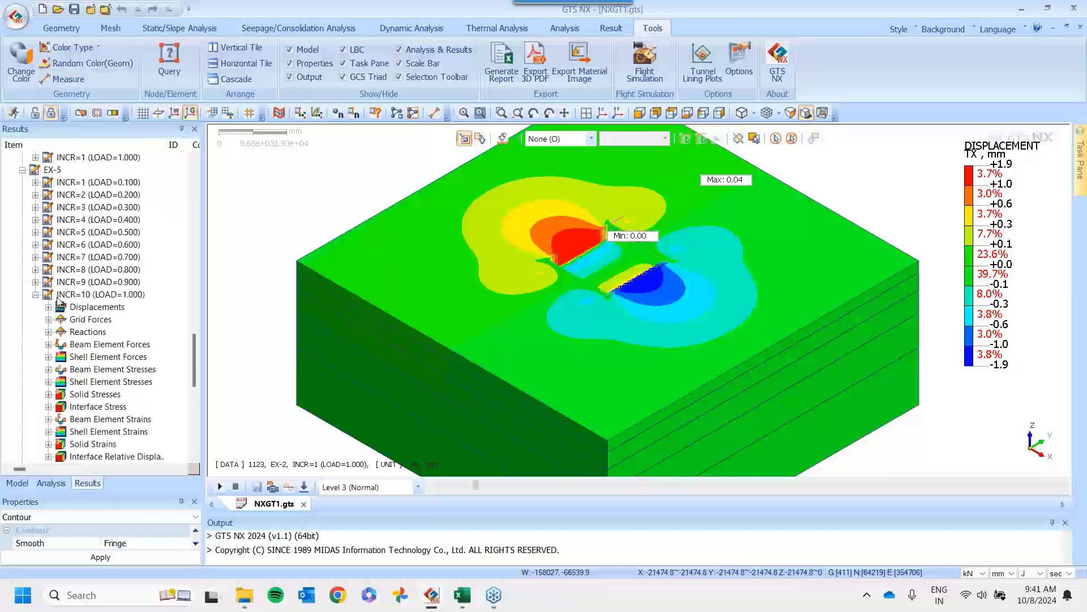
scroll(59, 300, "down", 2)
left_click(49, 269)
left_click(110, 283)
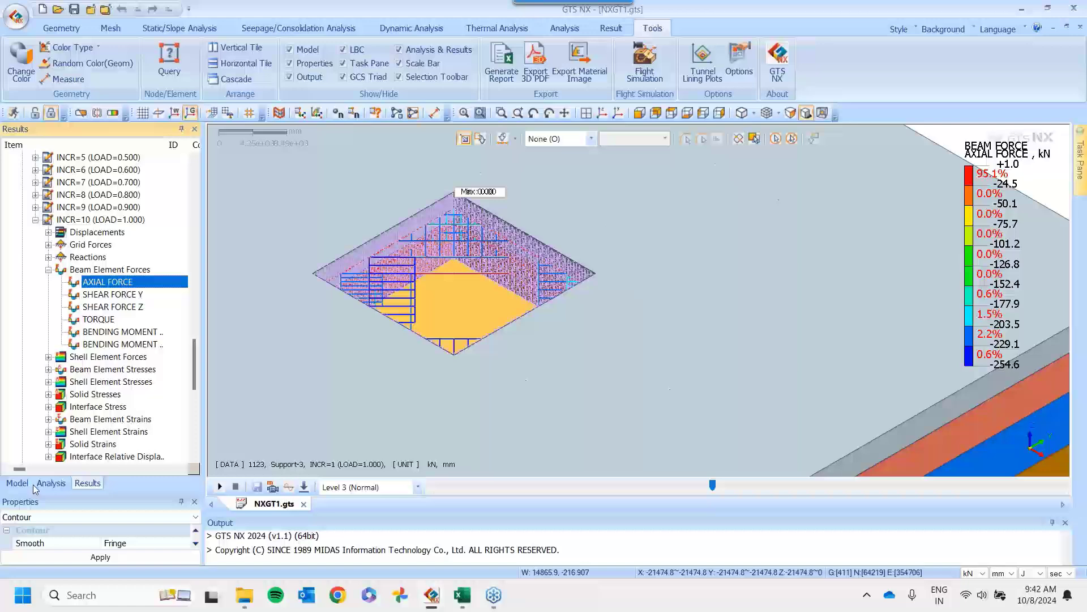
Turn off Contour on the Result tab so beam axial forces show as a plain diagram
left_click(611, 28)
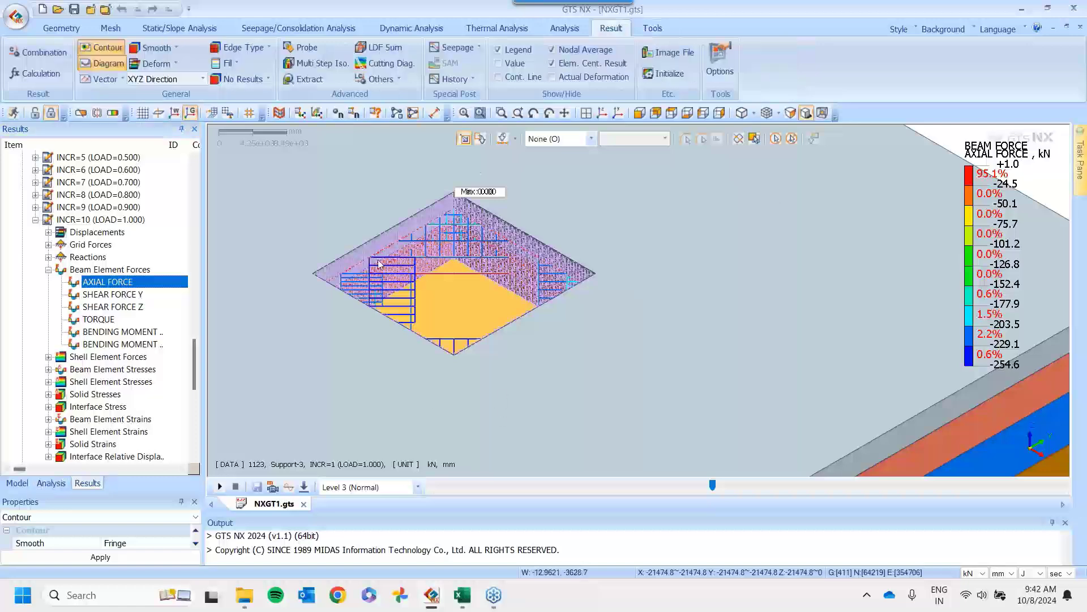
scroll(381, 263, "up", 1)
scroll(380, 263, "up", 3)
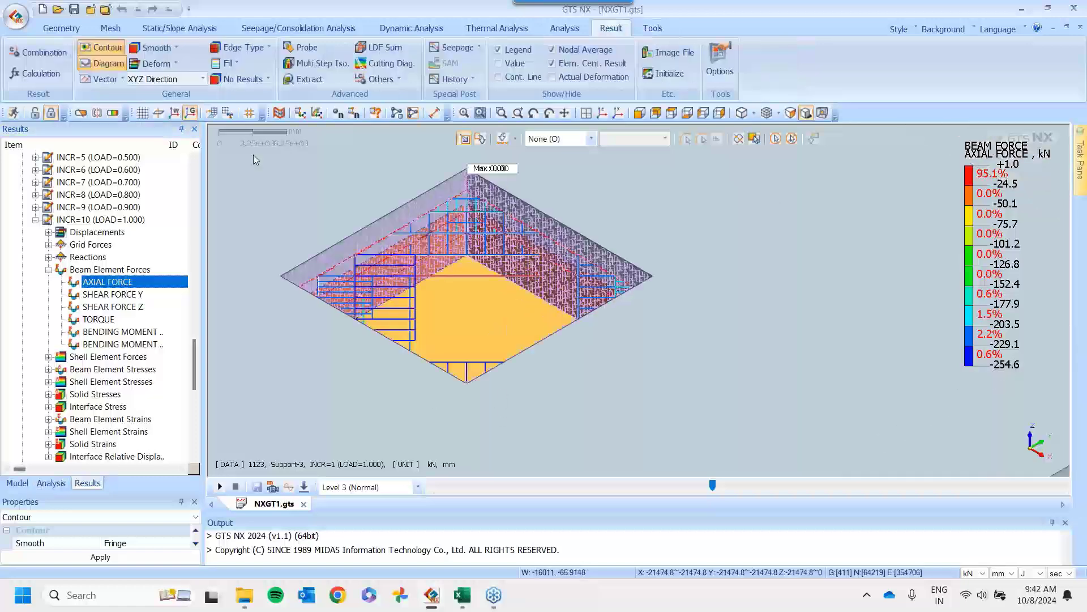
left_click(103, 47)
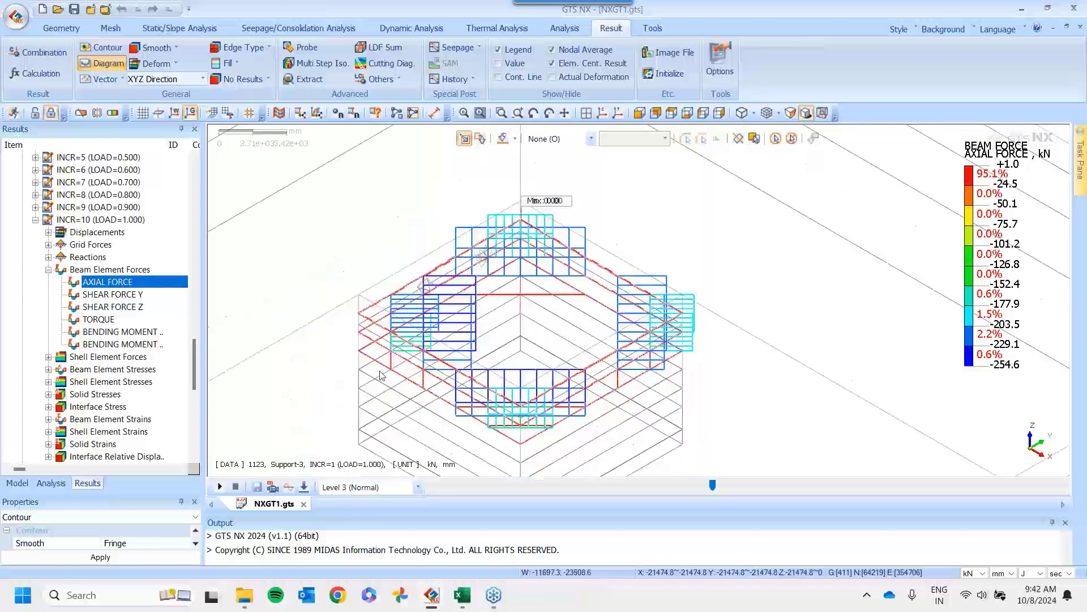
scroll(634, 283, "down", 3)
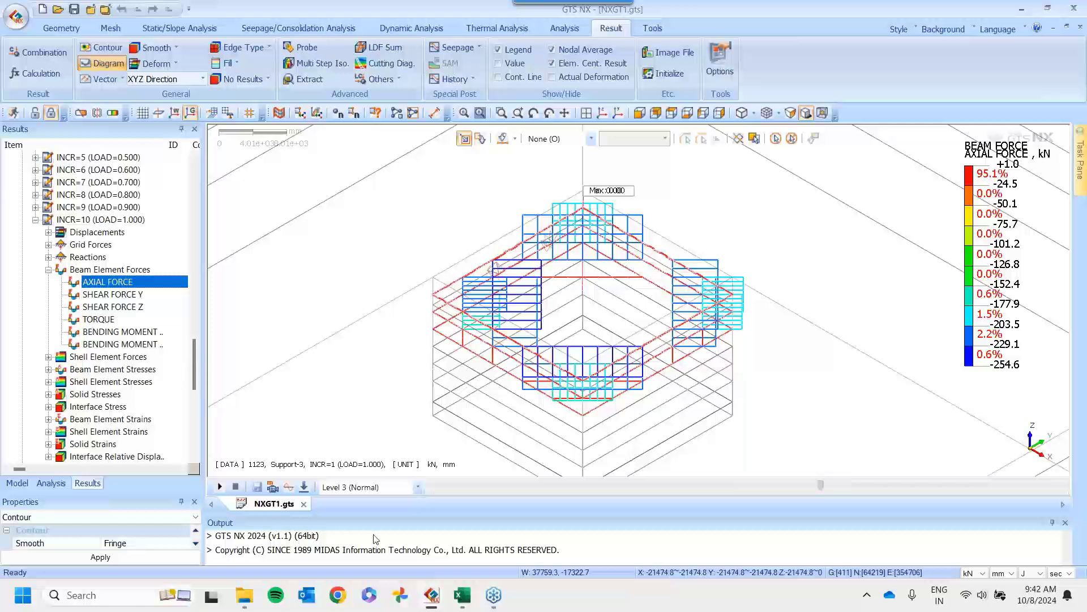
Close the Excel chart workbook without saving
left_click(469, 602)
key("alt+F4")
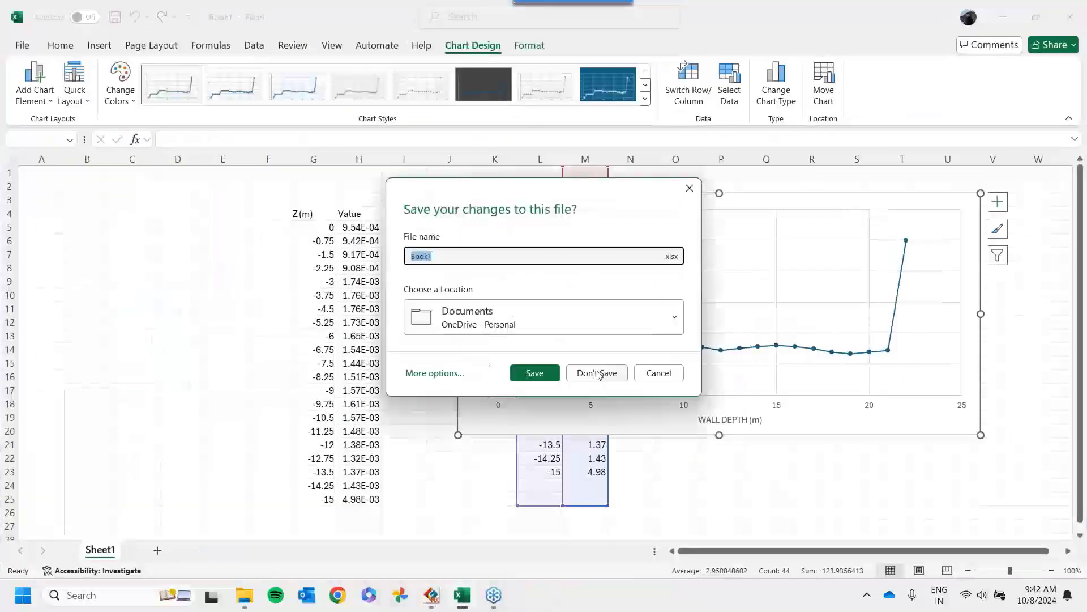
left_click(596, 372)
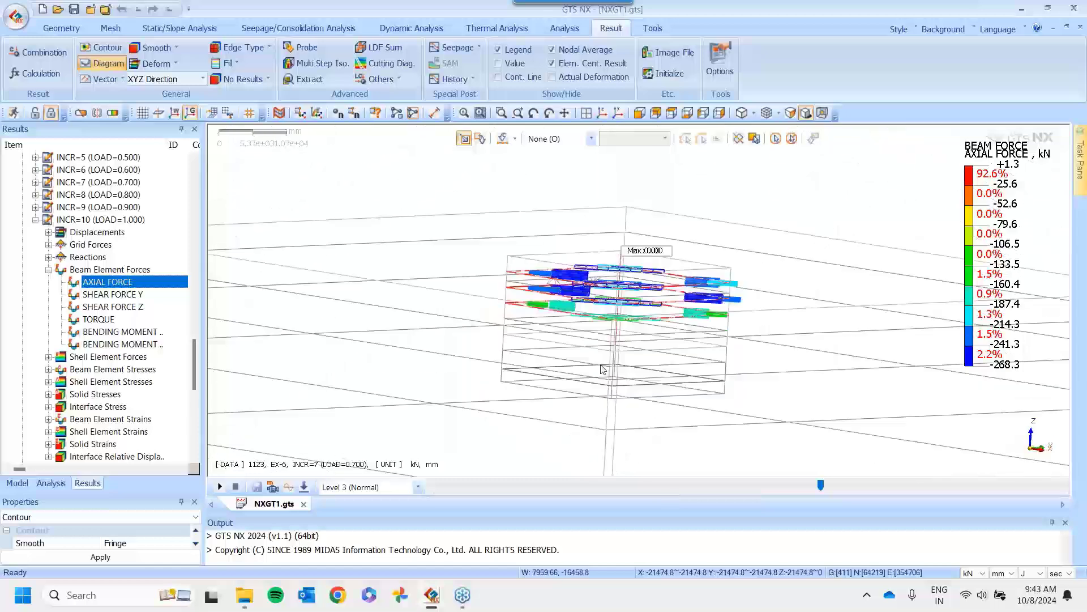
Show the Base Slab INCR=1 beam AXIAL FORCE result (+2.3 to -353.6 kN)
middle_click_drag(601, 370, 599, 400)
scroll(48, 459, "down", 10)
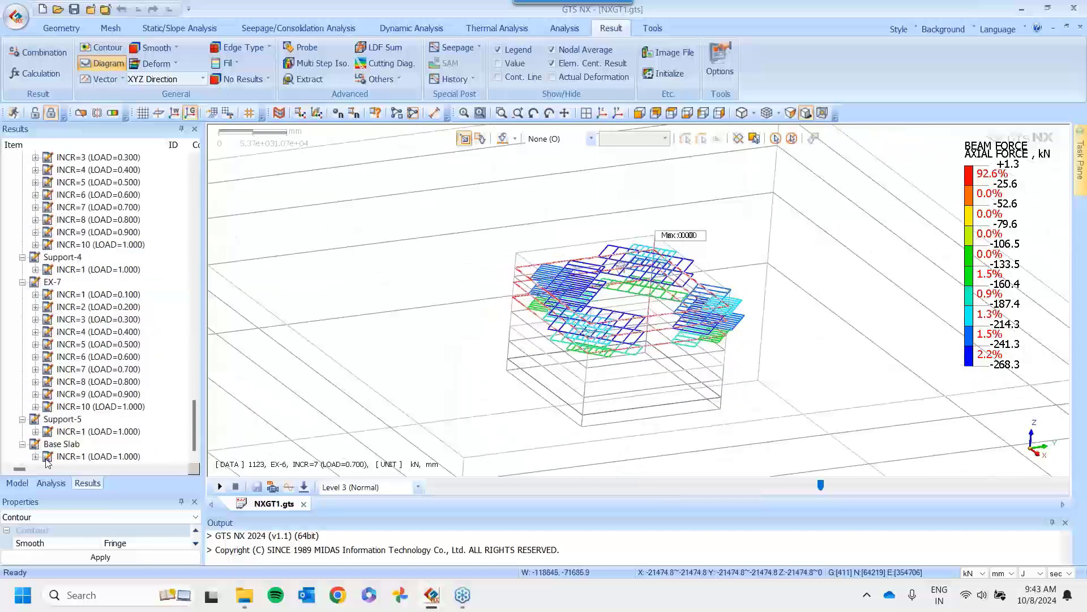
left_click(35, 456)
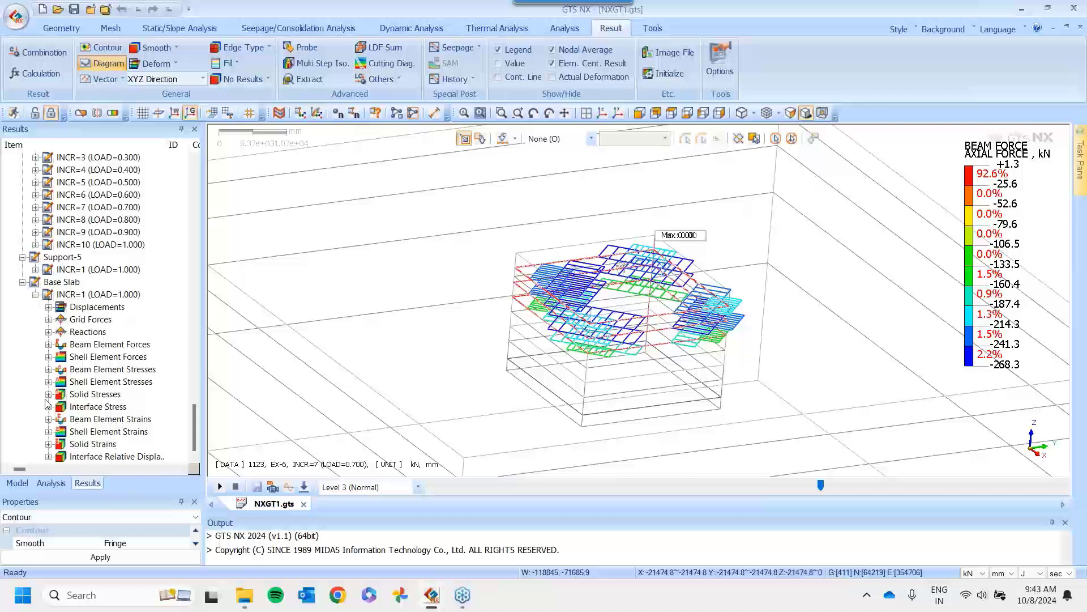
left_click(49, 344)
left_click(118, 358)
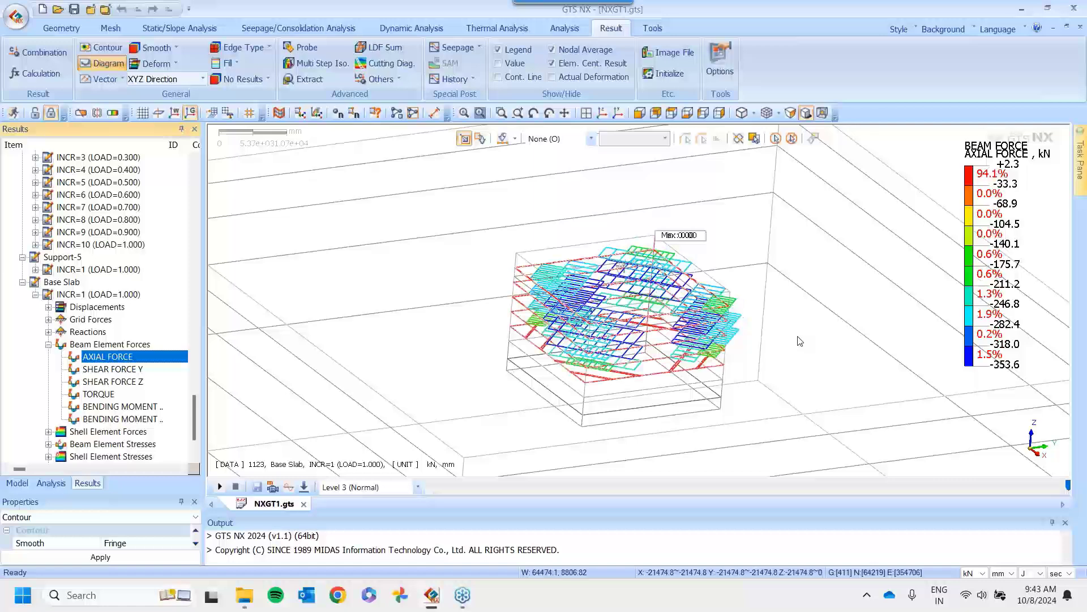
Select mesh sets EX-1 through S-5 in the Model tree and hide them
left_click(17, 483)
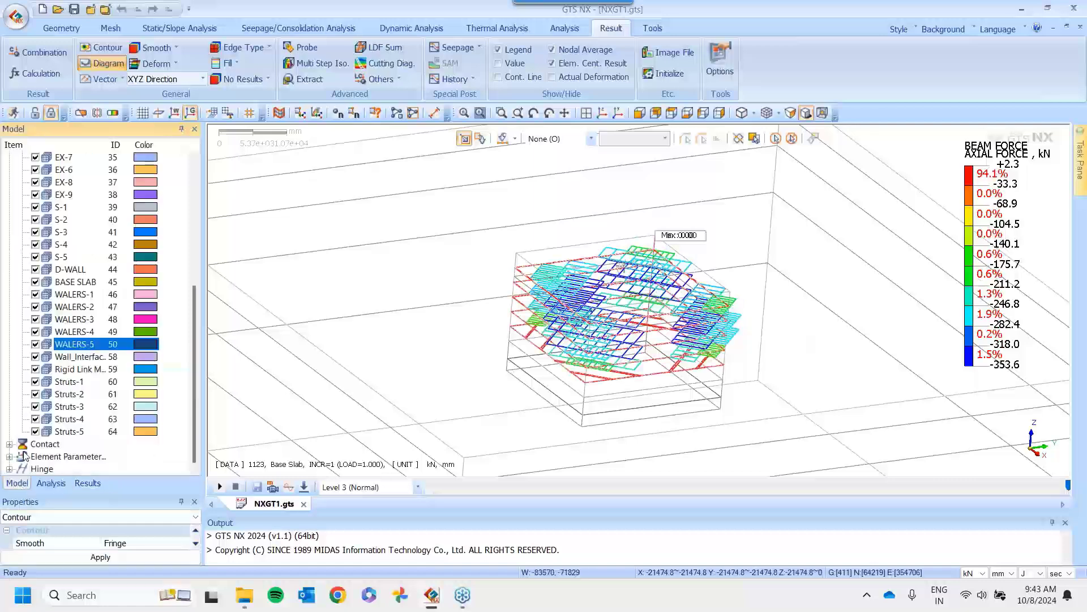
scroll(64, 255, "up", 2)
scroll(64, 255, "up", 1)
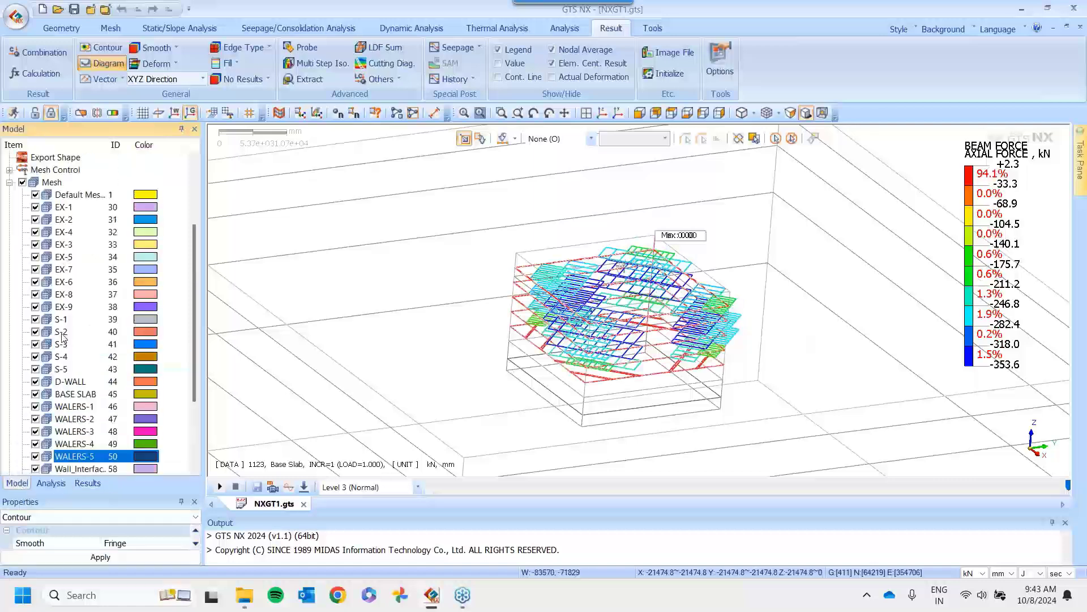
left_click(65, 373)
left_click(64, 207, "shift")
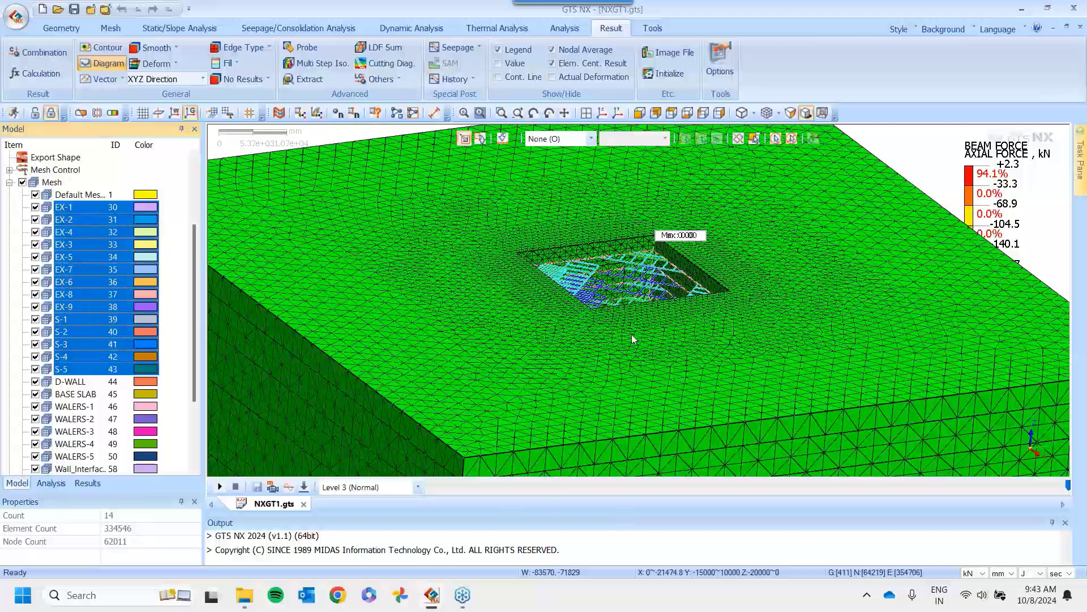
key("ctrl+h")
Orbit the support system's axial-force diagram to a flatter, near edge-on angle
middle_click_drag(641, 329, 719, 333, "ctrl")
scroll(52, 327, "down", 3)
scroll(517, 347, "up", 5)
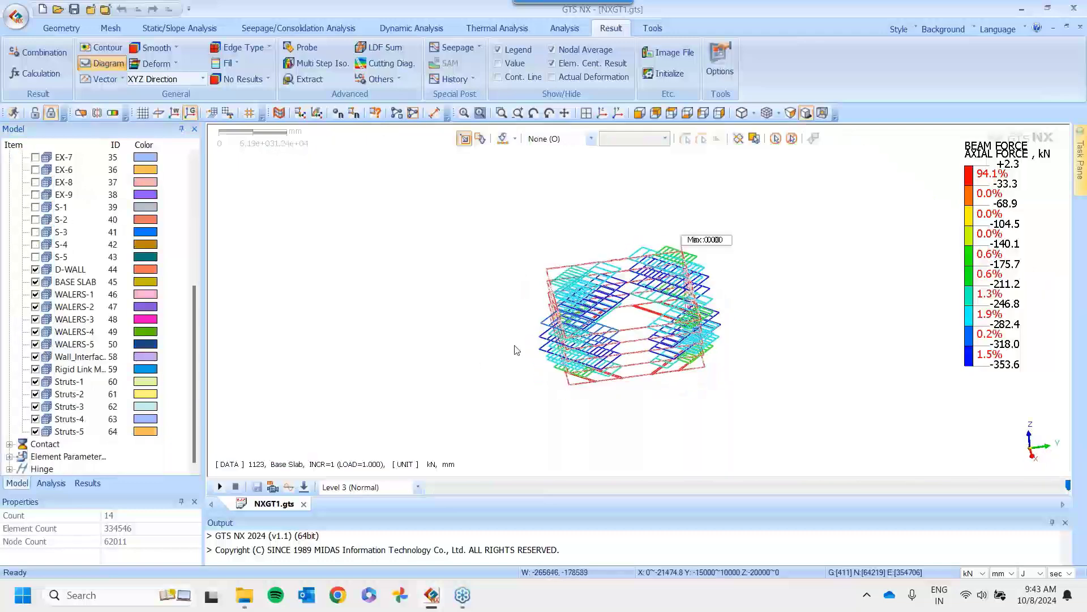
middle_click_drag(582, 308, 712, 275, "ctrl")
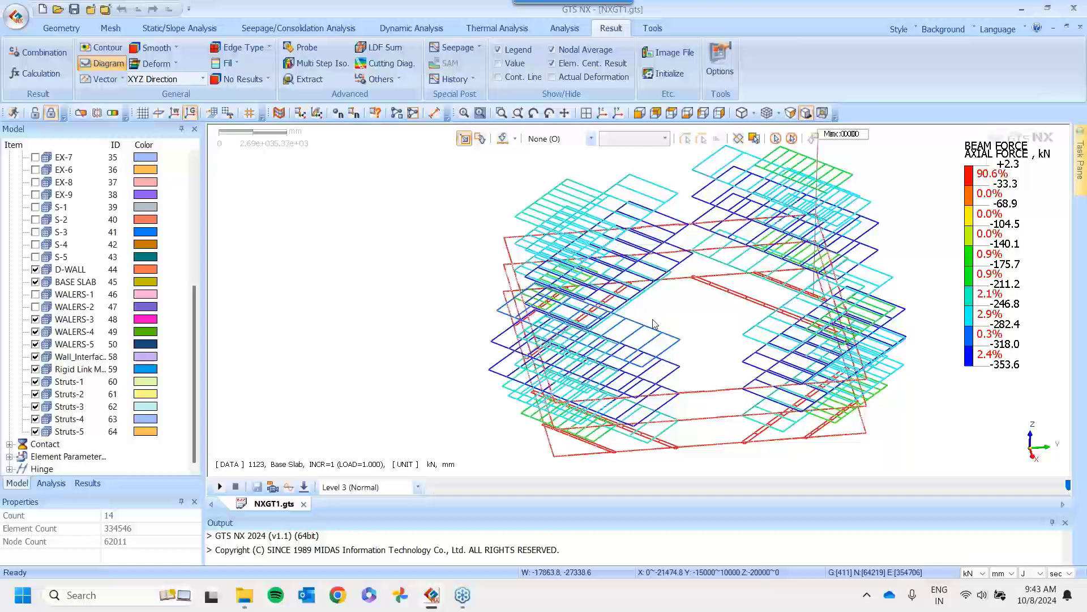
scroll(519, 258, "down", 1)
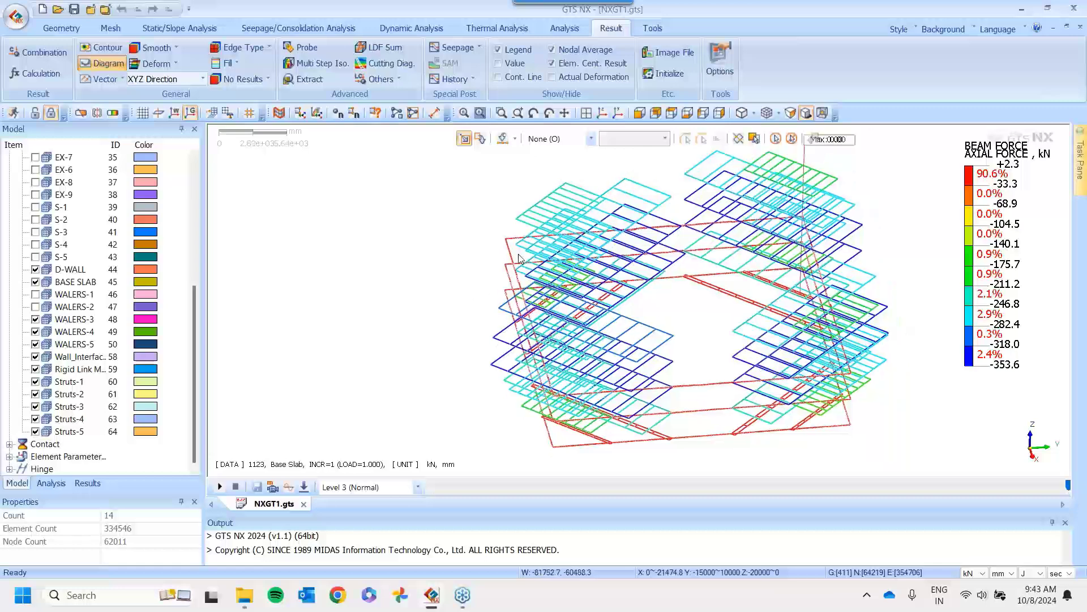
middle_click_drag(518, 258, 652, 308)
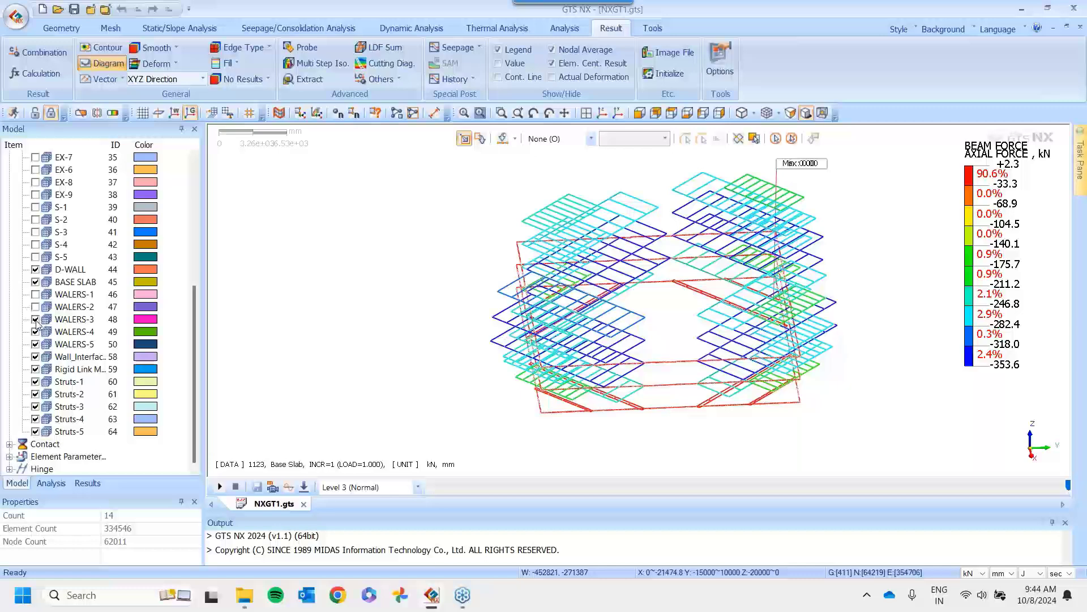
middle_click_drag(822, 290, 847, 276)
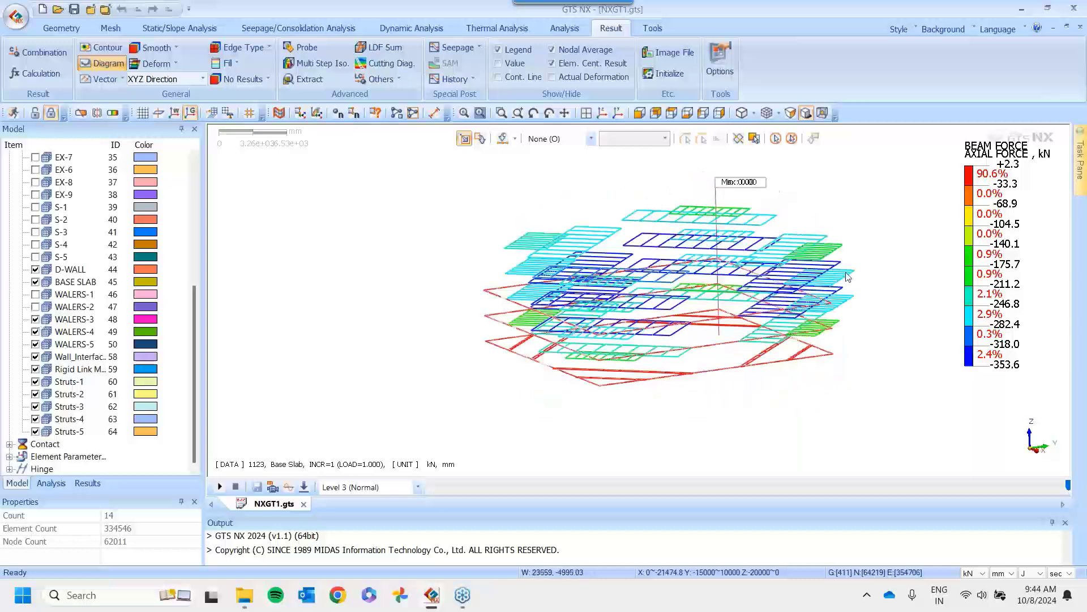
Label min/max values, leave Diagram-4 off, and orbit to a steep top-down view
left_click(498, 64)
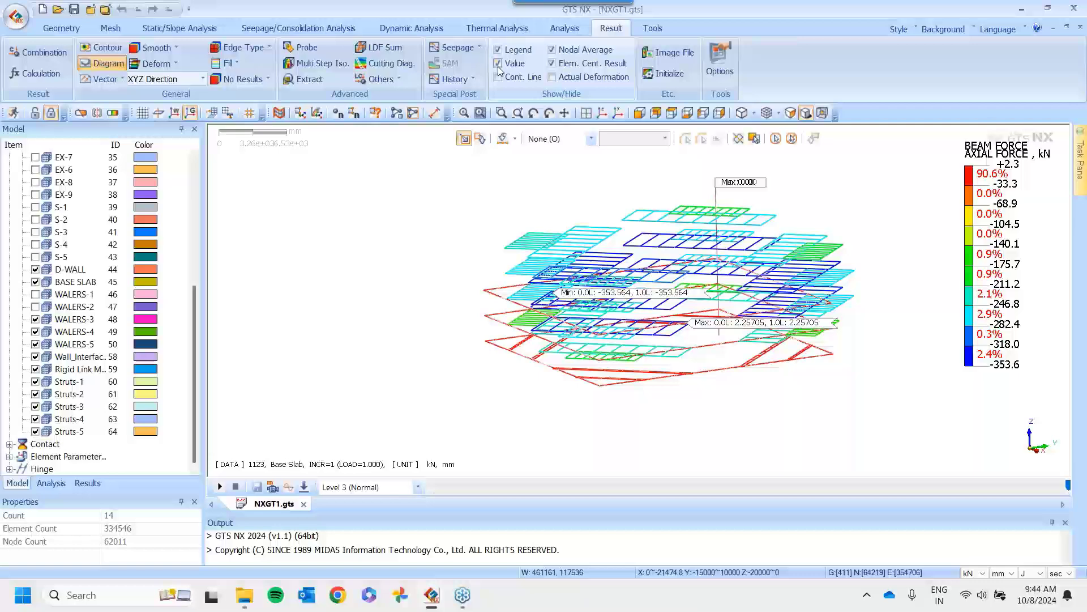
left_click(64, 483)
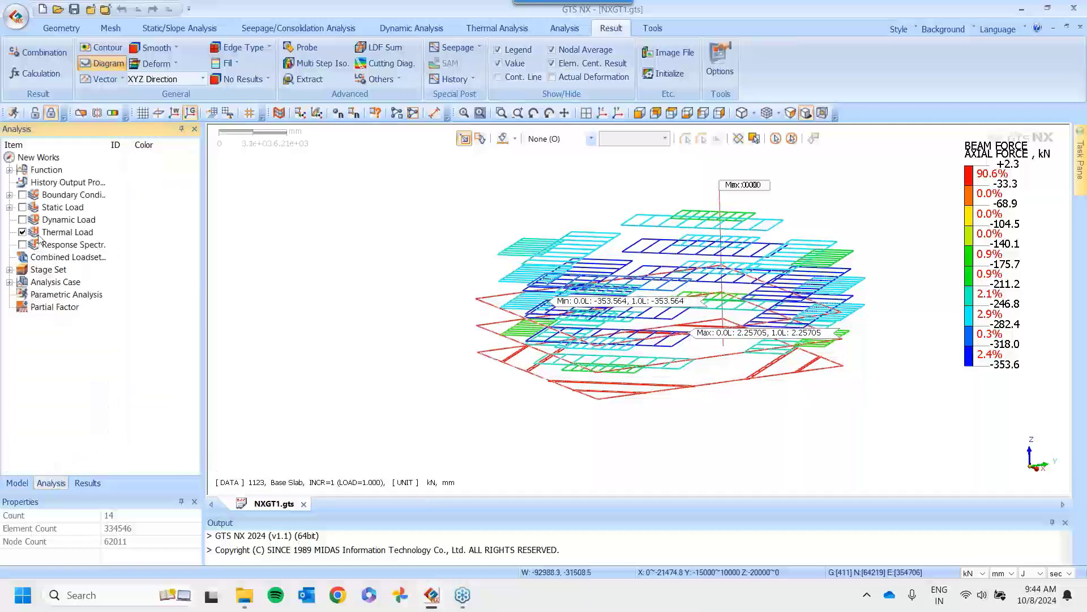
left_click(88, 484)
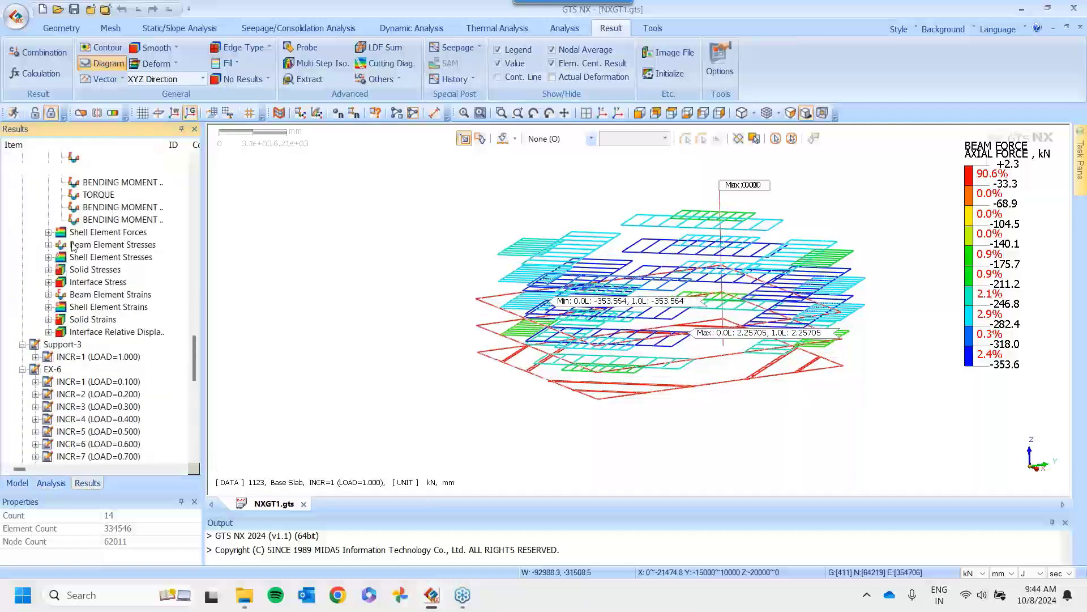
scroll(73, 246, "up", 15)
left_click(35, 220)
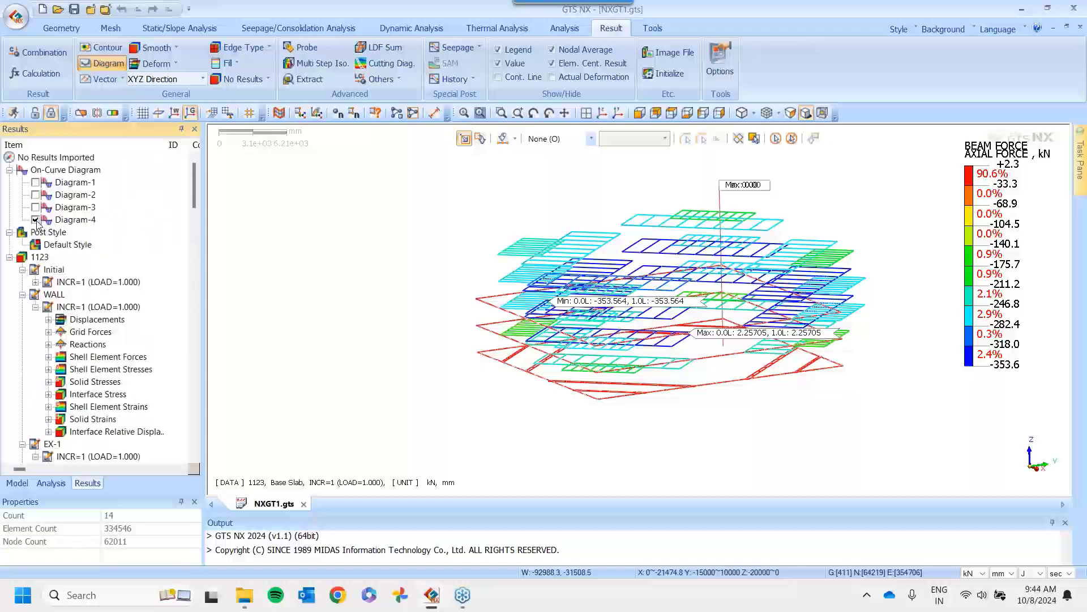
left_click(35, 219)
middle_click_drag(746, 218, 734, 246)
middle_click_drag(633, 358, 702, 396)
middle_click_drag(700, 352, 817, 395)
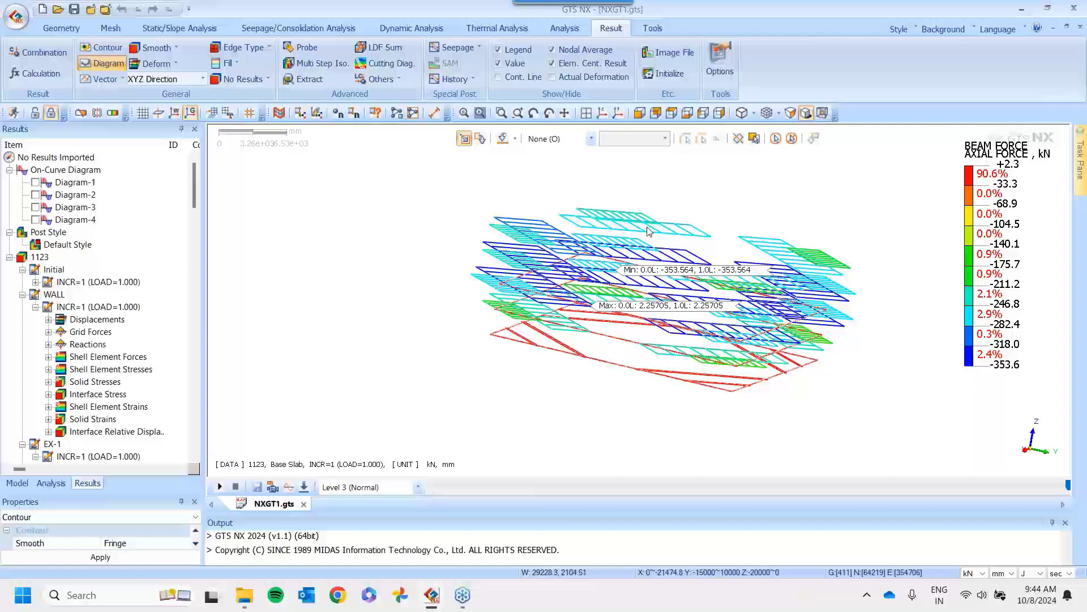
middle_click_drag(728, 206, 720, 295)
Re-show all mesh sets and display the full solid model as a contour
left_click(20, 482)
scroll(45, 300, "up", 5)
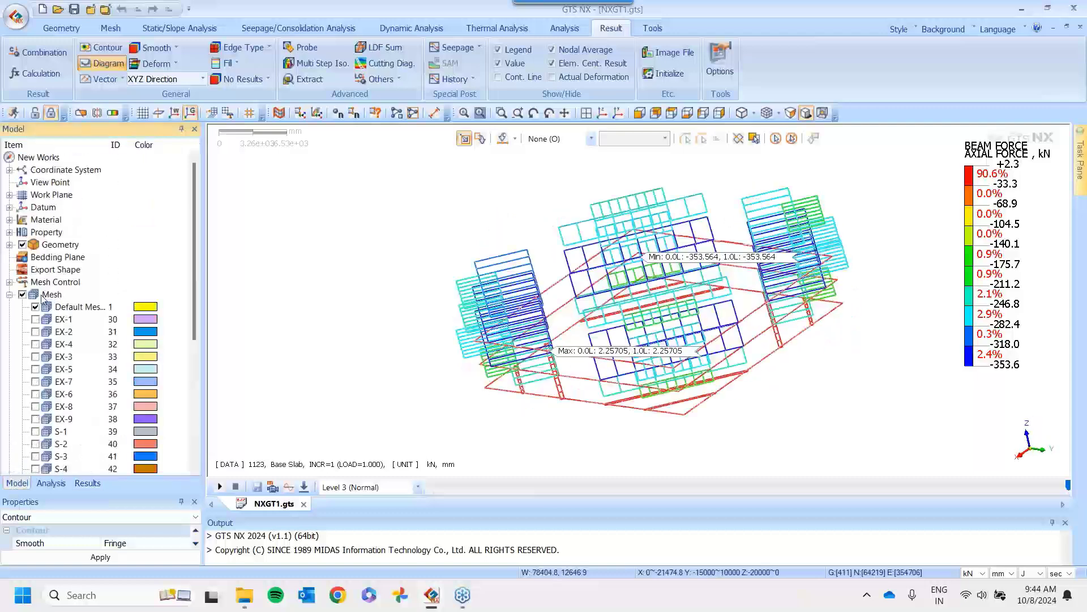
left_click(22, 295)
left_click(22, 295)
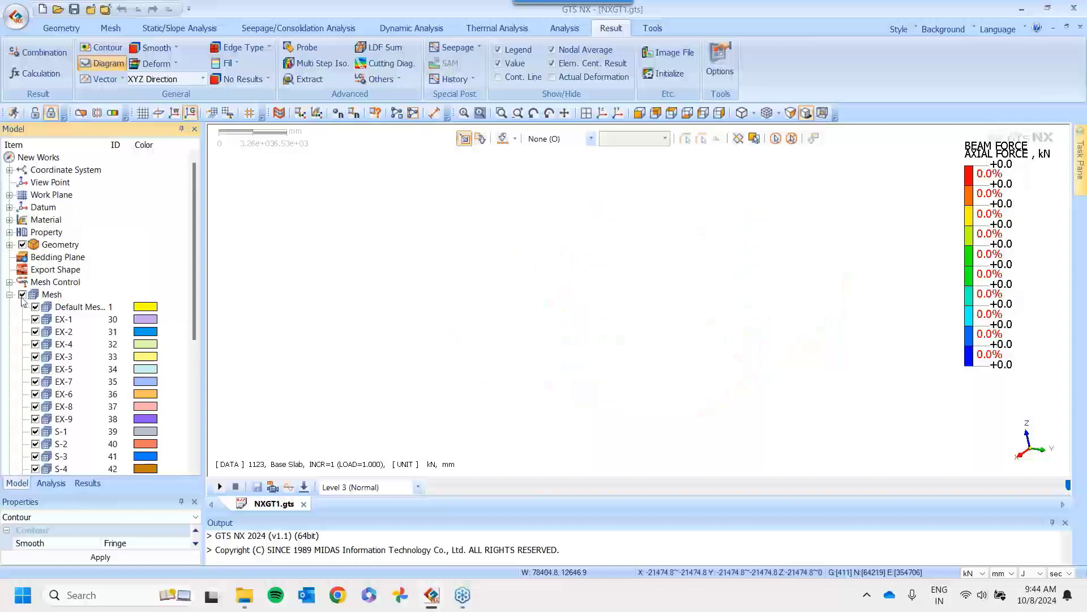
left_click(95, 48)
left_click(602, 115)
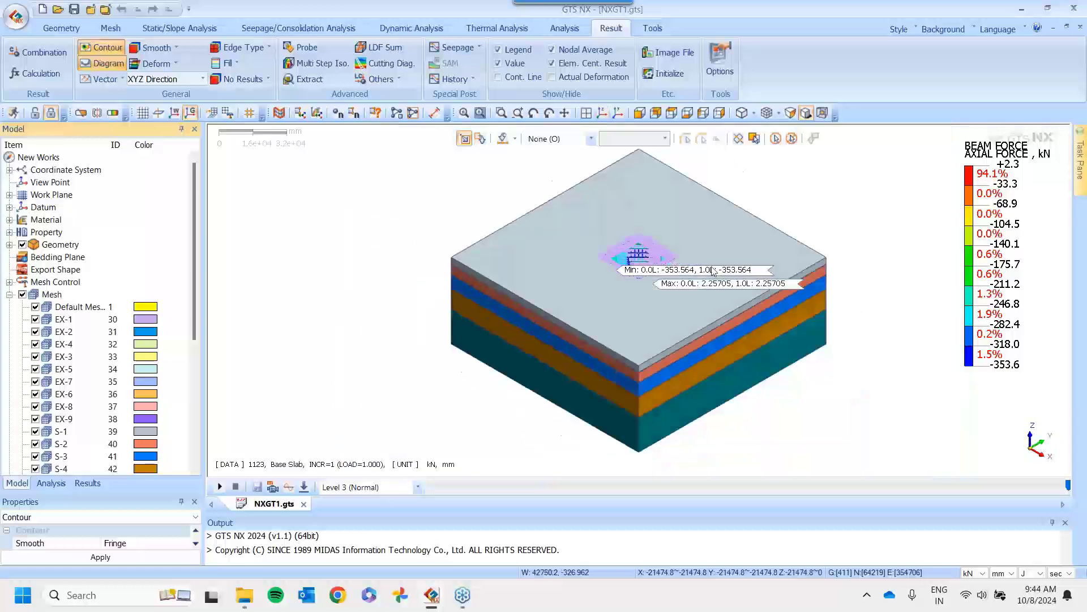
left_click(87, 483)
scroll(138, 357, "down", 5)
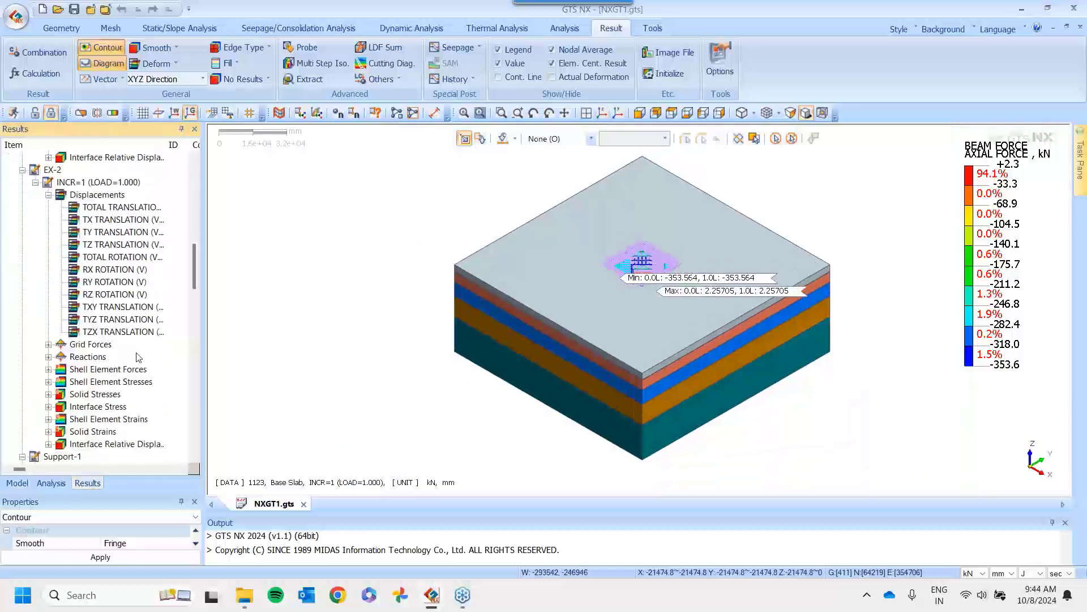
scroll(138, 357, "down", 12)
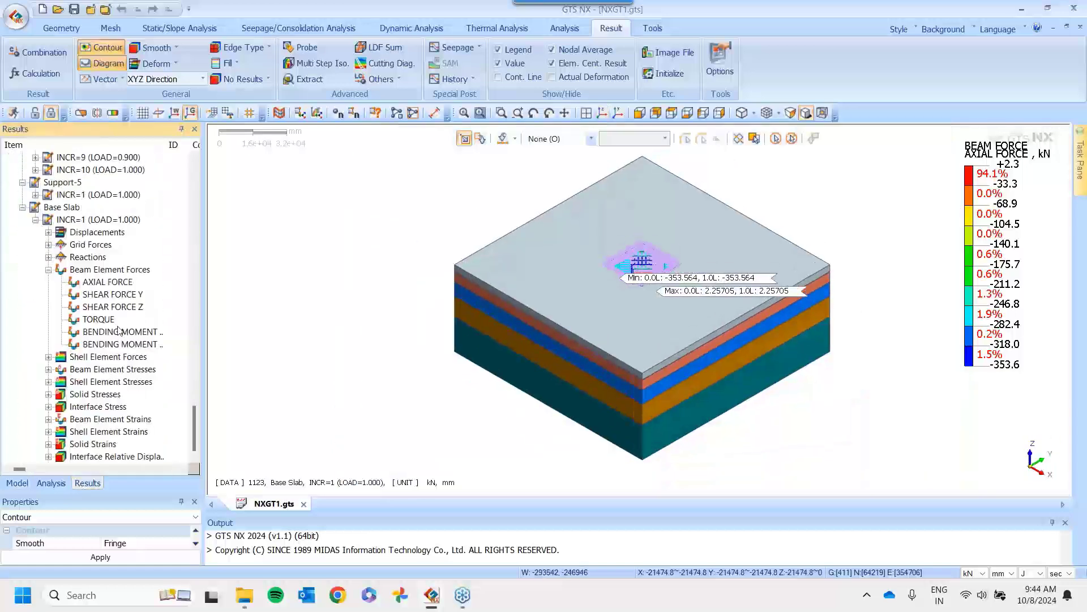
Show Solid Strains E-MAX SHEAR with an auto-ranged legend peaking at 0.0135632
left_click(48, 444)
left_click(110, 383)
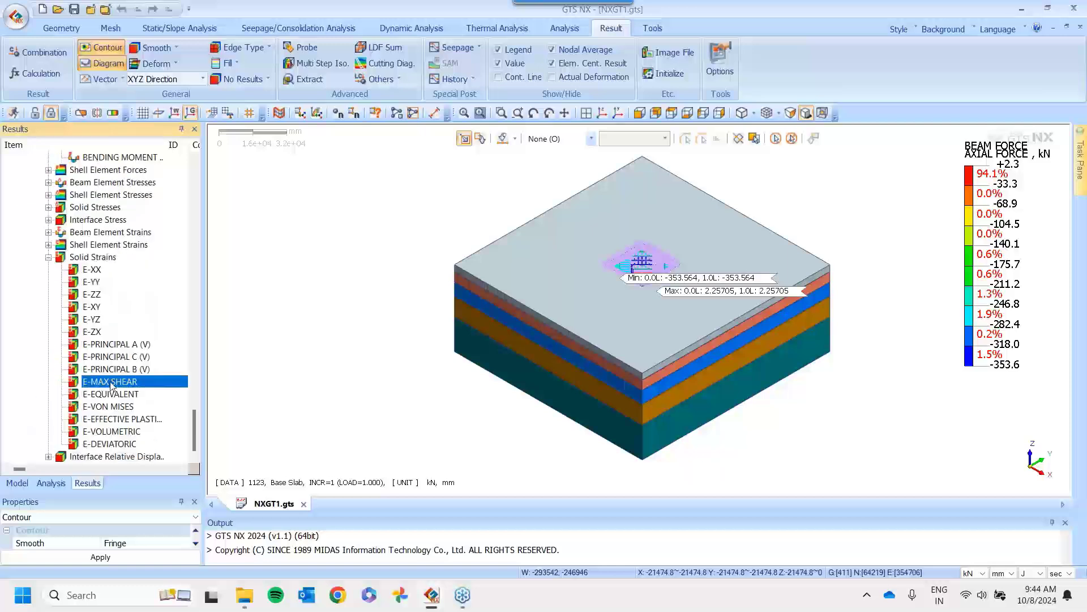
right_click(988, 182)
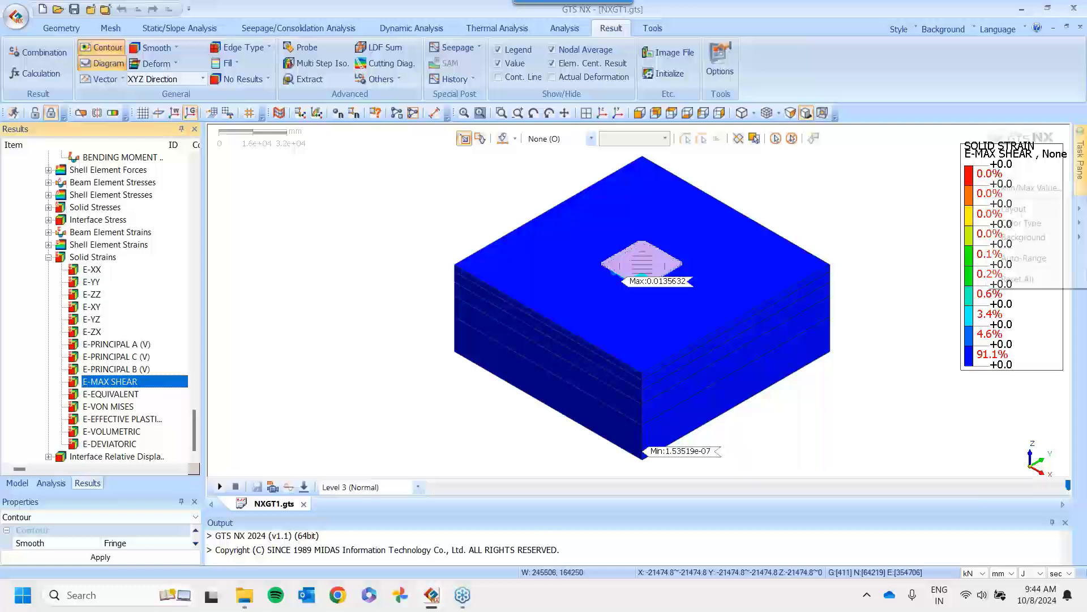
left_click(1029, 259)
scroll(696, 202, "up", 3)
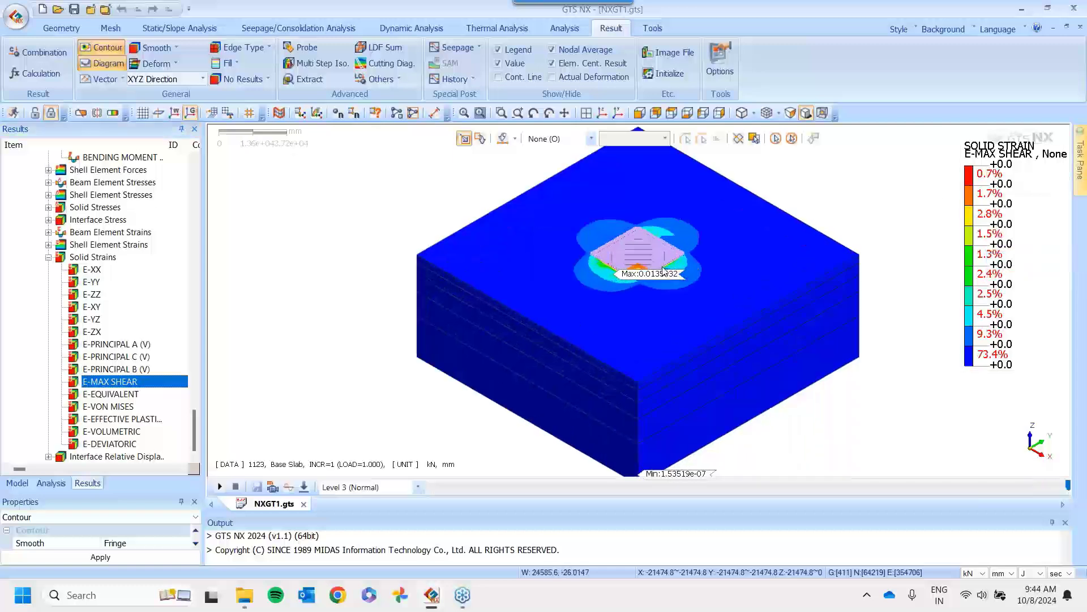
scroll(696, 199, "up", 2)
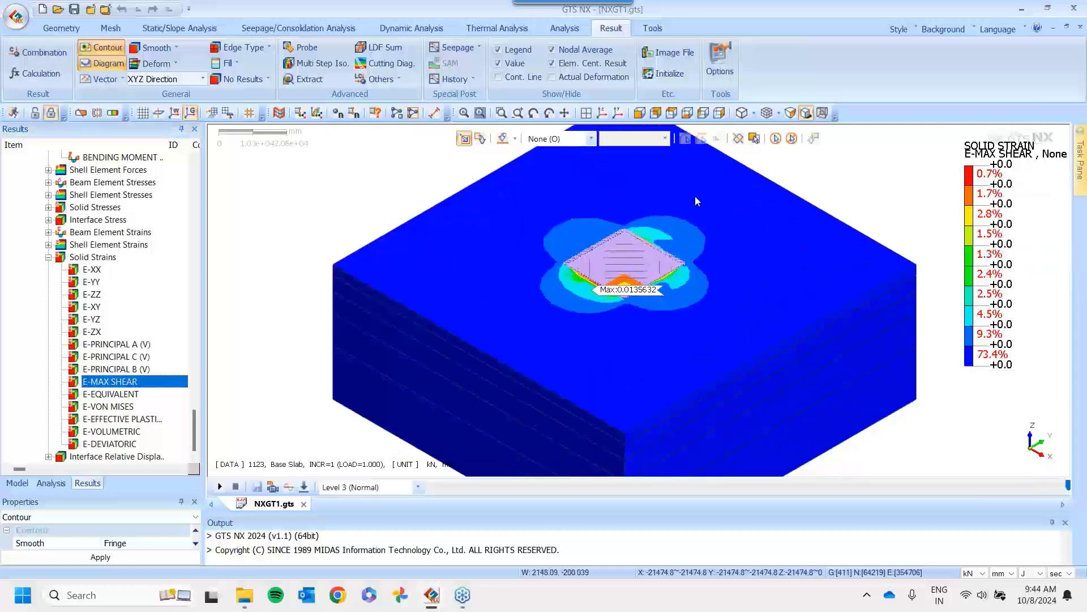
Add an X-direction clip plane and slide it along the model to size the cut block
left_click(81, 113)
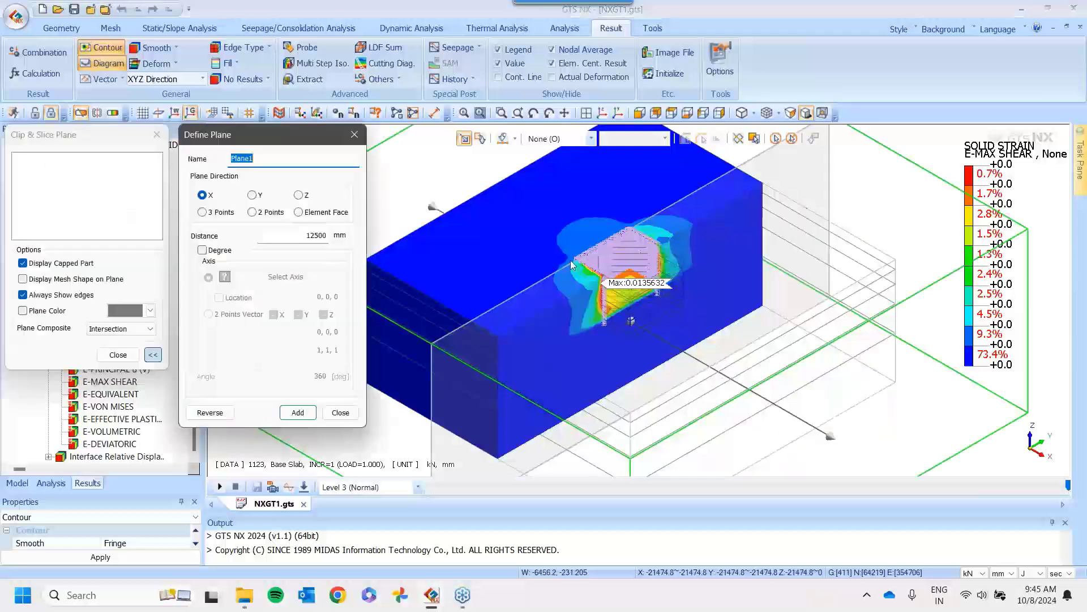
left_click(570, 260)
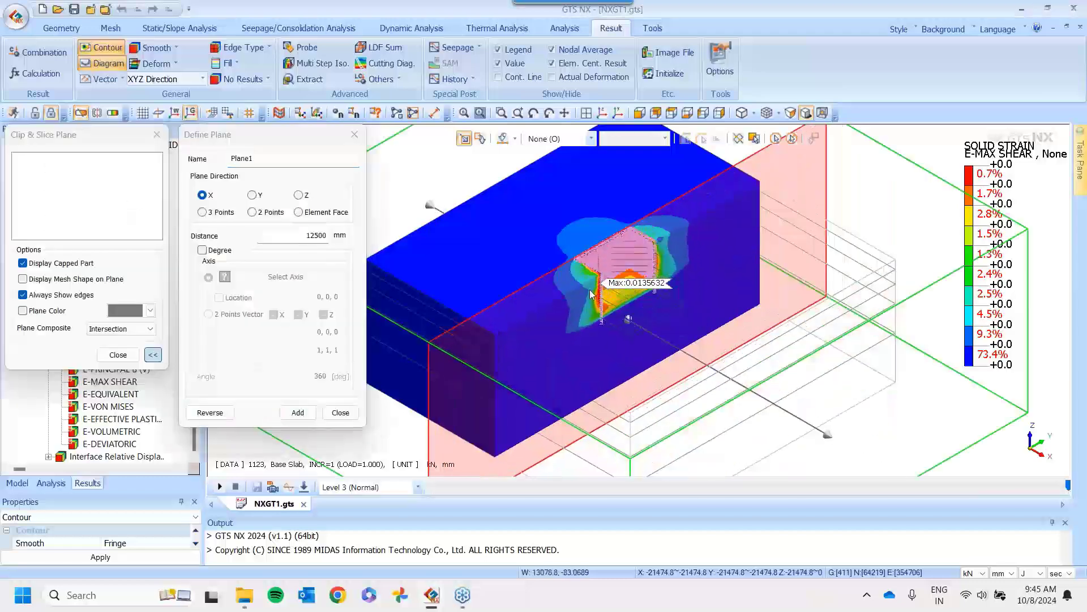
left_click_drag(590, 294, 684, 342)
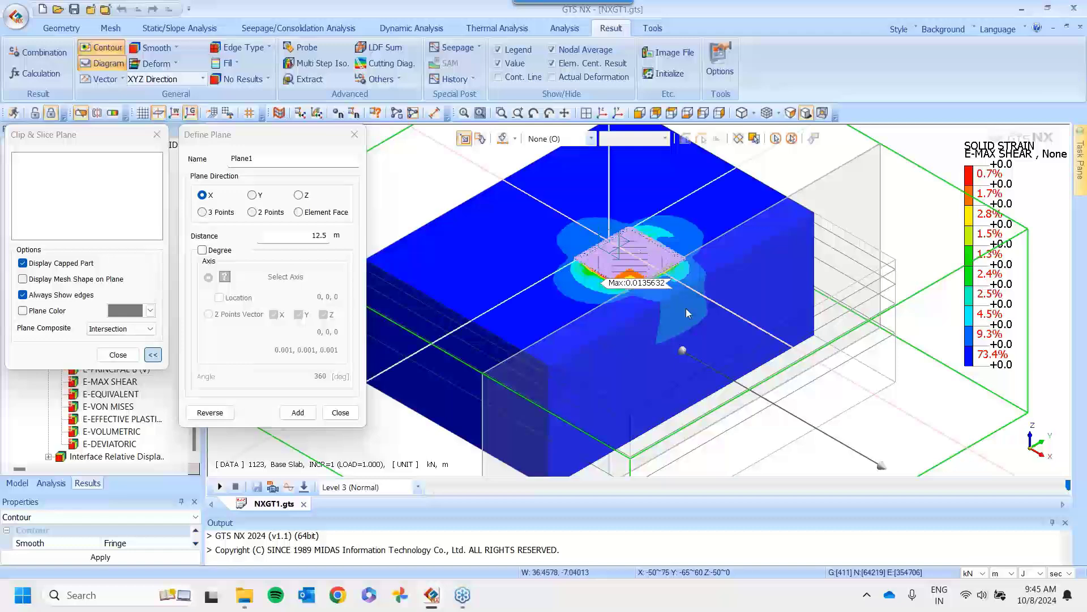
left_click_drag(686, 312, 585, 222)
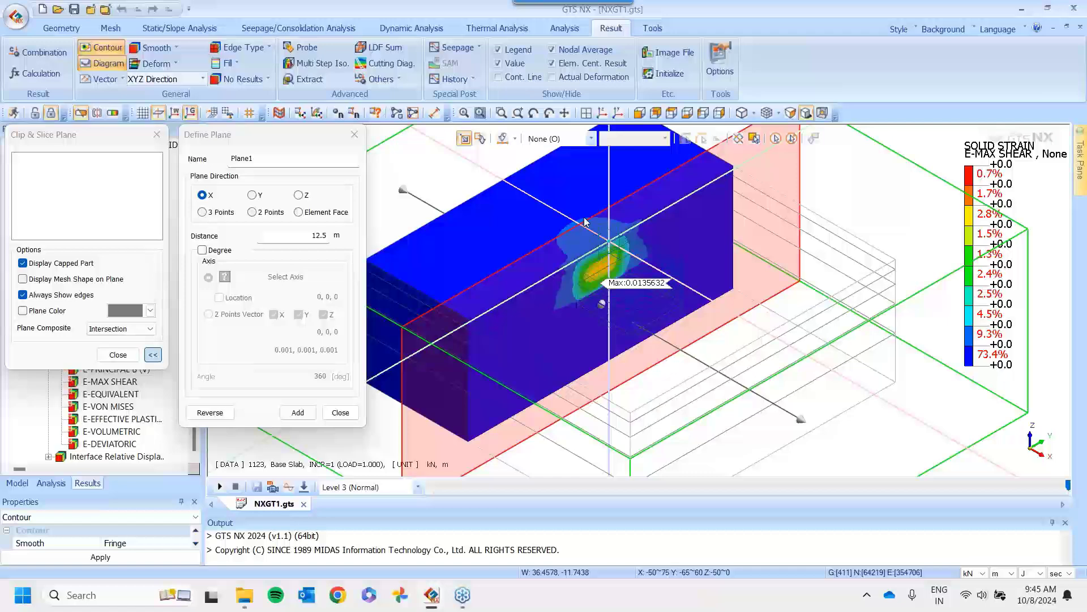
left_click_drag(586, 222, 653, 293)
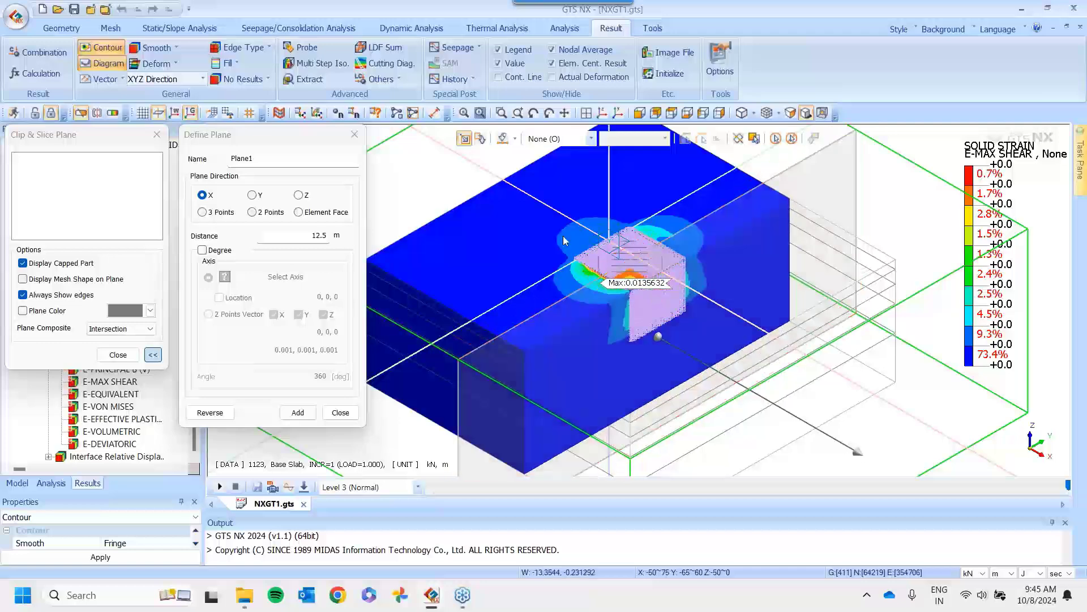
middle_click_drag(567, 237, 685, 298)
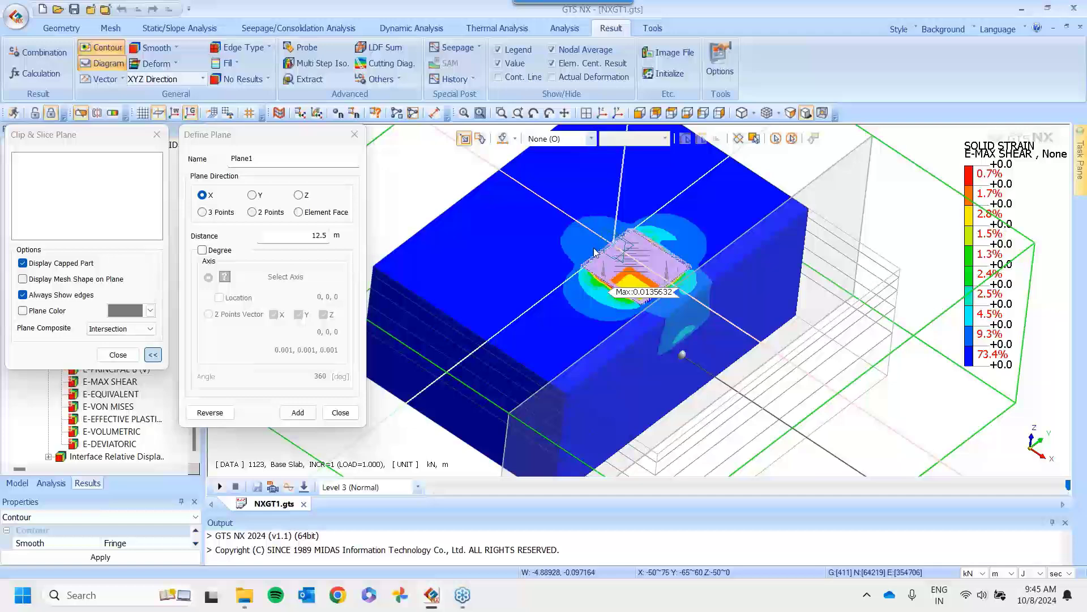
middle_click_drag(595, 252, 589, 276)
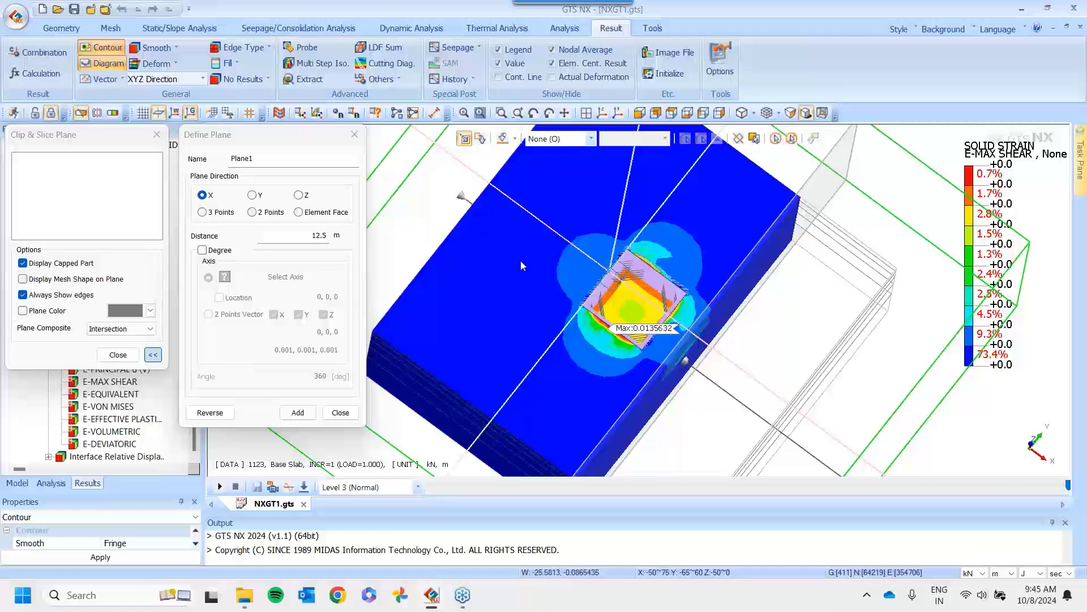
mouse_move(521, 261)
middle_mouse_down()
mouse_move(651, 328)
mouse_move(530, 269)
middle_mouse_up()
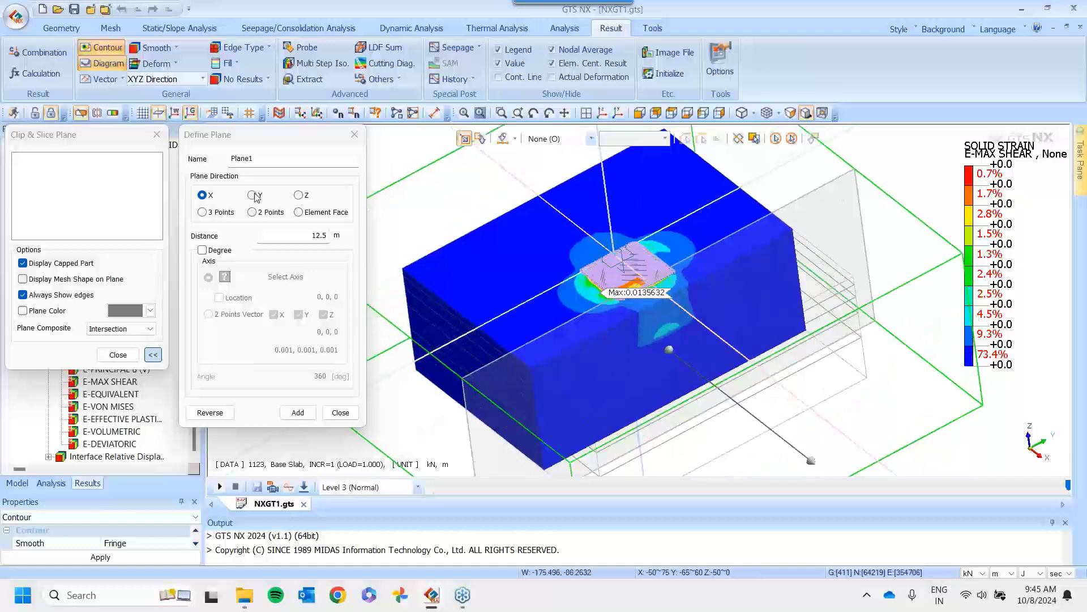
Switch the cut to the Y direction at -2.5 m, inspect the excavation walls, and close Define Plane
left_click(253, 195)
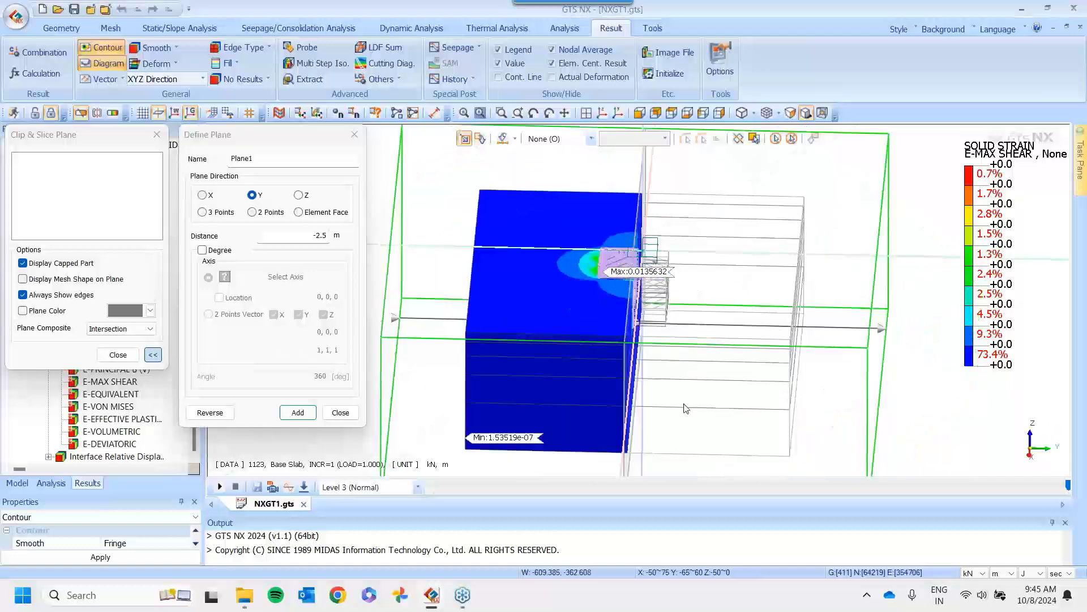
middle_click_drag(686, 409, 621, 276)
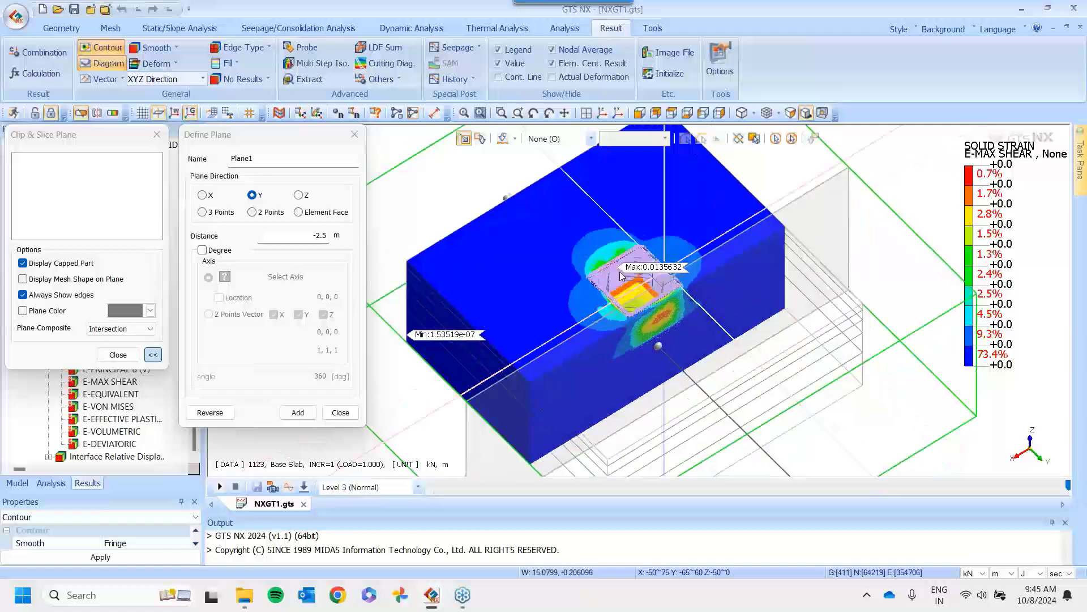
scroll(621, 275, "up", 5)
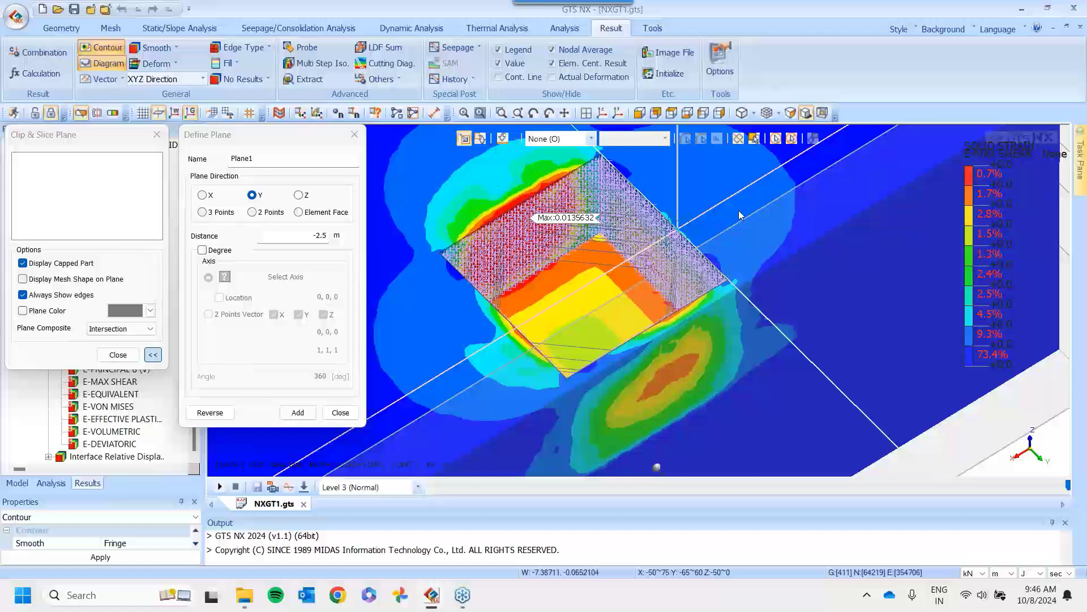
middle_click_drag(550, 264, 512, 303)
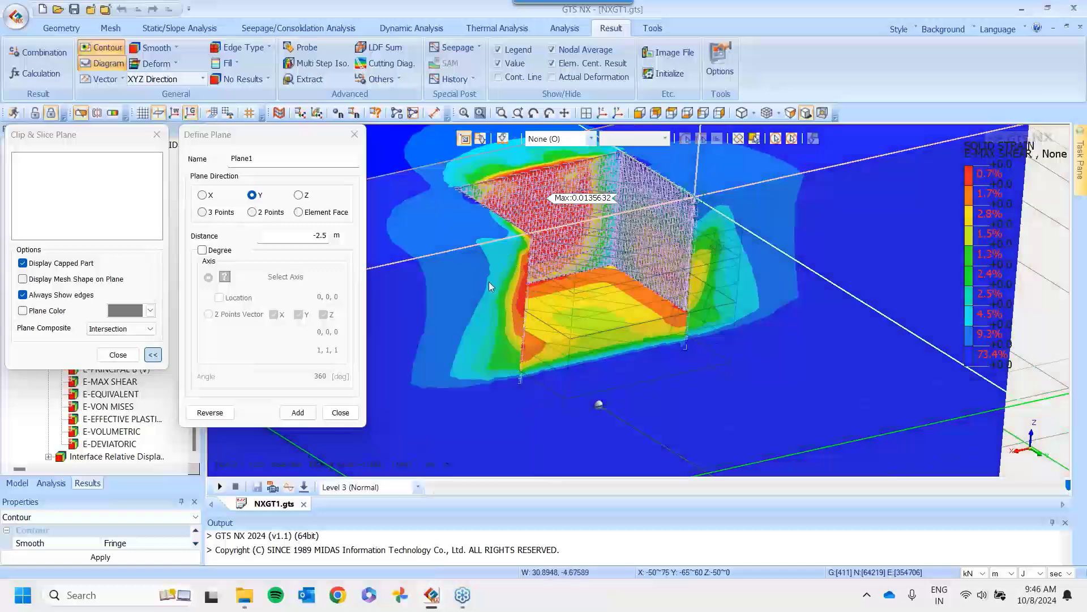
middle_click_drag(489, 287, 490, 326)
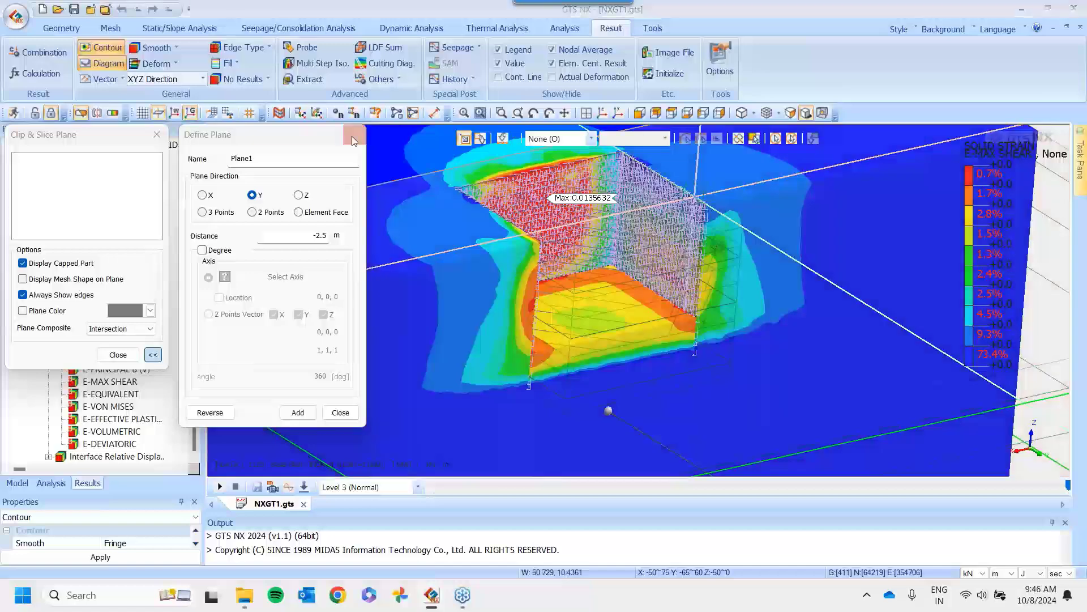
left_click(353, 137)
left_click(156, 136)
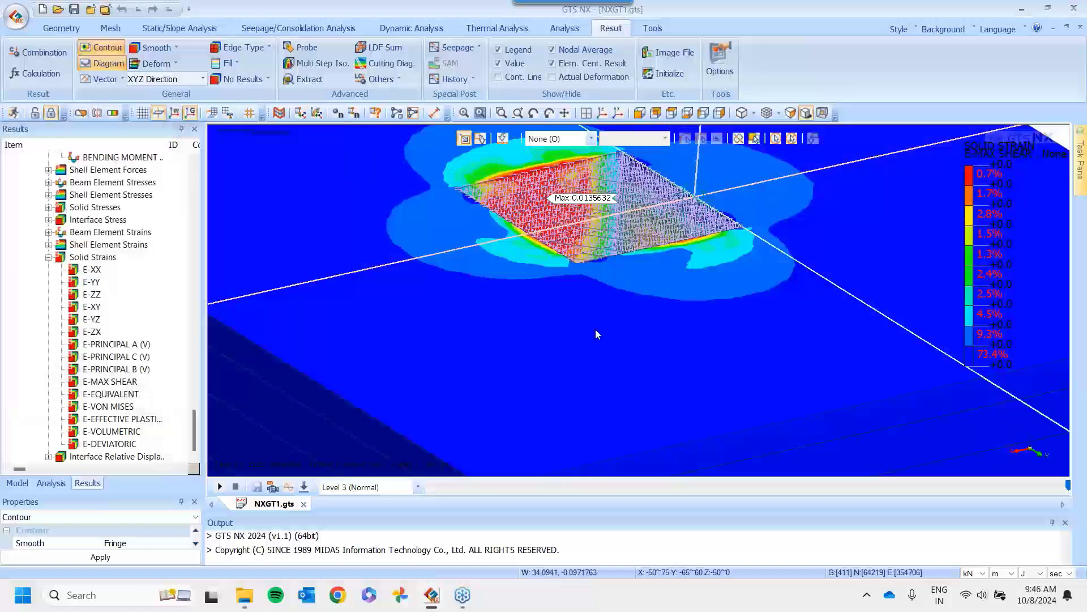
middle_click_drag(596, 328, 603, 304)
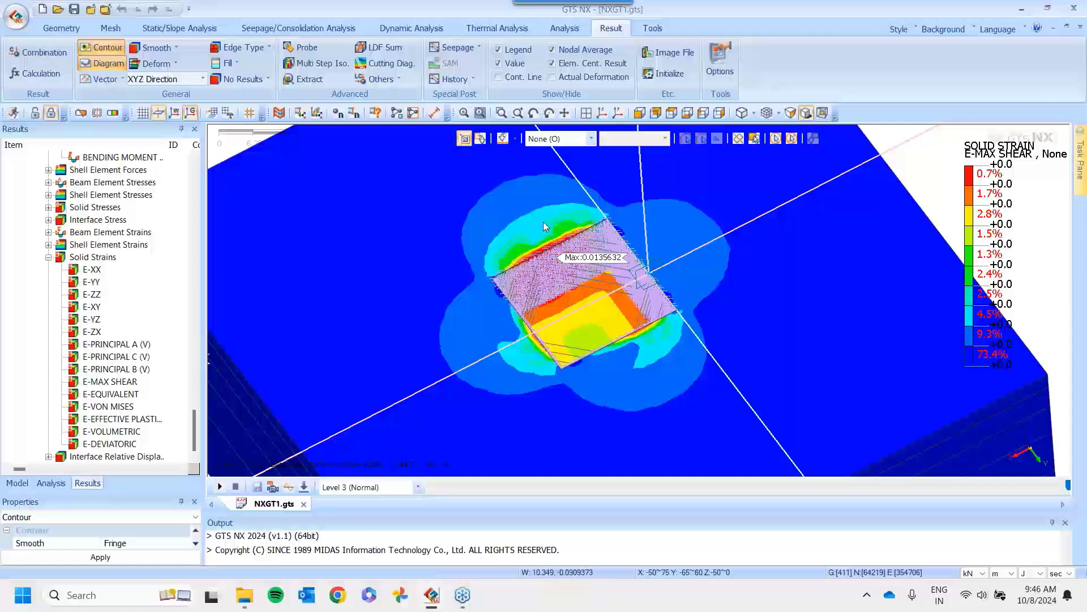
scroll(671, 294, "up", 3)
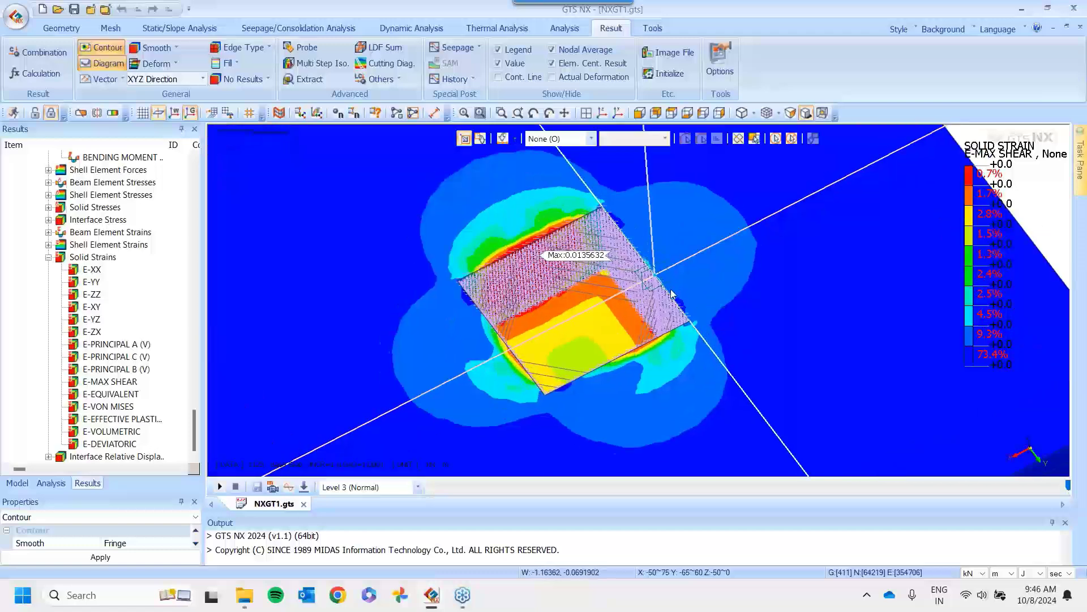
scroll(672, 294, "down", 1)
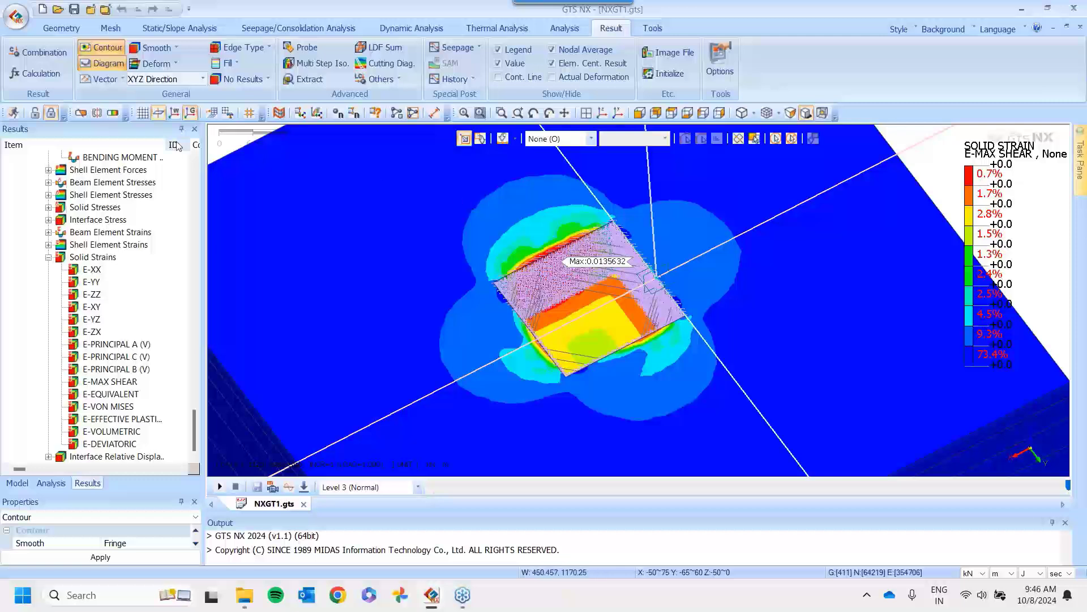
Enlarge the probe tags and probe max shear strain at four nodes beside the excavation
left_click(305, 53)
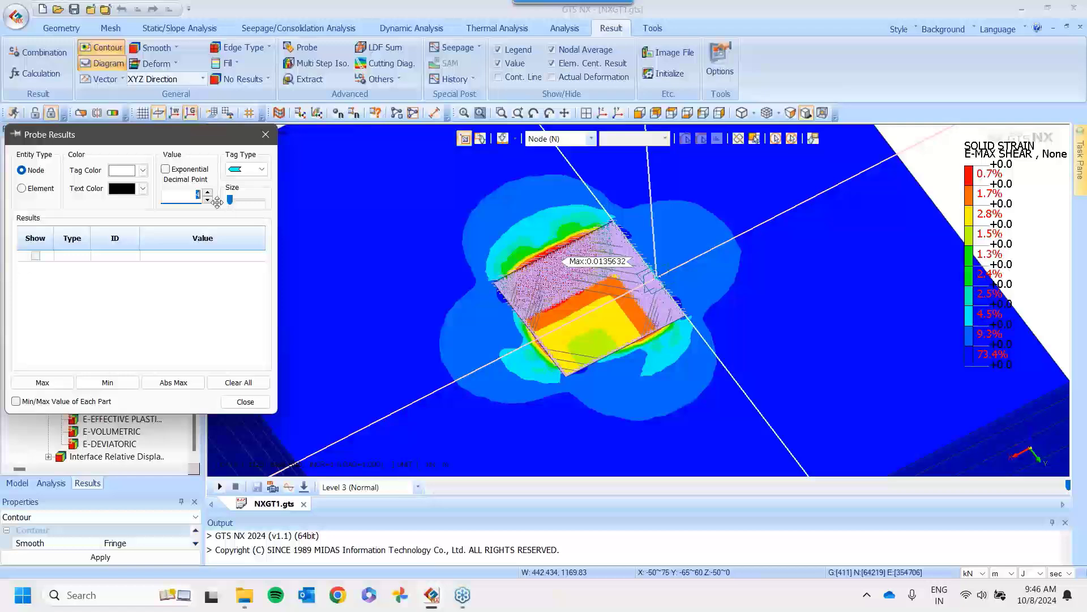
left_click_drag(230, 200, 262, 199)
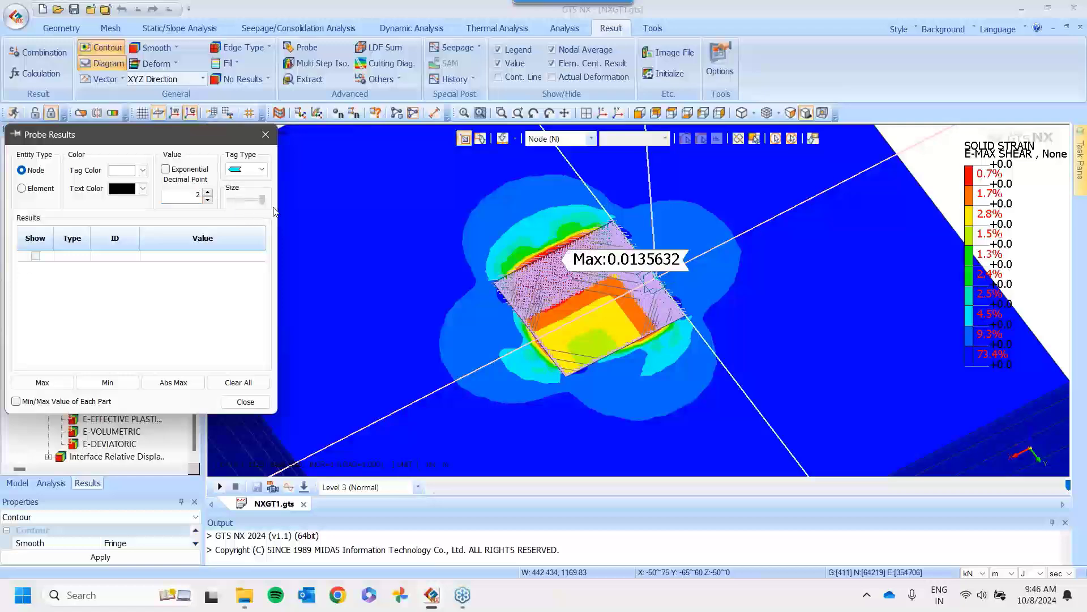
mouse_move(475, 297)
middle_mouse_down()
mouse_move(453, 283)
mouse_move(465, 286)
middle_mouse_up()
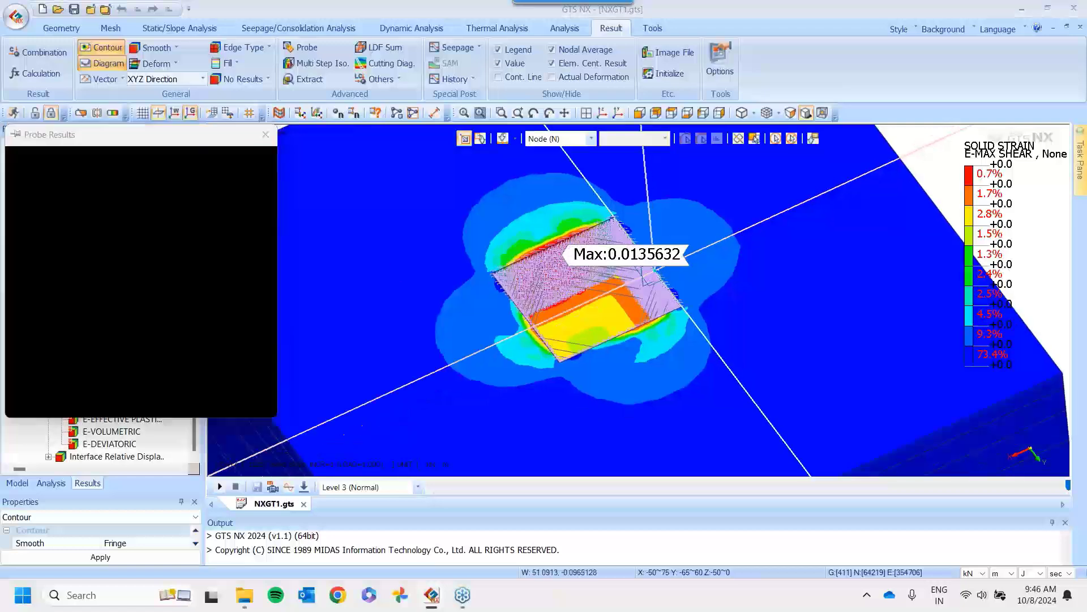
left_click_drag(102, 138, 159, 126)
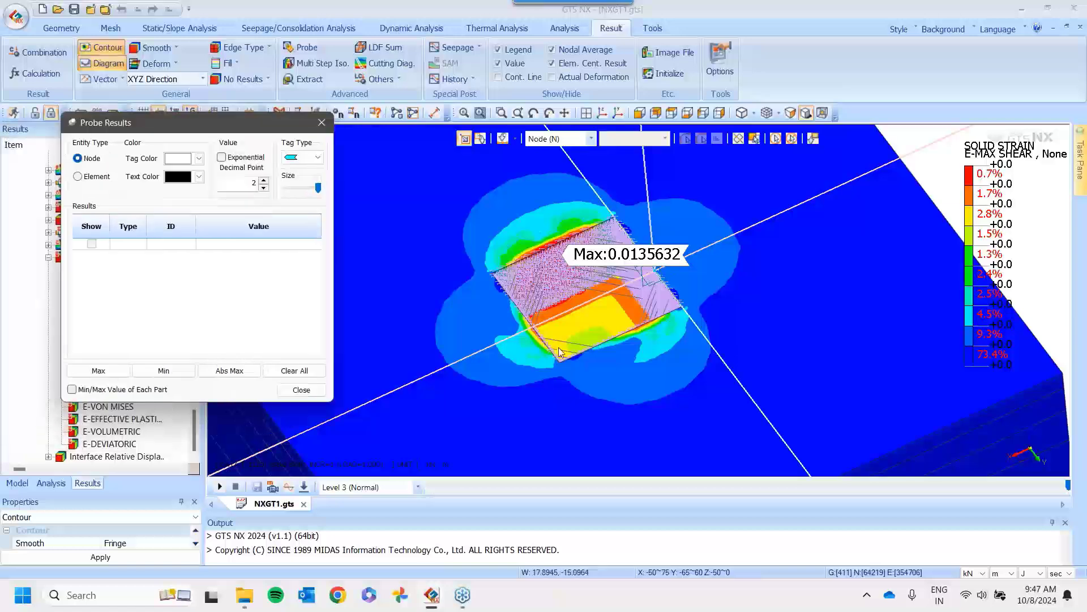
scroll(558, 347, "up", 3)
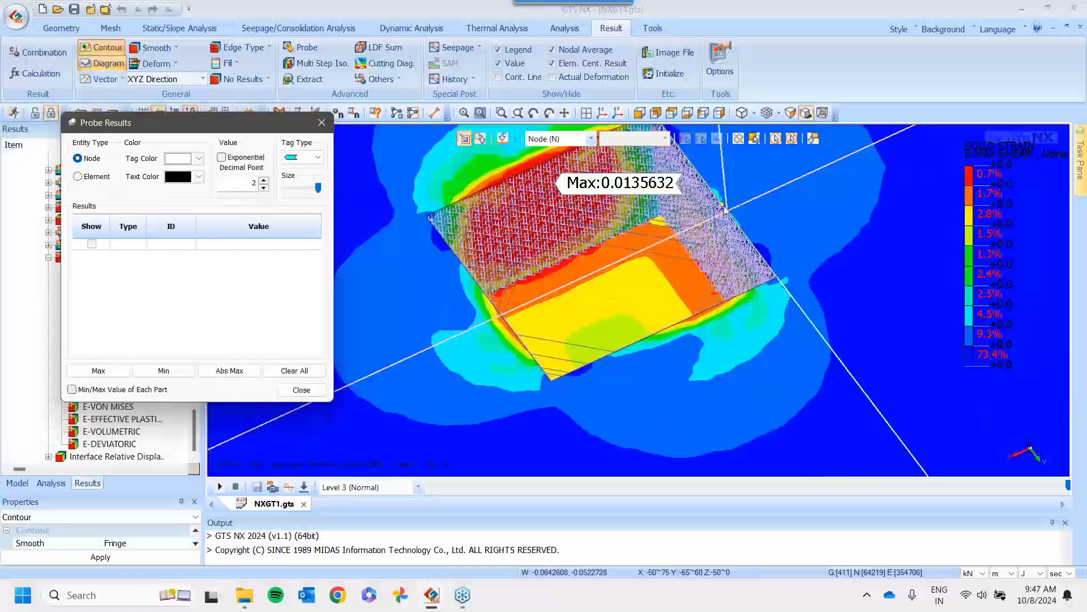
left_click(744, 202)
left_click(761, 195)
left_click(804, 171)
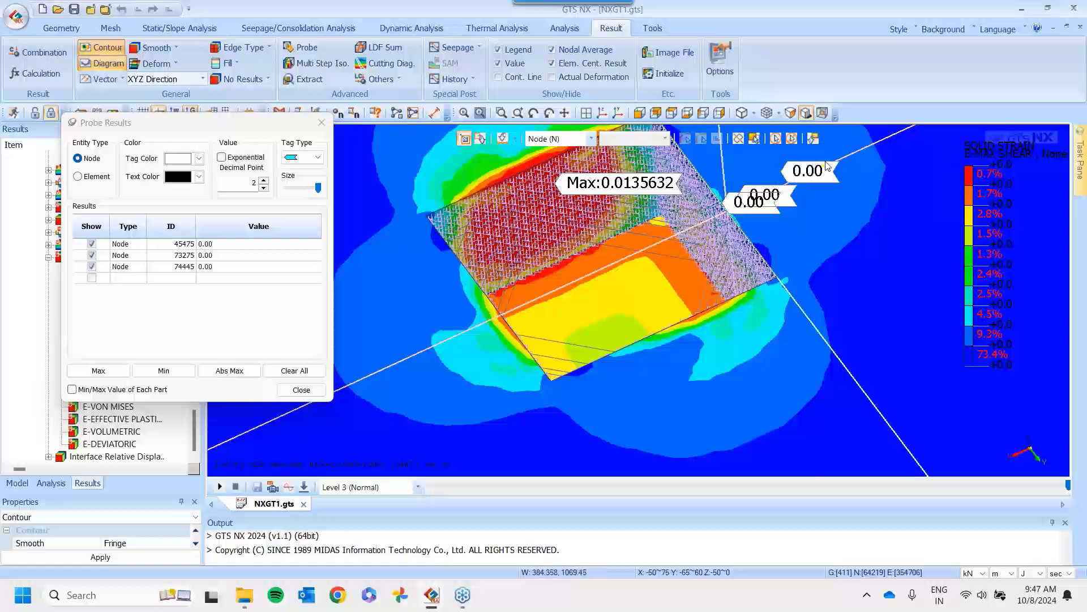
left_click(856, 152)
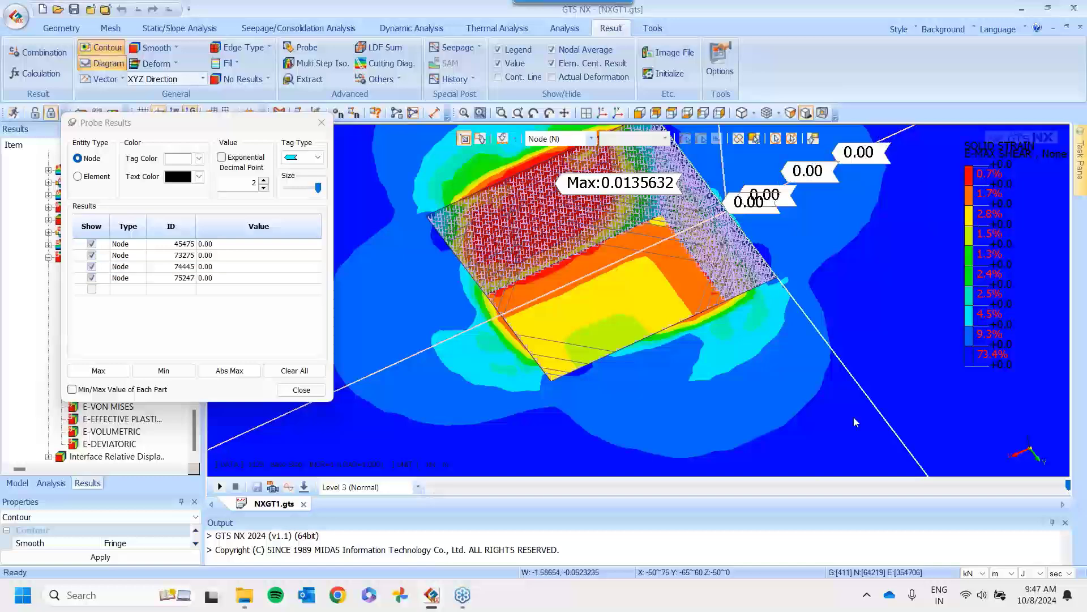
scroll(695, 256, "down", 1)
scroll(695, 256, "down", 3)
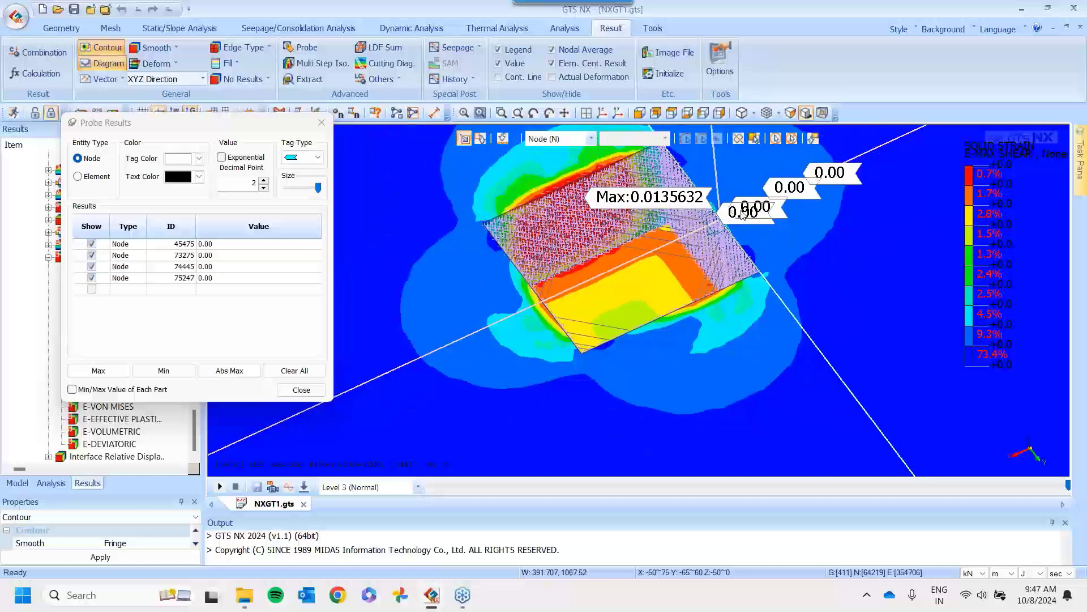
middle_click_drag(641, 245, 628, 252)
Set probe decimals to 5 and probe nodes along the excavation's right side and top
left_click(246, 185)
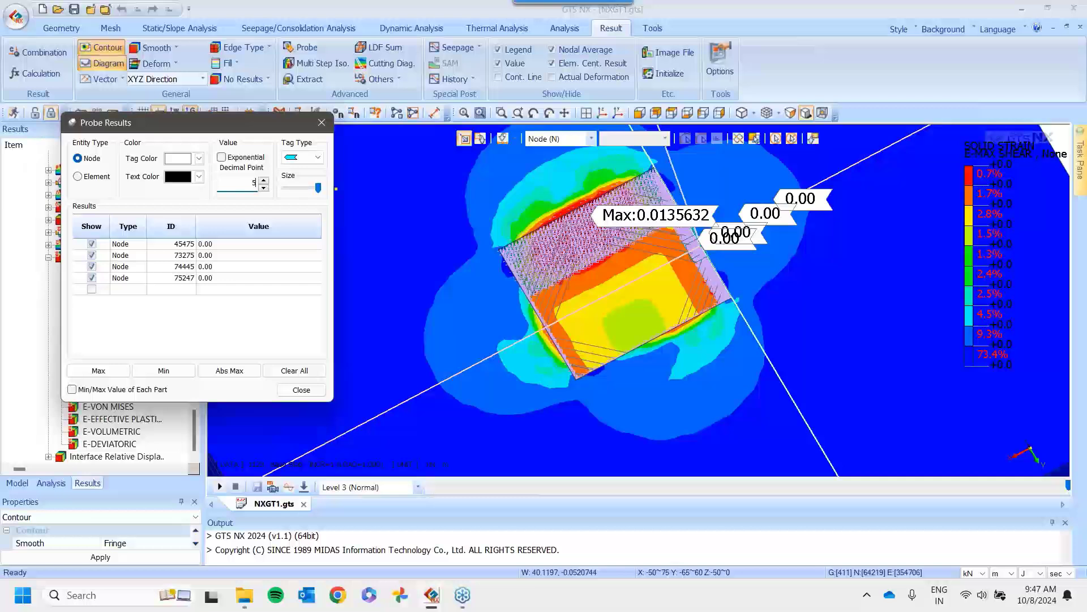
left_click(739, 382)
left_click(748, 306)
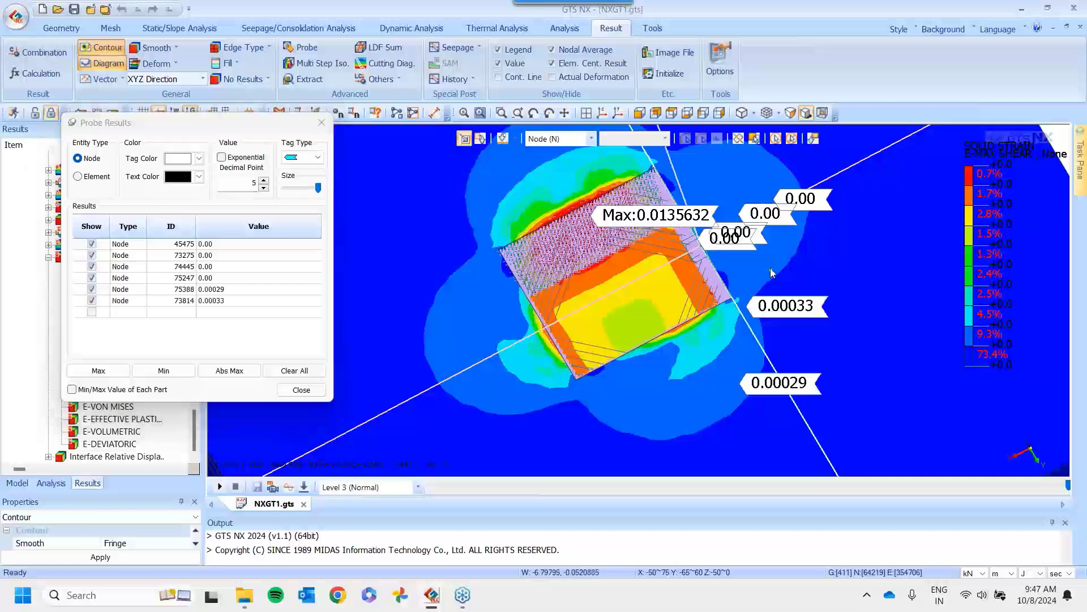
left_click(771, 268)
left_click(797, 243)
left_click(543, 168)
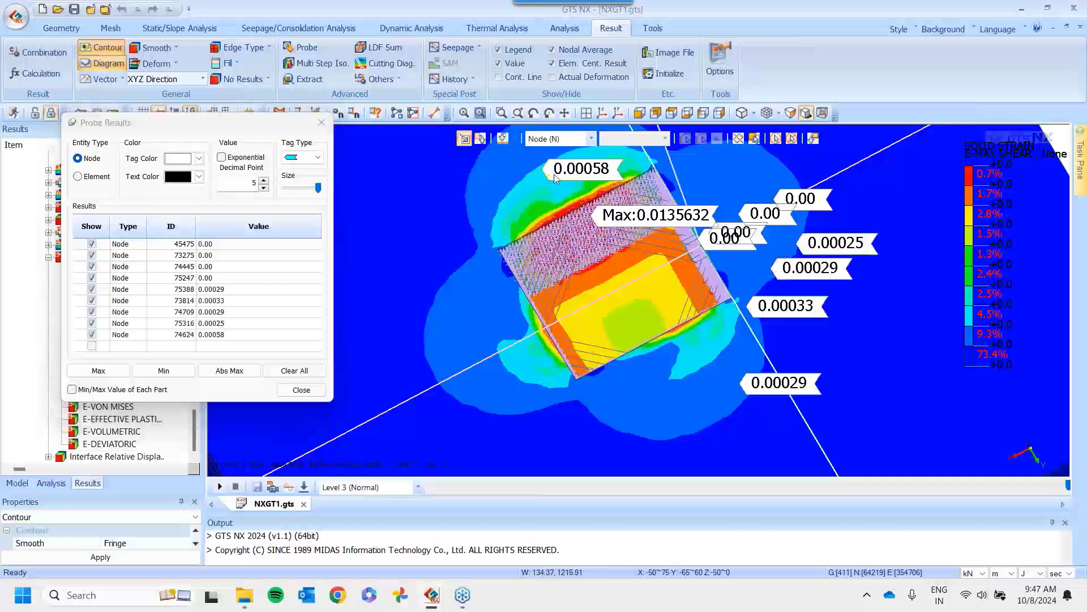
left_click(735, 168)
Probe nodes below and along the left side of the excavation
middle_click_drag(552, 253, 751, 268, "ctrl")
scroll(627, 281, "up", 2)
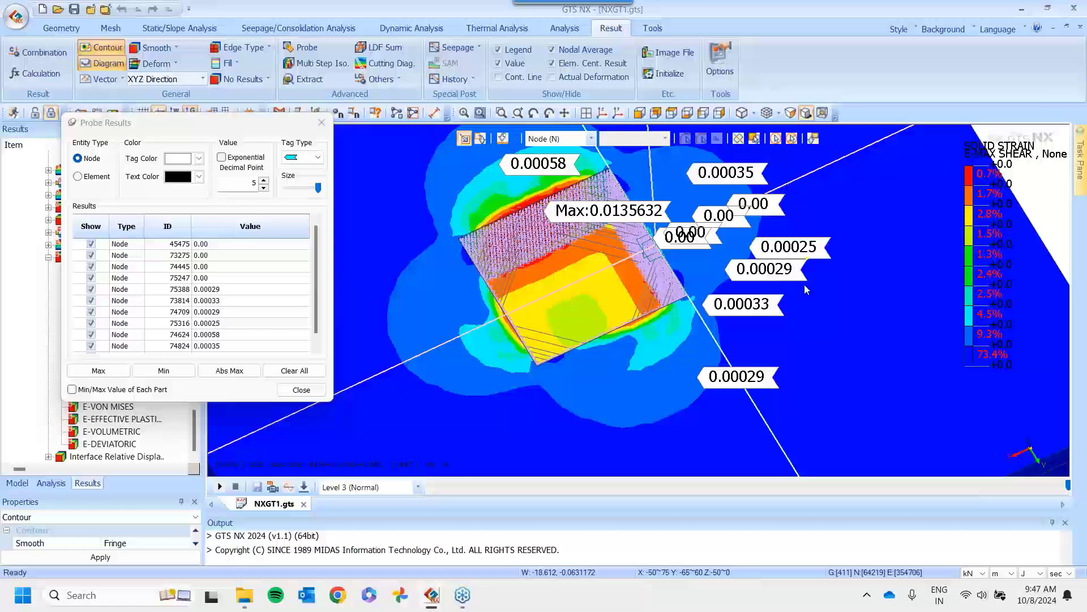
left_click(647, 405)
left_click(562, 405)
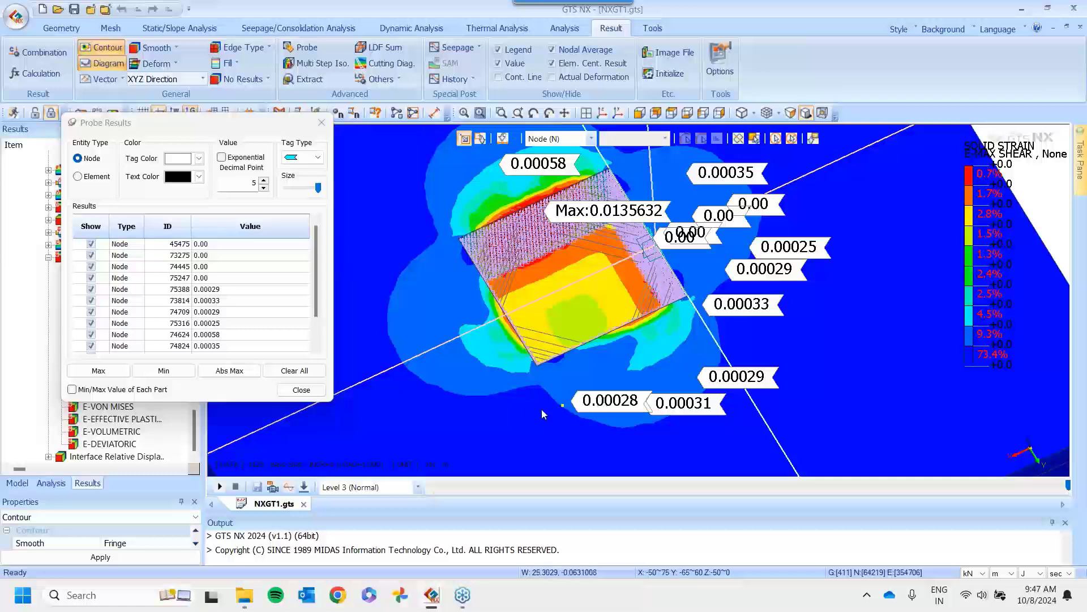
left_click(515, 412)
left_click(472, 373)
left_click(425, 333)
left_click(391, 257)
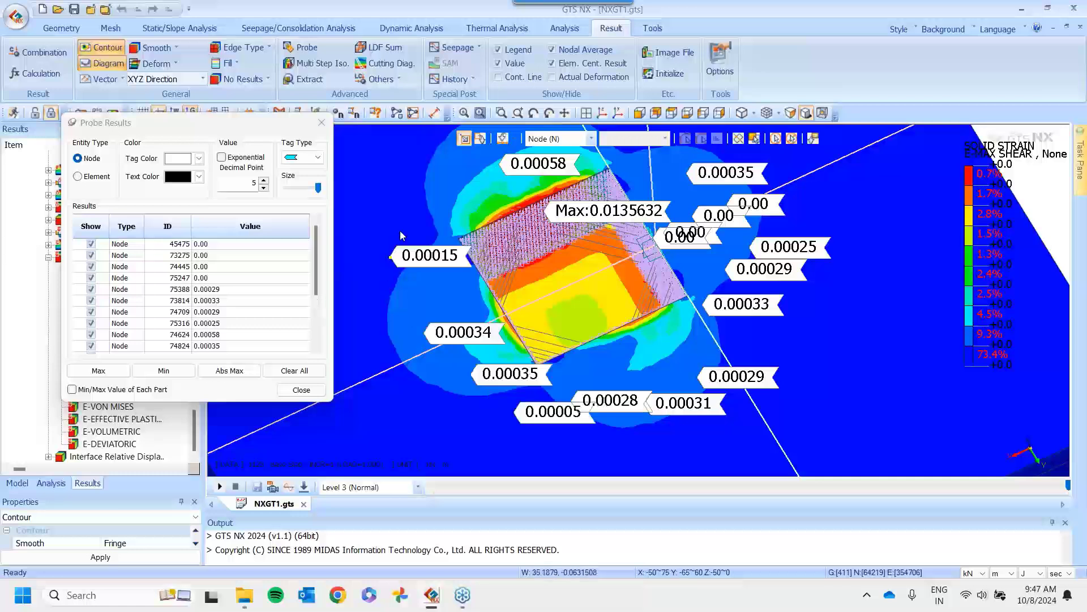
left_click(418, 177)
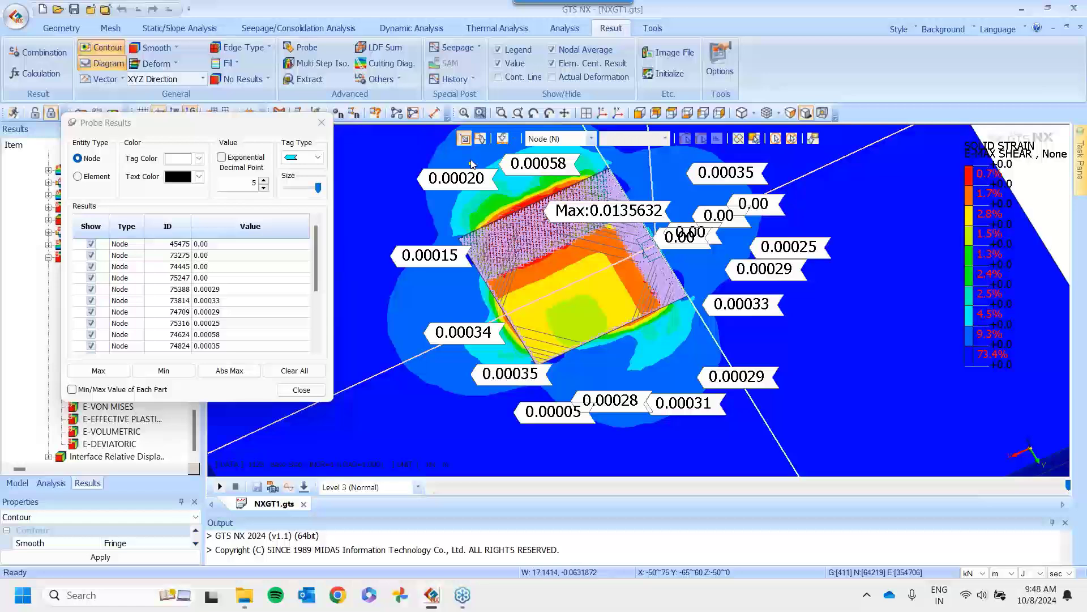
scroll(623, 372, "down", 2)
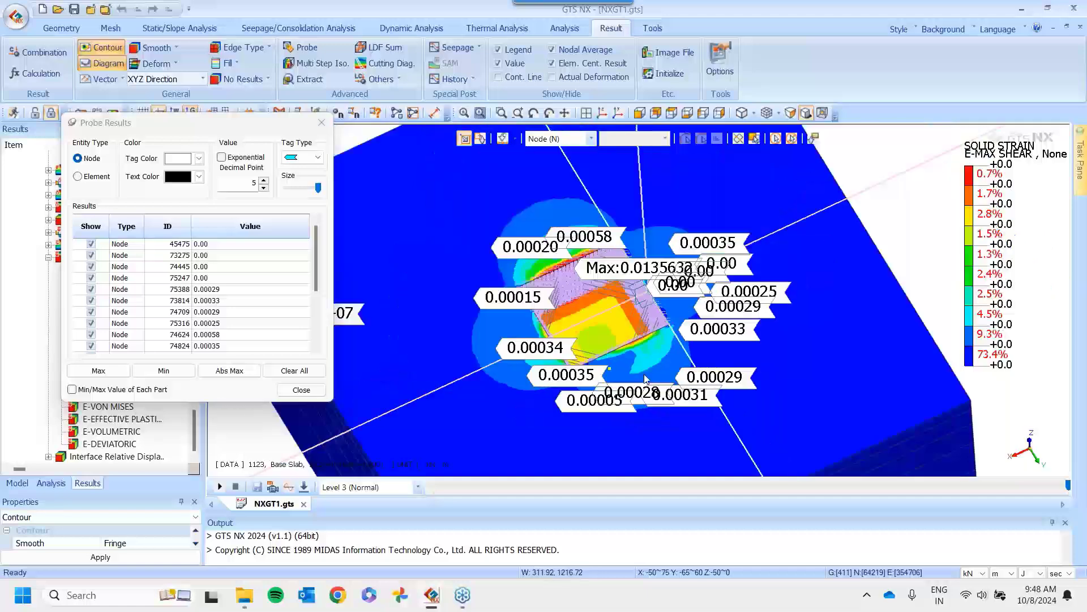
middle_click_drag(644, 374, 606, 307, "ctrl")
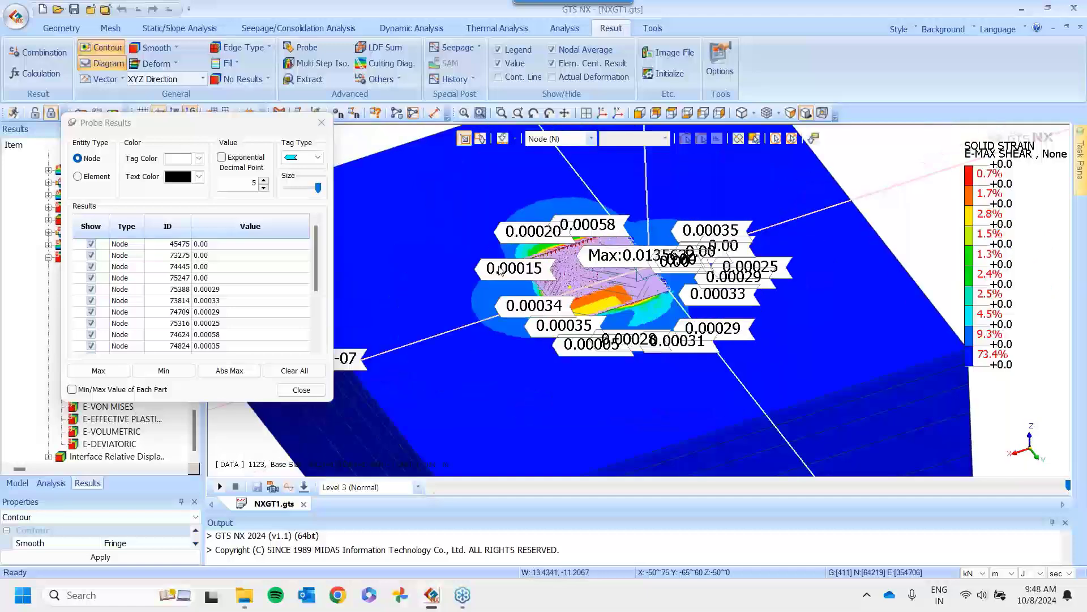
Clear the probe tags and view an X-direction section cut at 12.5 m face-on
left_click(320, 129)
left_click(80, 112)
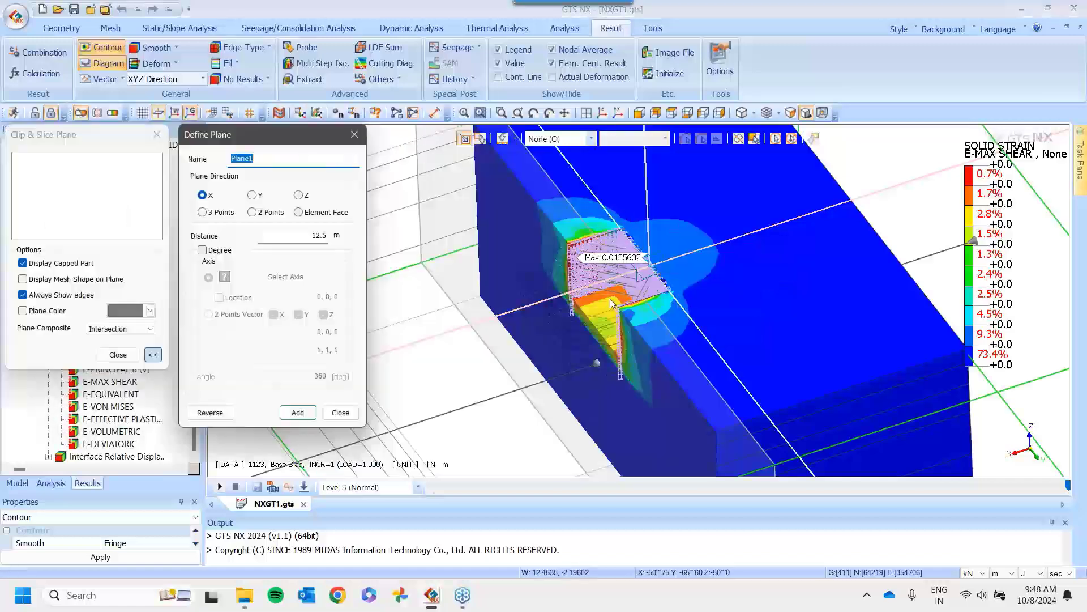
left_click(674, 352)
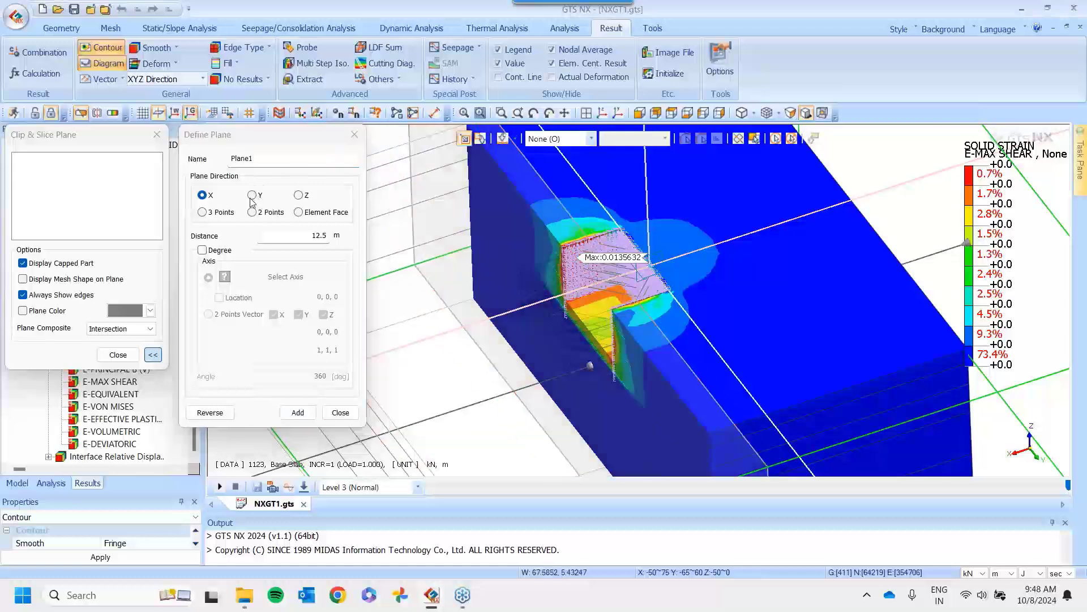
left_click(602, 114)
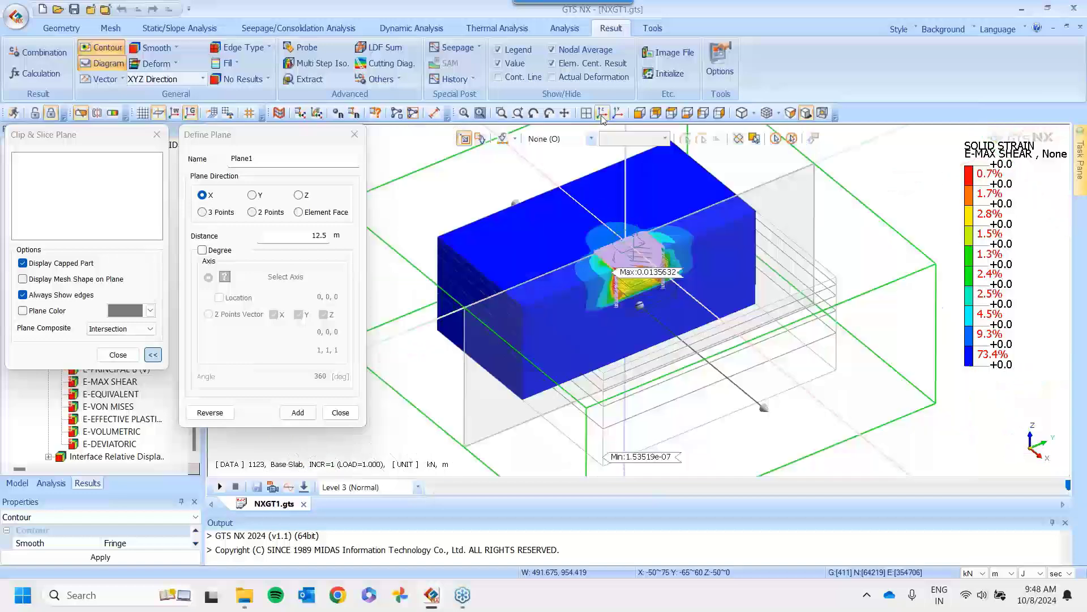
middle_click_drag(629, 295, 576, 313)
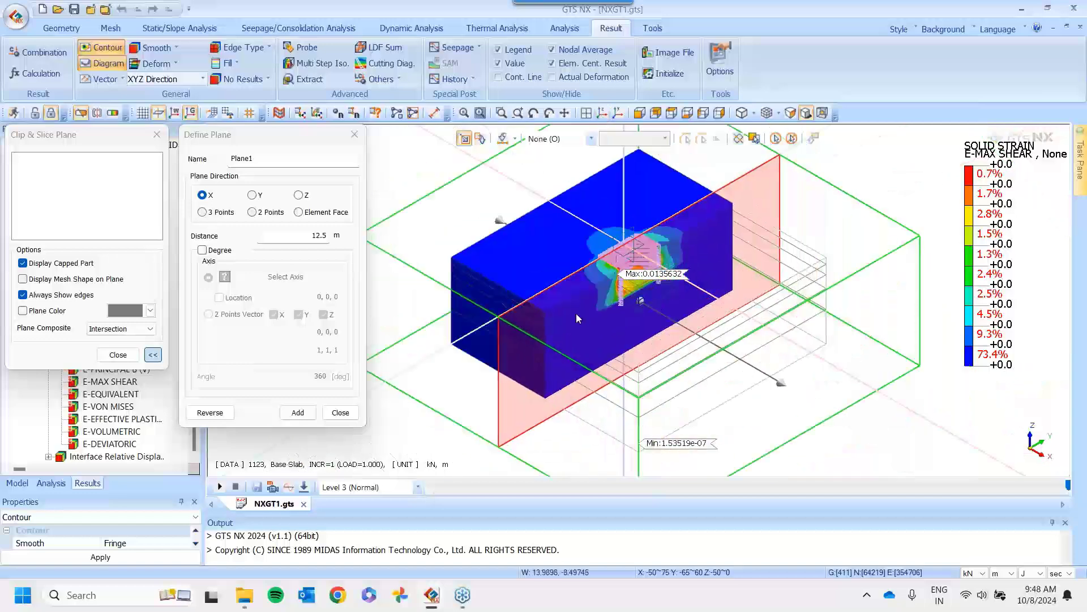
scroll(576, 312, "up", 5)
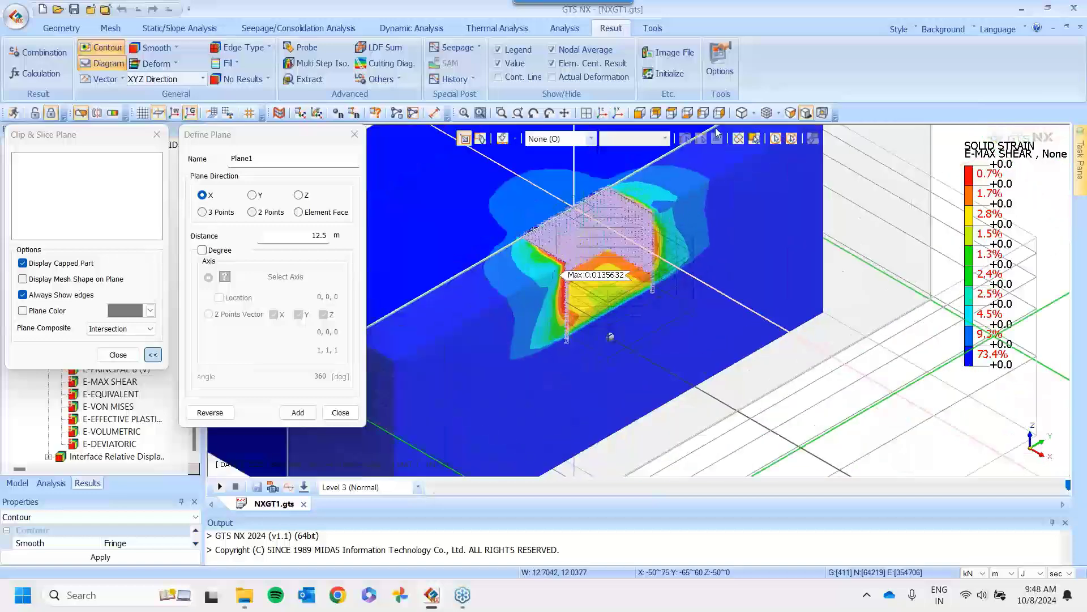
left_click(717, 138)
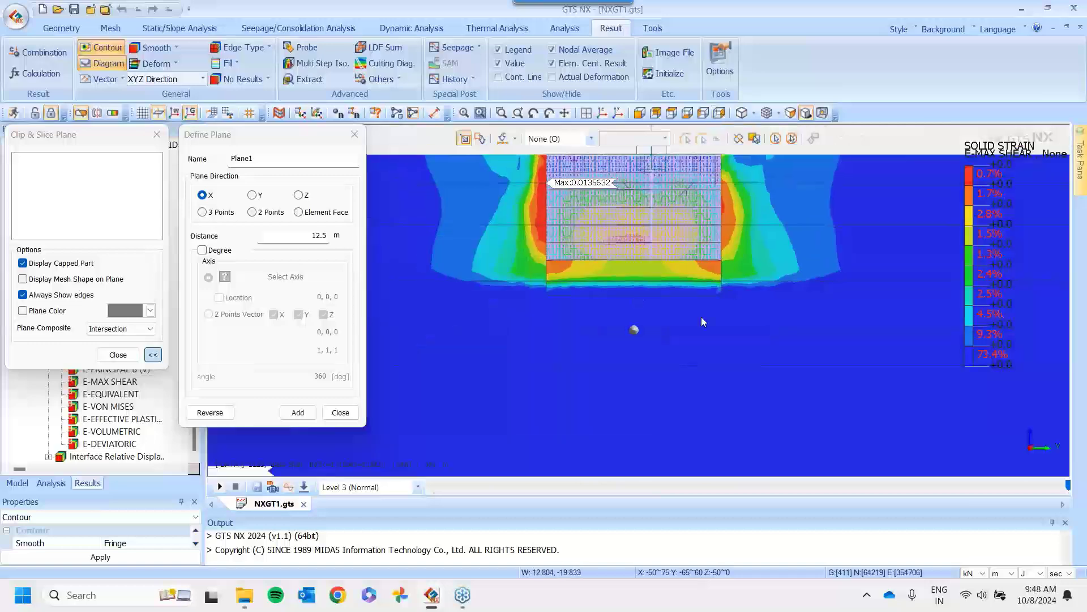
scroll(701, 317, "down", 1)
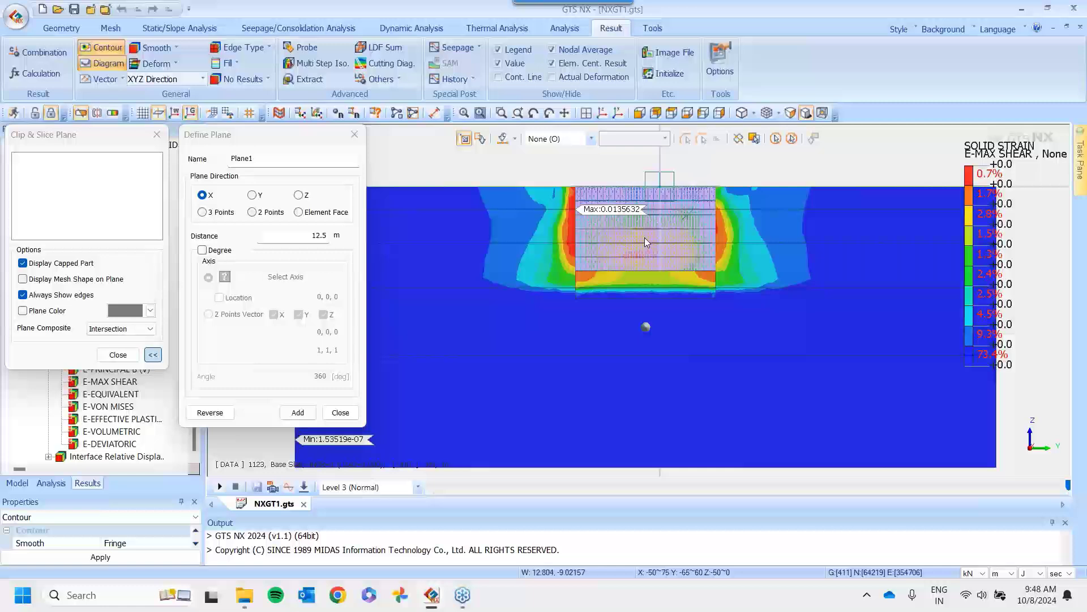
Close the clip plane dialogs and return to an isometric view of the whole model
left_click(360, 135)
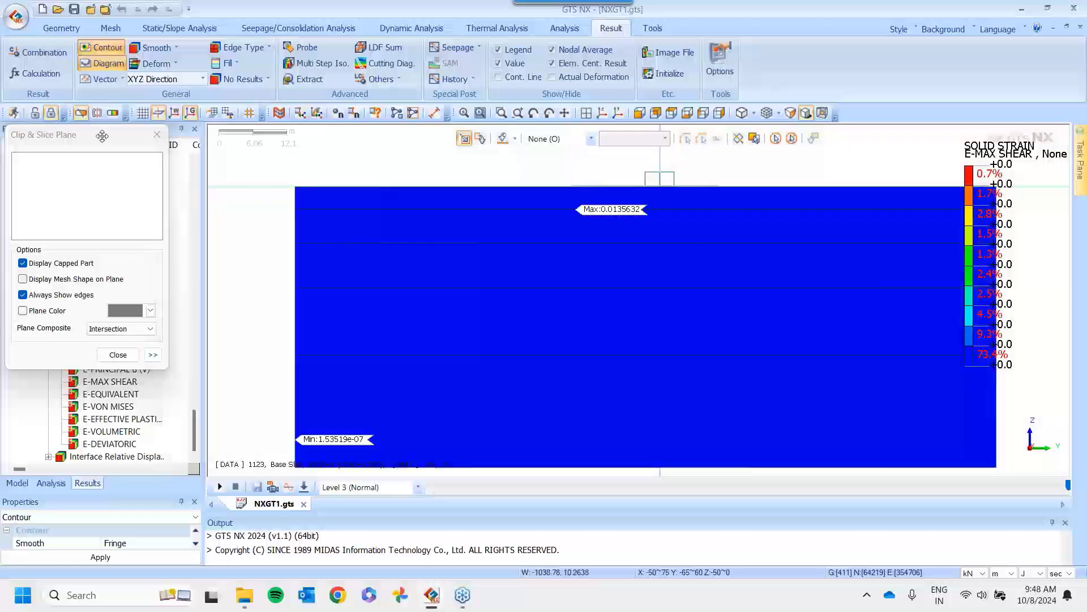
left_click_drag(113, 136, 362, 152)
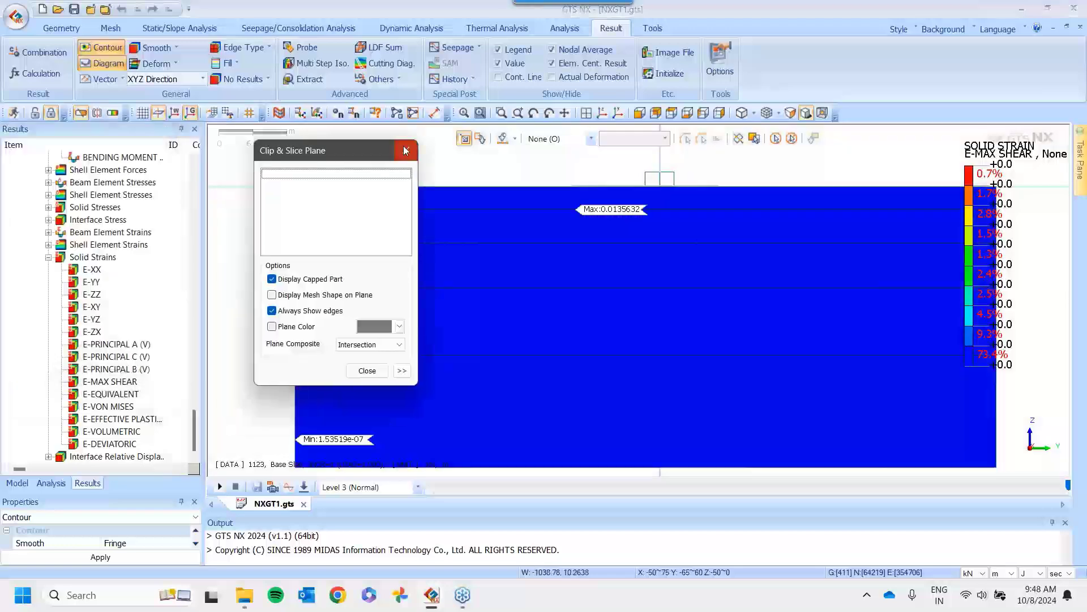
left_click(406, 150)
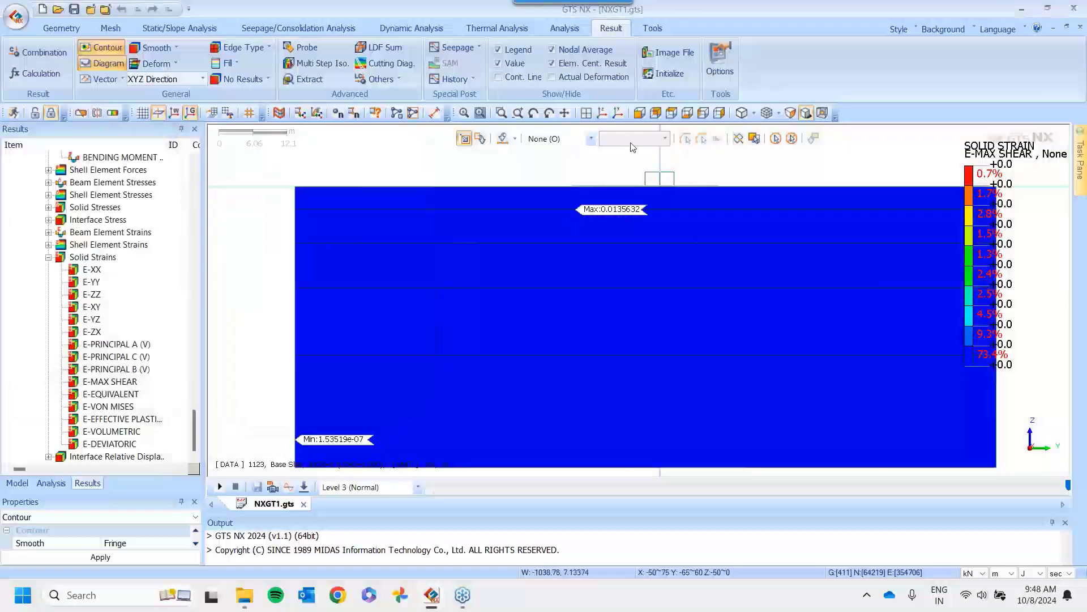
left_click(602, 114)
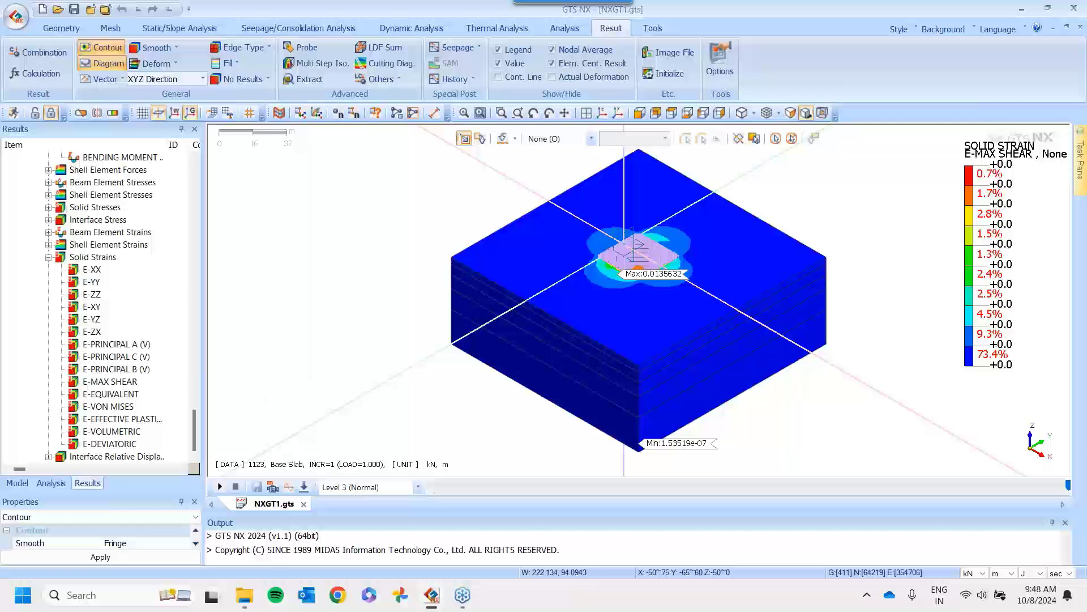